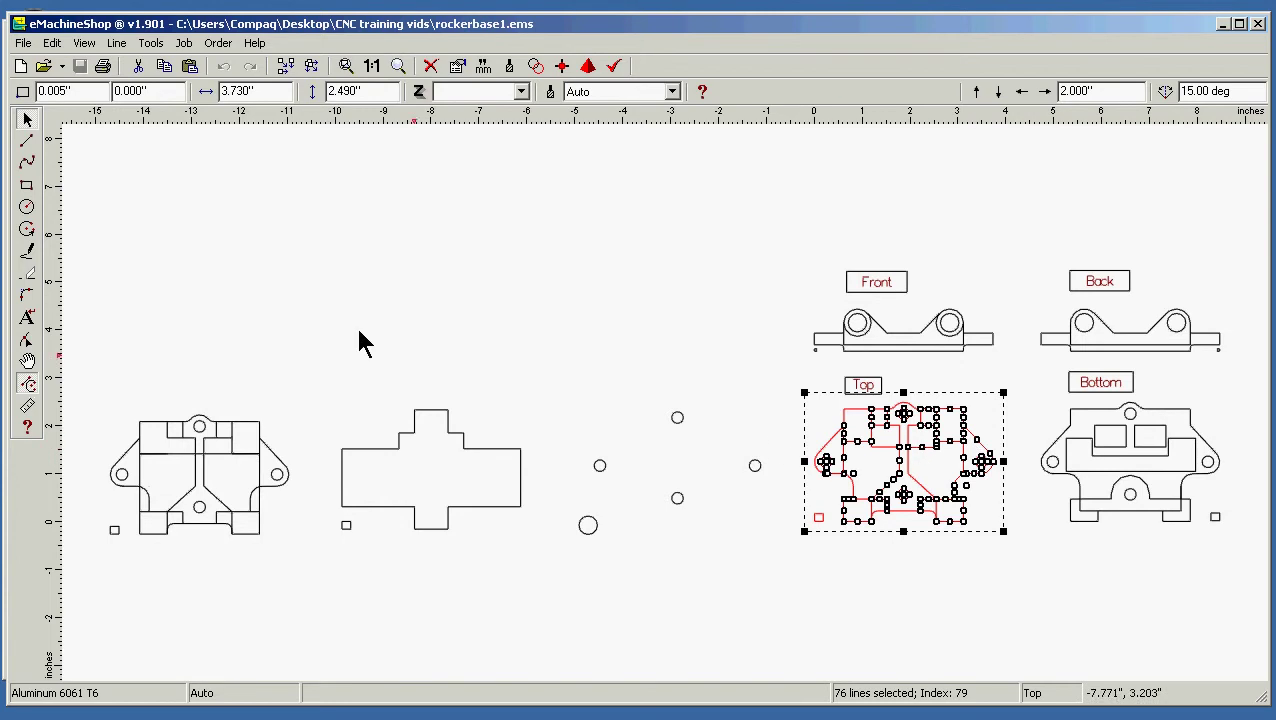
- Group the selected top view lines and copy the group
left_click(116, 46)
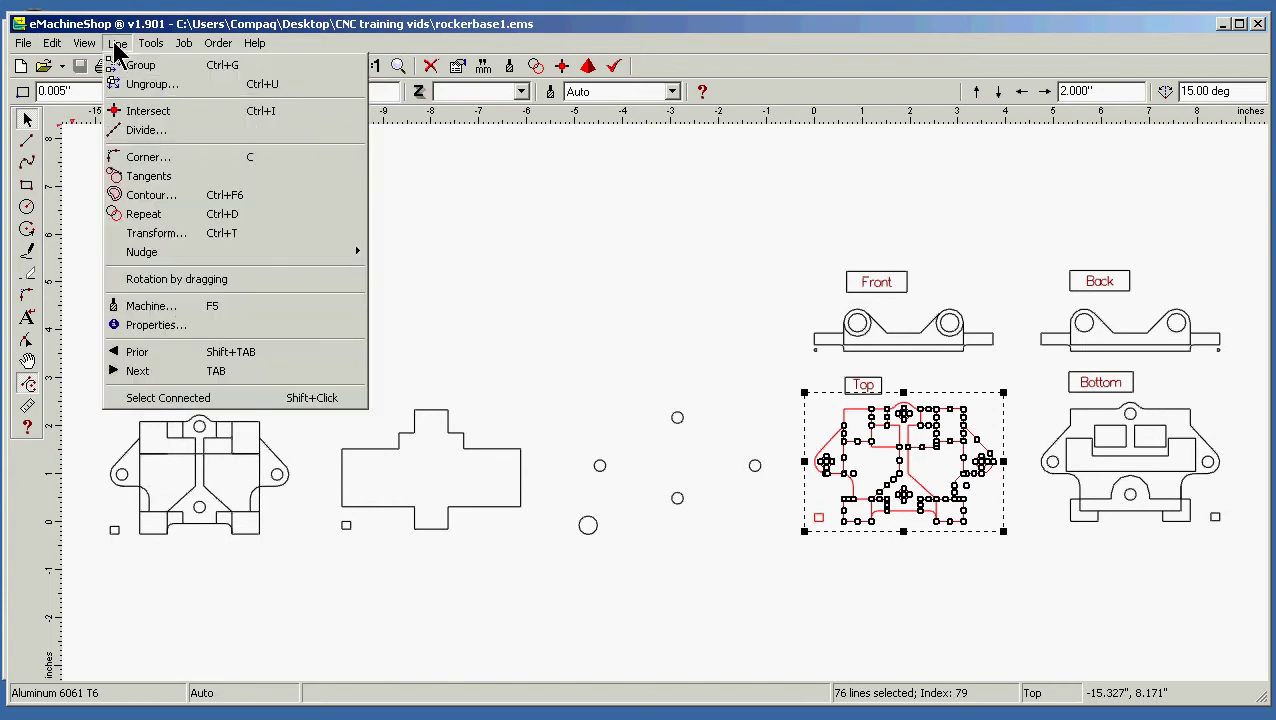
left_click(128, 62)
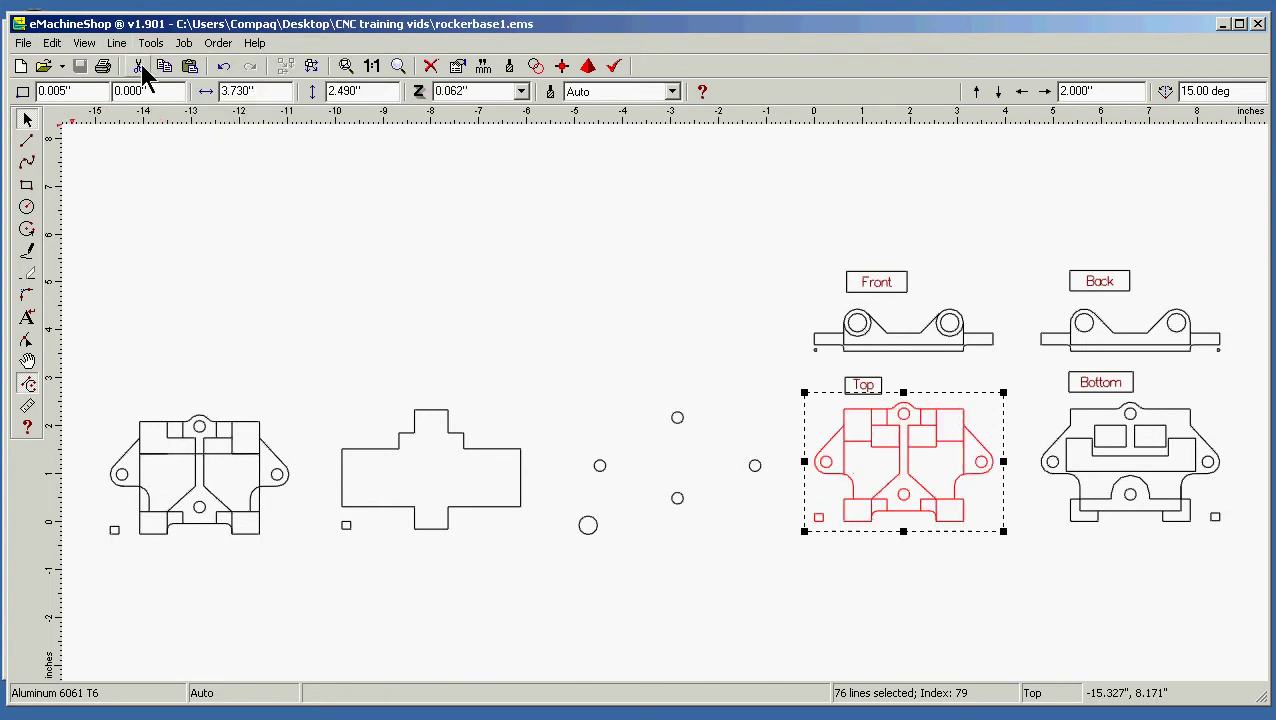
right_click(847, 480)
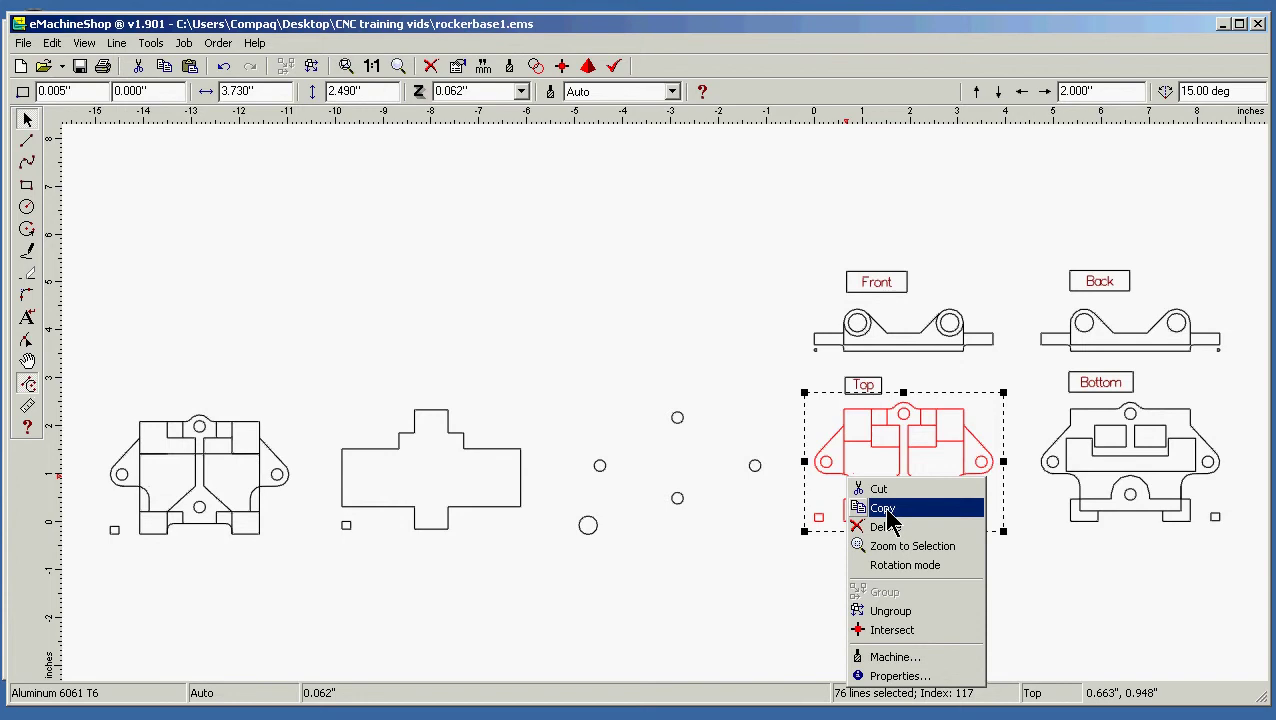
left_click(882, 510)
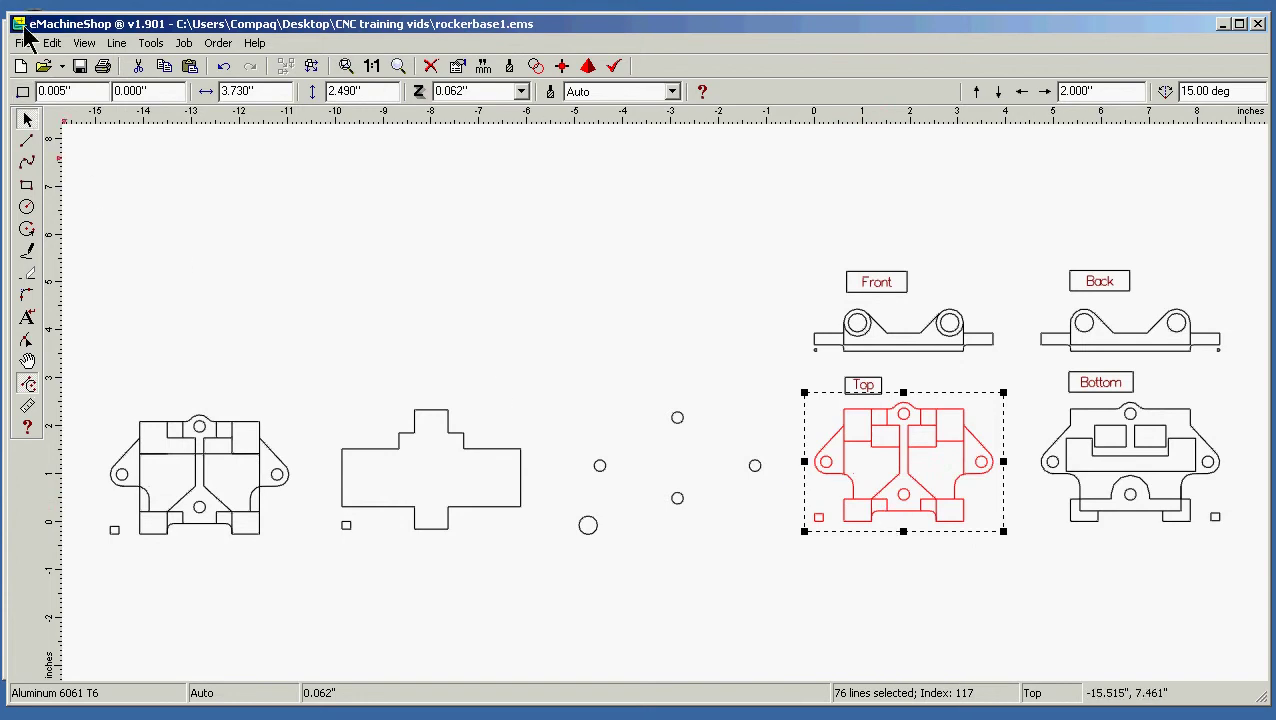
- Start a new design without saving the current one and paste the copied top view into it
left_click(24, 43)
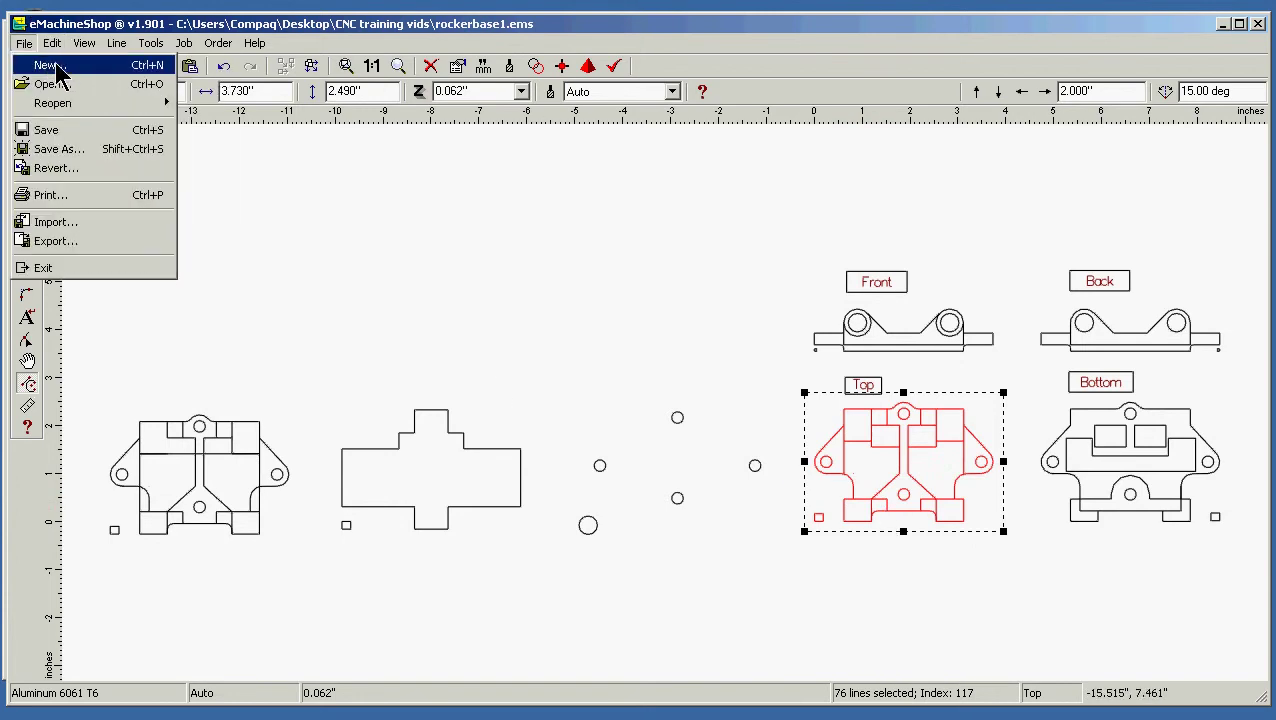
key("Escape")
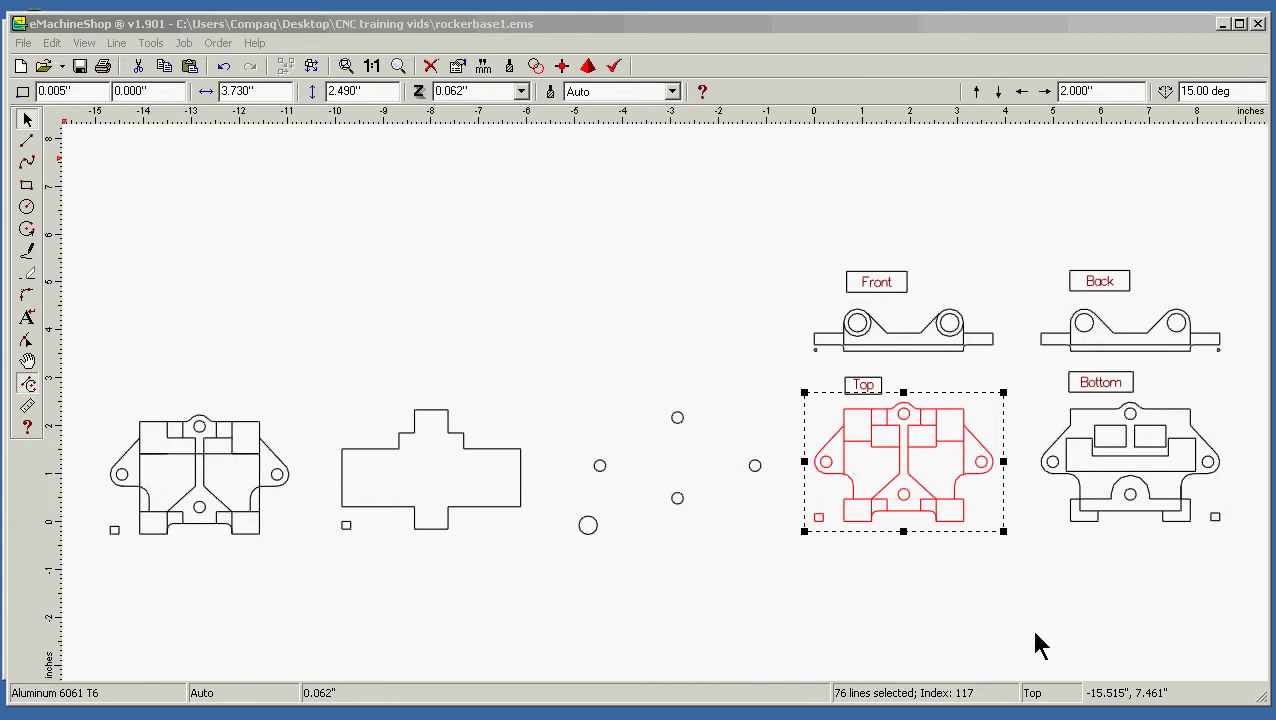
key("ctrl+n")
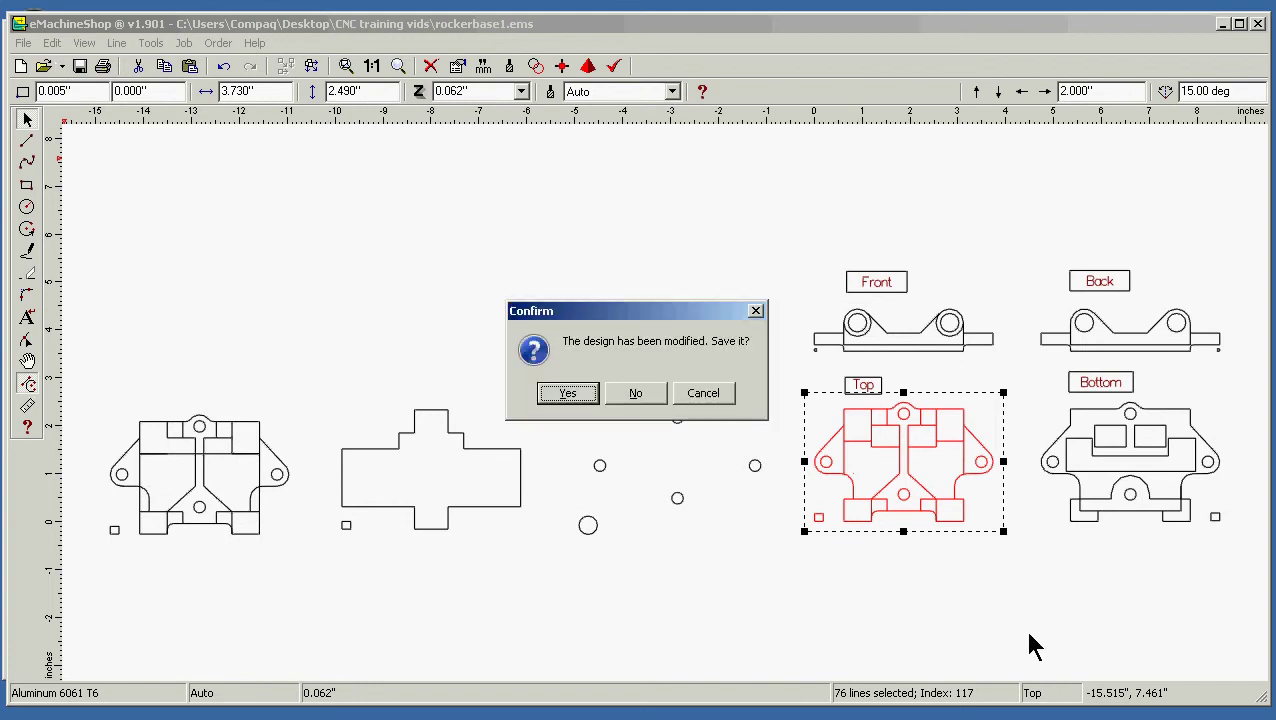
left_click(637, 393)
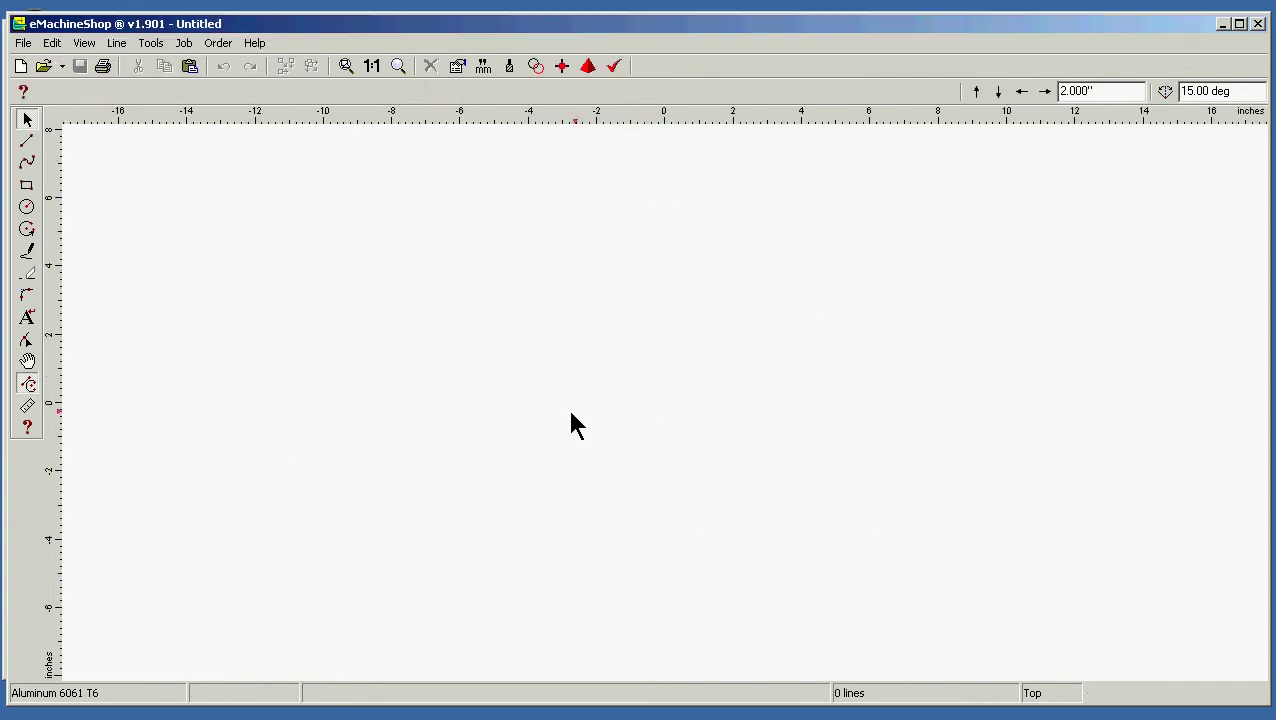
right_click(487, 332)
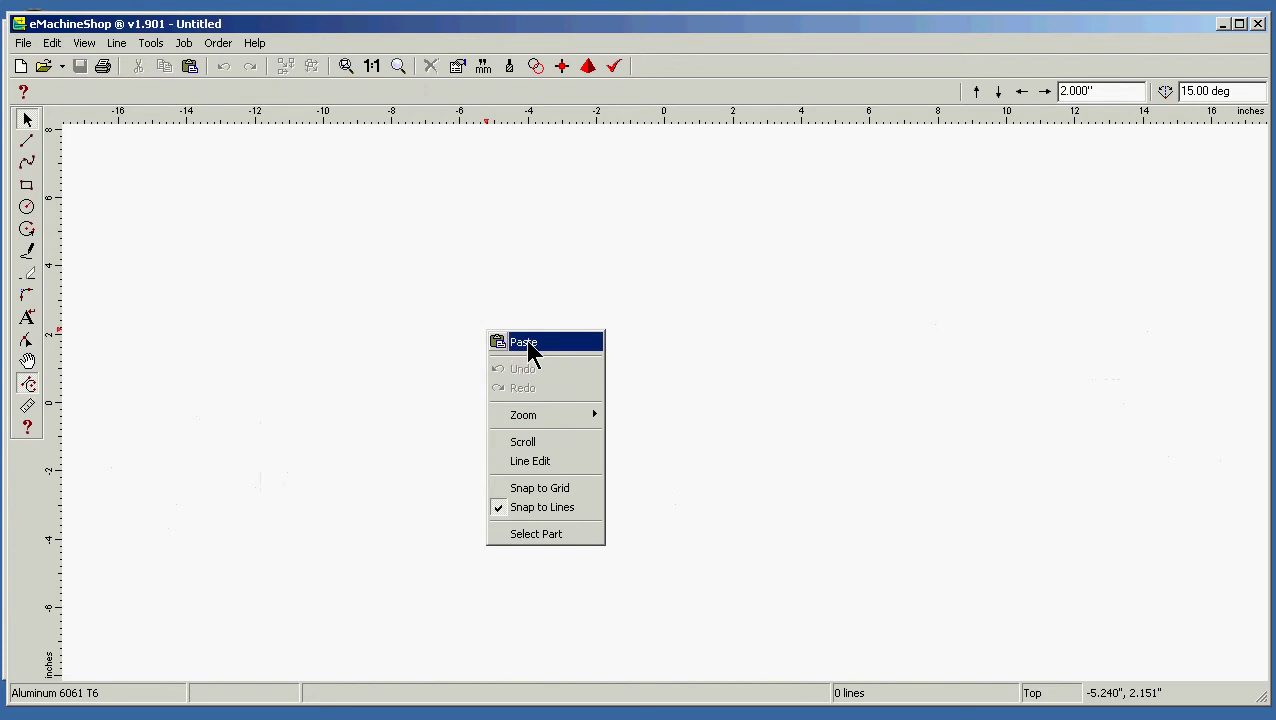
left_click(526, 343)
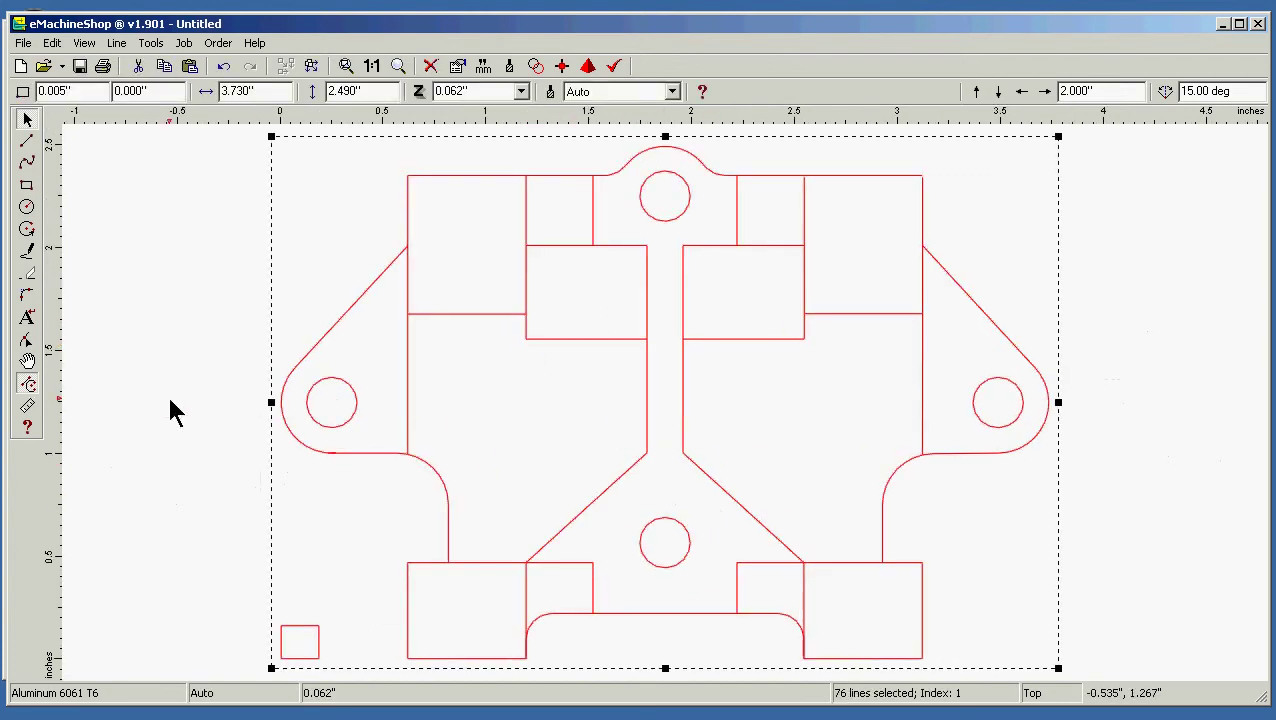
- Ungroup the pasted top view, including the nested group forming the upper-left inner rectangle beside the central web
left_click(116, 44)
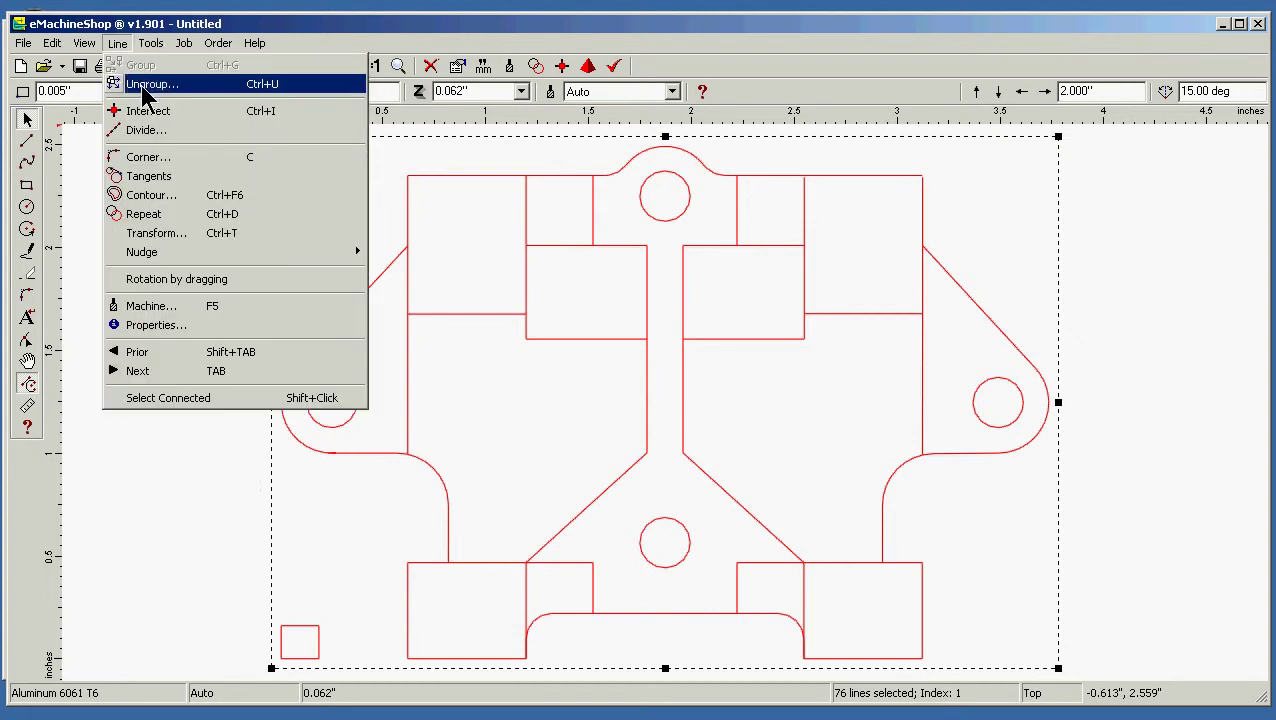
left_click(145, 86)
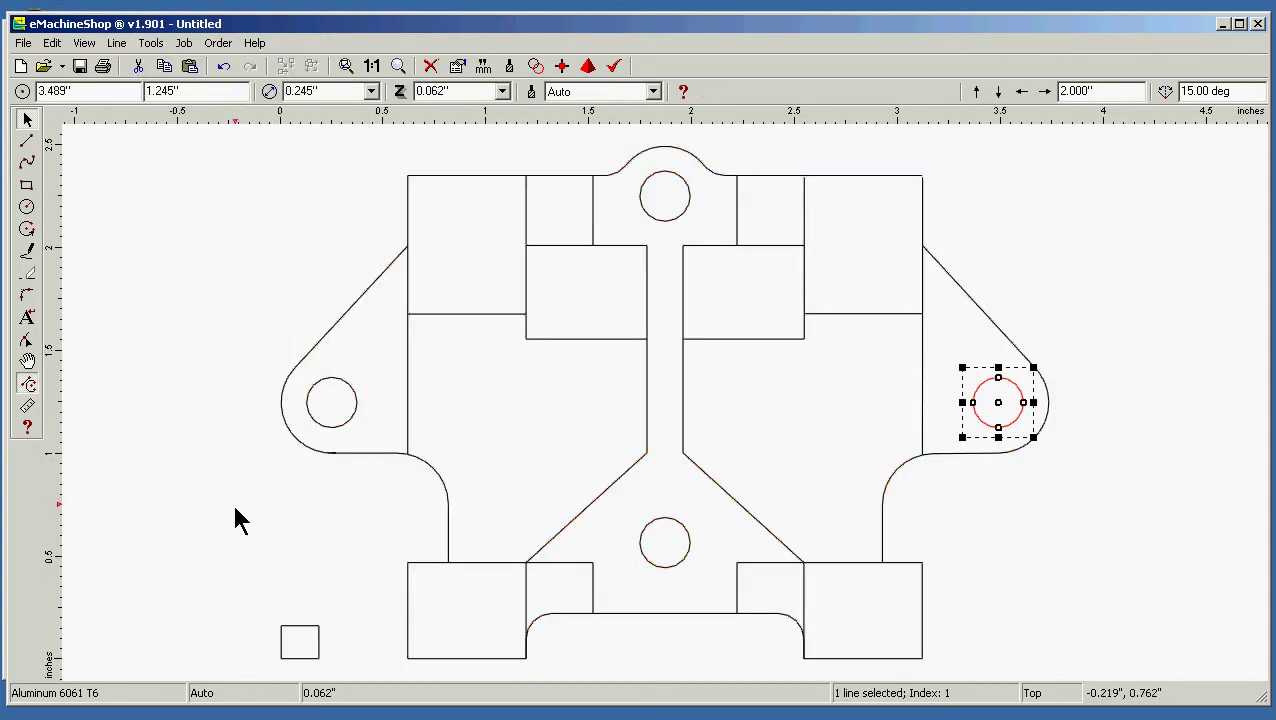
left_click(580, 340)
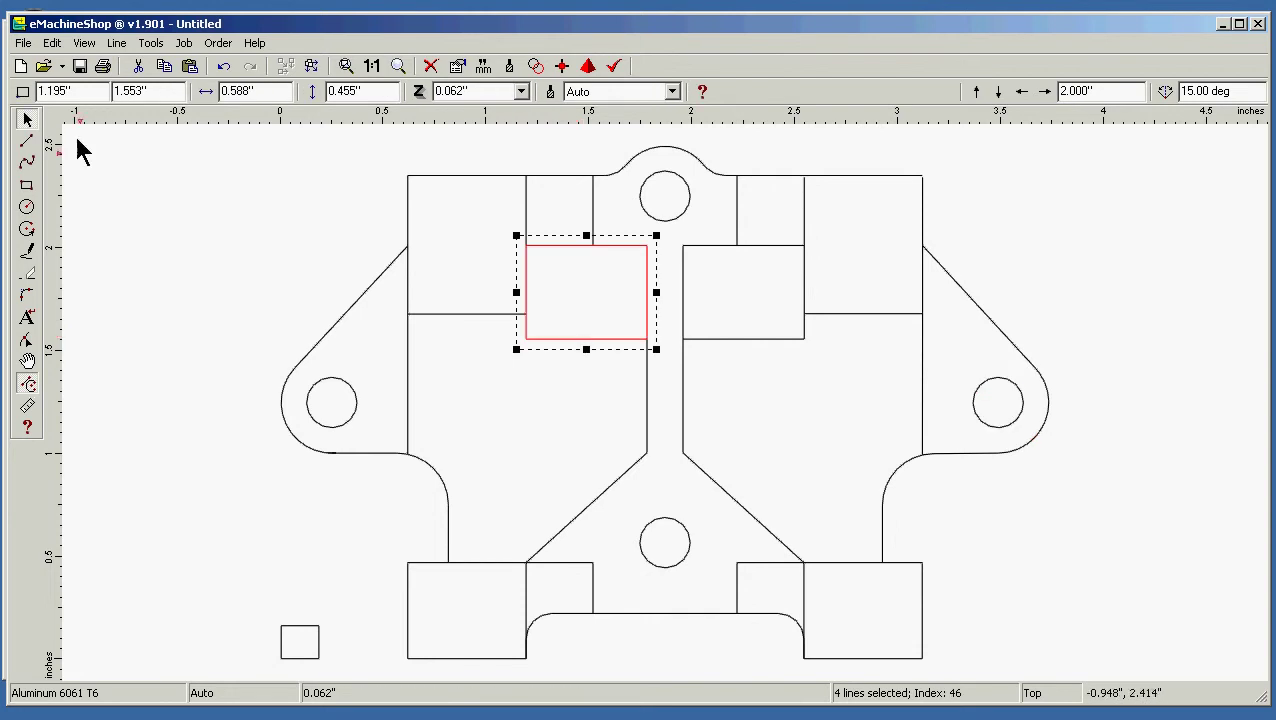
left_click(118, 43)
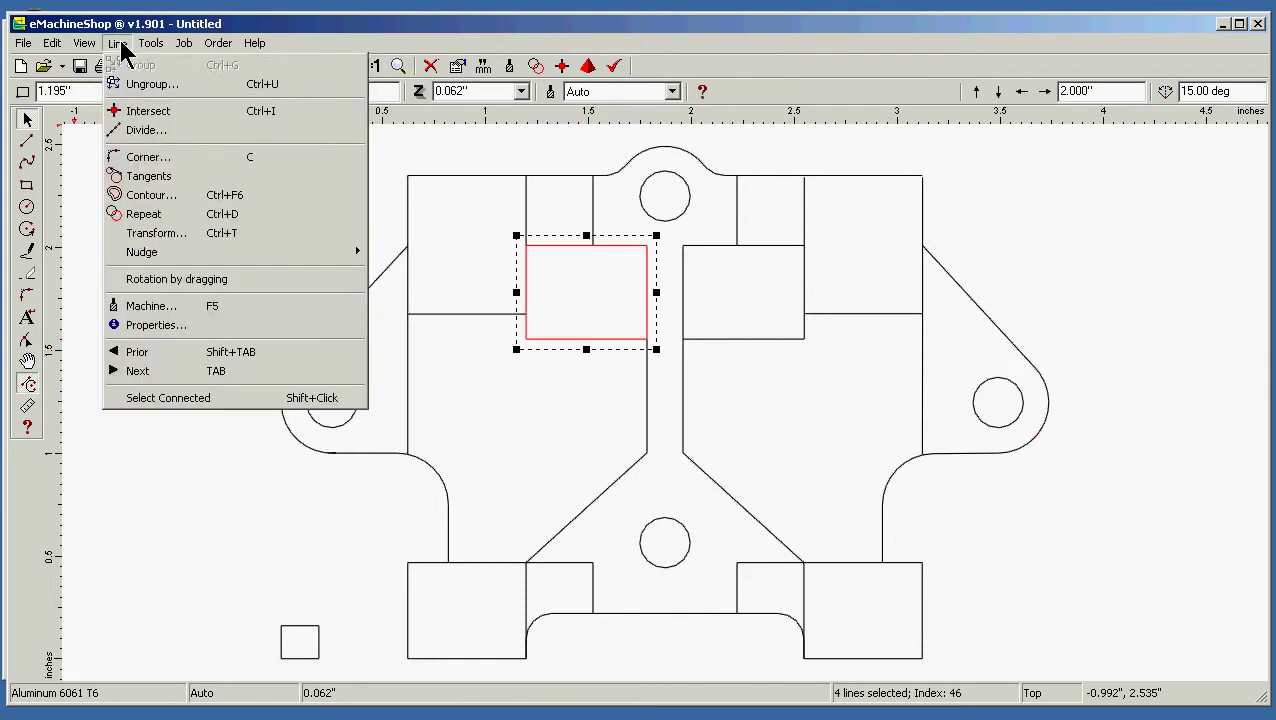
left_click(140, 86)
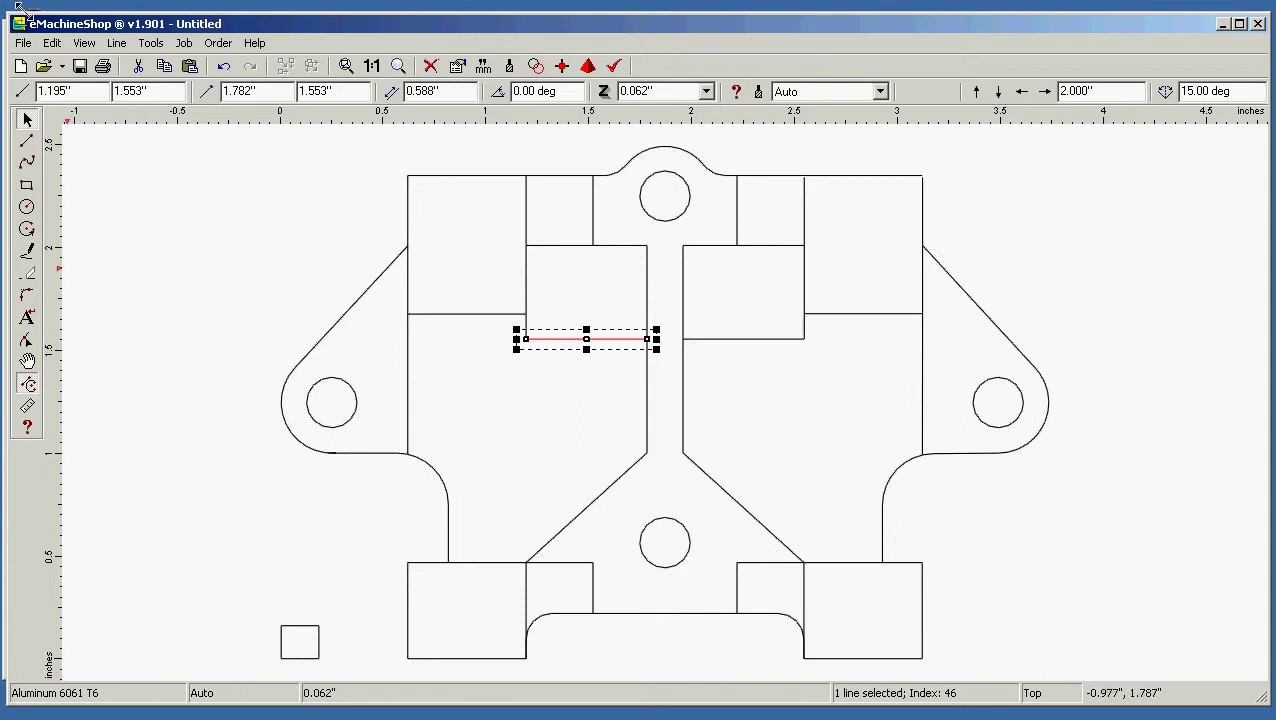
- Select all lines of the drawing and split them at their crossings with Intersect
left_click(52, 43)
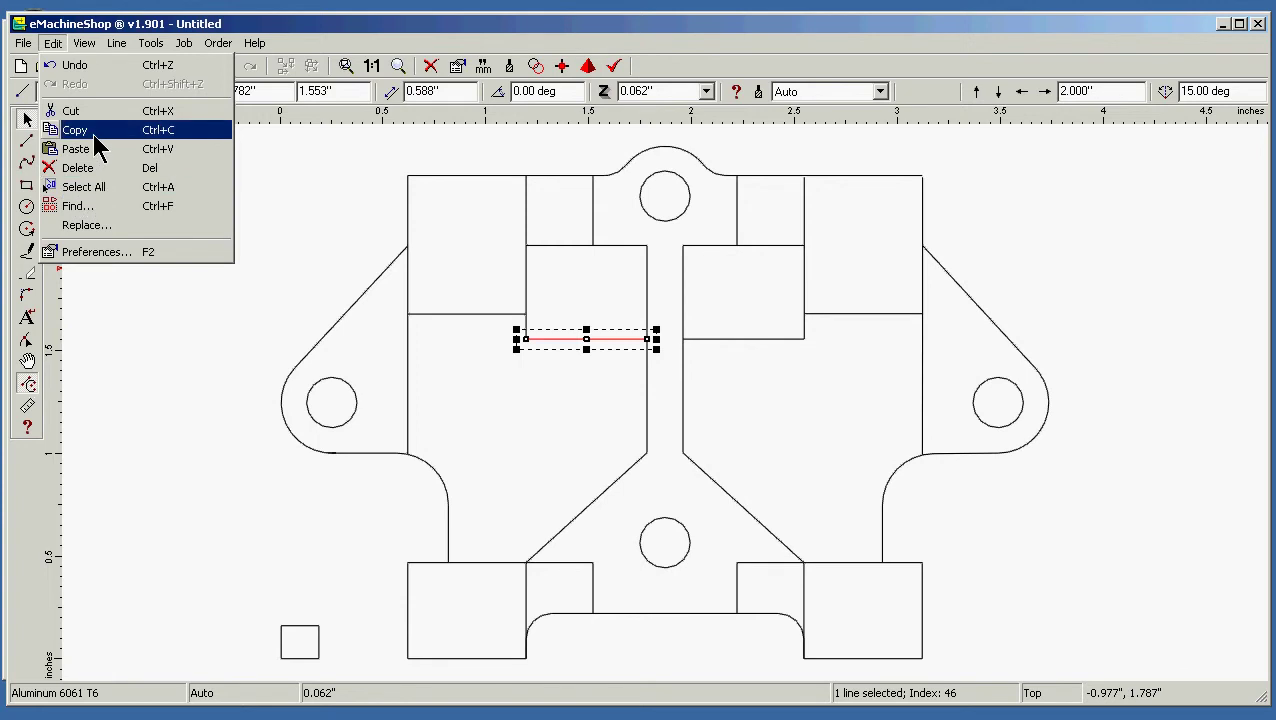
mouse_move(94, 46)
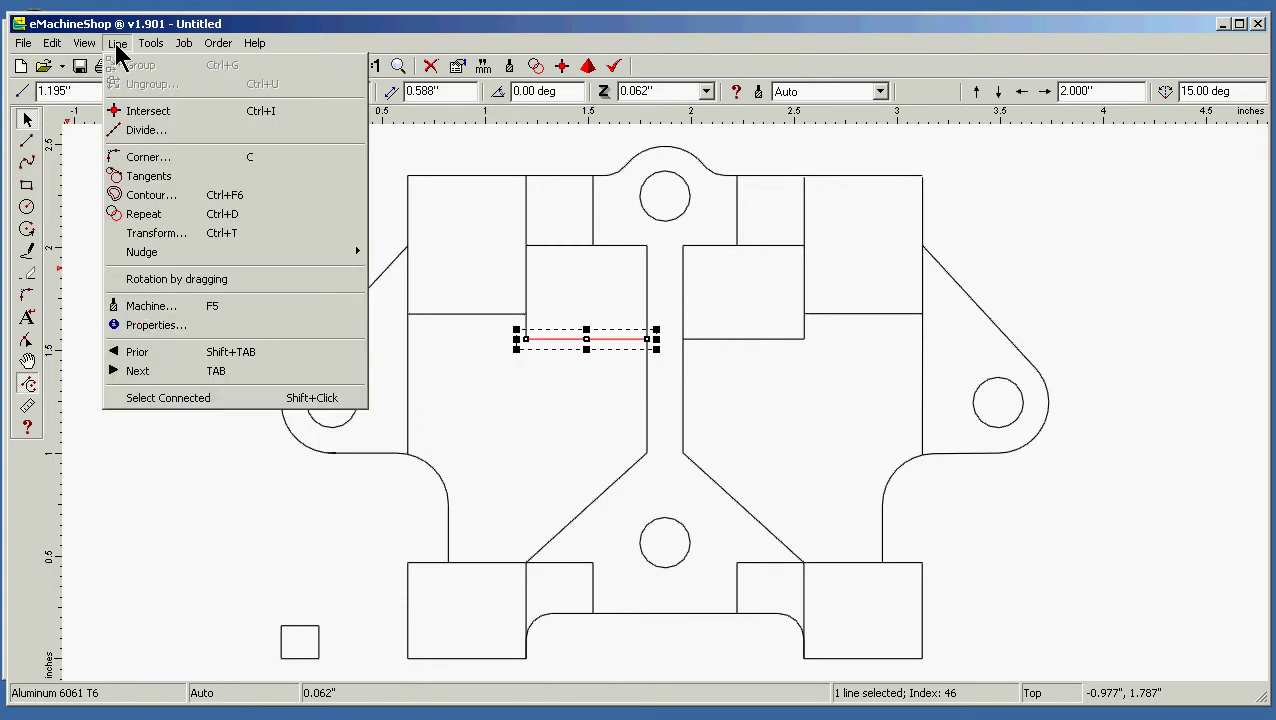
mouse_move(52, 45)
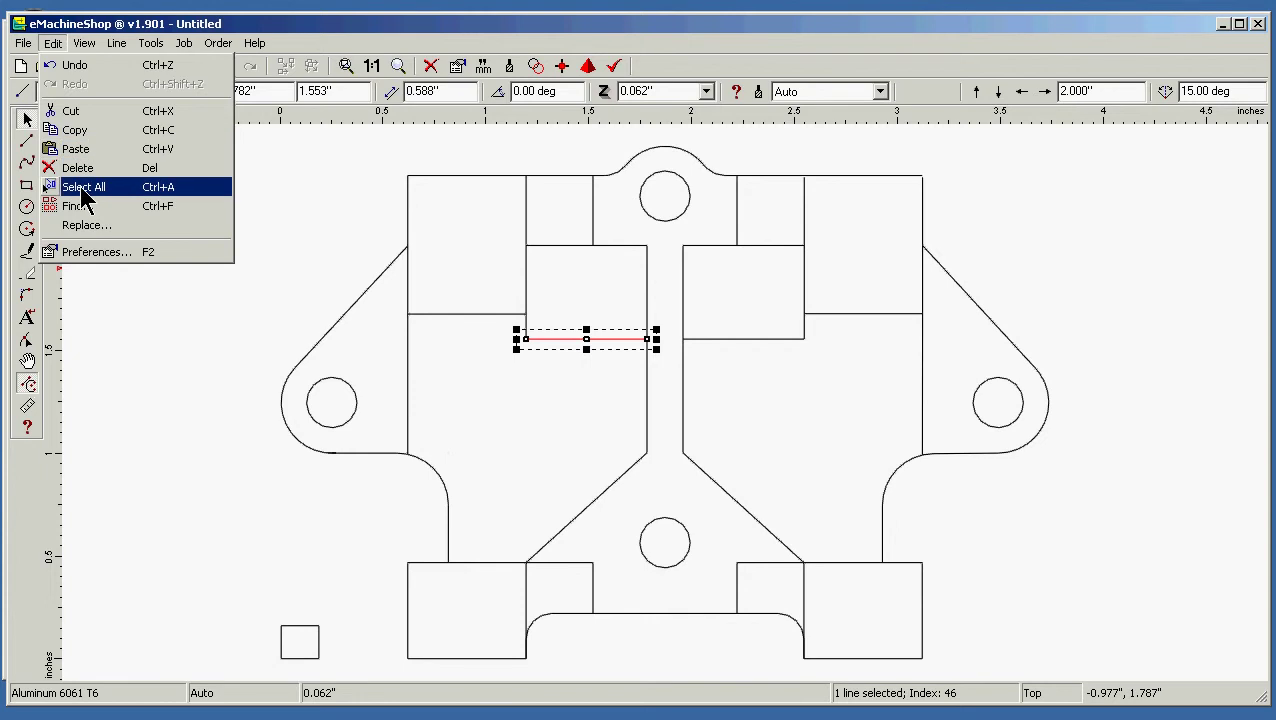
left_click(84, 187)
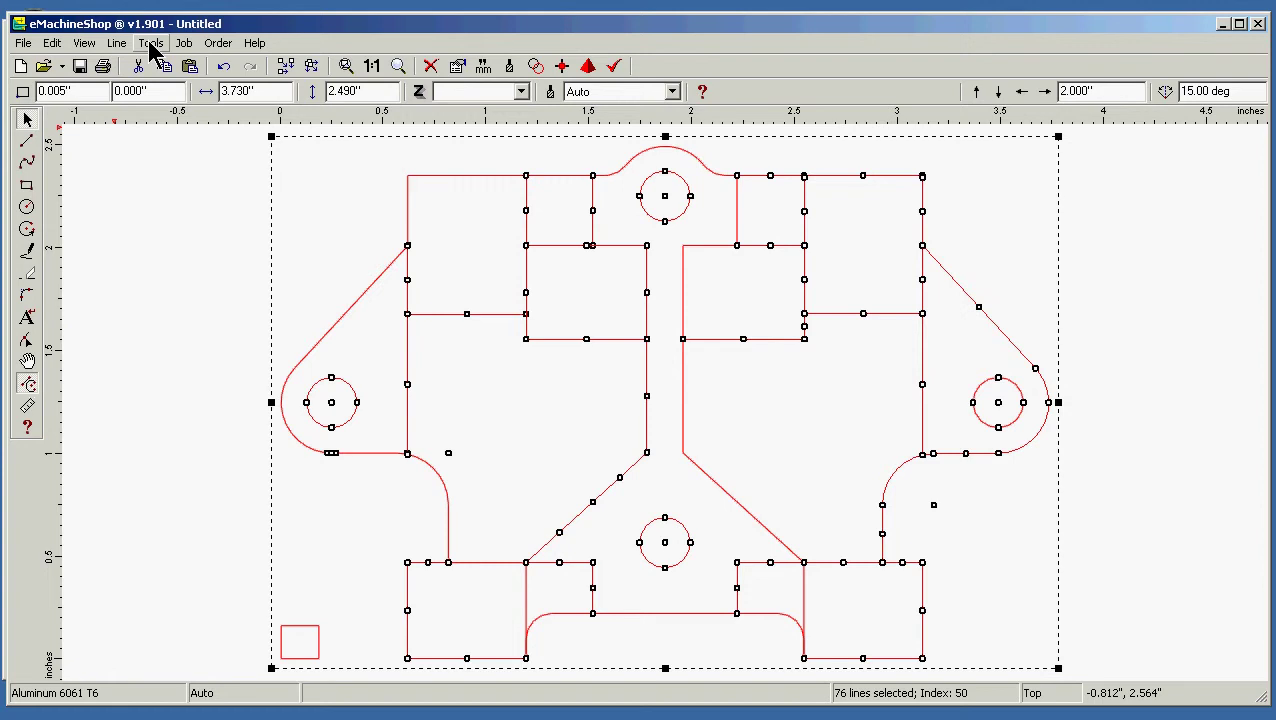
left_click(118, 44)
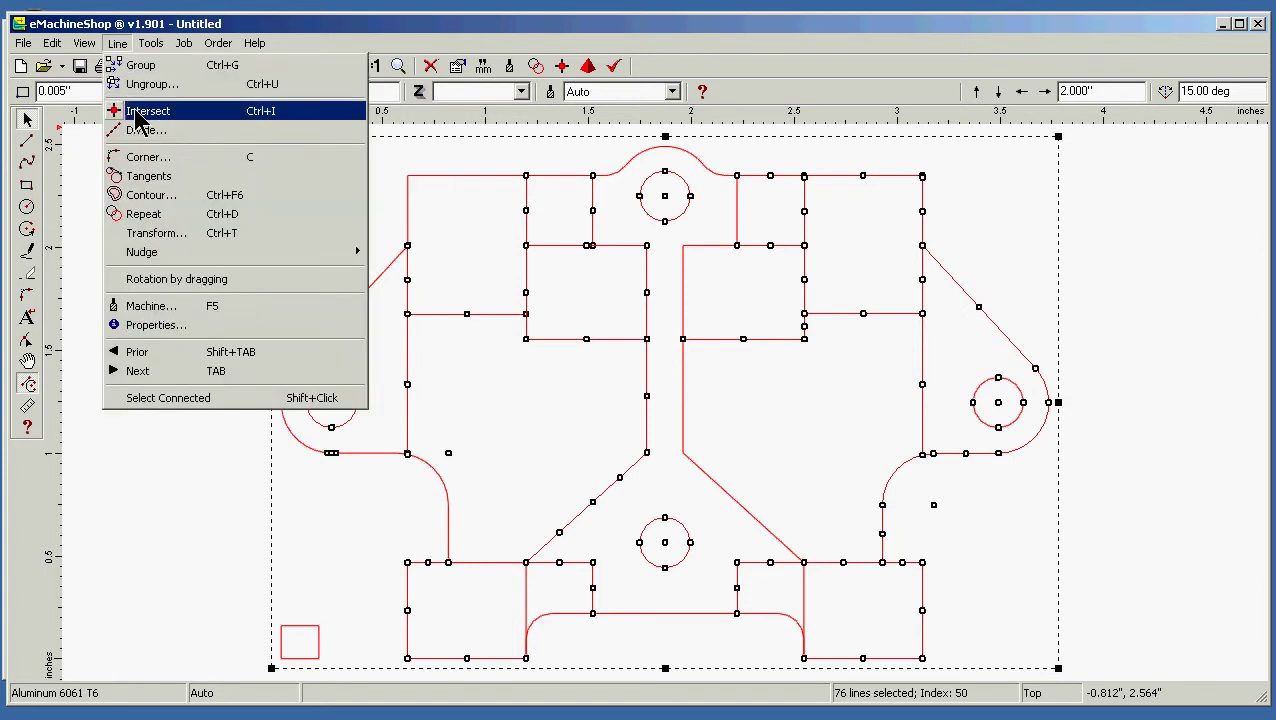
left_click(142, 118)
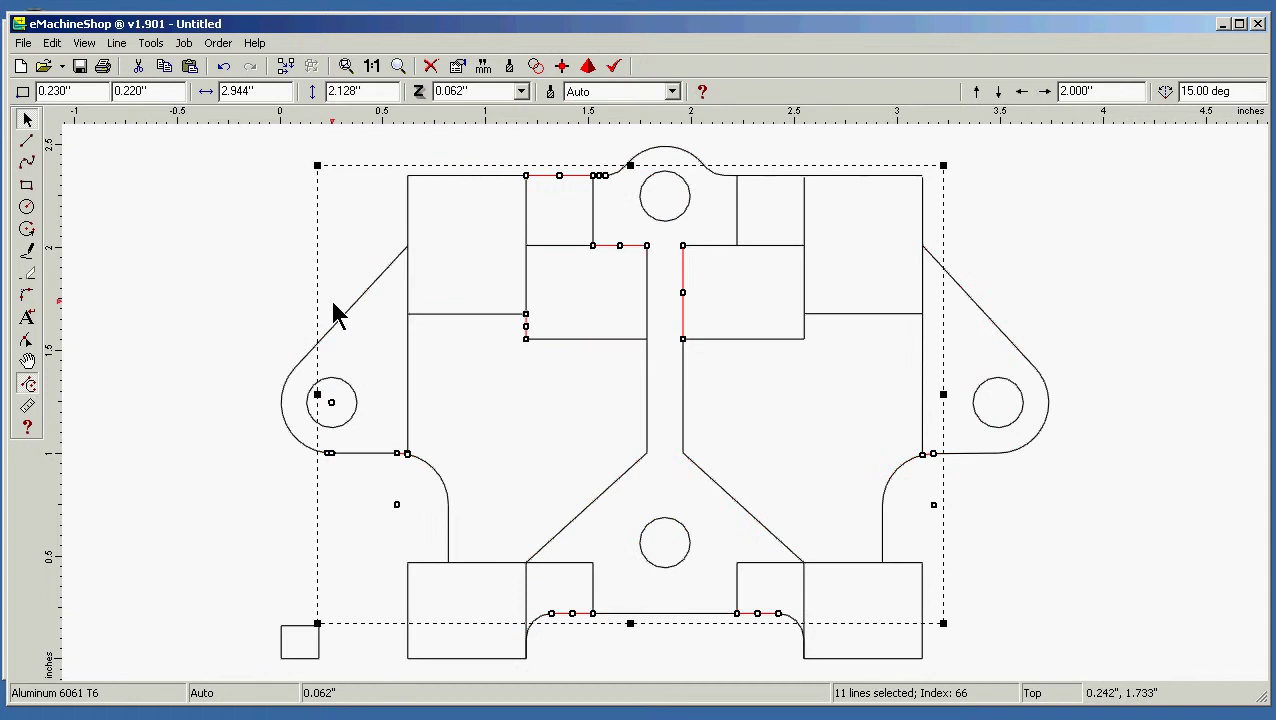
- Select the whole drawing, excluding the central web's lower vertical edges, its diagonals' inner segments and the lower centre hole from the selection
left_click(1094, 435)
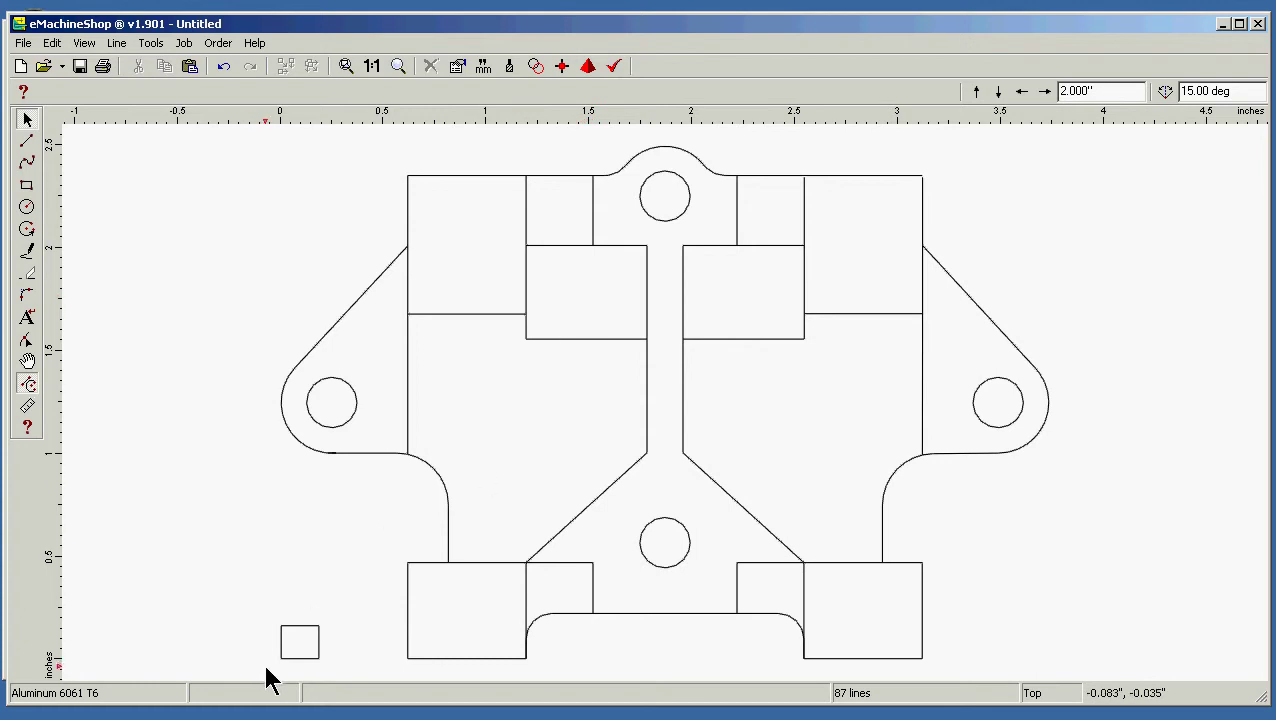
left_click_drag(263, 664, 1087, 136)
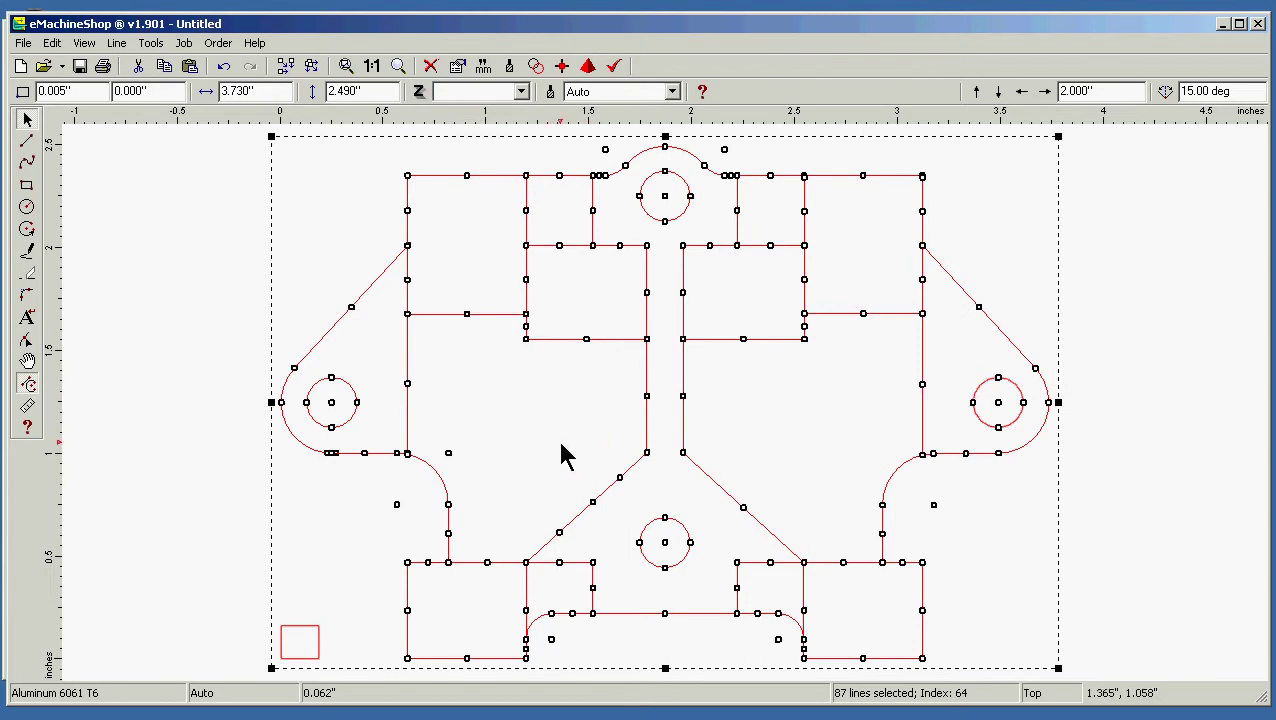
left_click_drag(515, 387, 826, 600)
left_click(735, 507, "shift")
left_click(683, 440, "shift")
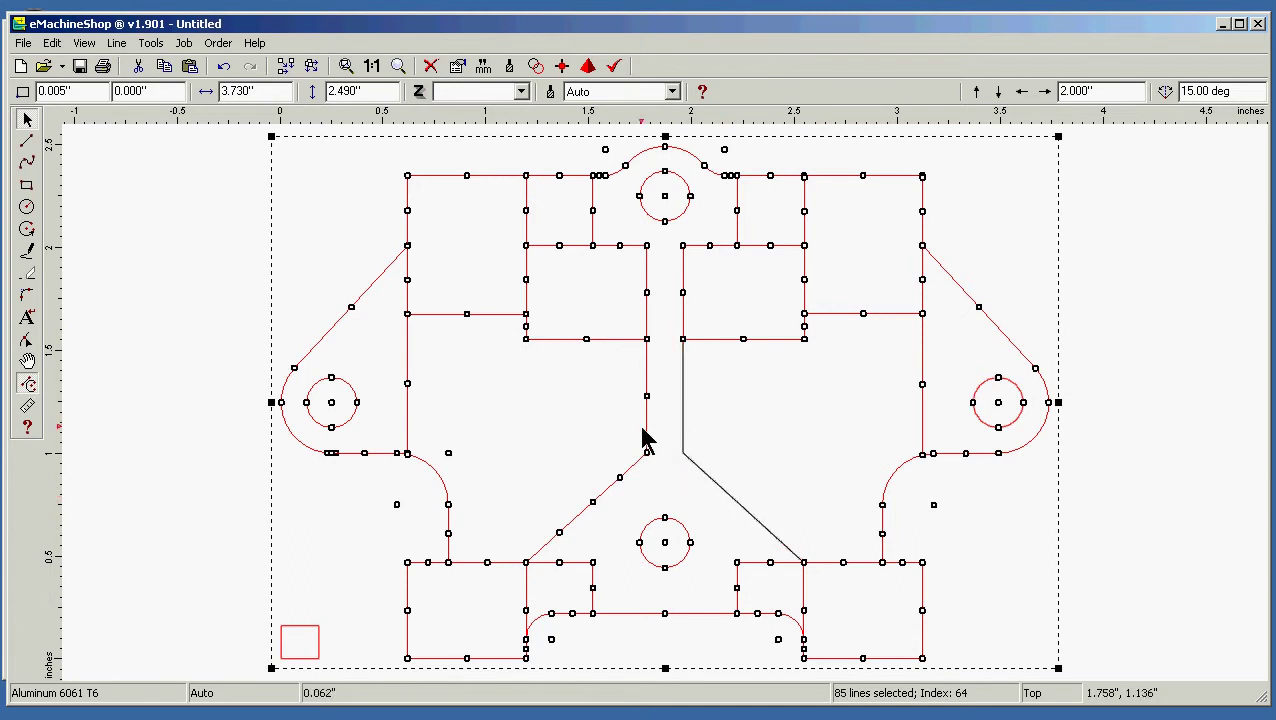
left_click(647, 440, "shift")
left_click(630, 466, "shift")
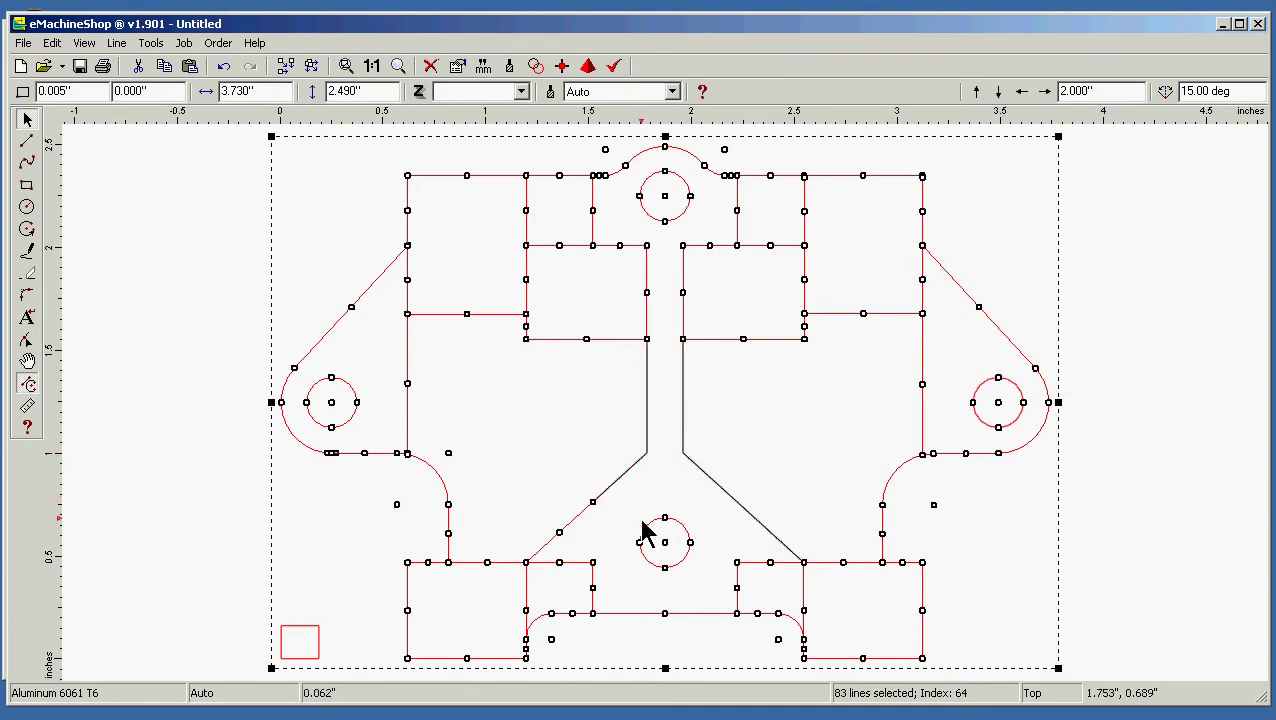
left_click(645, 530, "shift")
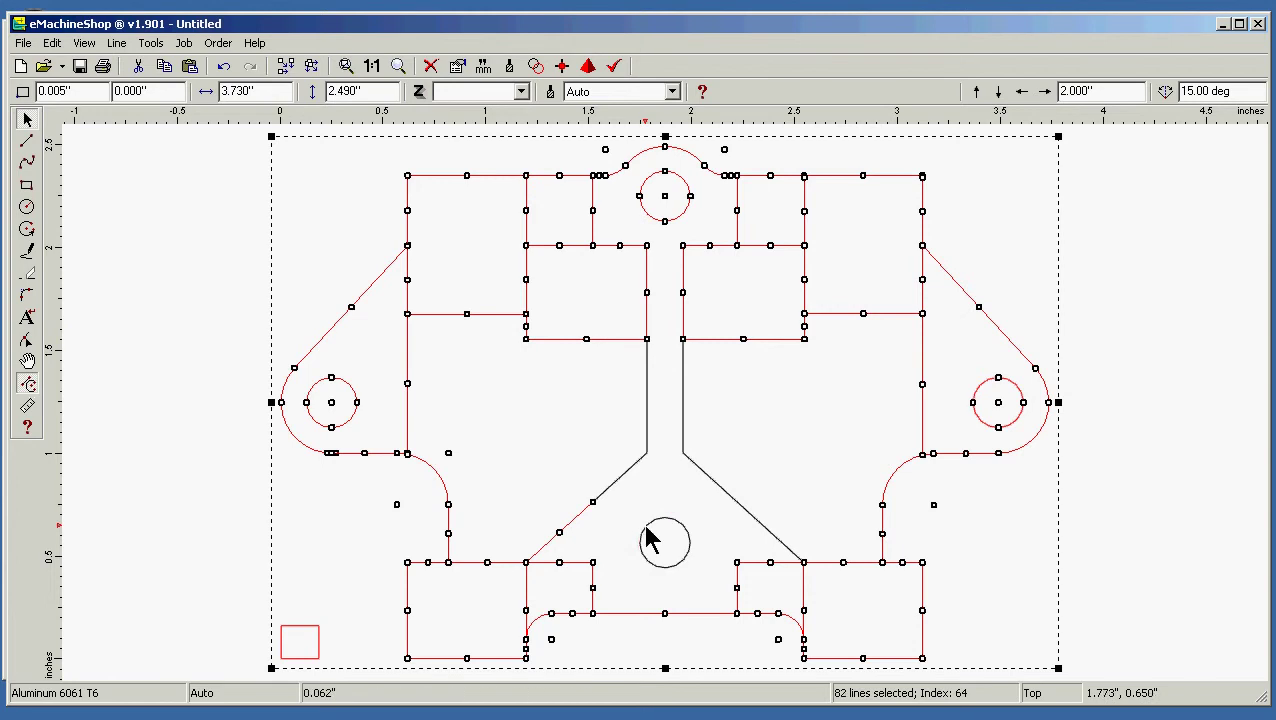
- Exclude the small lower inner rectangles' inner edges and the lower-right block's interior edges from the selection, keeping the outer profile selected
left_click(586, 563, "shift")
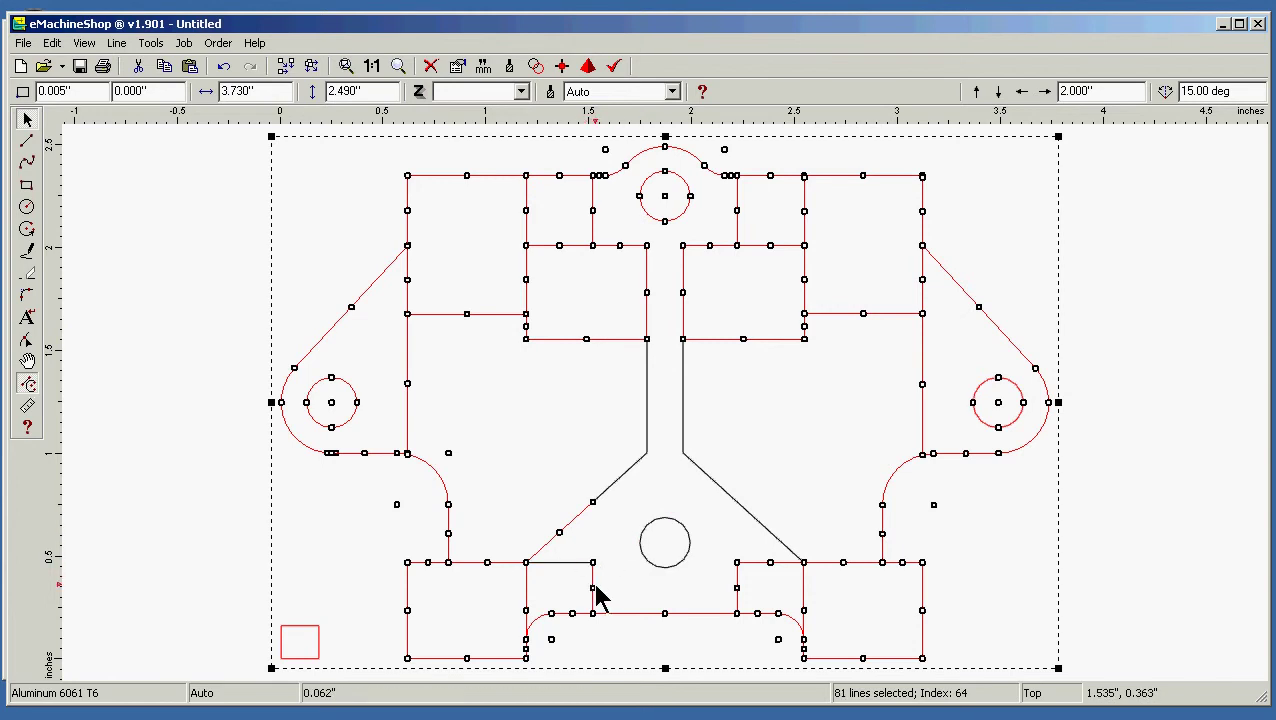
left_click(594, 588, "shift")
left_click(738, 587, "shift")
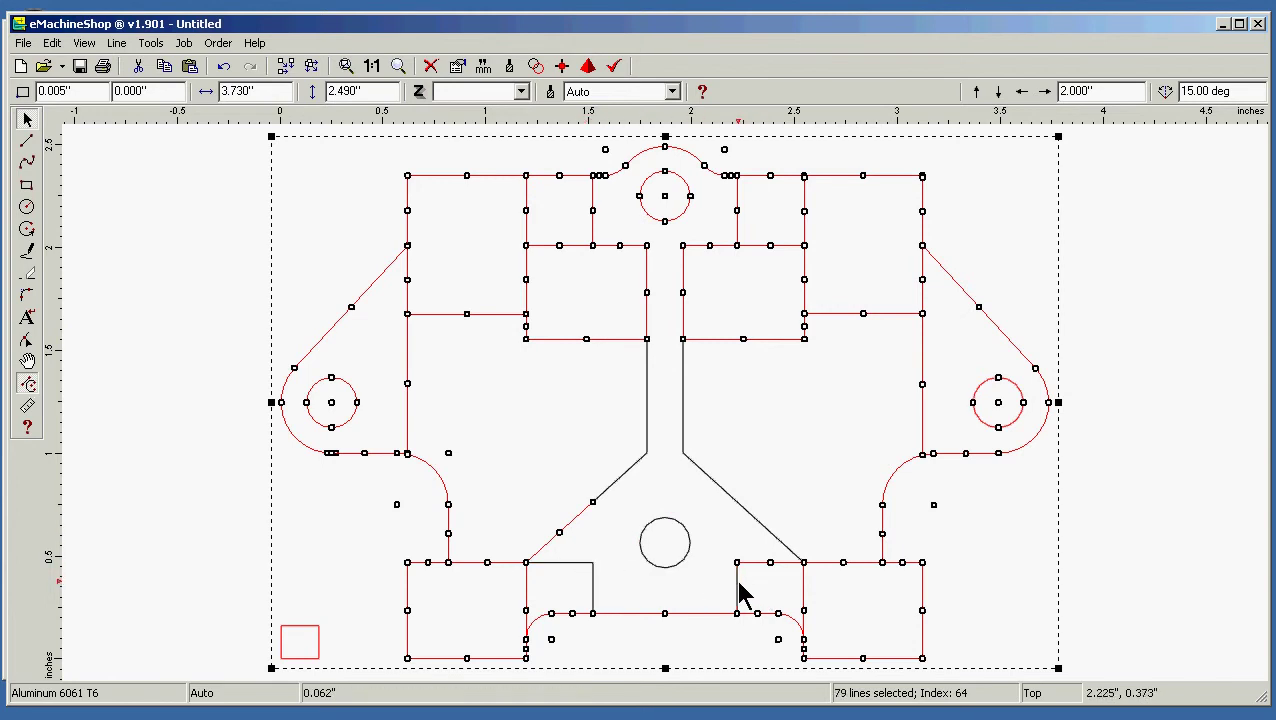
left_click(757, 564, "shift")
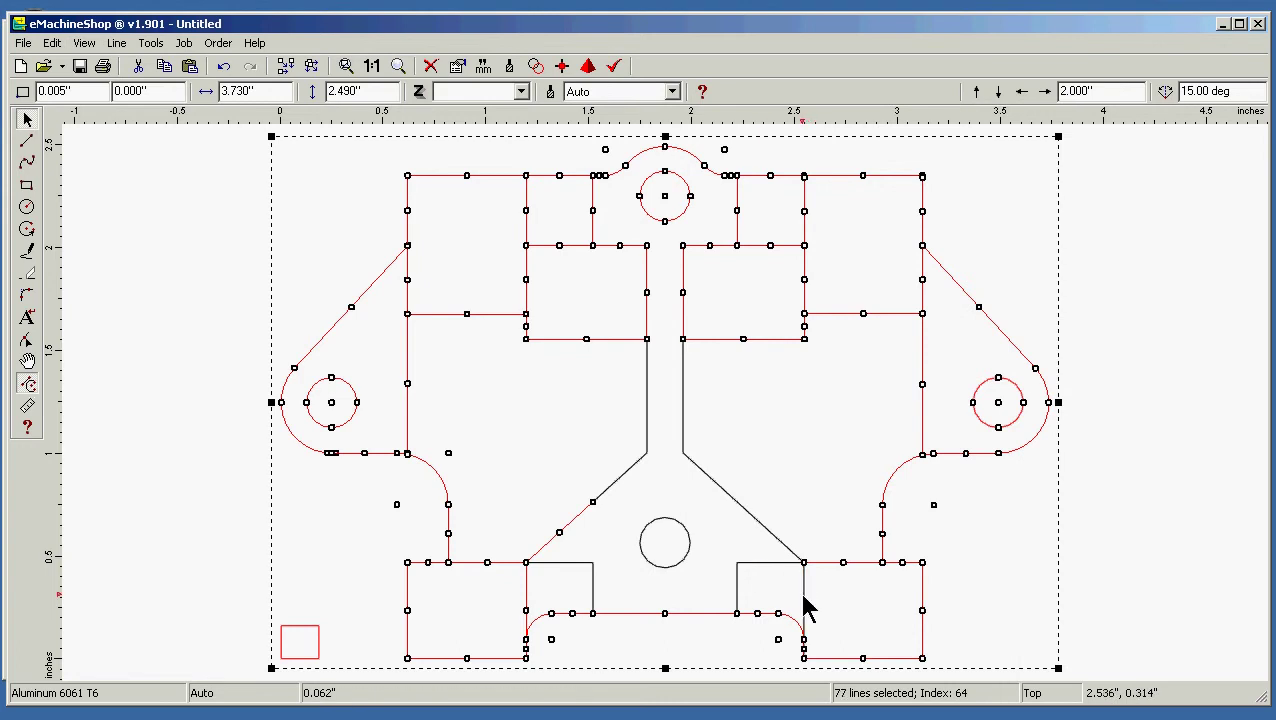
left_click(804, 598, "shift")
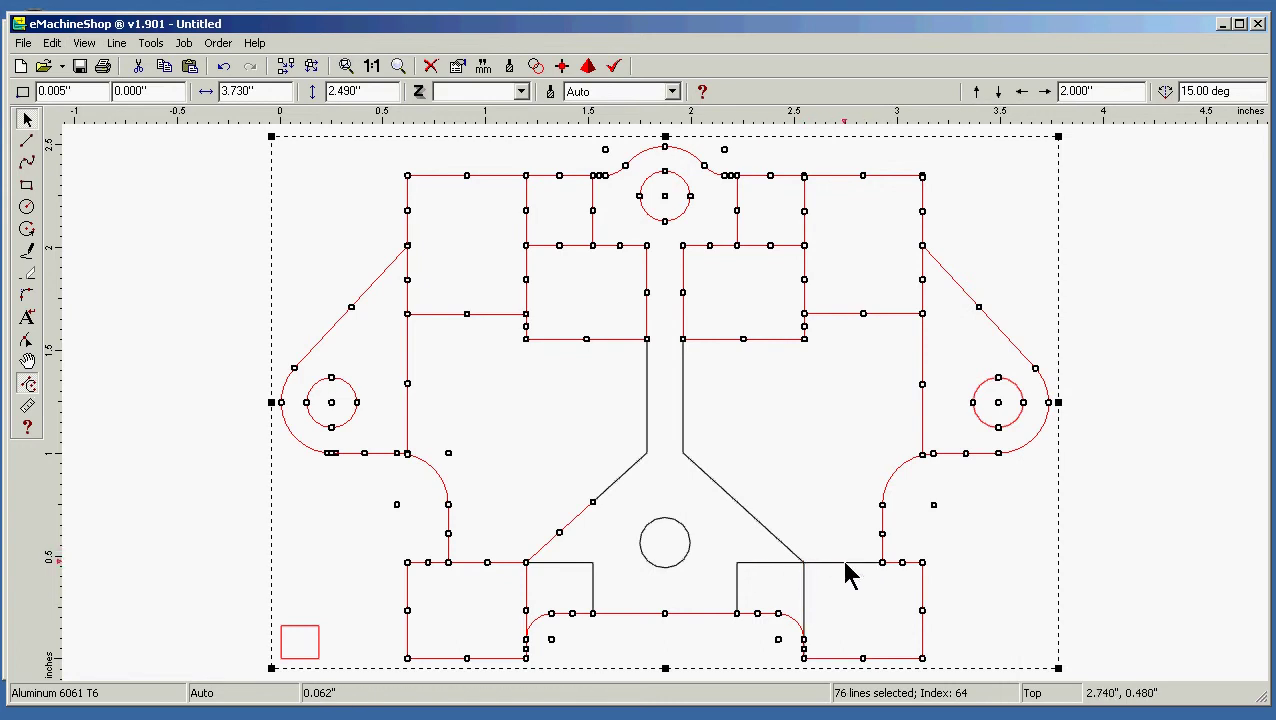
left_click(882, 530, "shift")
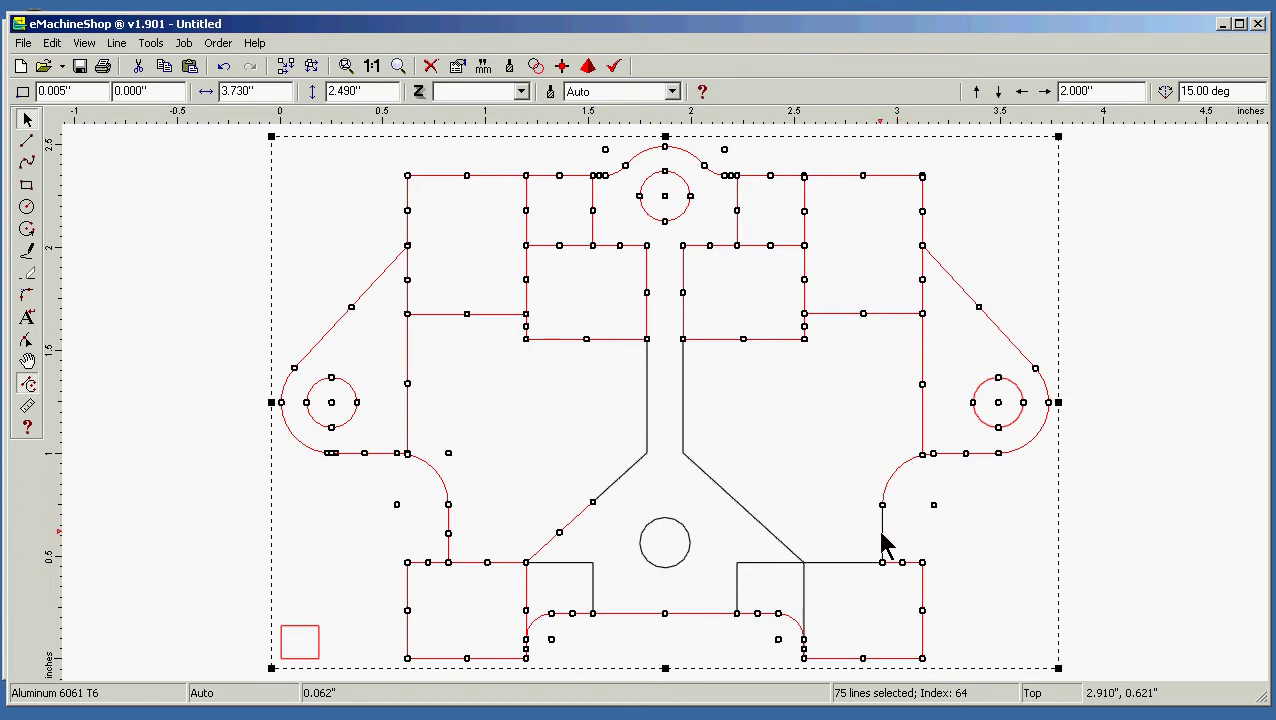
left_click(882, 528, "shift")
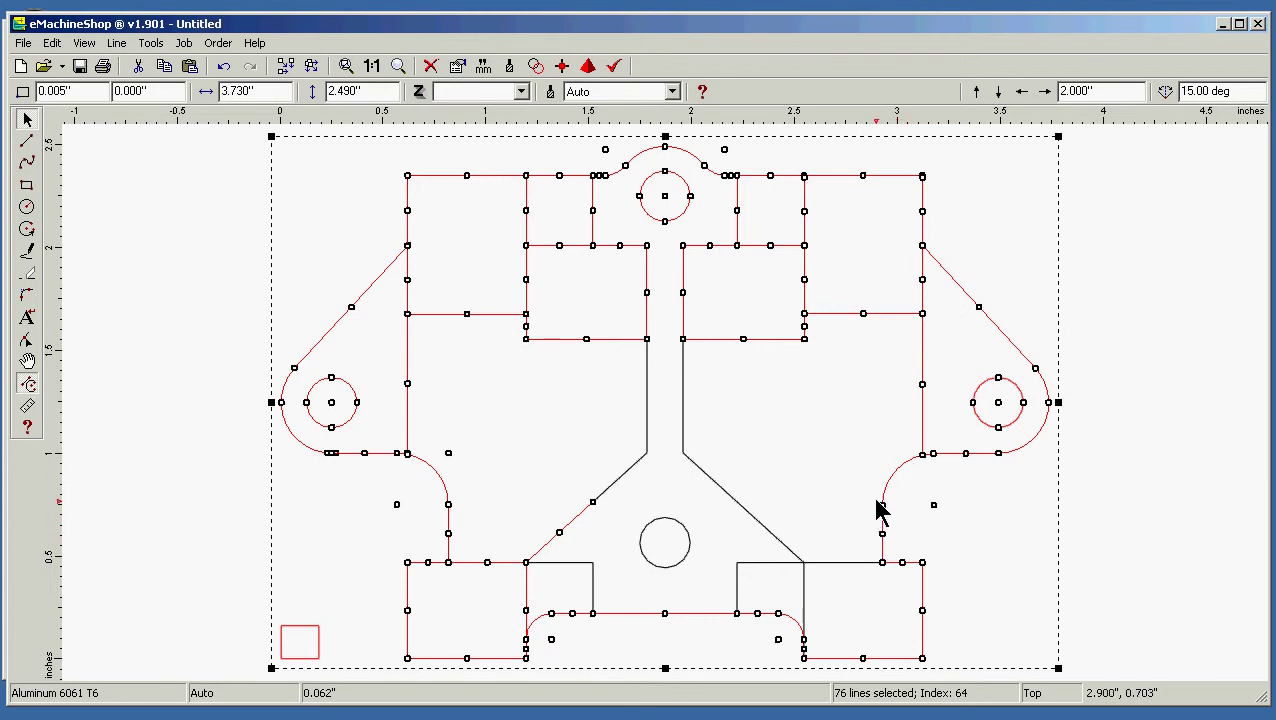
- Exclude the right mounting hole, the right block's lower horizontal edge and the vertical line below the upper-right outer corner from the selection
left_click(921, 410, "shift")
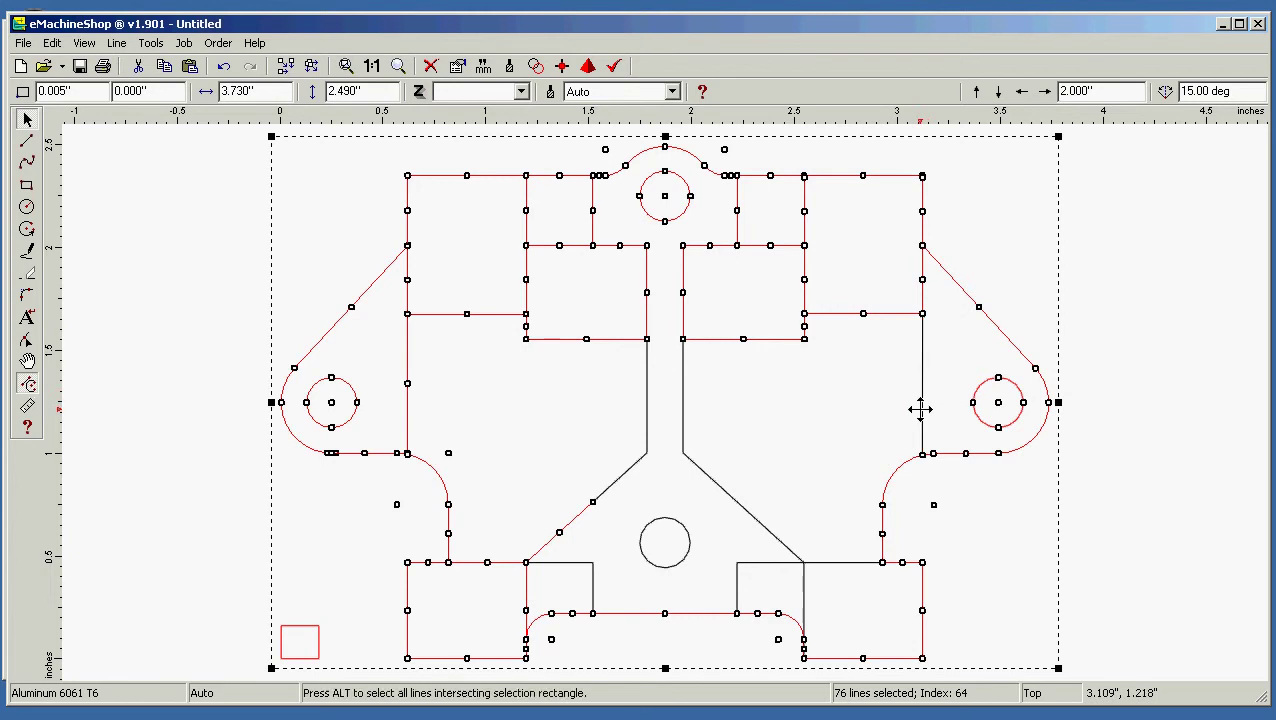
left_click(986, 426, "shift")
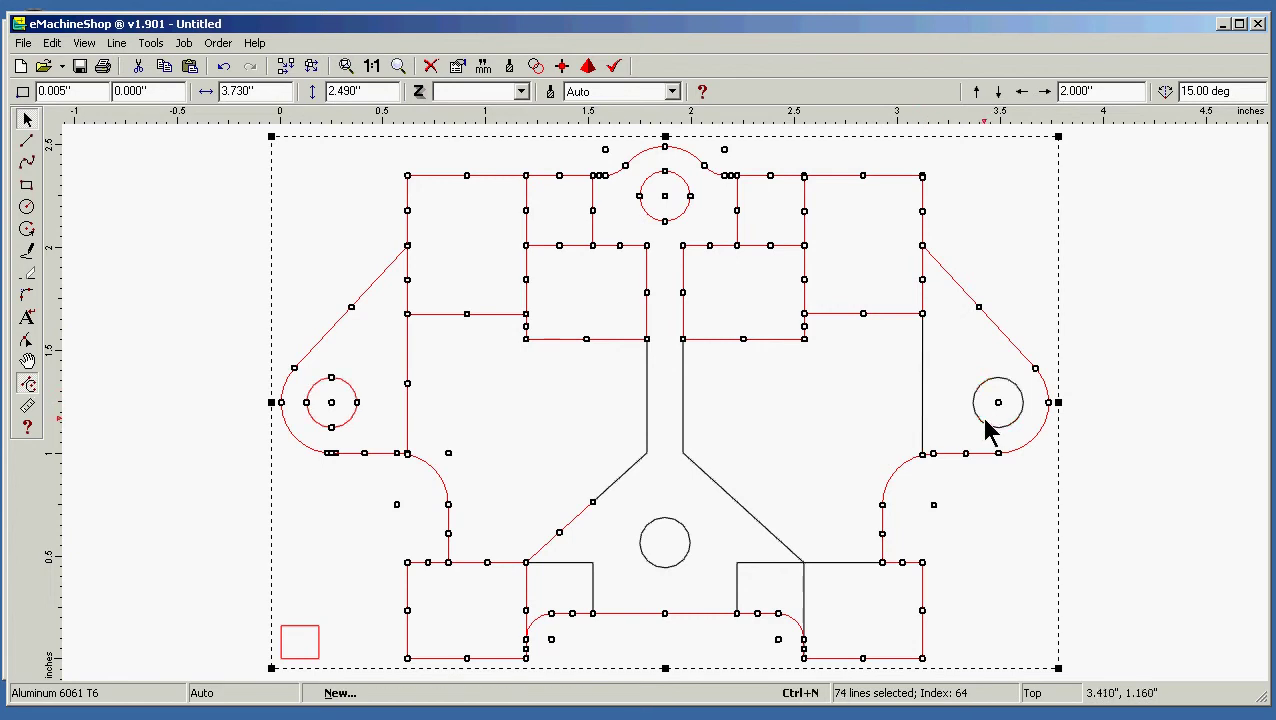
left_click(922, 300, "shift")
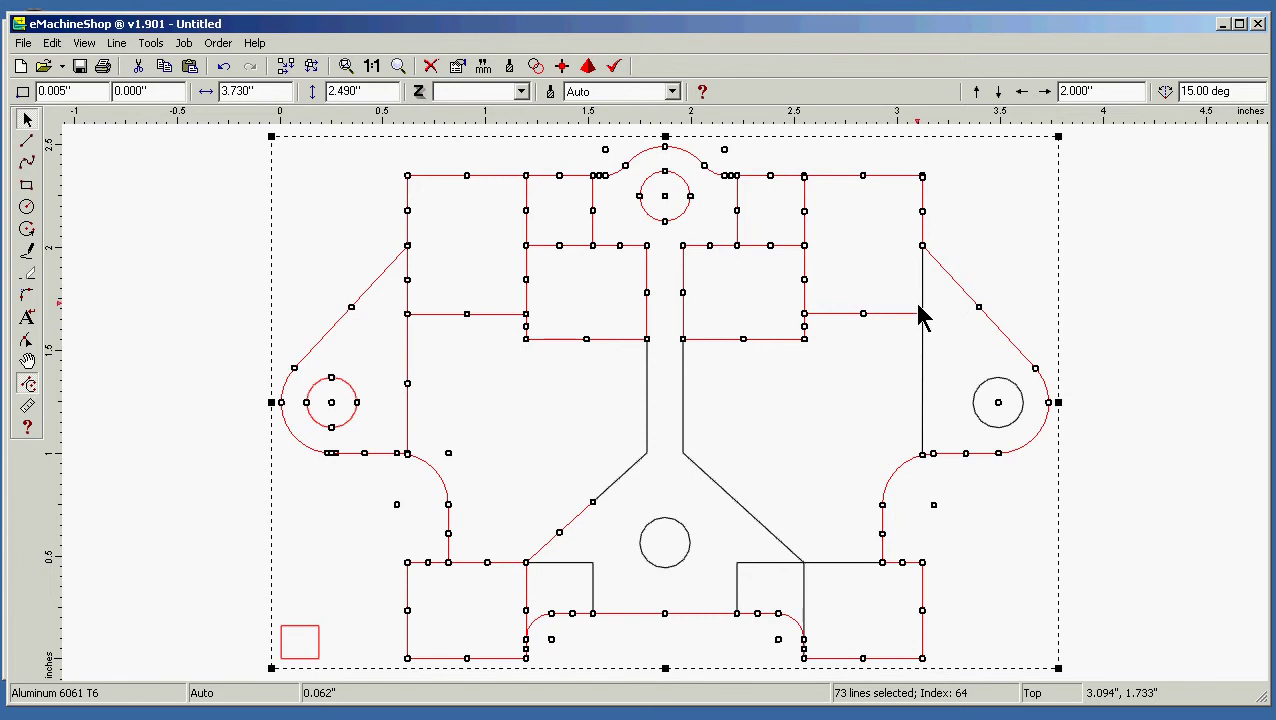
left_click(869, 313, "shift")
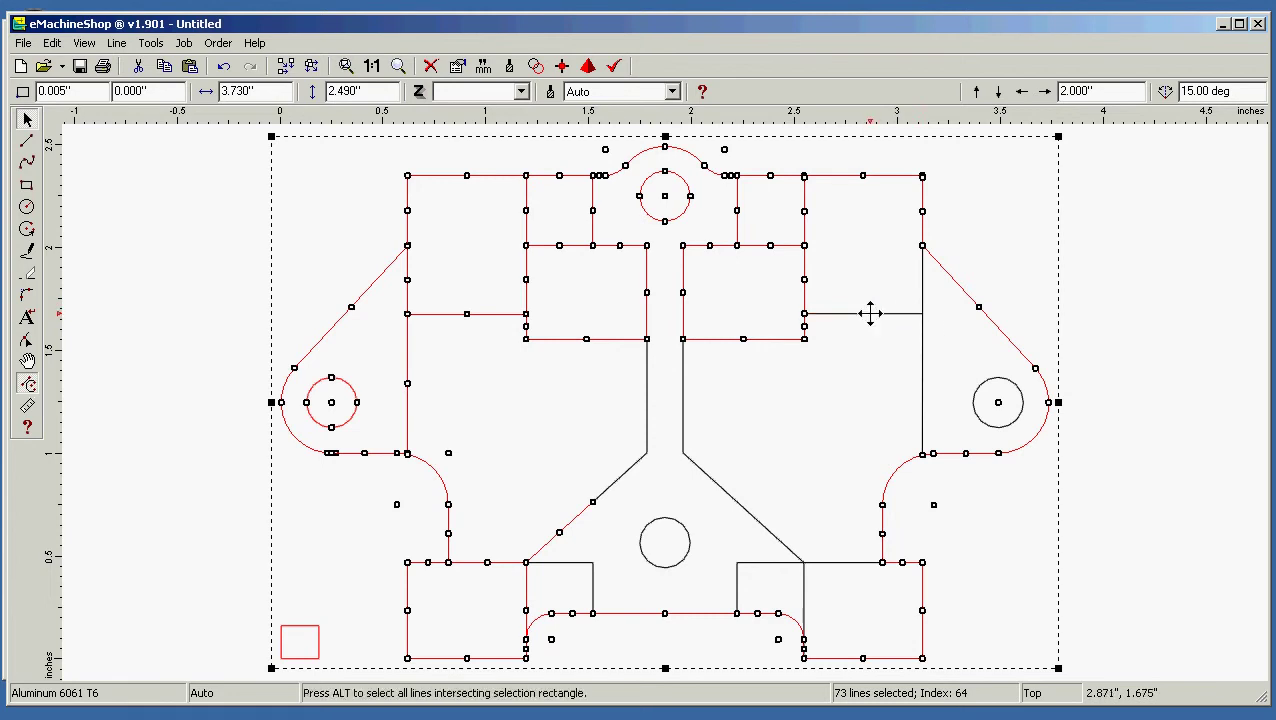
- Exclude the top centre hole and the four short vertical lines on either side of it from the selection
left_click(805, 232, "shift")
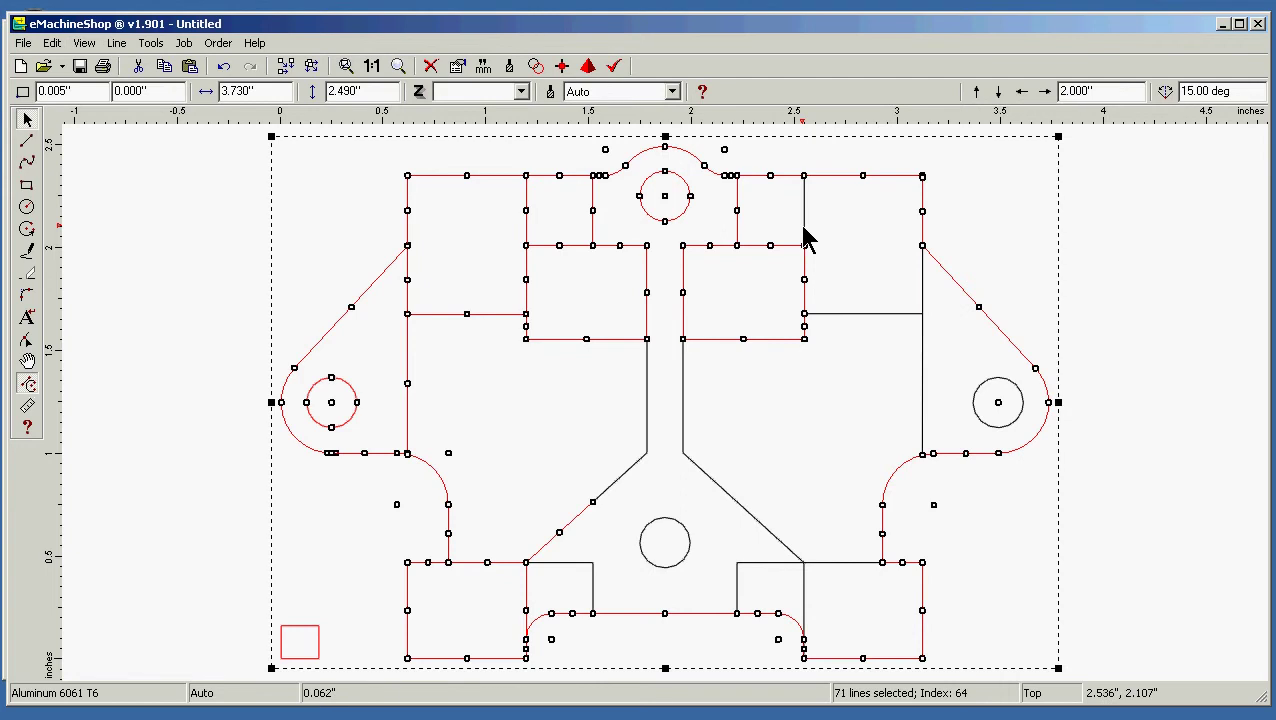
left_click(737, 214, "shift")
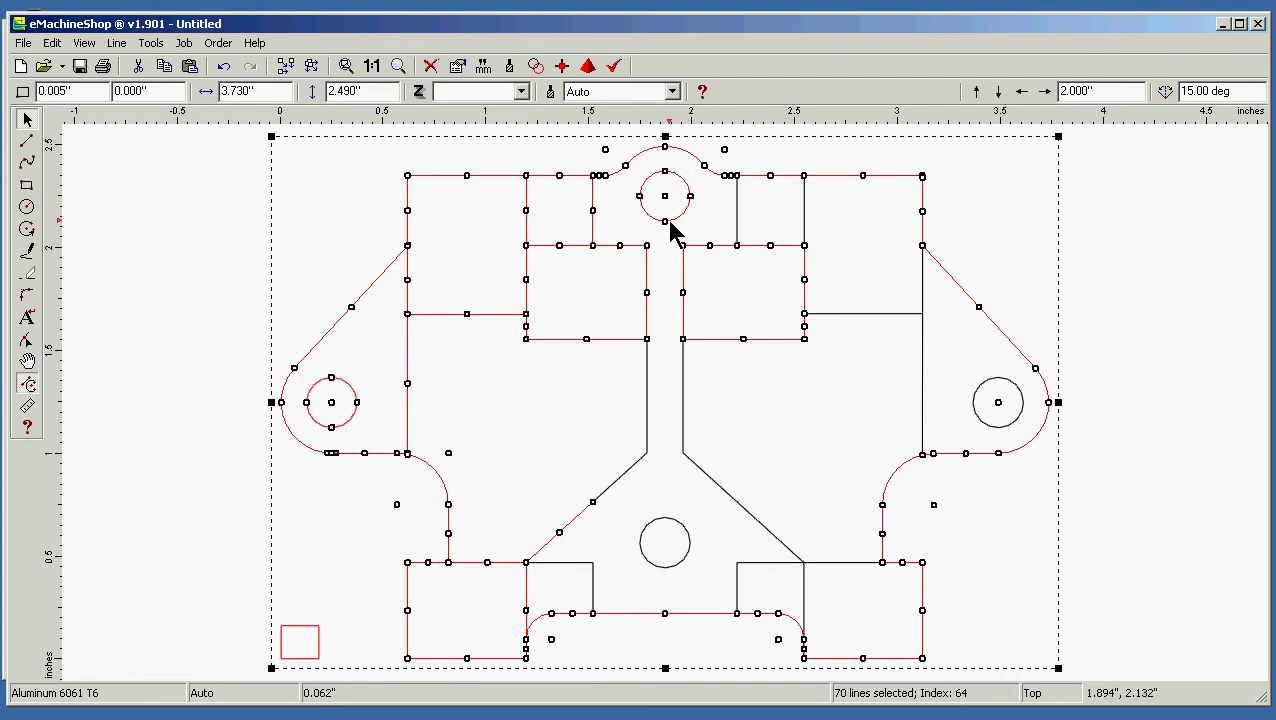
left_click(665, 221, "shift")
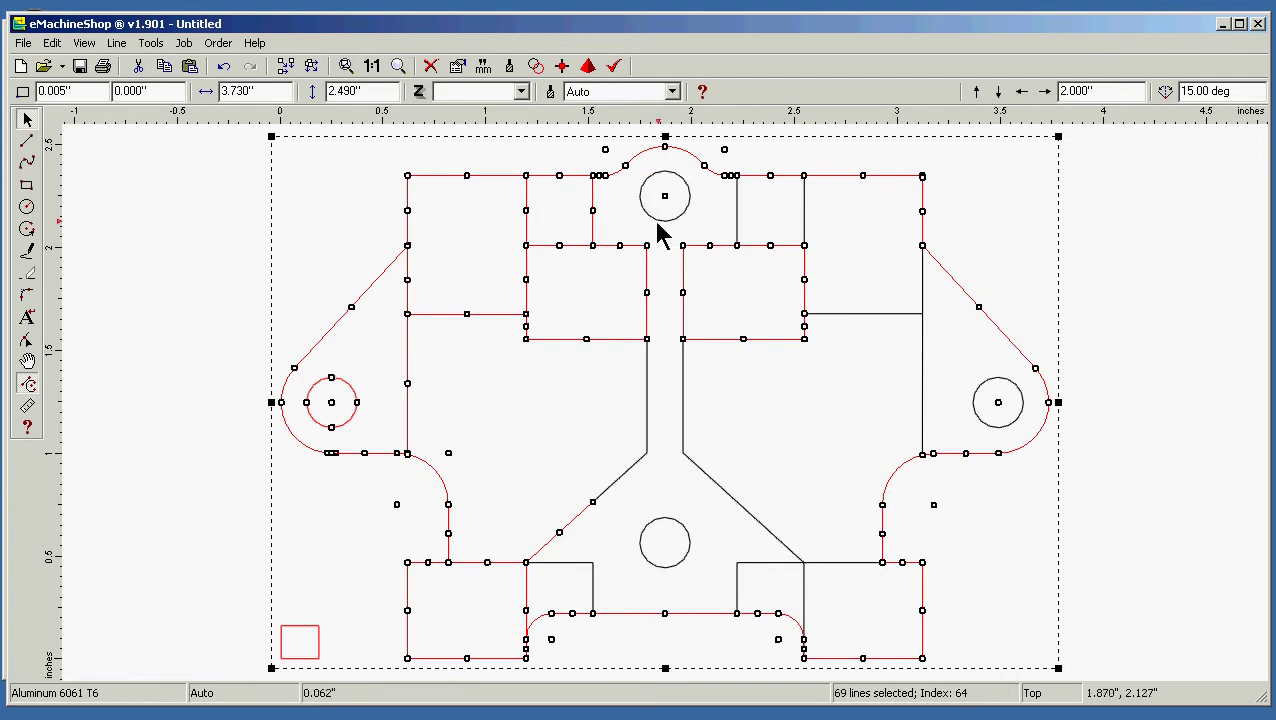
left_click(593, 230, "shift")
left_click(526, 222, "shift")
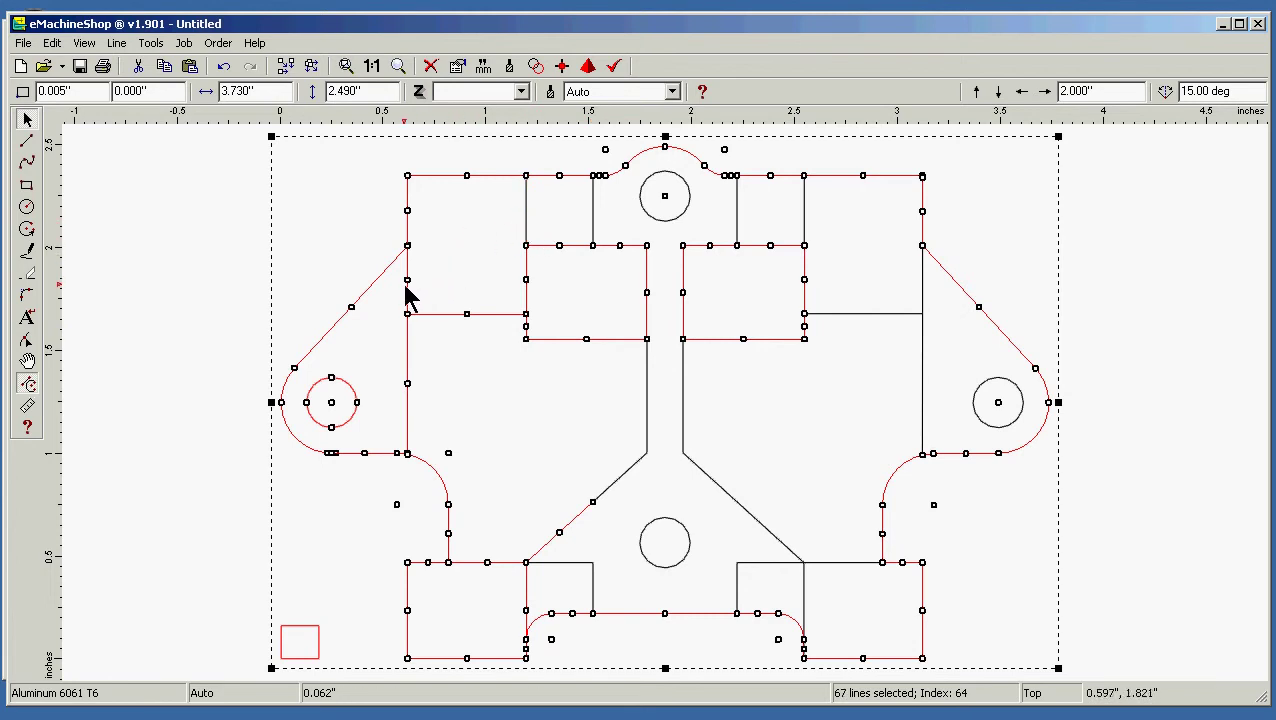
- Exclude the upper-left block's interior edges, the left diagonal's outer segment and the lower-left block's interior edges from the selection
left_click(447, 313, "shift")
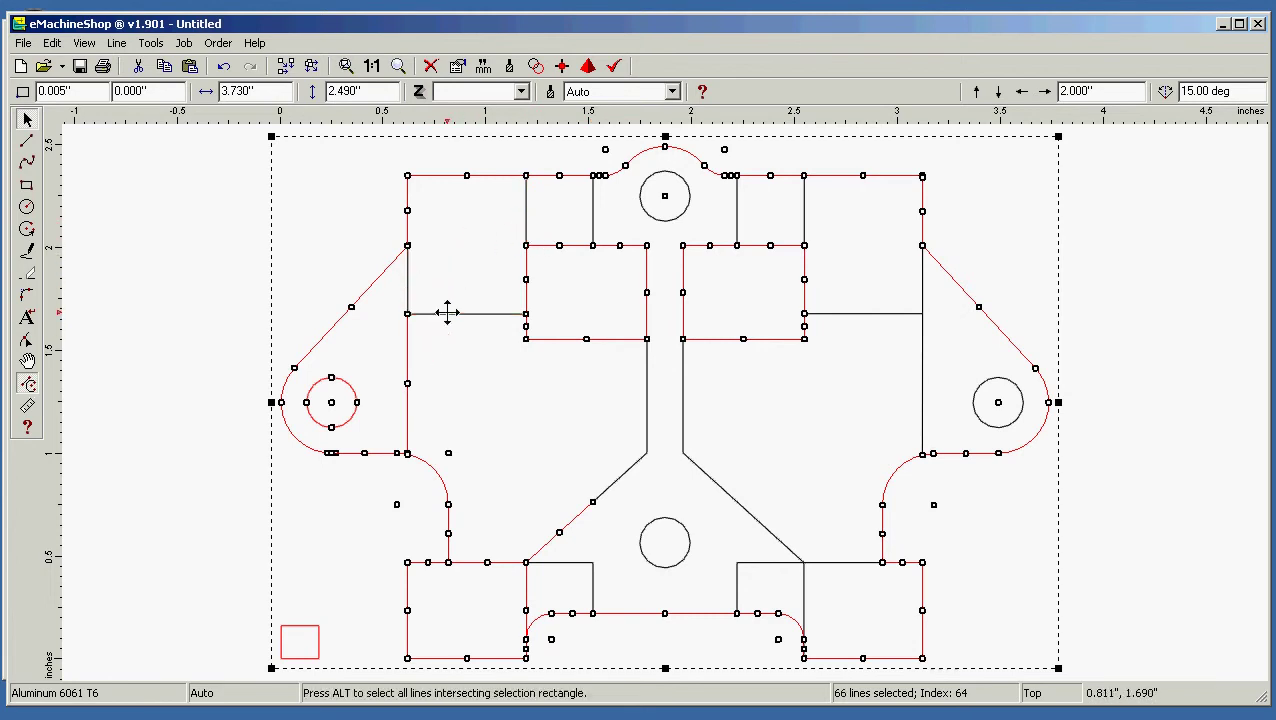
left_click(447, 313, "shift")
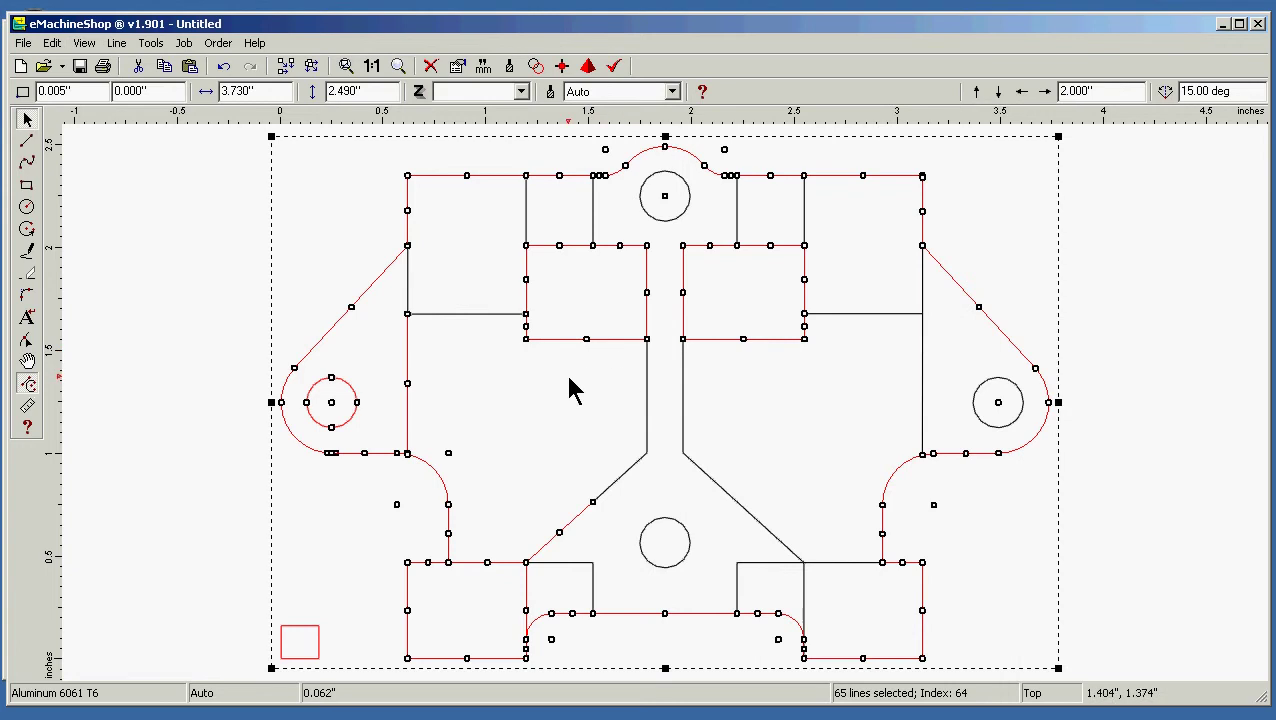
left_click(408, 390, "shift")
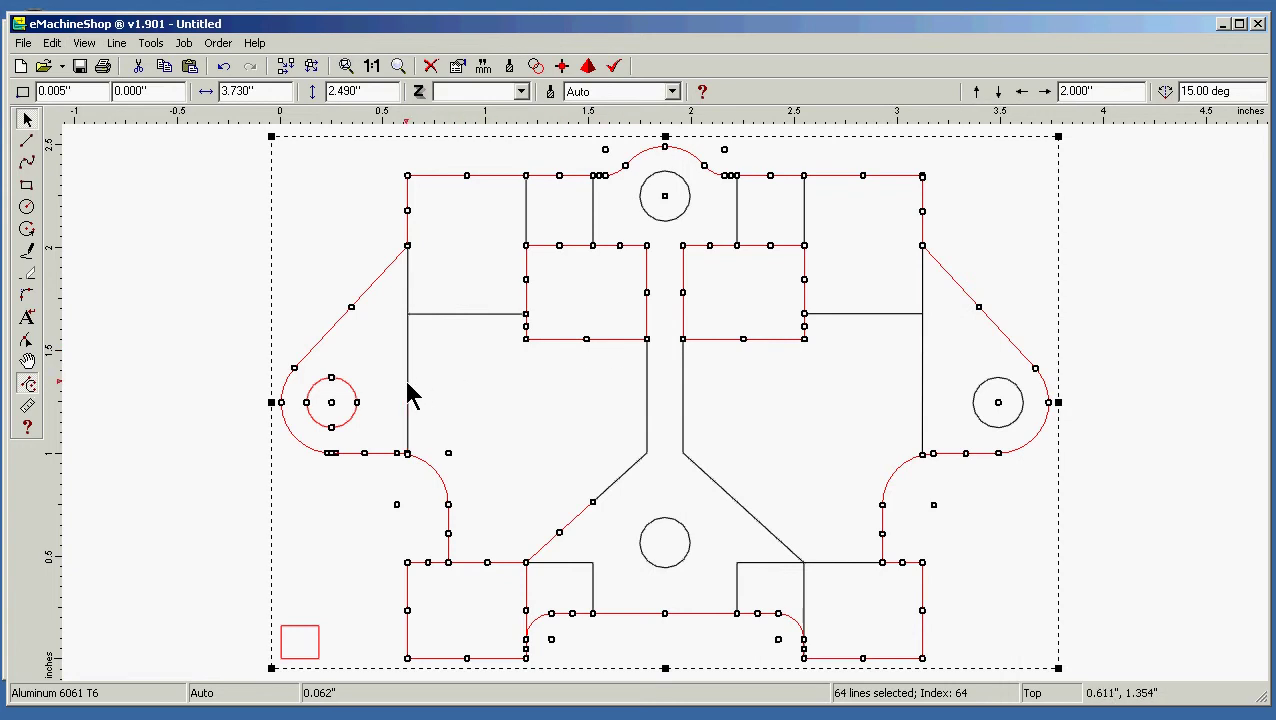
left_click(498, 563, "shift")
left_click(541, 547, "shift")
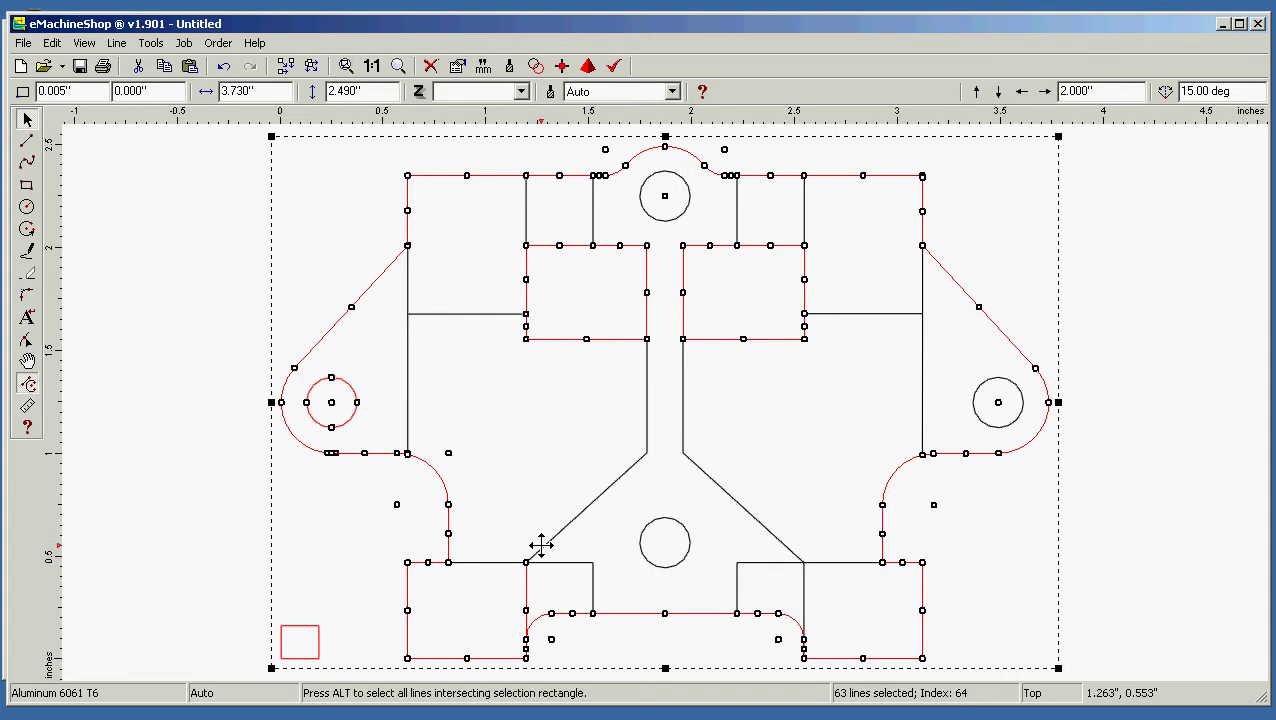
left_click(527, 598, "shift")
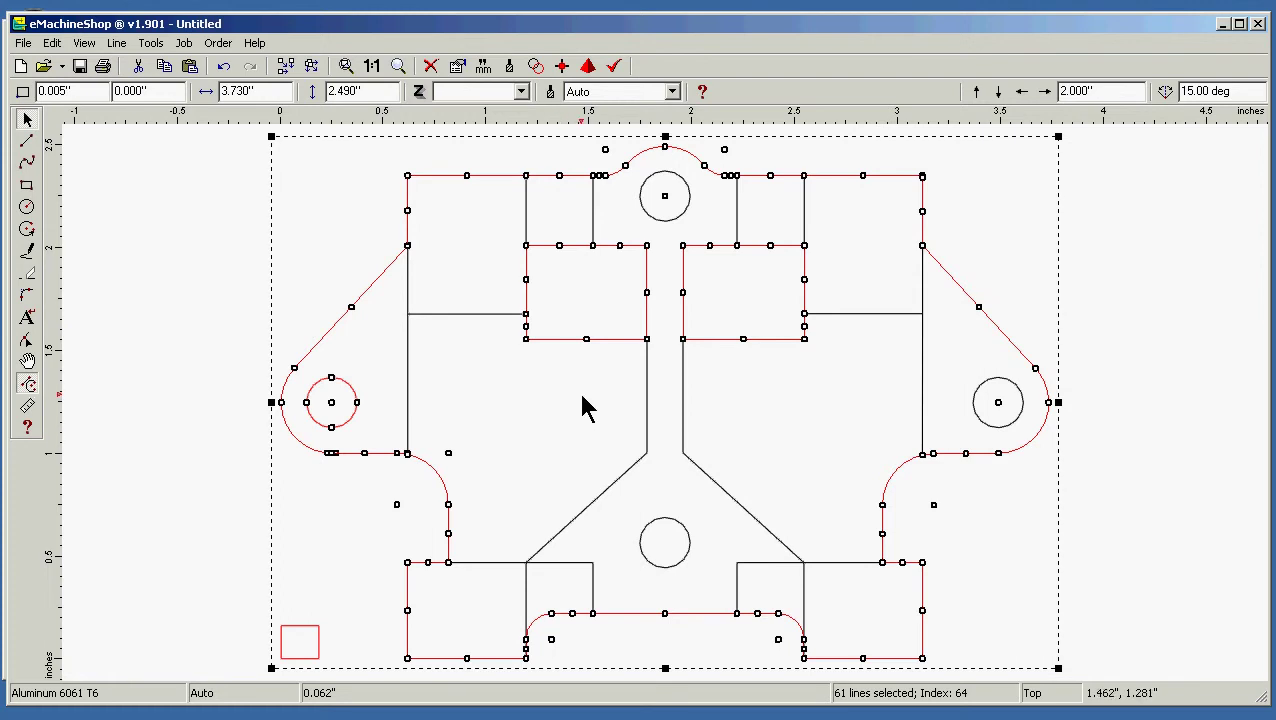
- Group the selected profile and rectangular openings, and move the group left to about X -4.845", clear of the unselected interior lines
left_click(116, 44)
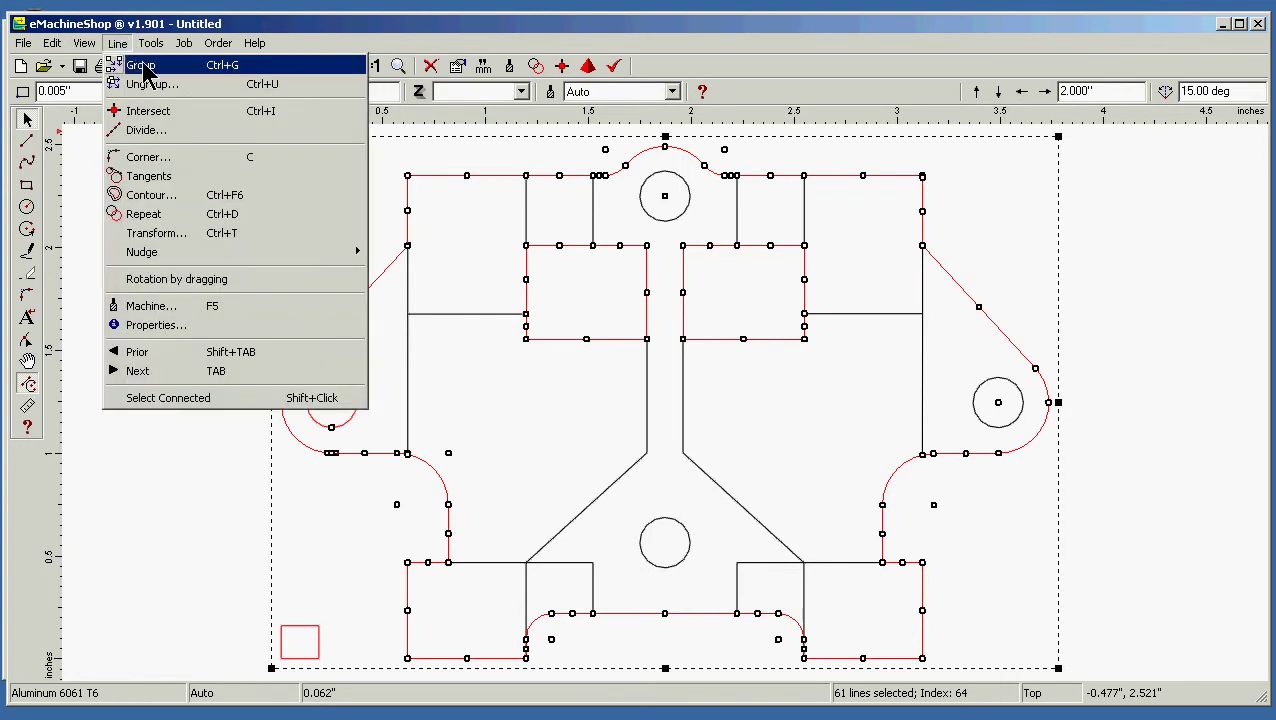
left_click(138, 65)
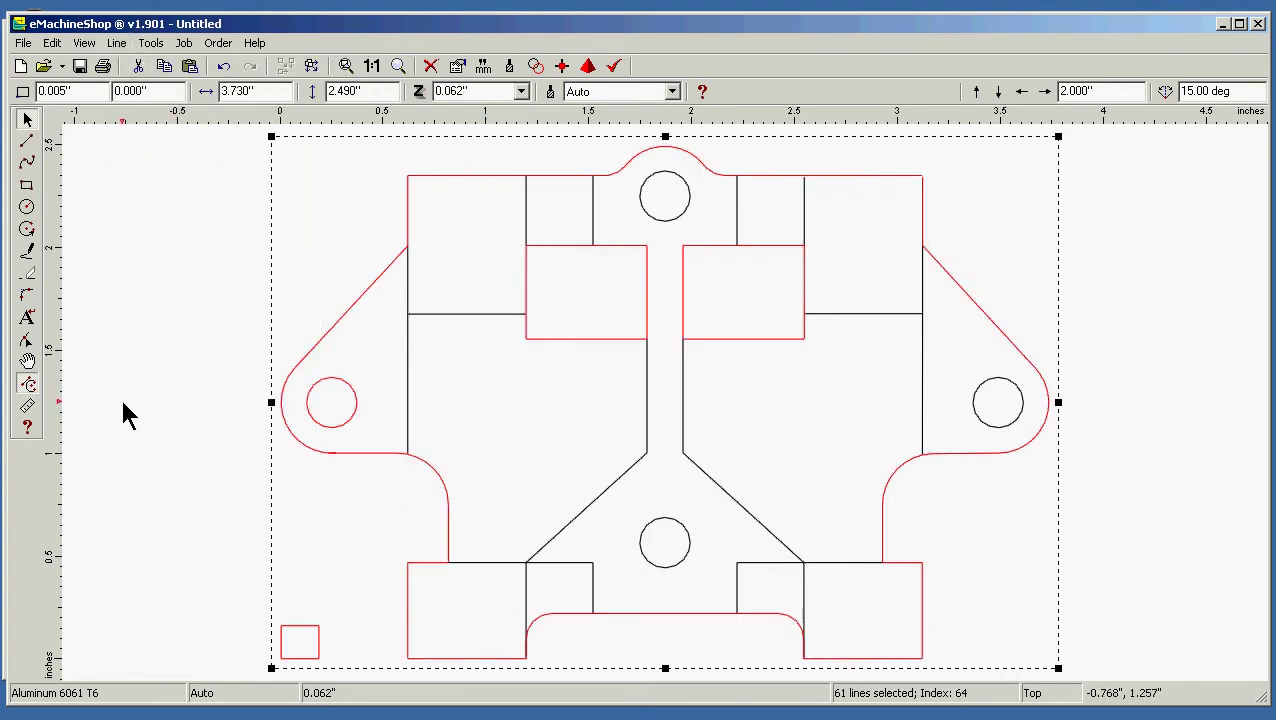
left_click_drag(310, 350, 126, 361)
scroll(126, 361, "down", 1)
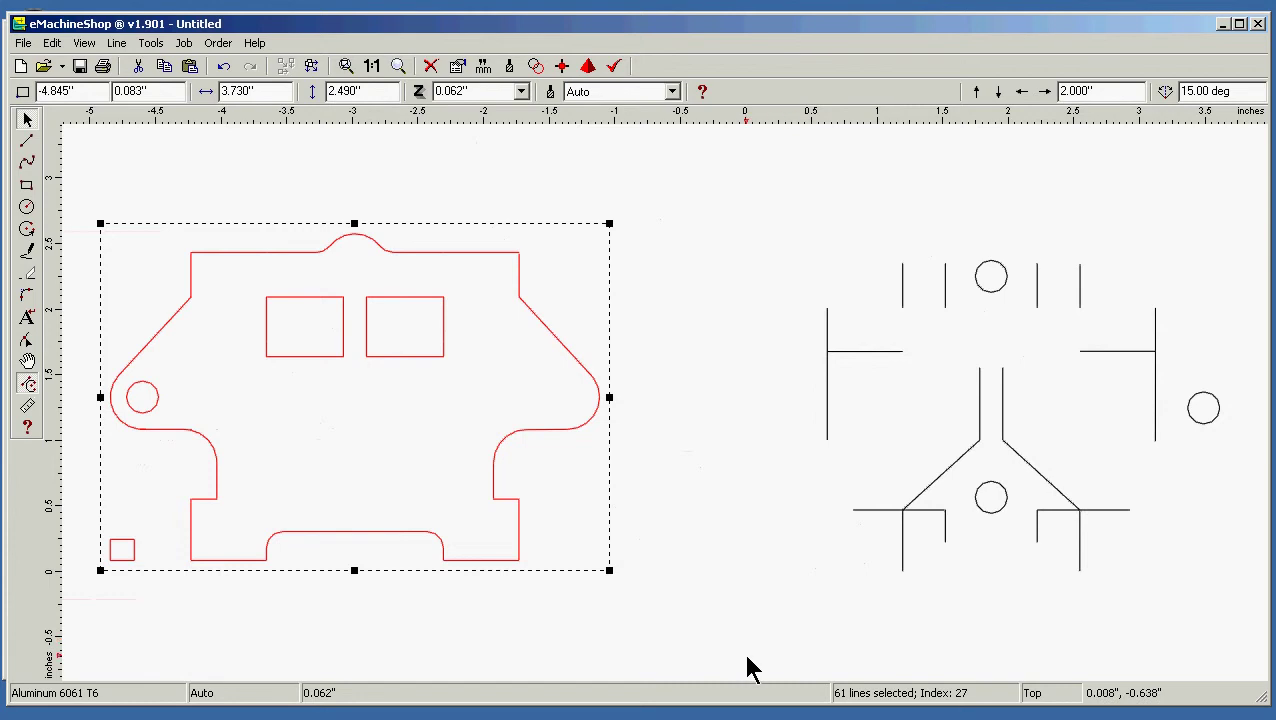
- Delete all the leftover interior lines and holes beside the moved profile
mouse_move(694, 638)
left_mouse_down()
mouse_move(1119, 413)
mouse_move(1207, 312)
mouse_move(1262, 180)
left_mouse_up()
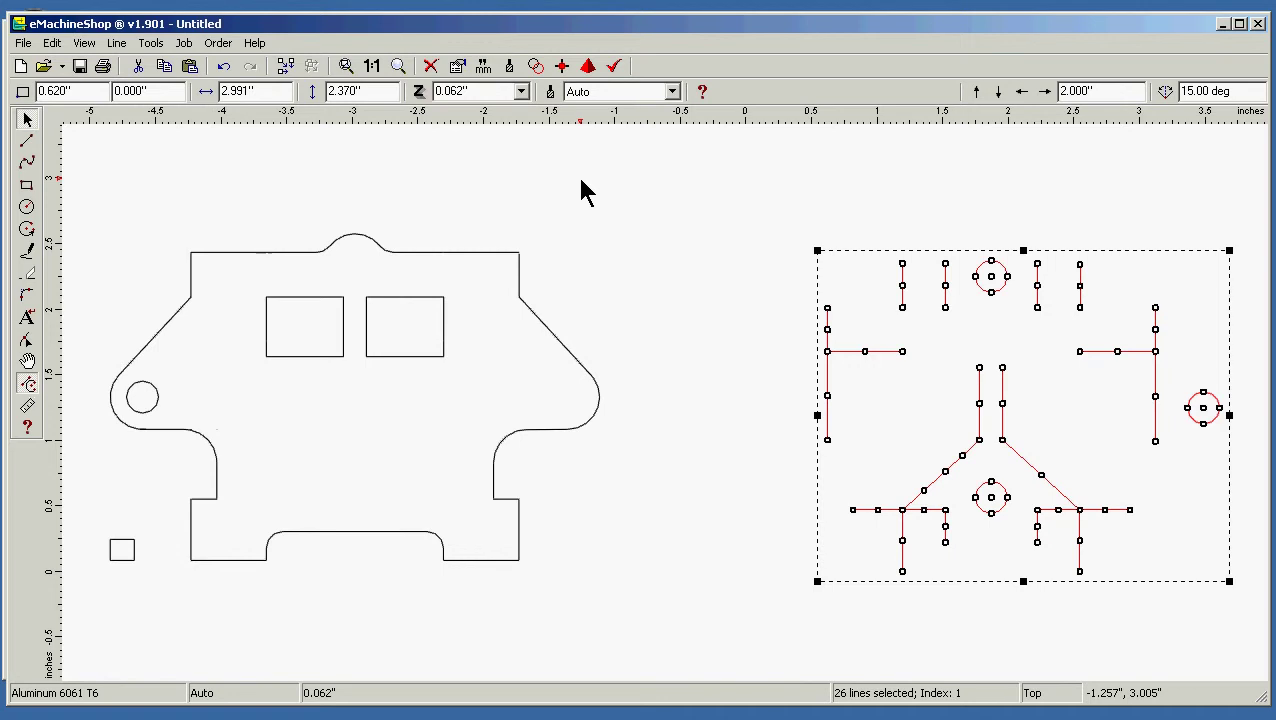
key("Delete")
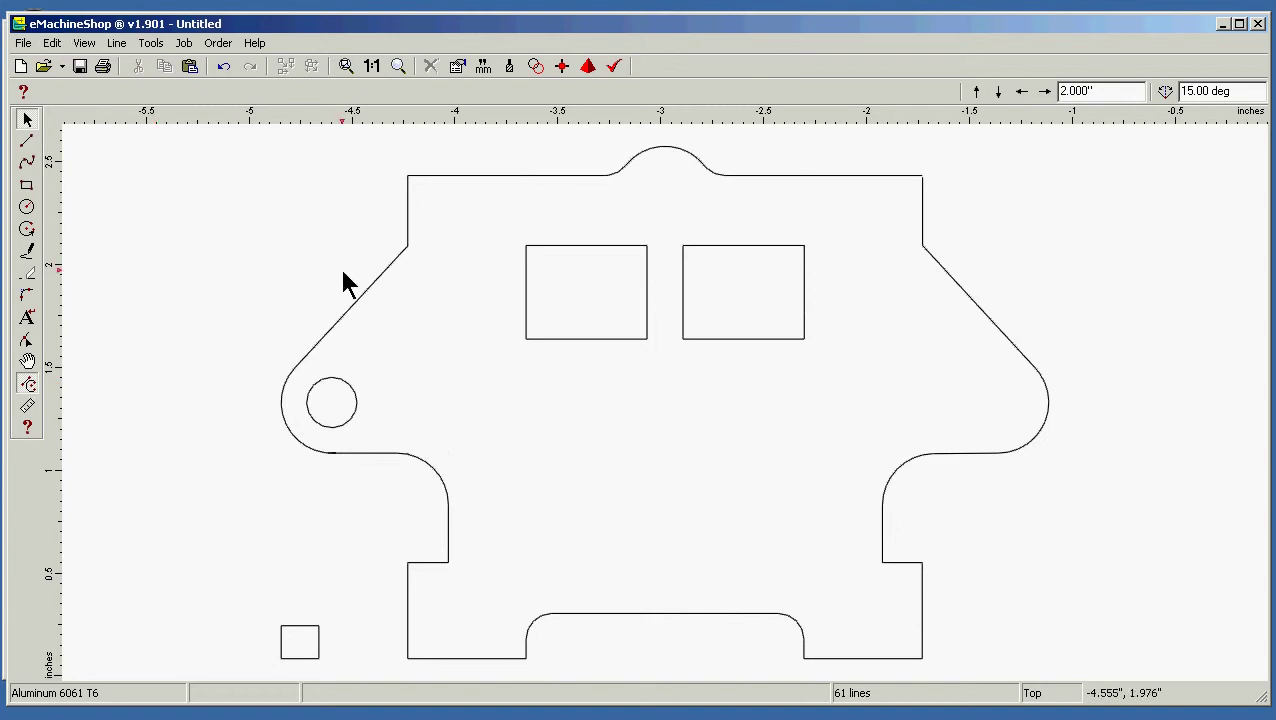
- Ungroup the remaining drawing and delete the left mounting hole from it
key("ctrl+a")
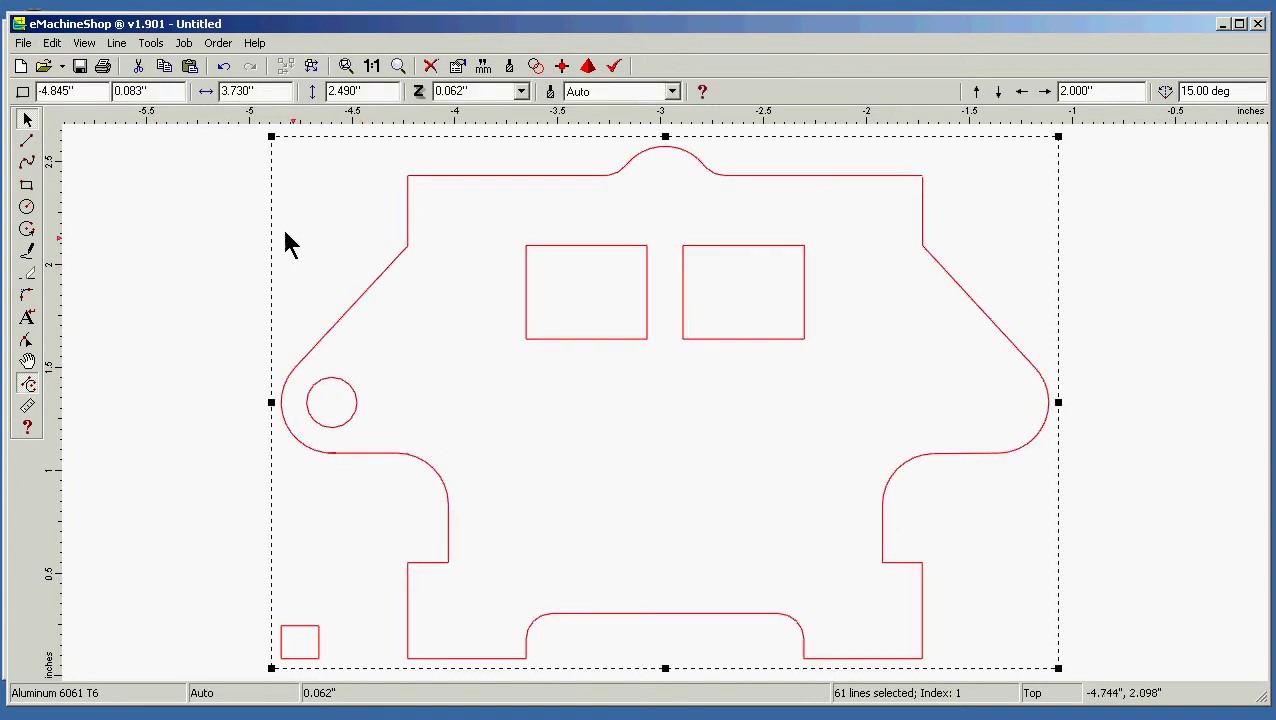
left_click(121, 46)
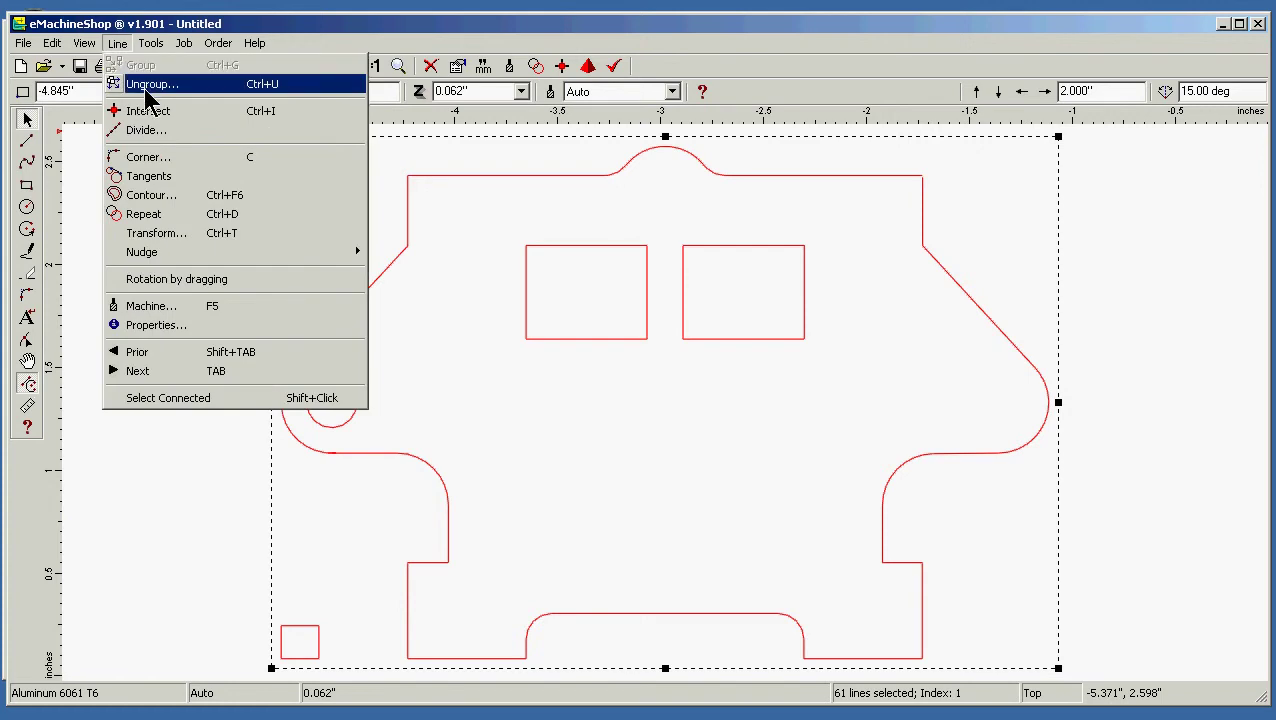
left_click(146, 85)
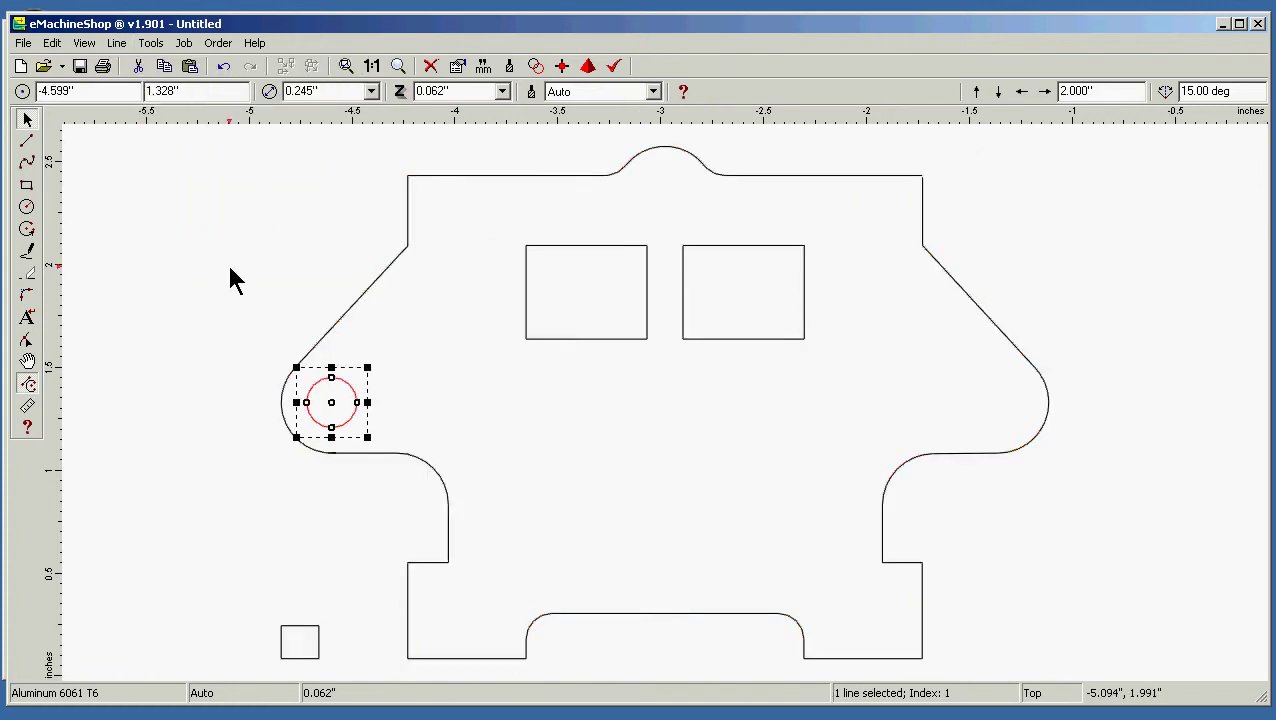
key("Delete")
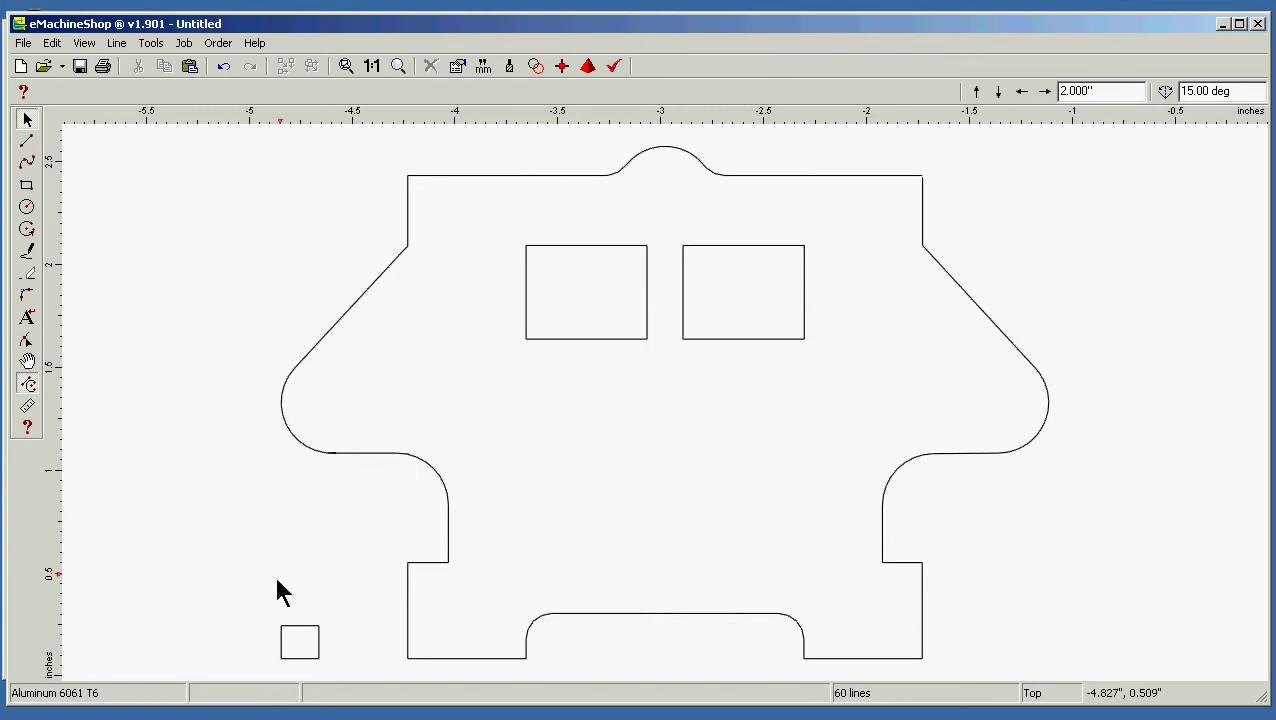
- Group the outer profile with its two rectangular openings, leaving the small lower-left square out of the group
left_click_drag(254, 667, 1074, 144)
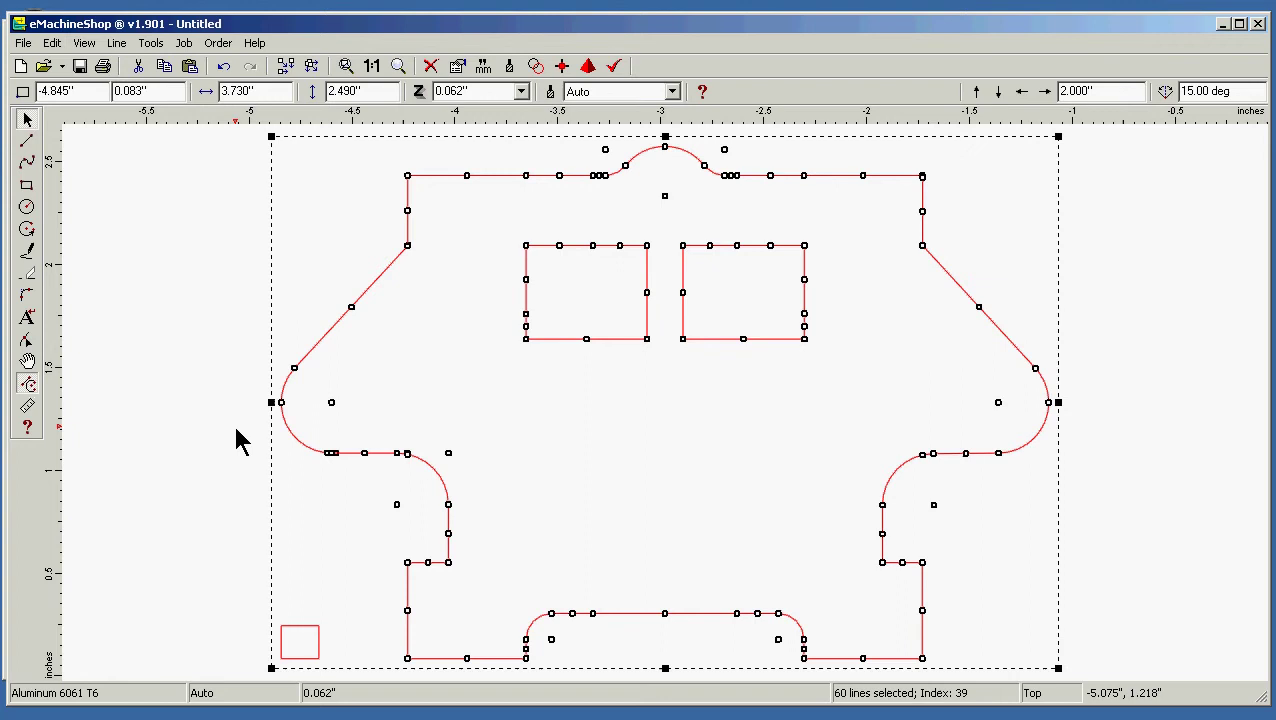
left_click(319, 641, "ctrl")
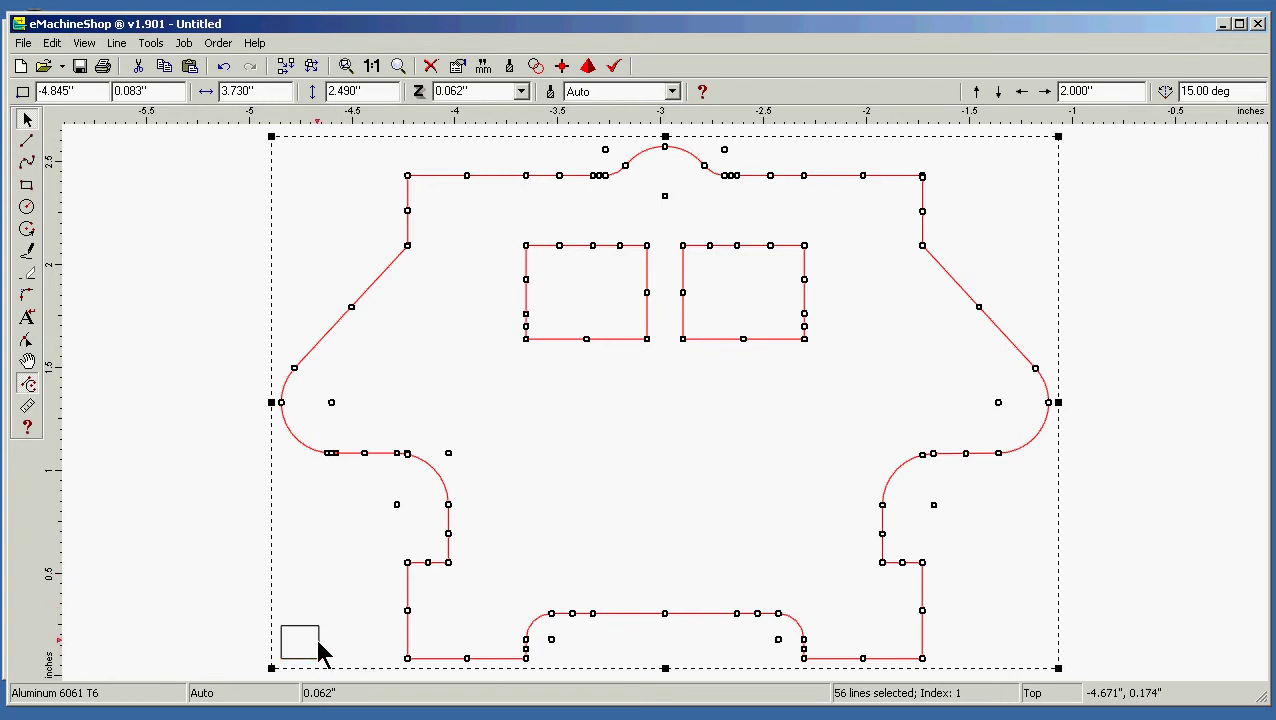
left_click(117, 43)
left_click(142, 66)
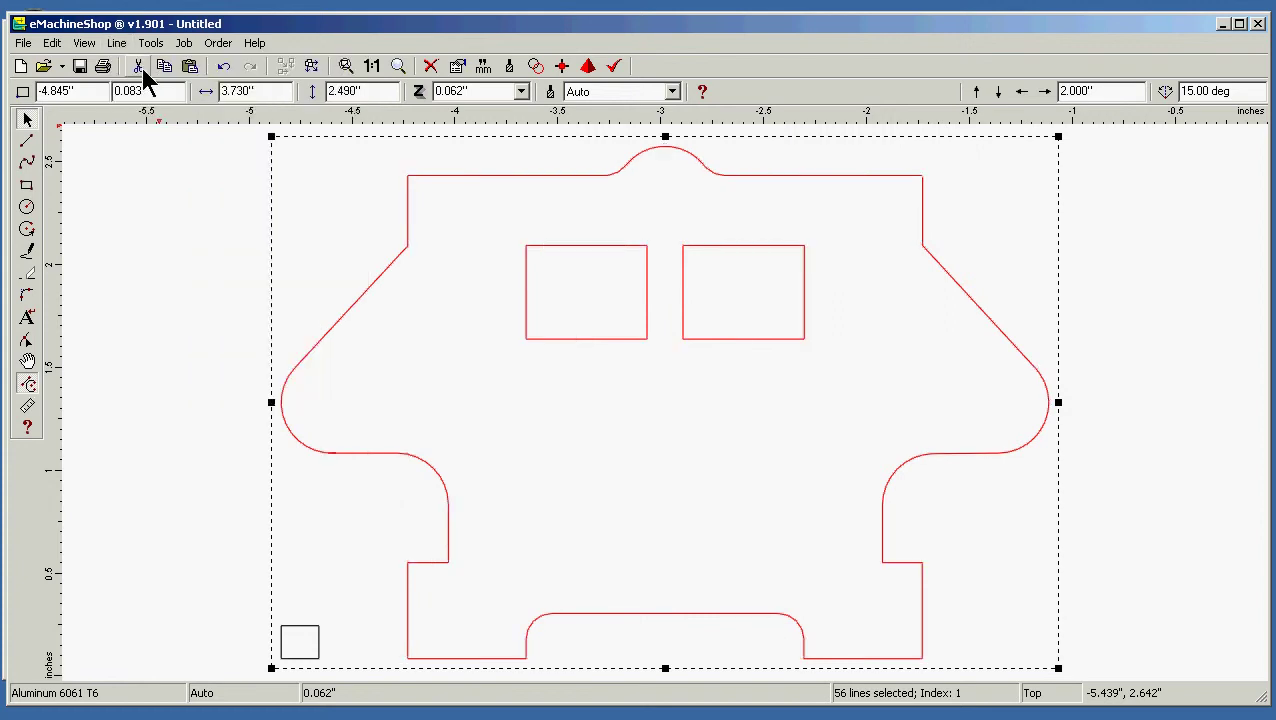
left_click(162, 313)
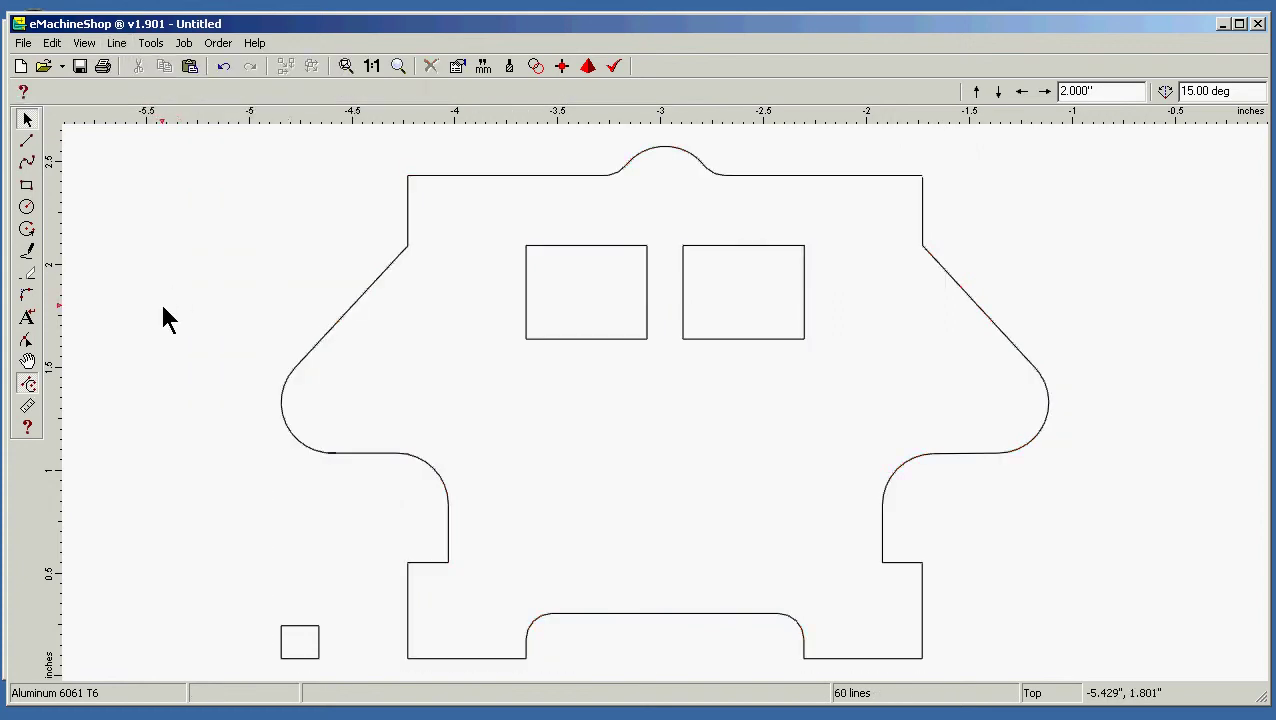
left_click(321, 340)
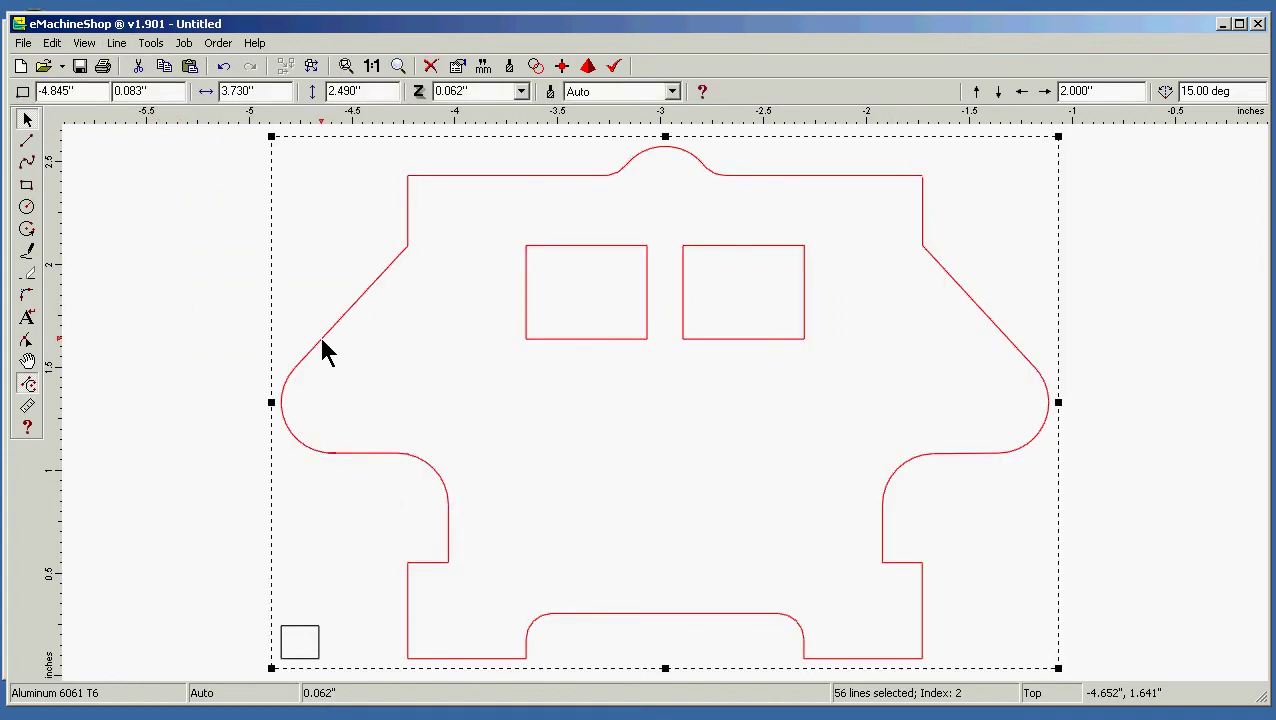
left_click(180, 335)
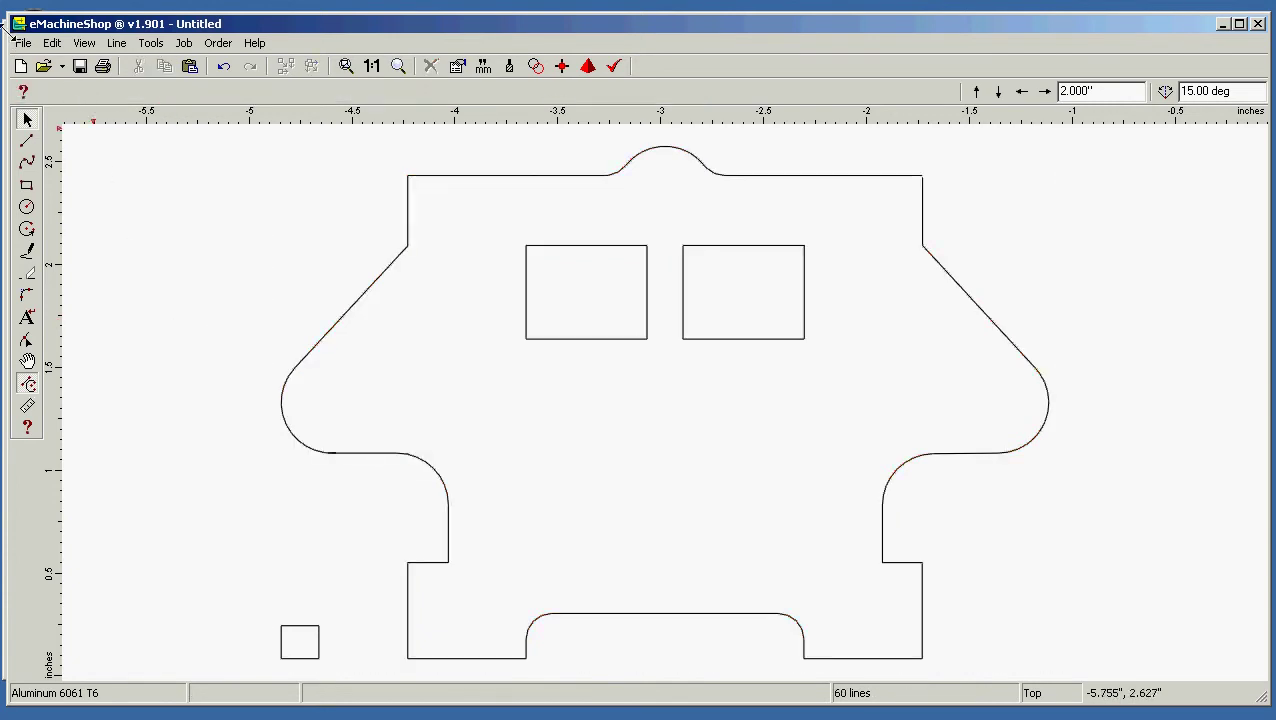
- Save the design as outside-square holes in the CNC training vids folder, replacing the existing file
left_click(23, 43)
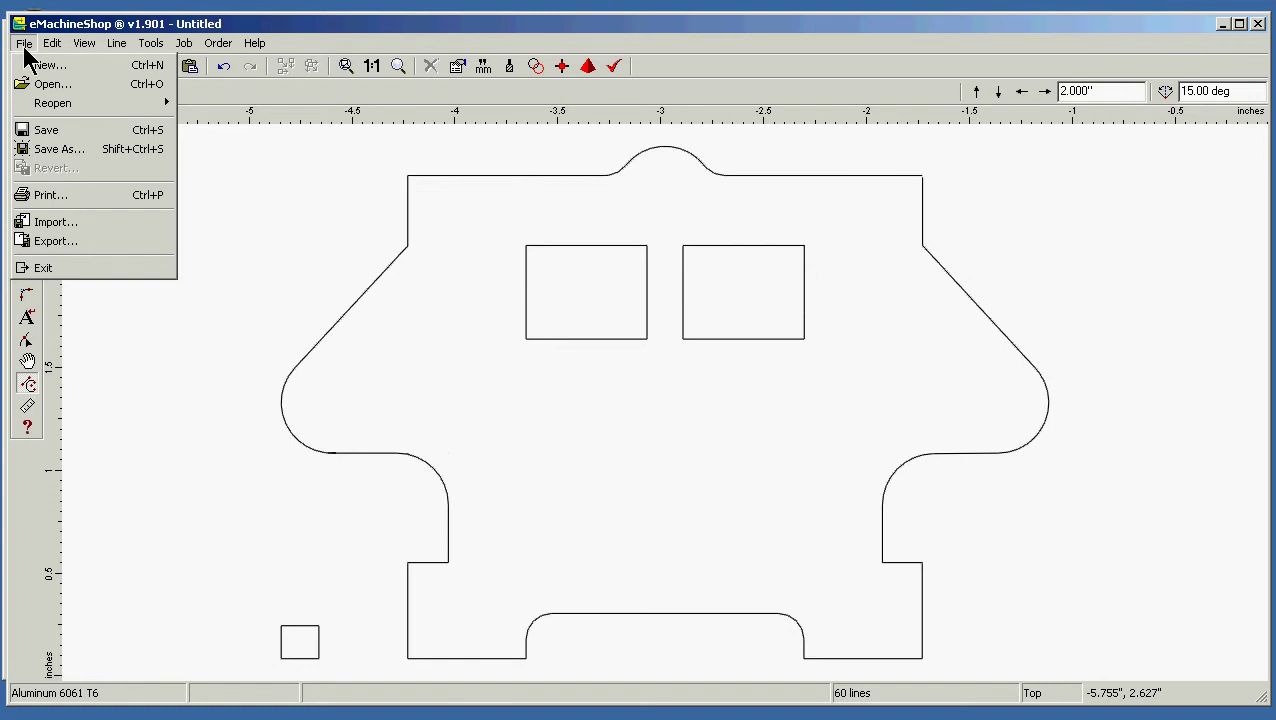
left_click(55, 148)
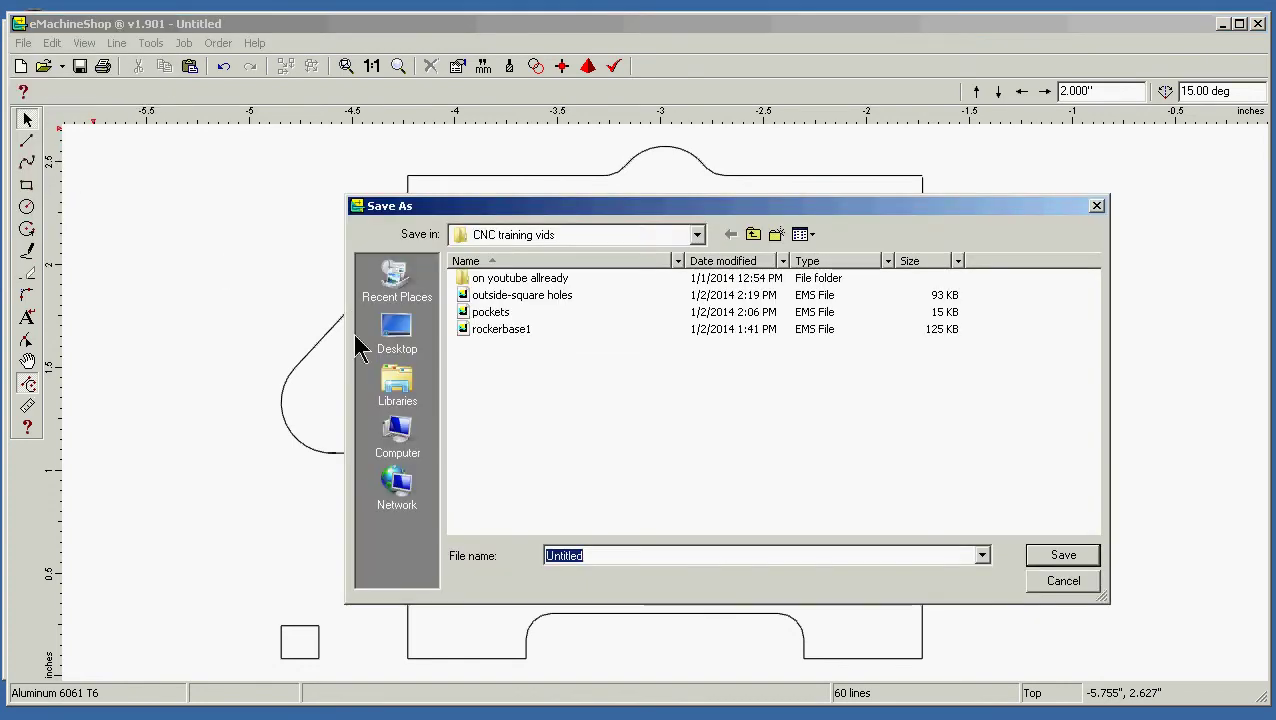
left_click(553, 296)
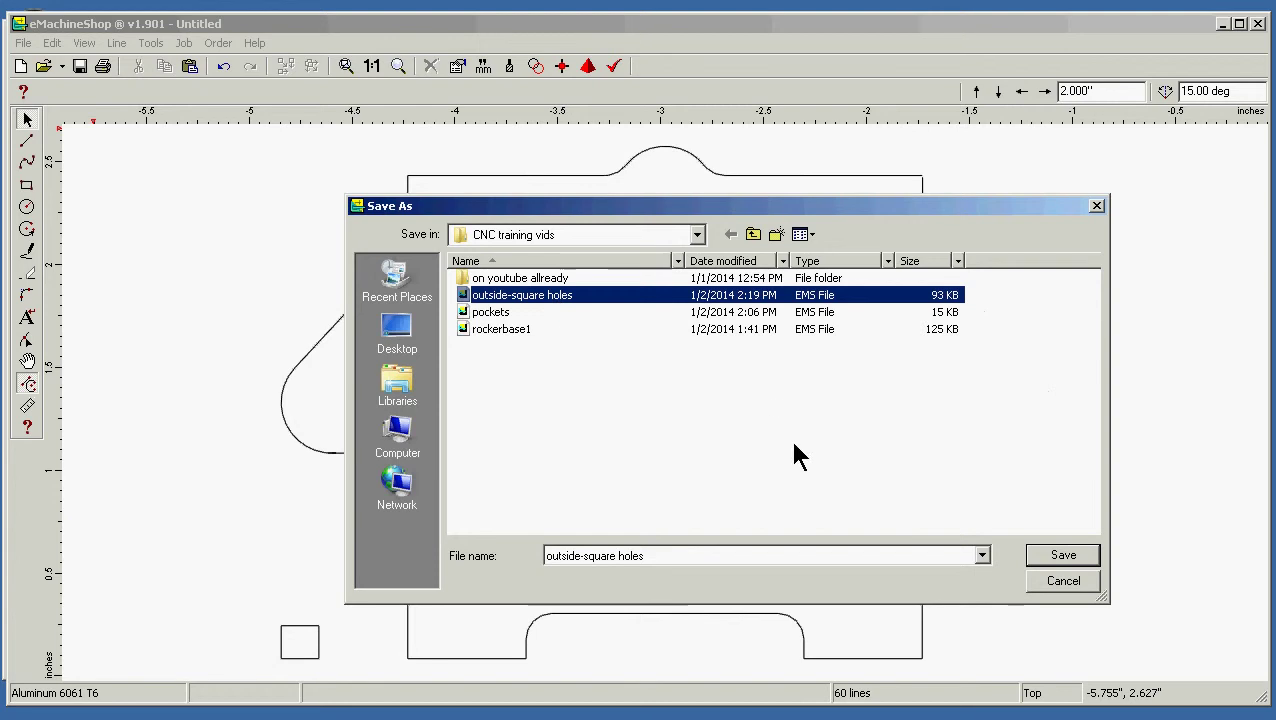
left_click(1062, 558)
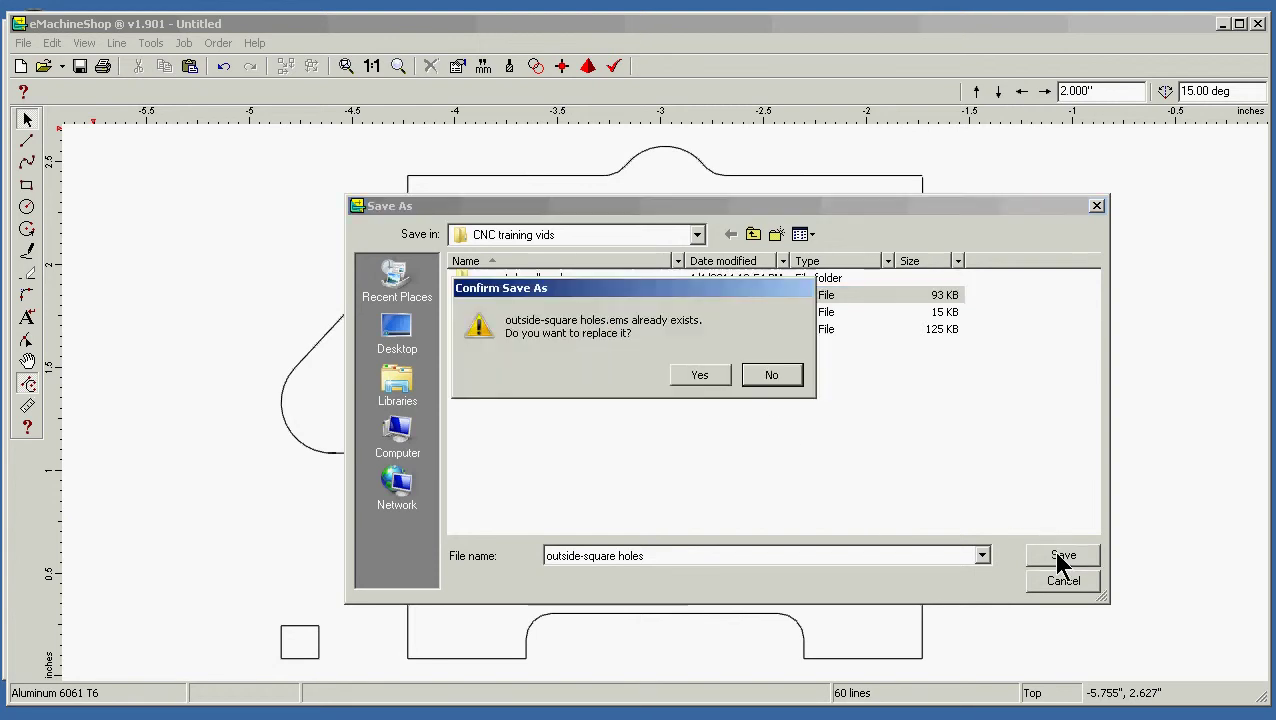
left_click(700, 375)
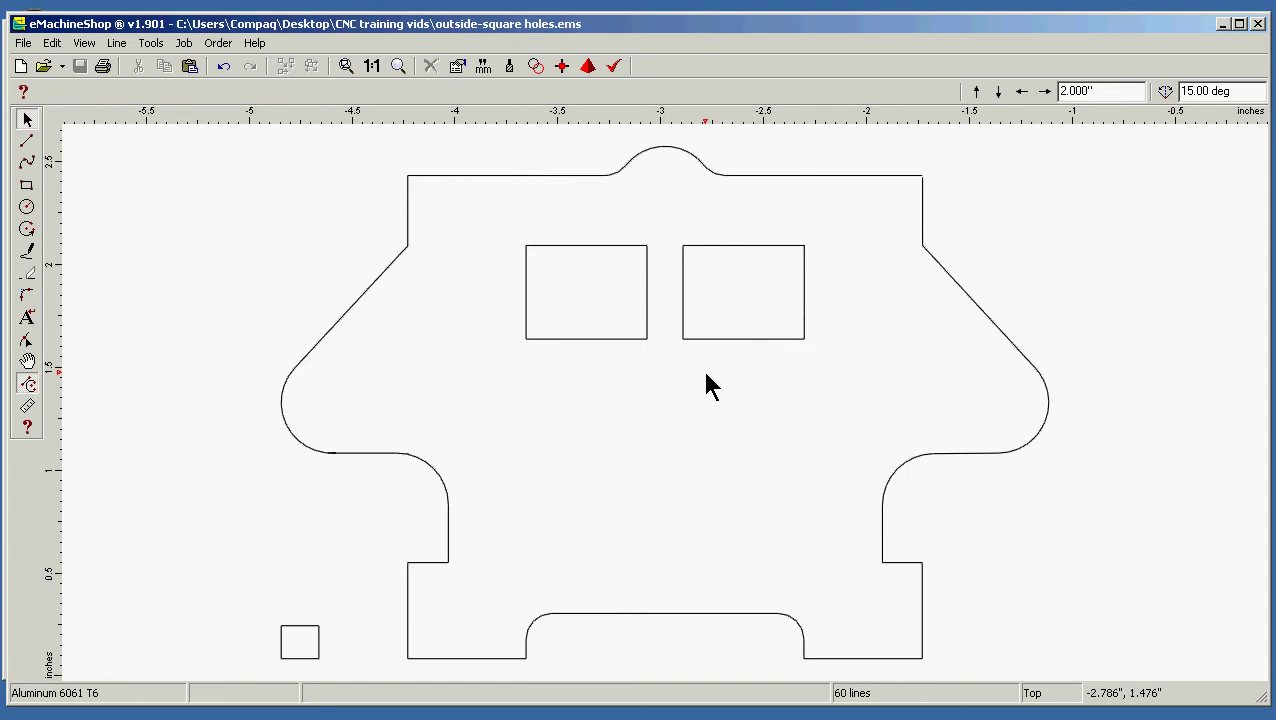
- Export the drawing as the DXF file outside-square holes in the CNC training vids folder, replacing the existing file
left_click(22, 43)
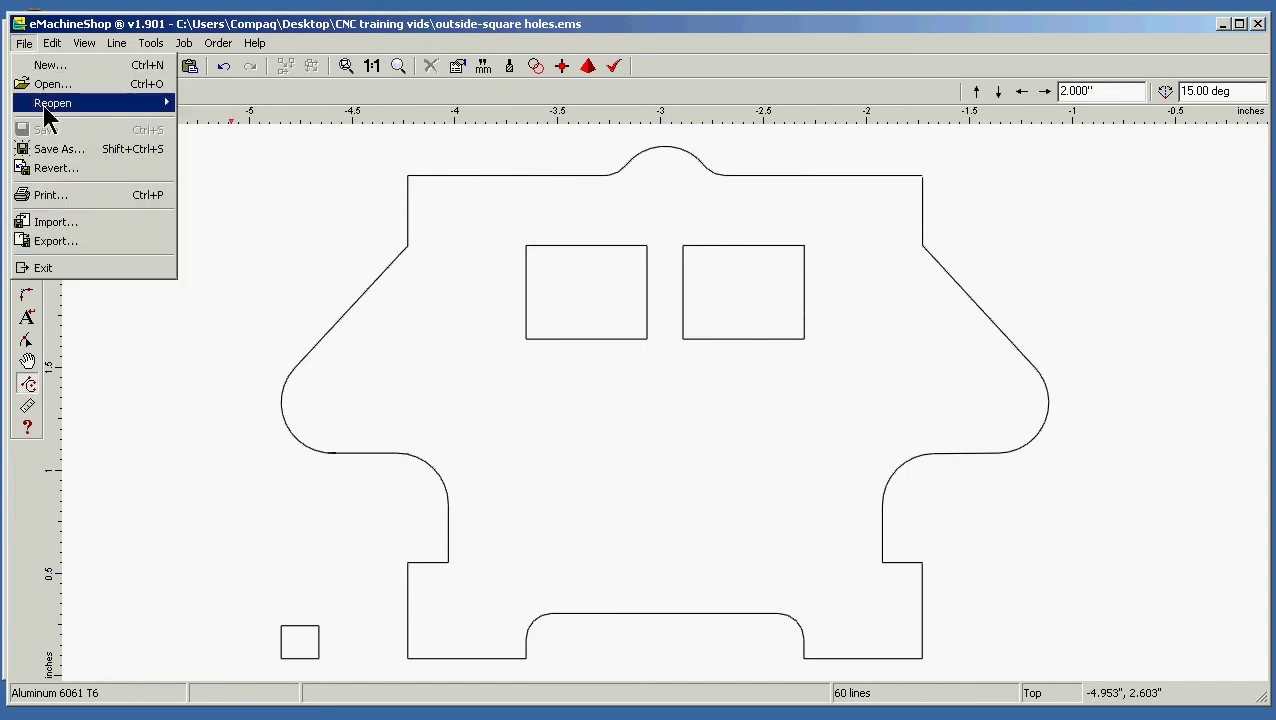
left_click(101, 241)
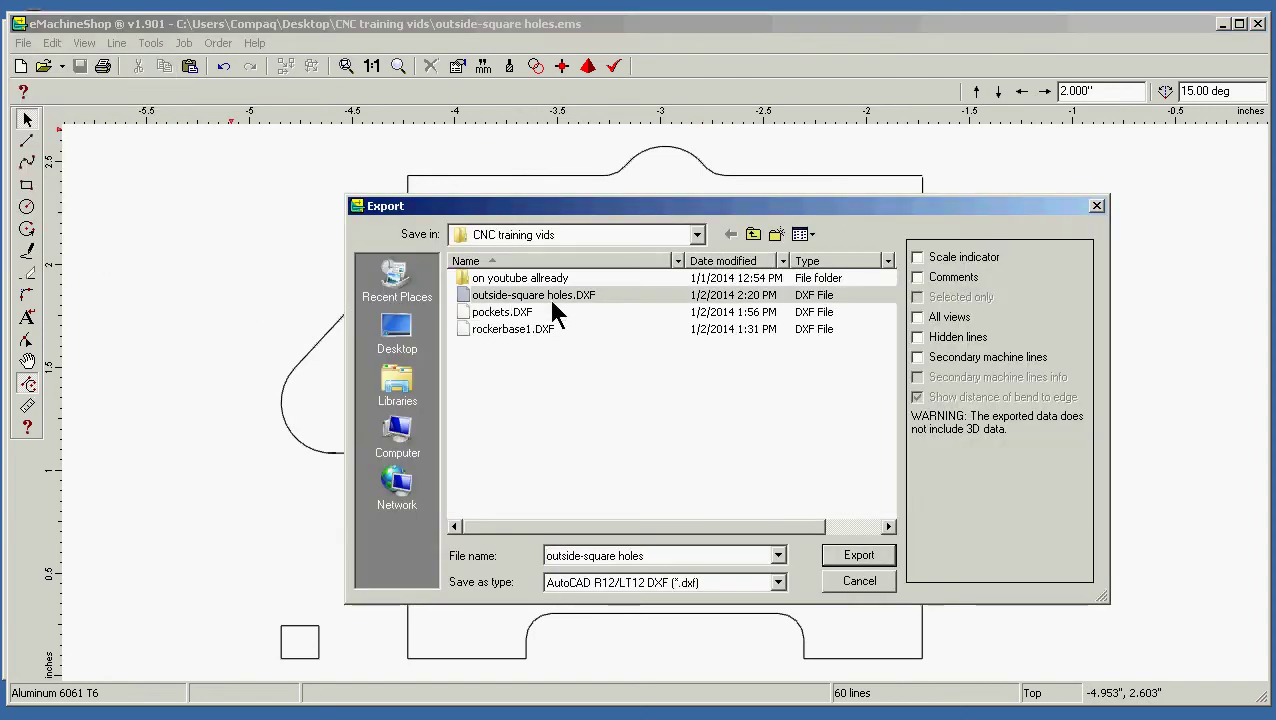
left_click(873, 548)
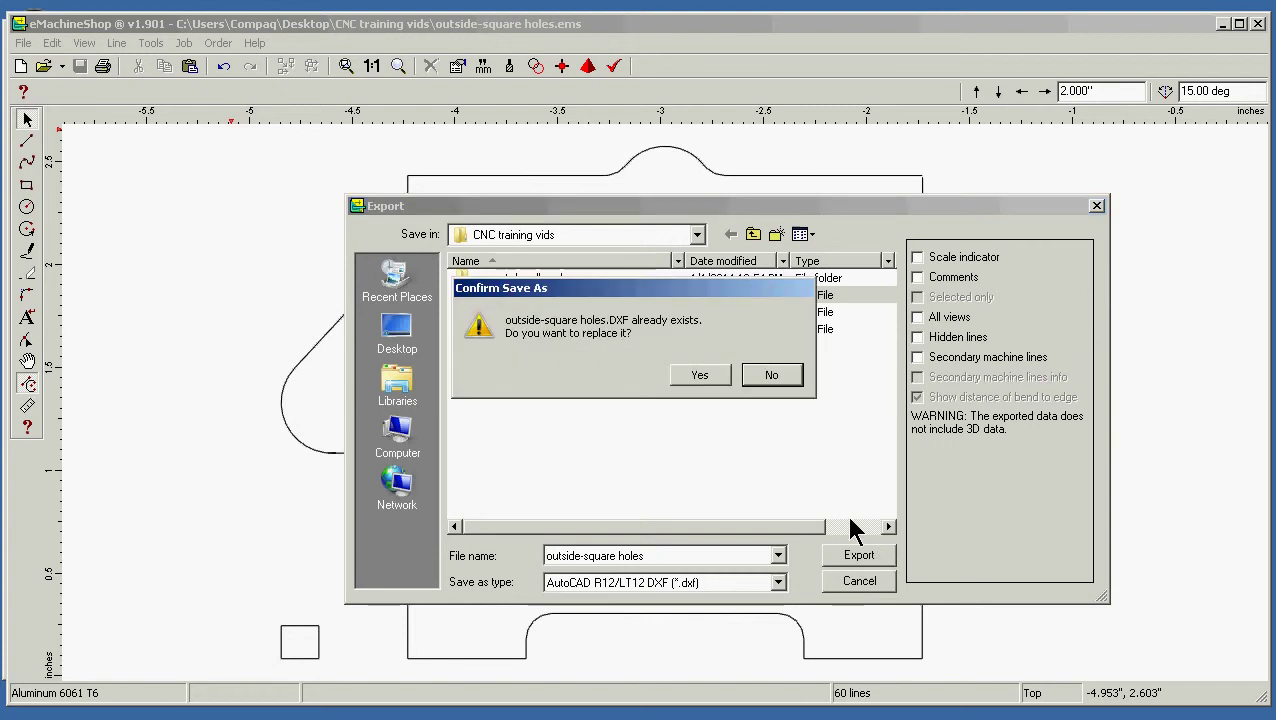
left_click(705, 373)
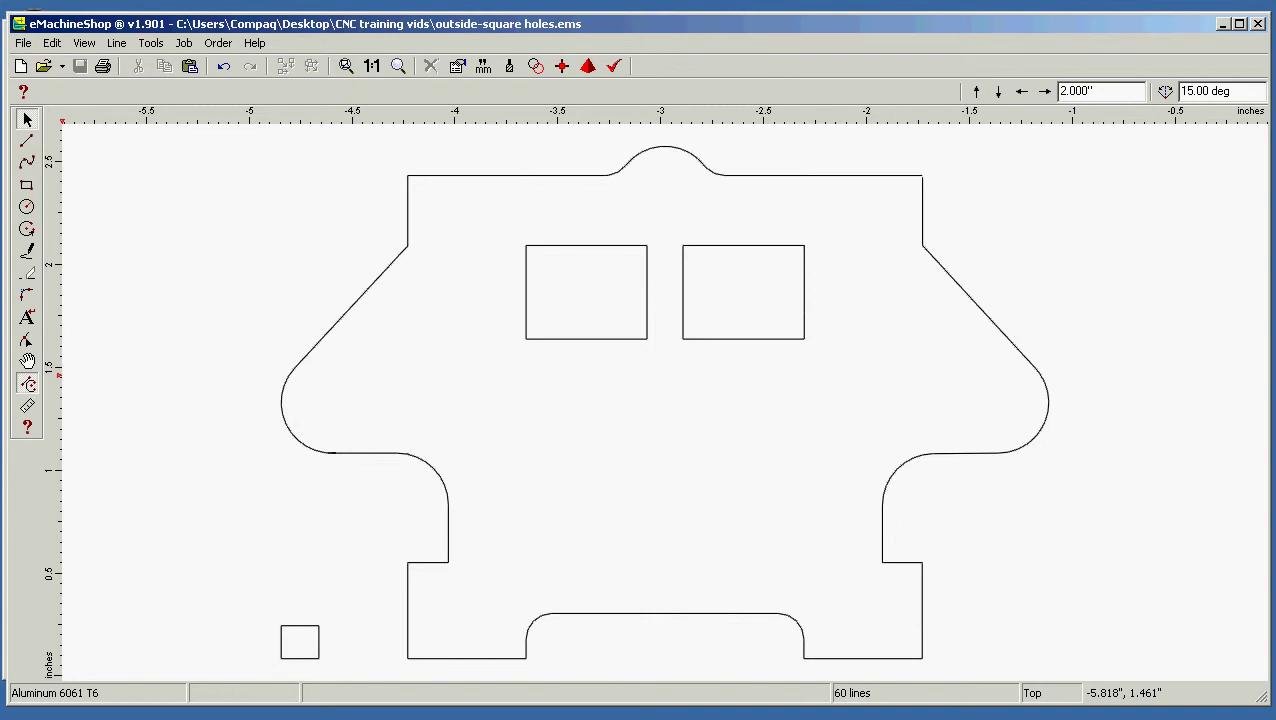
- Switch to Mach3 and start D2nc without reloading the last saved file
key("alt+Tab")
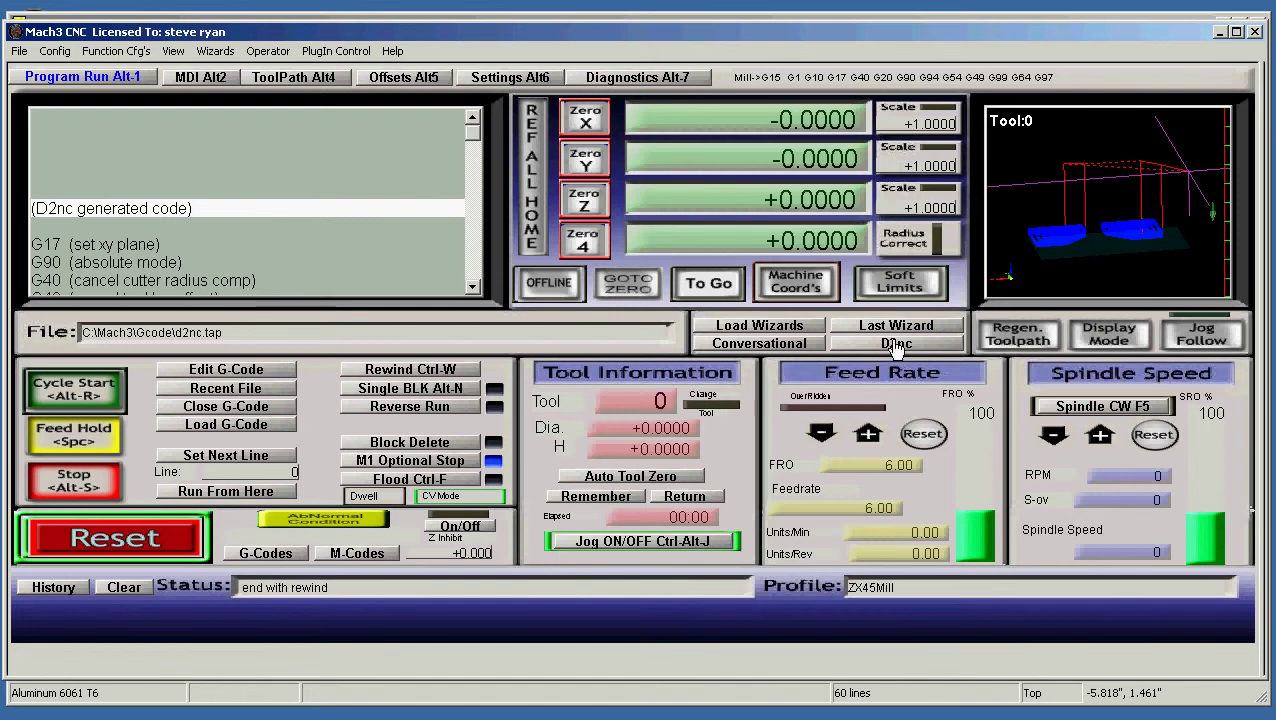
left_click(896, 344)
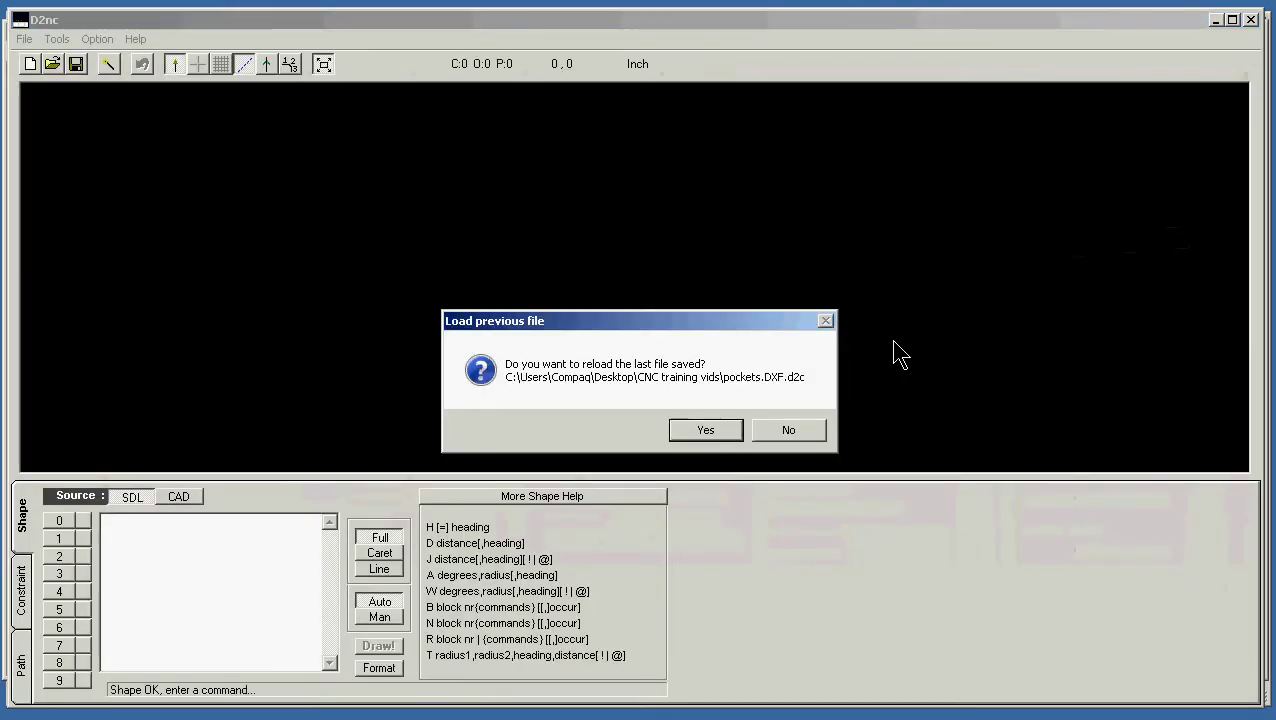
left_click(786, 430)
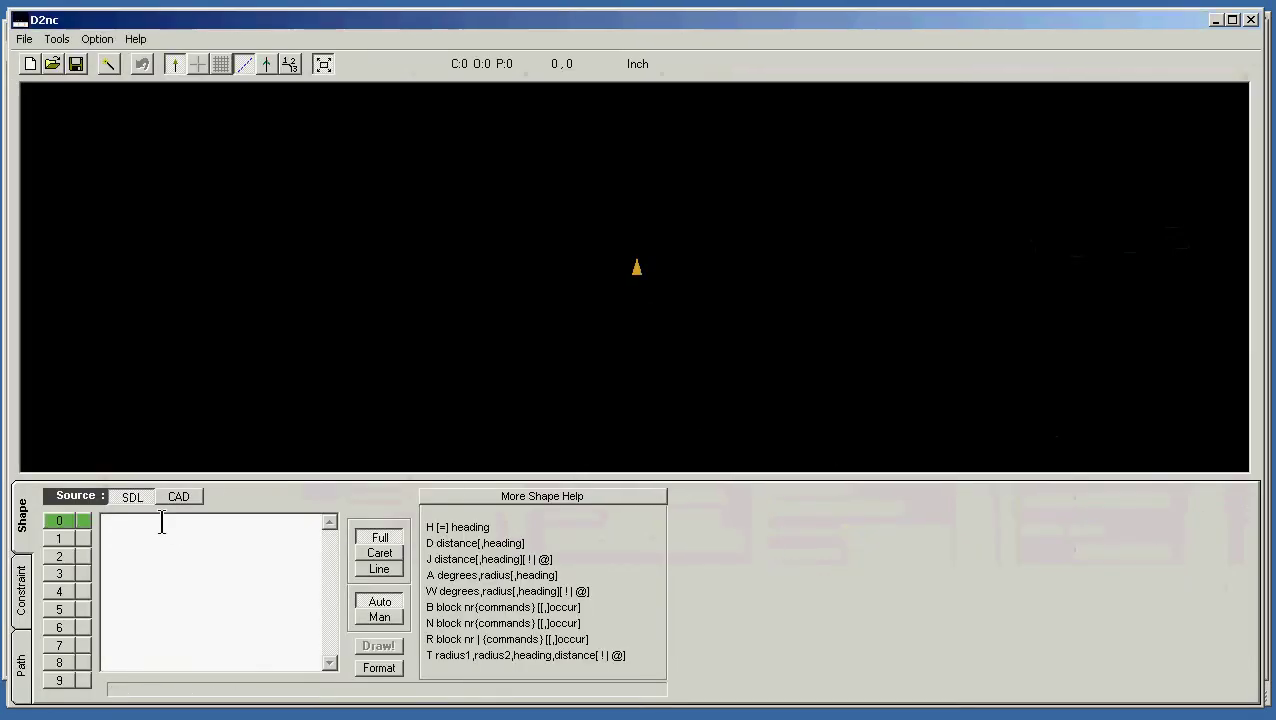
- Import outside-square holes.DXF from the CNC training vids folder as the CAD source for shape 0
left_click(179, 497)
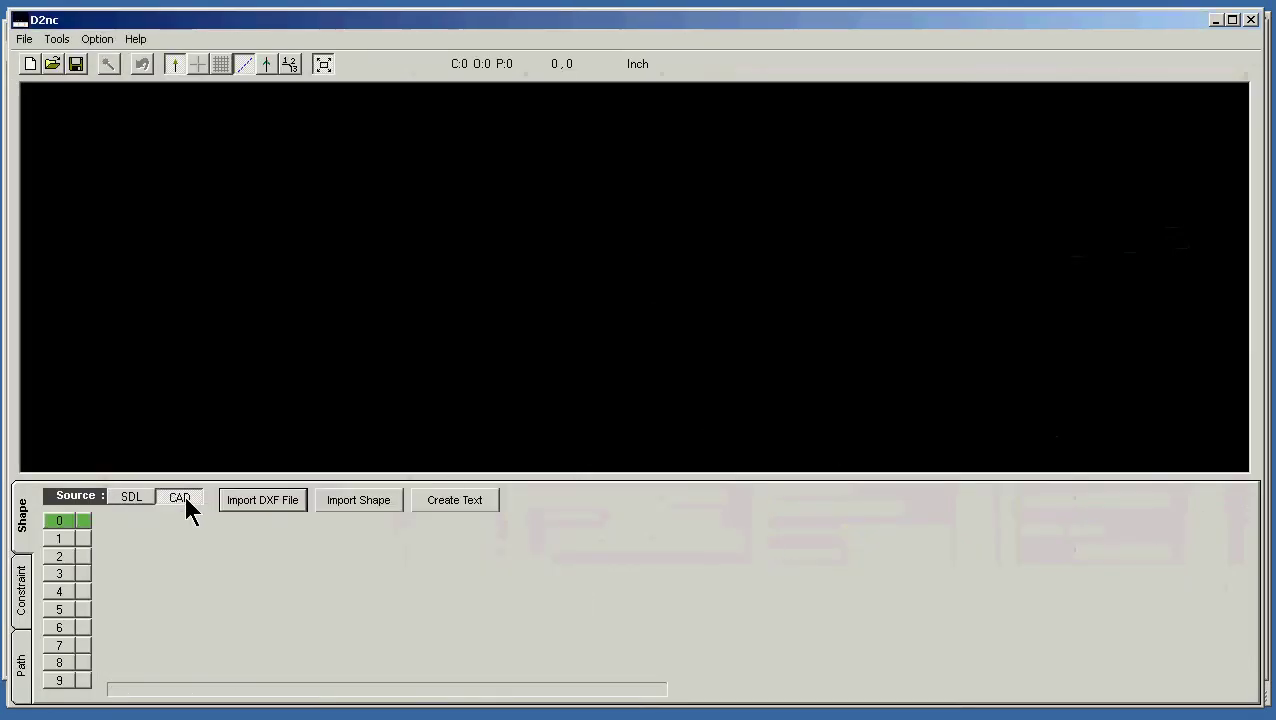
left_click(248, 505)
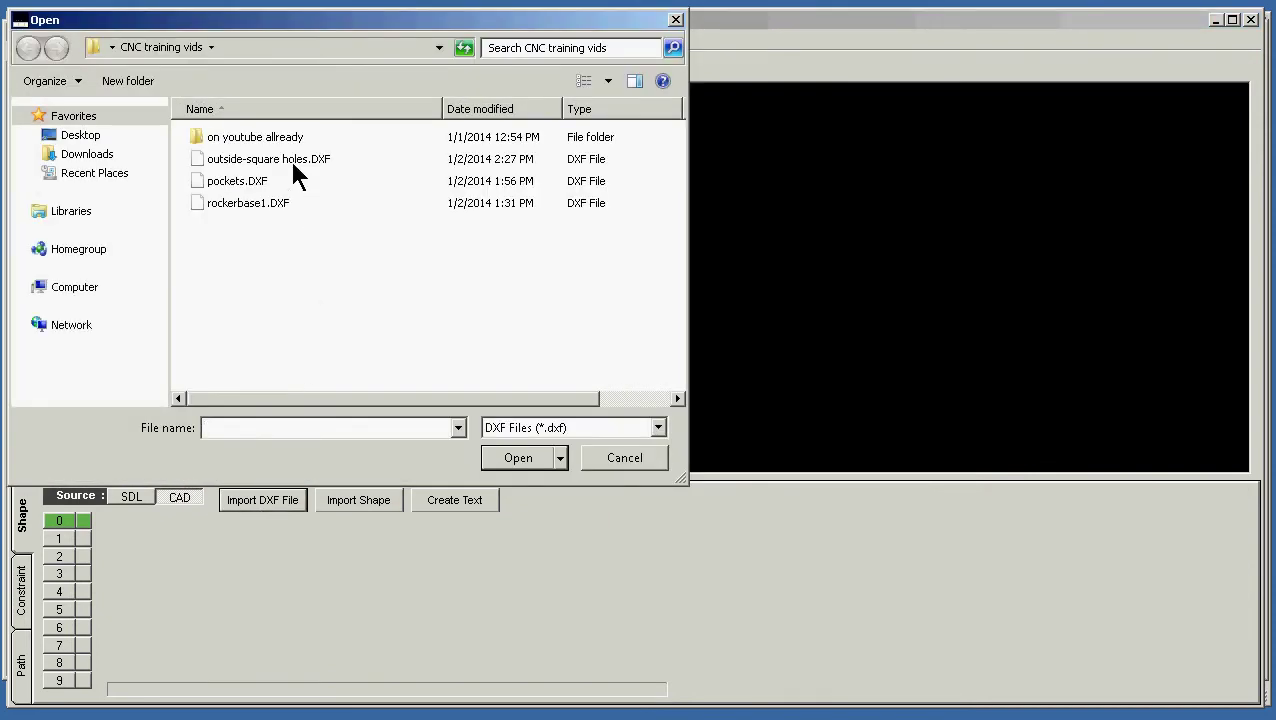
left_click(293, 161)
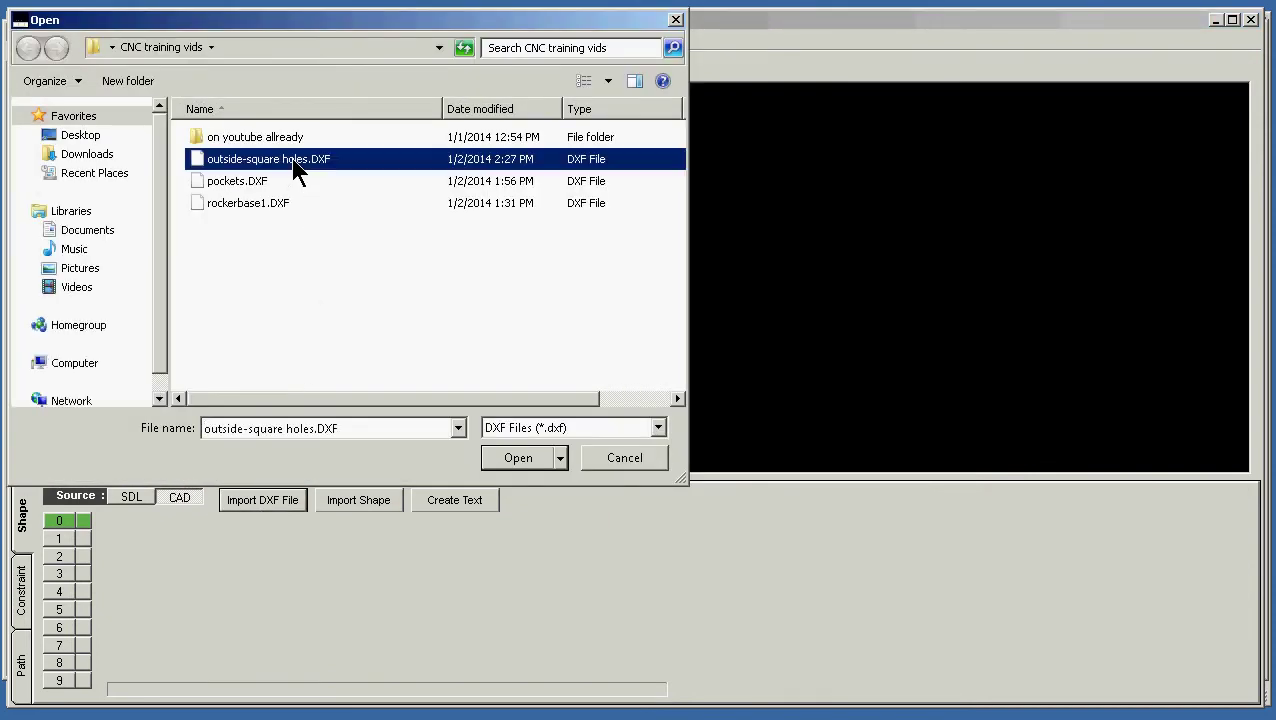
left_click(513, 460)
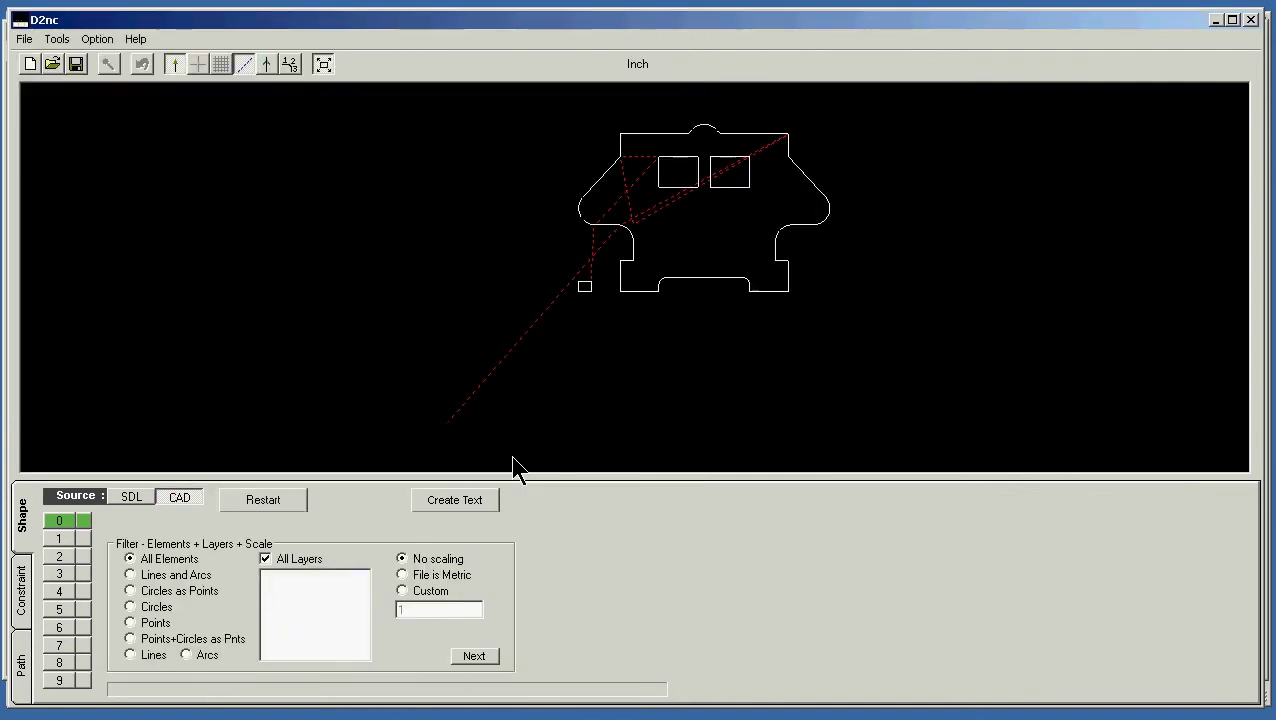
- Accept all elements without scaling, set the origin at the drawing's bottom-left corner, and open the offset settings
left_click(470, 656)
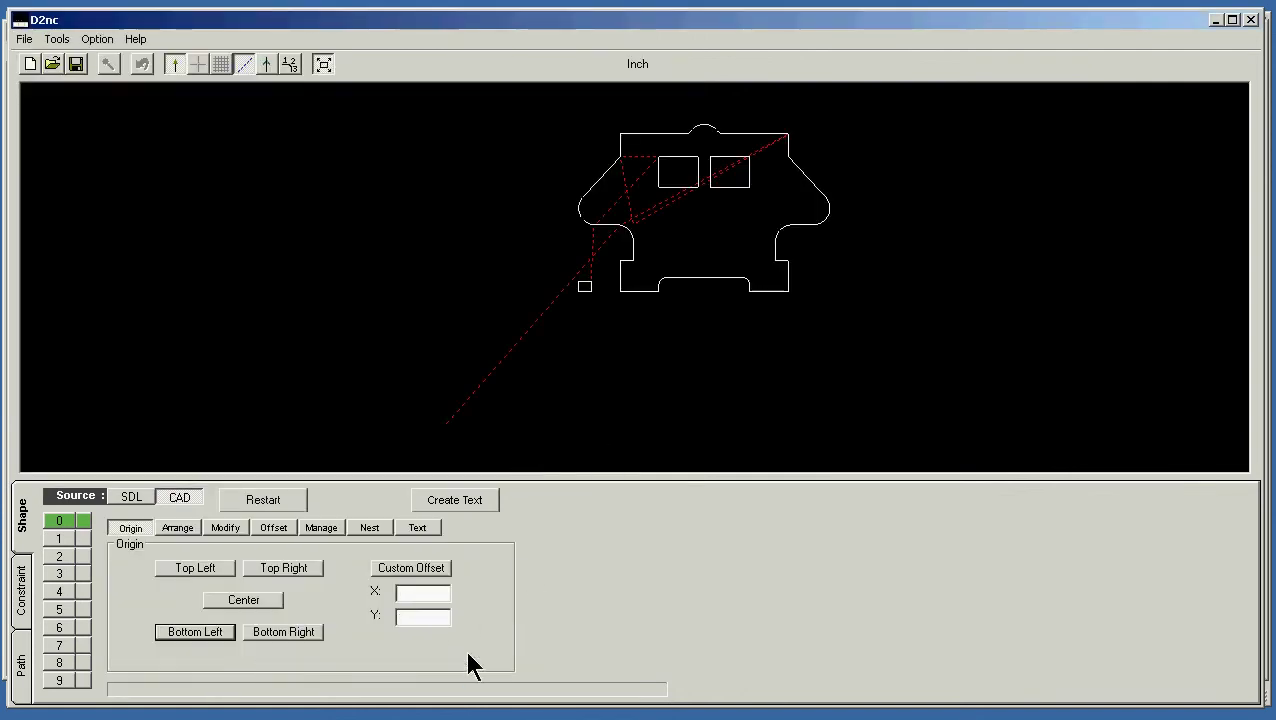
left_click(196, 632)
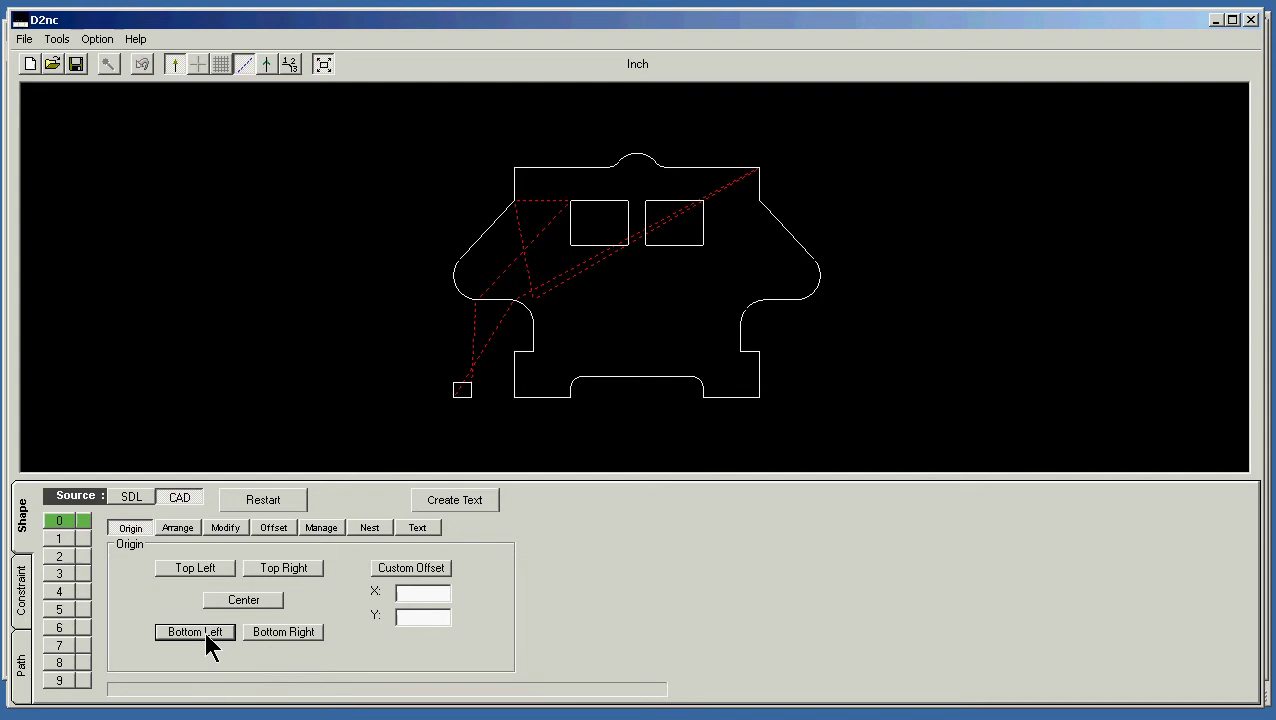
left_click(274, 530)
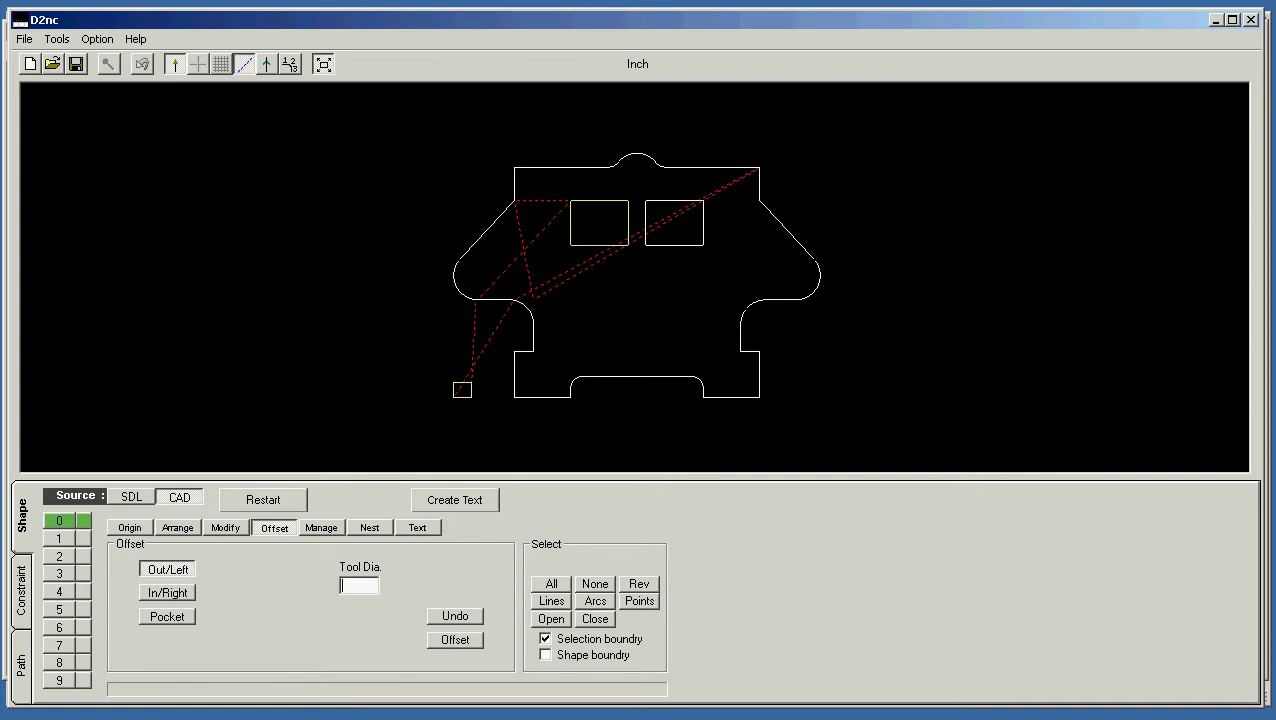
- Switch back to eMachineShop and ungroup the outer profile and its two rectangular openings
key("alt+Tab")
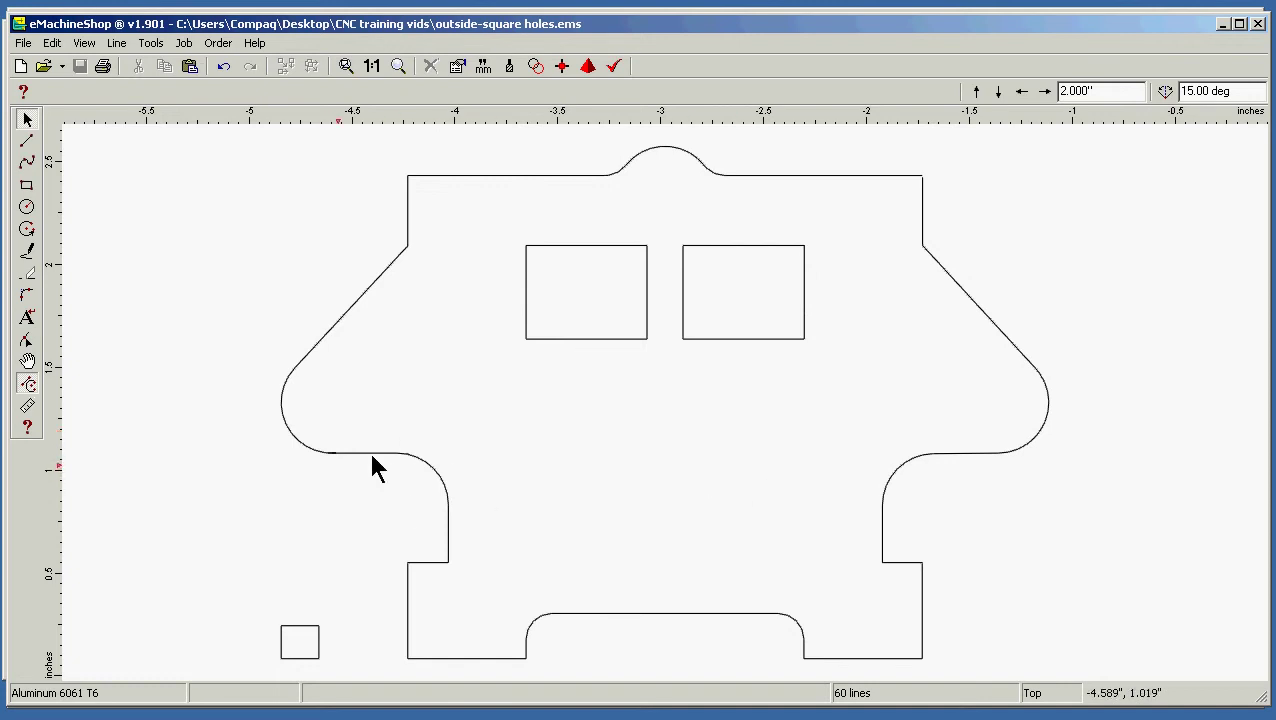
left_click(727, 340)
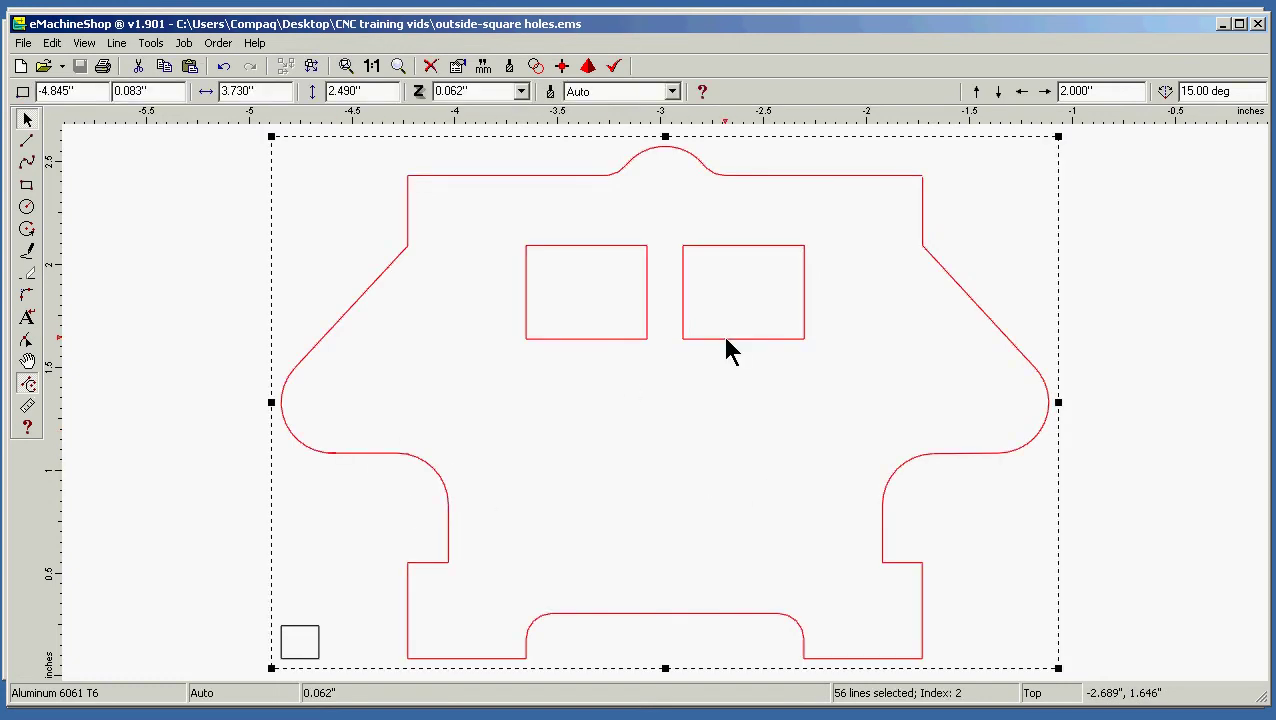
left_click(117, 43)
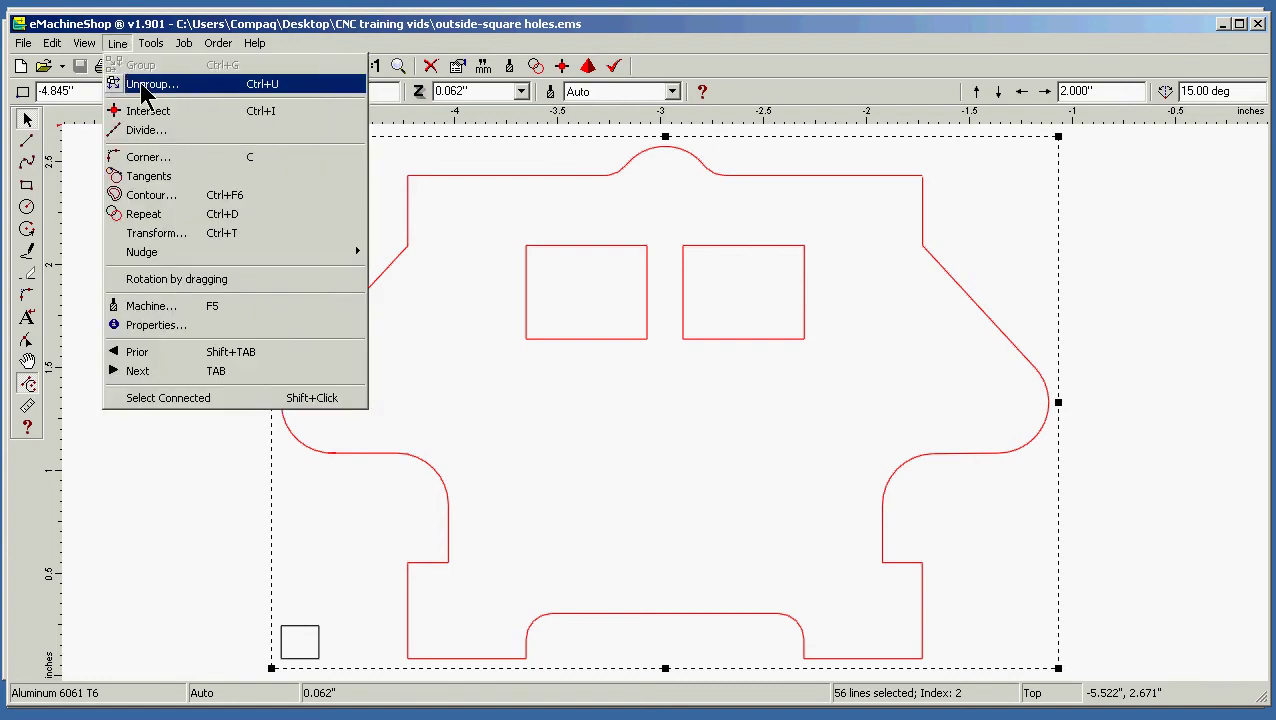
left_click(143, 84)
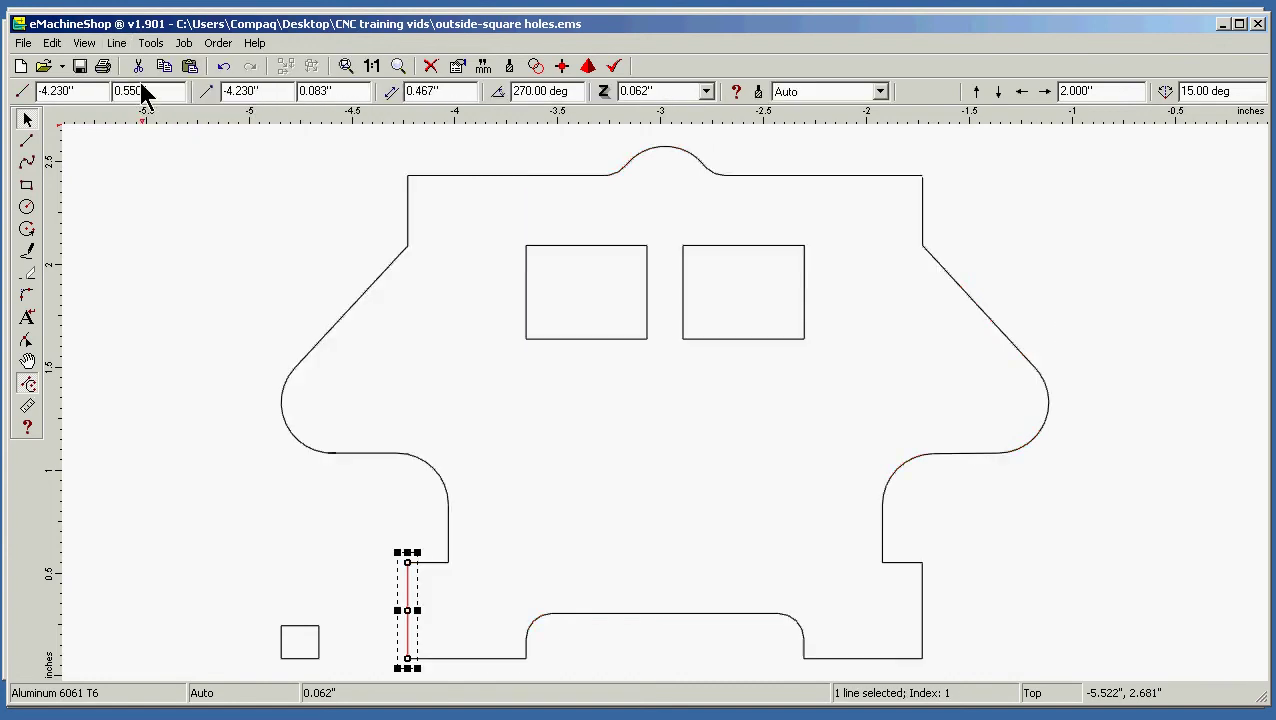
- Examine the line segments forming the right rectangular opening, selecting each one and zooming to the selection
left_click(753, 340)
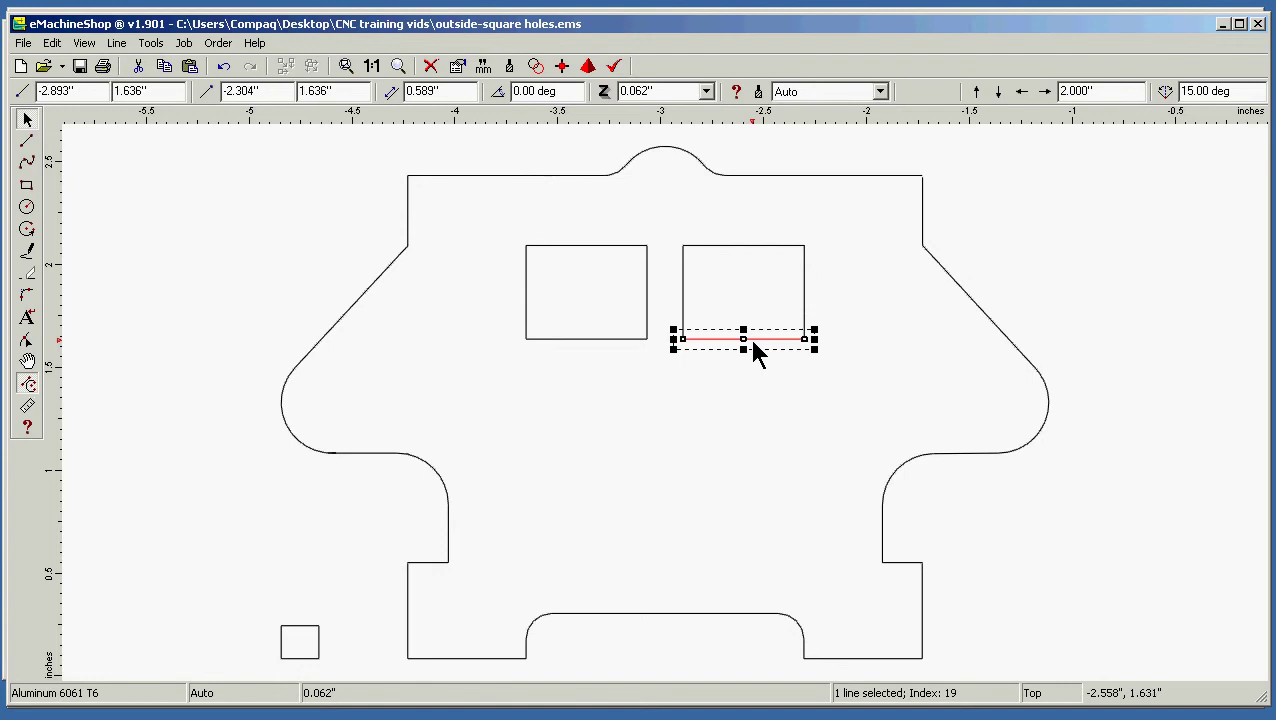
left_click(805, 306, "shift")
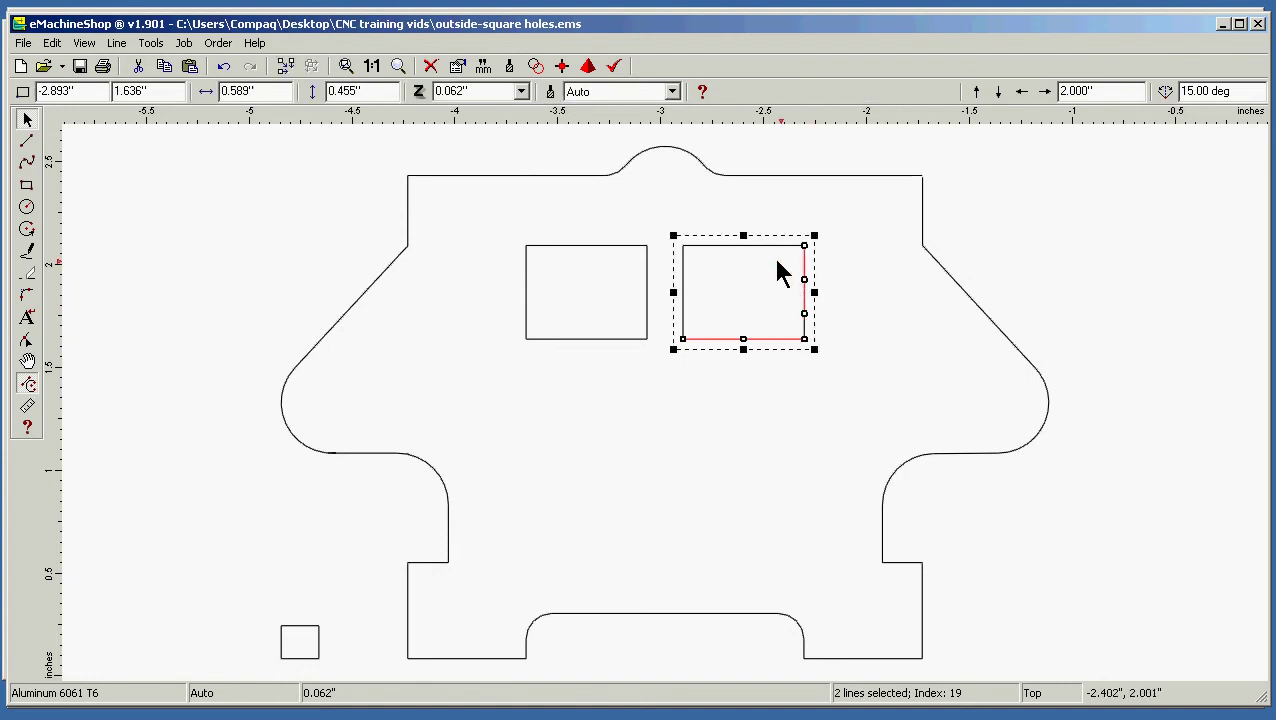
left_click(805, 326, "shift")
left_click(763, 248, "shift")
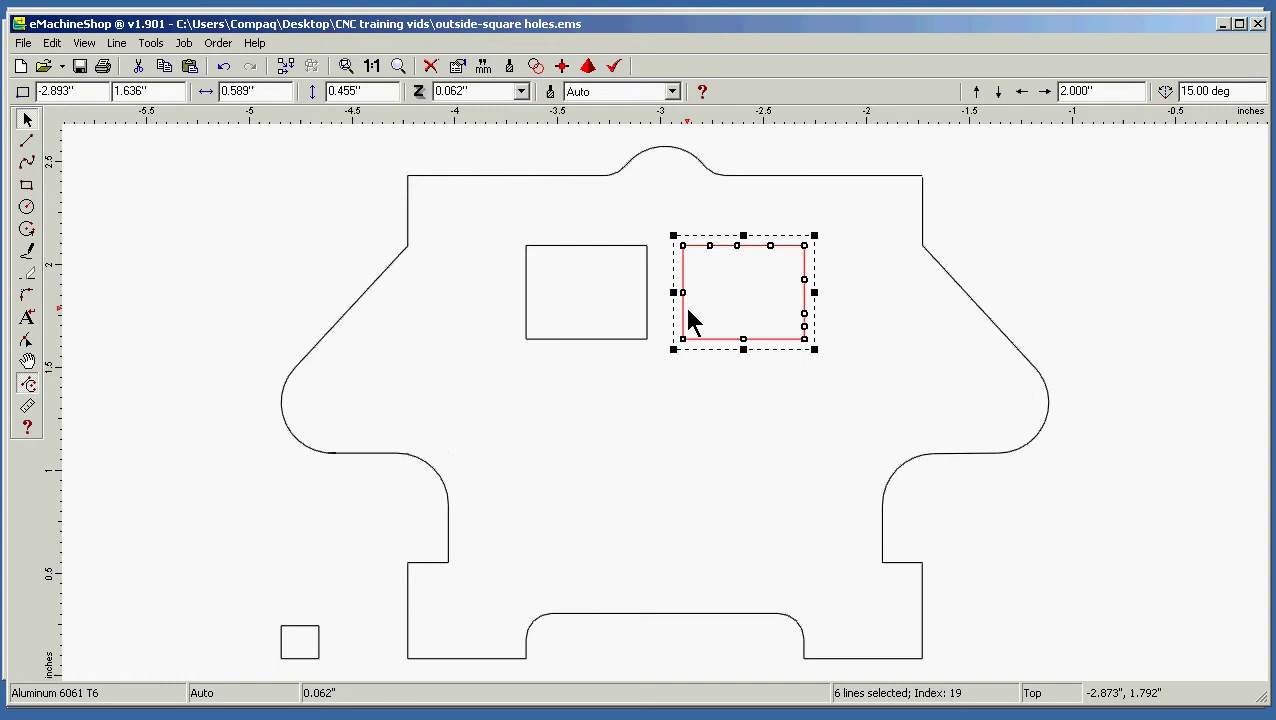
left_click(86, 44)
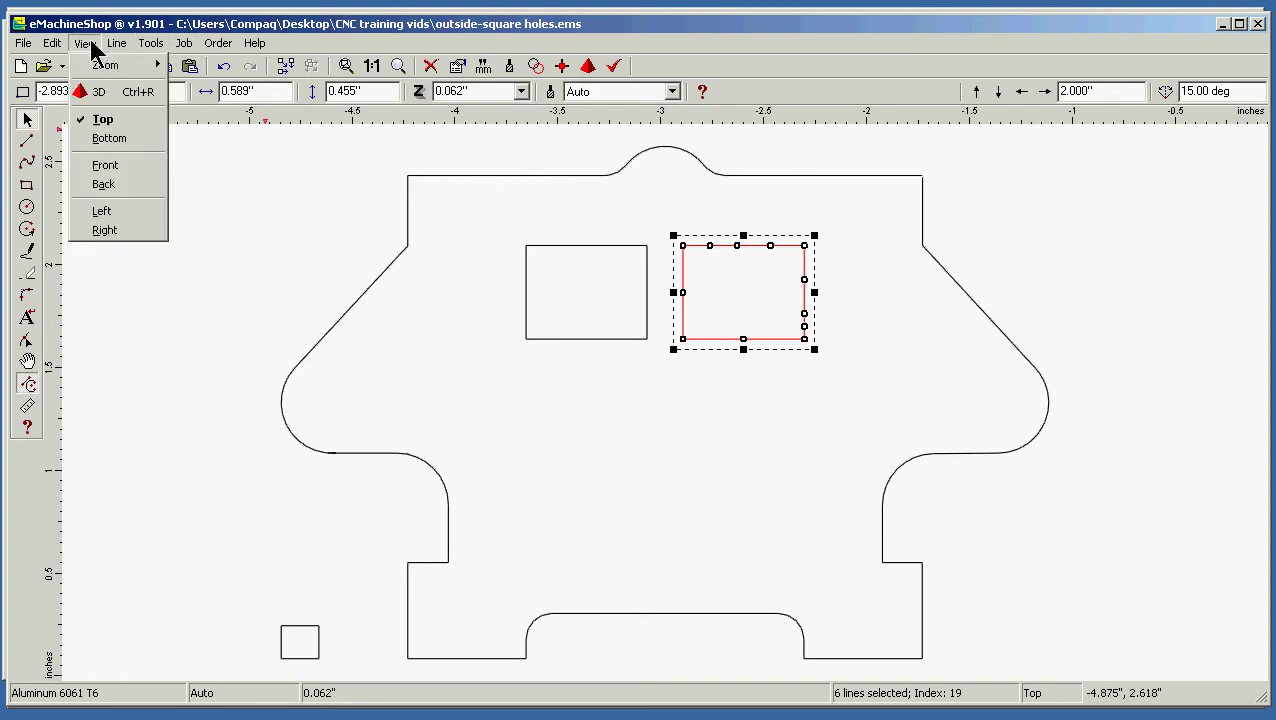
mouse_move(140, 66)
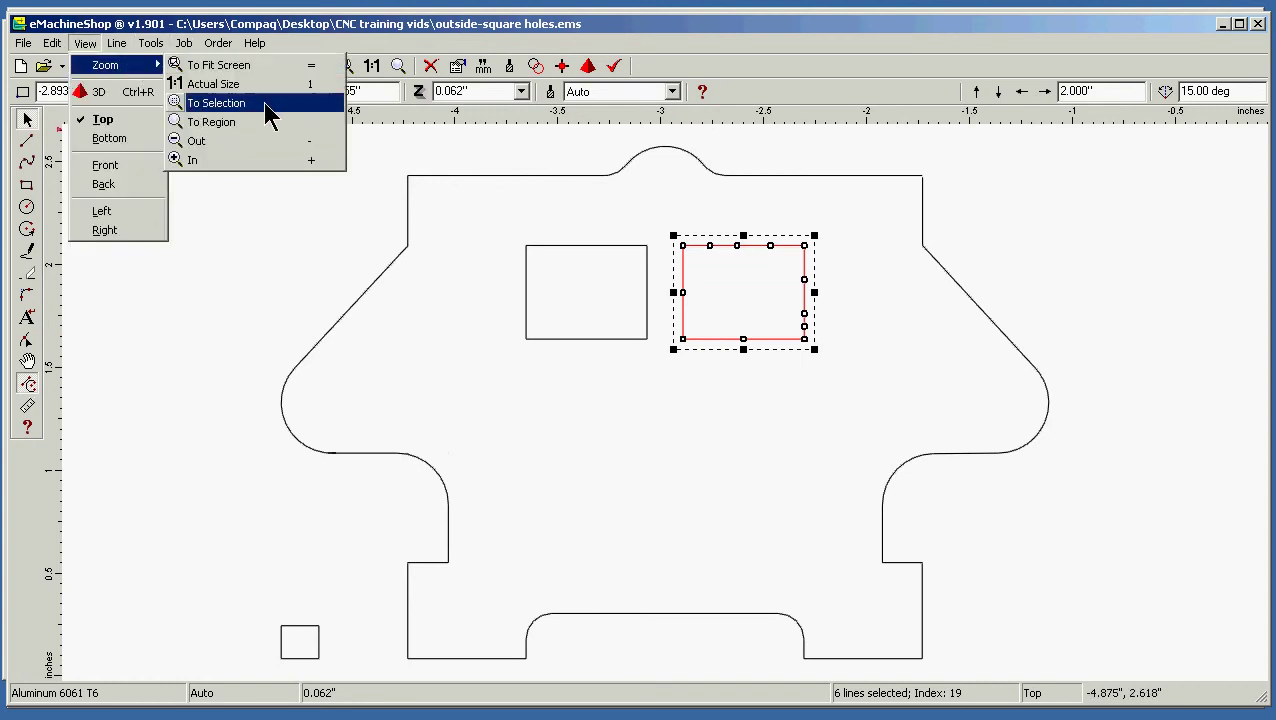
left_click(270, 104)
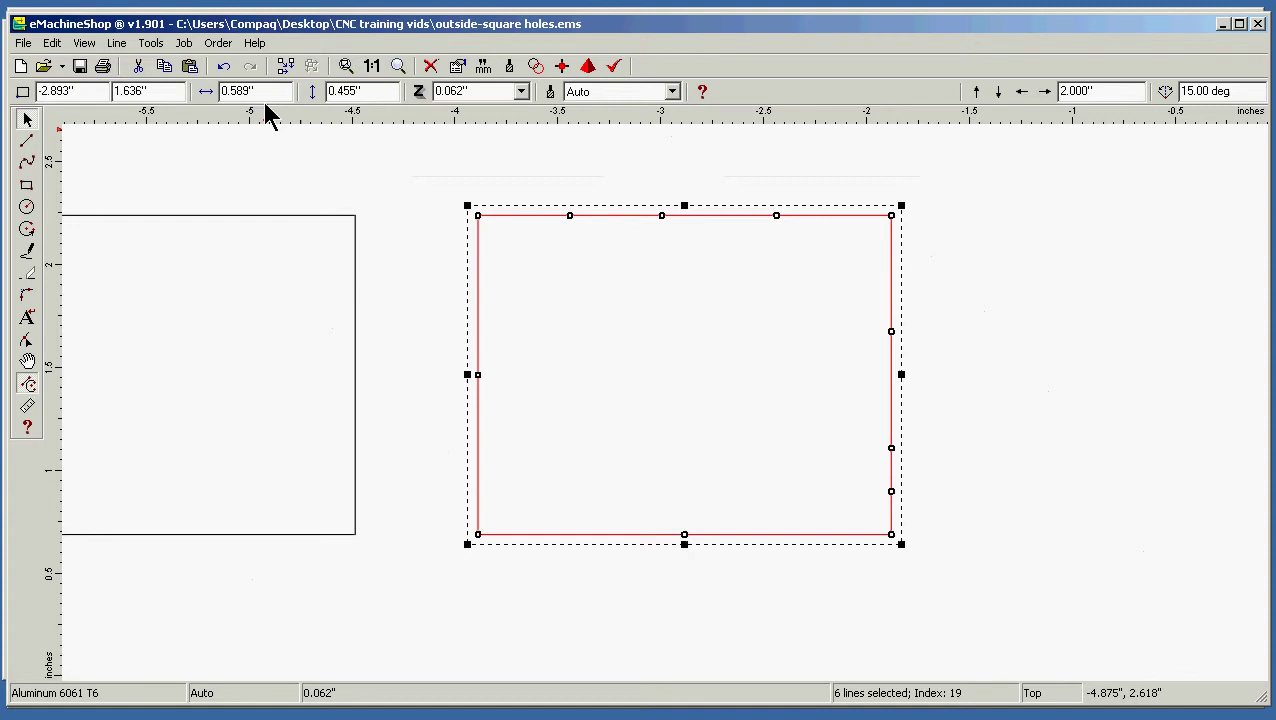
- Draw a 0.589" by 0.455" rectangle corner to corner over the right opening
left_click(1109, 467)
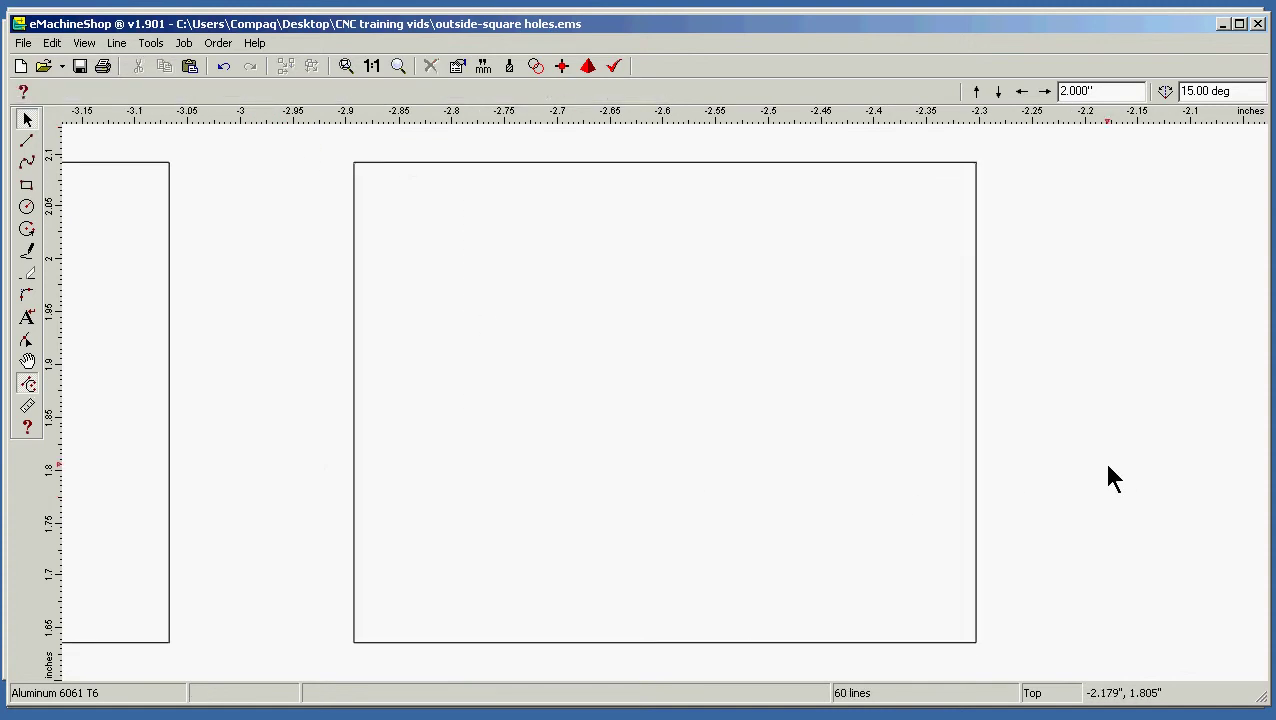
left_click(27, 188)
mouse_move(353, 162)
left_mouse_down()
mouse_move(967, 596)
mouse_move(976, 641)
left_mouse_up()
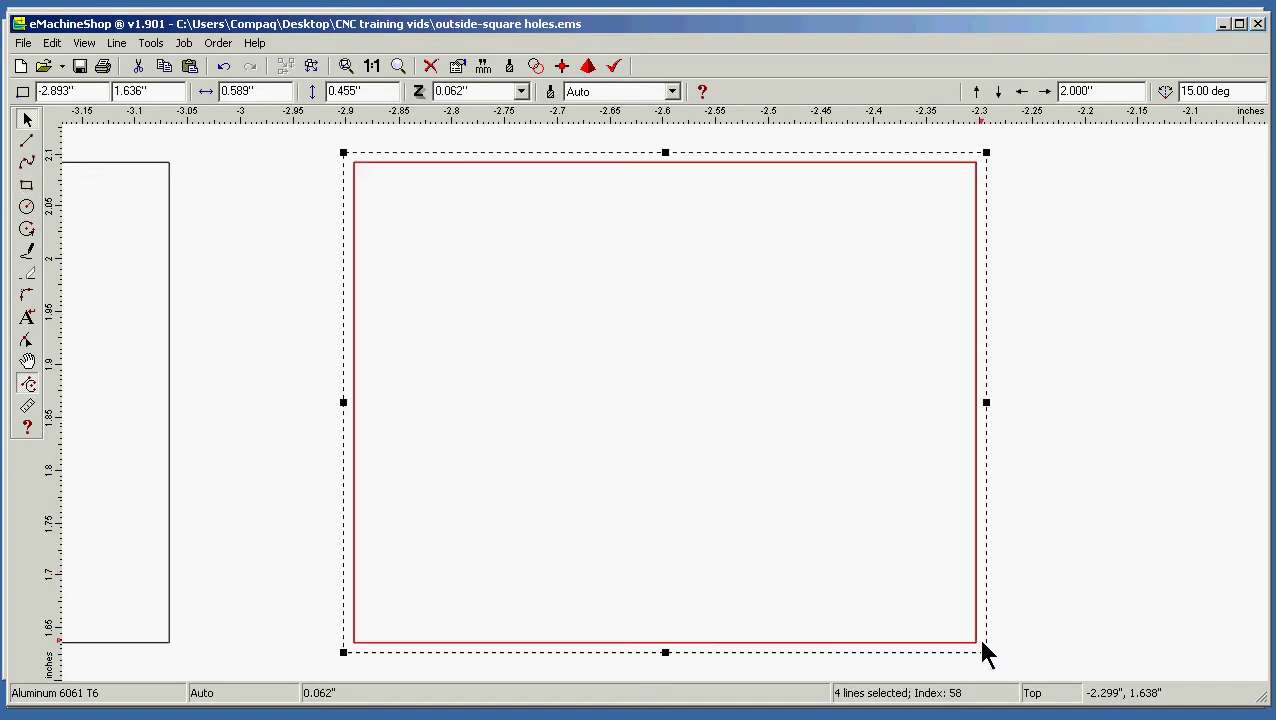
left_click(1166, 343)
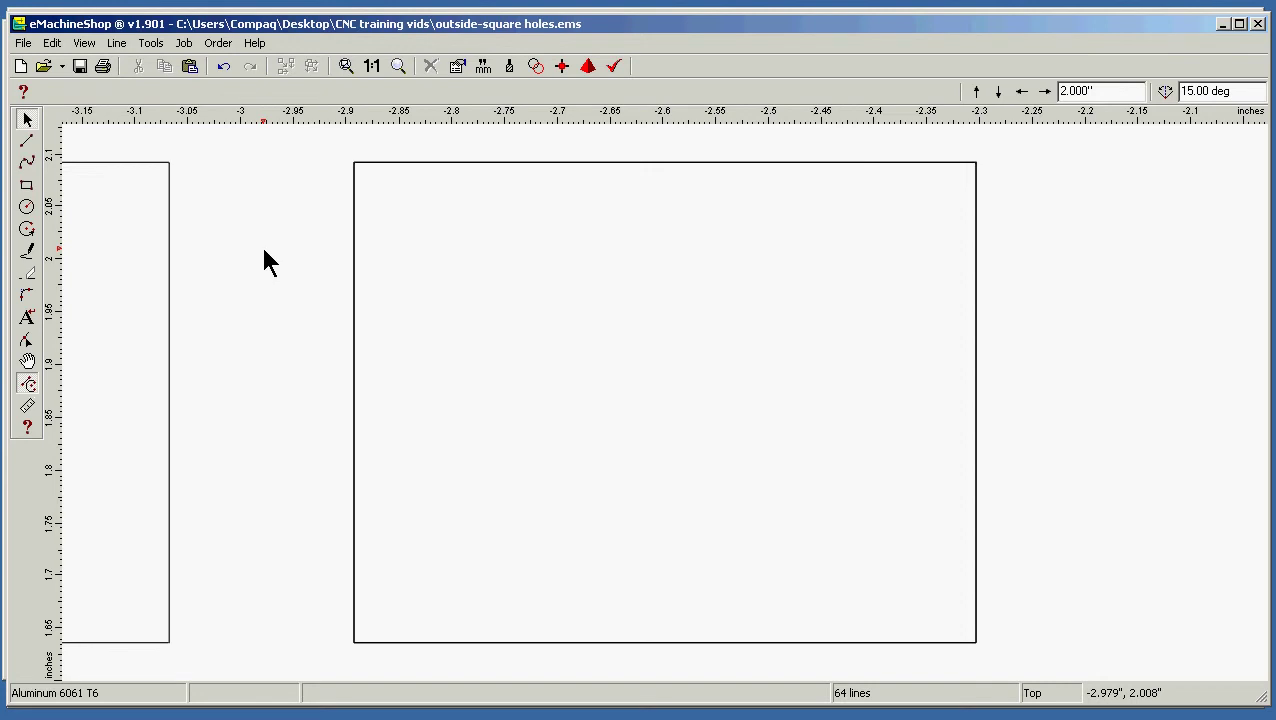
- Draw a horizontal 1.352" line from the left opening's lower-left corner to the right opening's lower-right corner
key("Home")
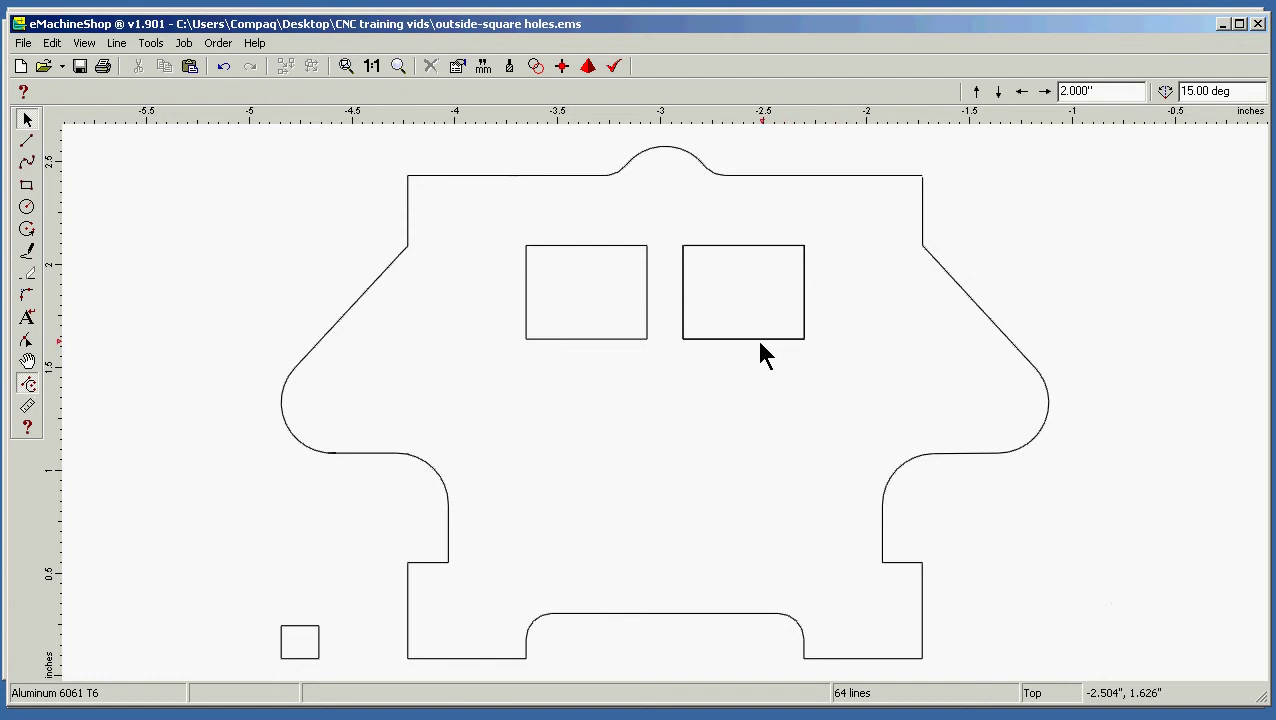
left_click(27, 142)
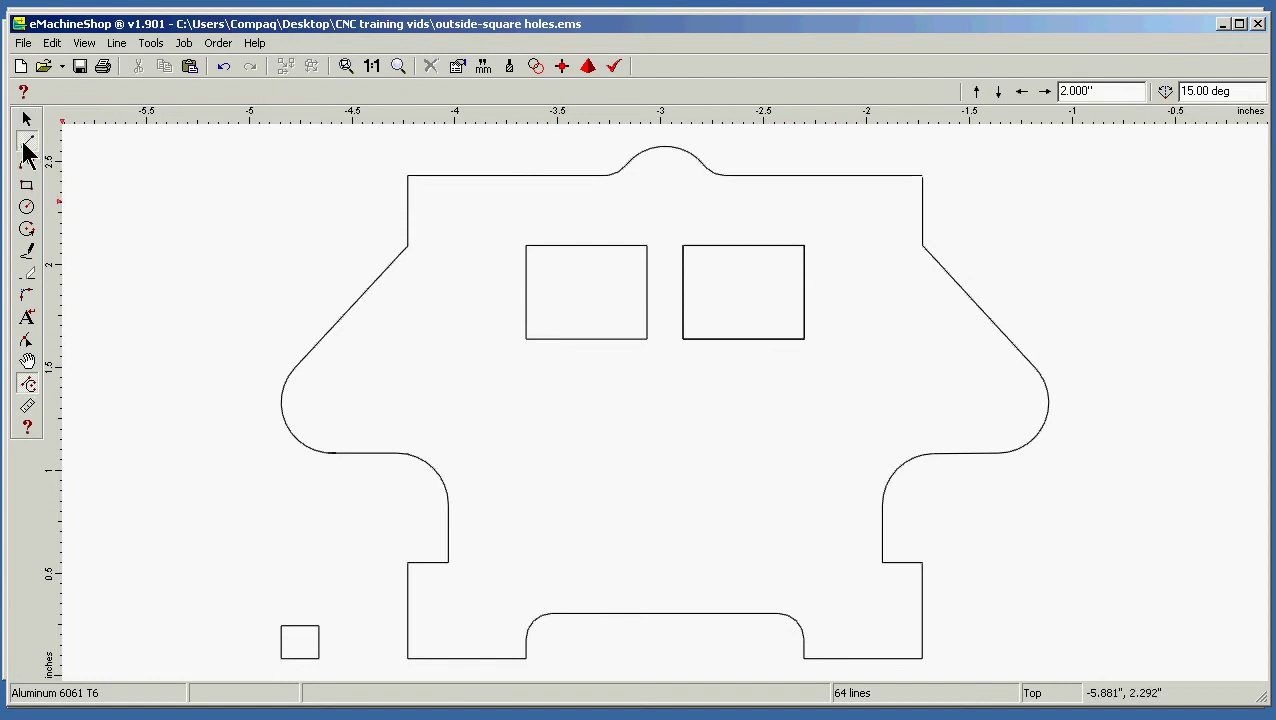
left_click(526, 339)
left_click(812, 344)
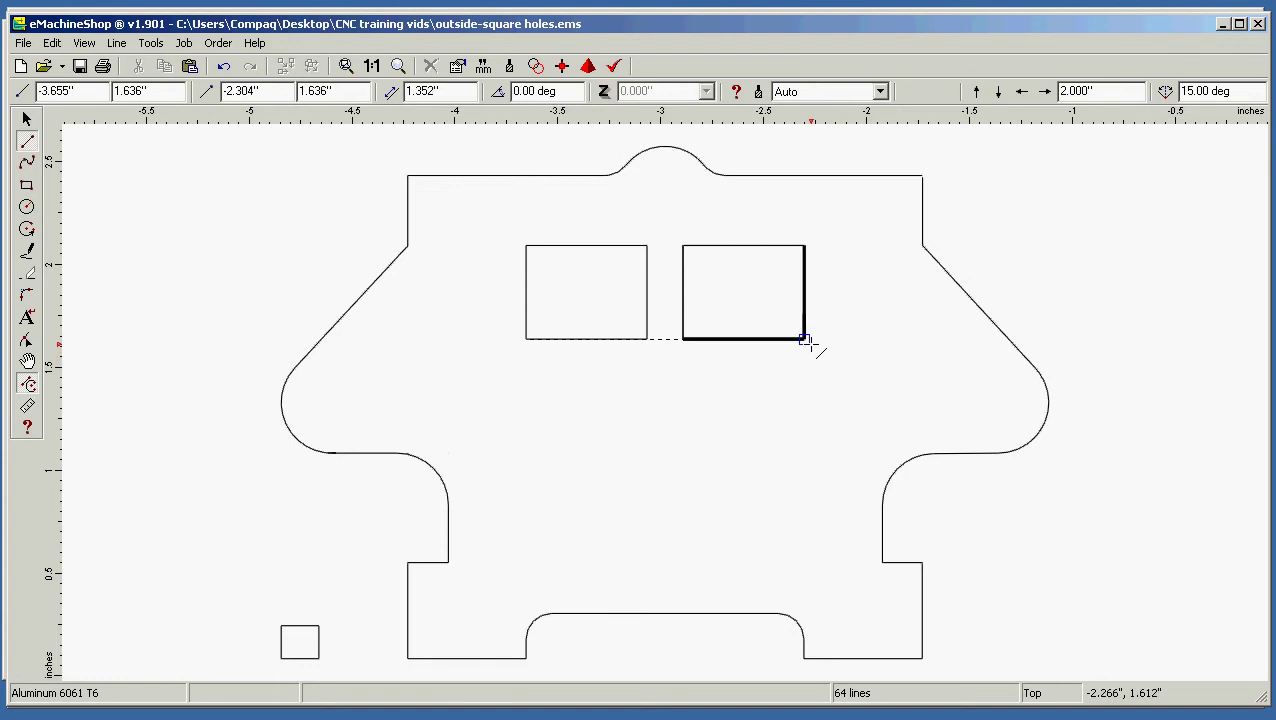
- Replace the right opening's original line segments with the new rectangle, moving it aside while deleting them and returning it to the opening's place
left_click(803, 284)
left_click_drag(803, 284, 731, 442)
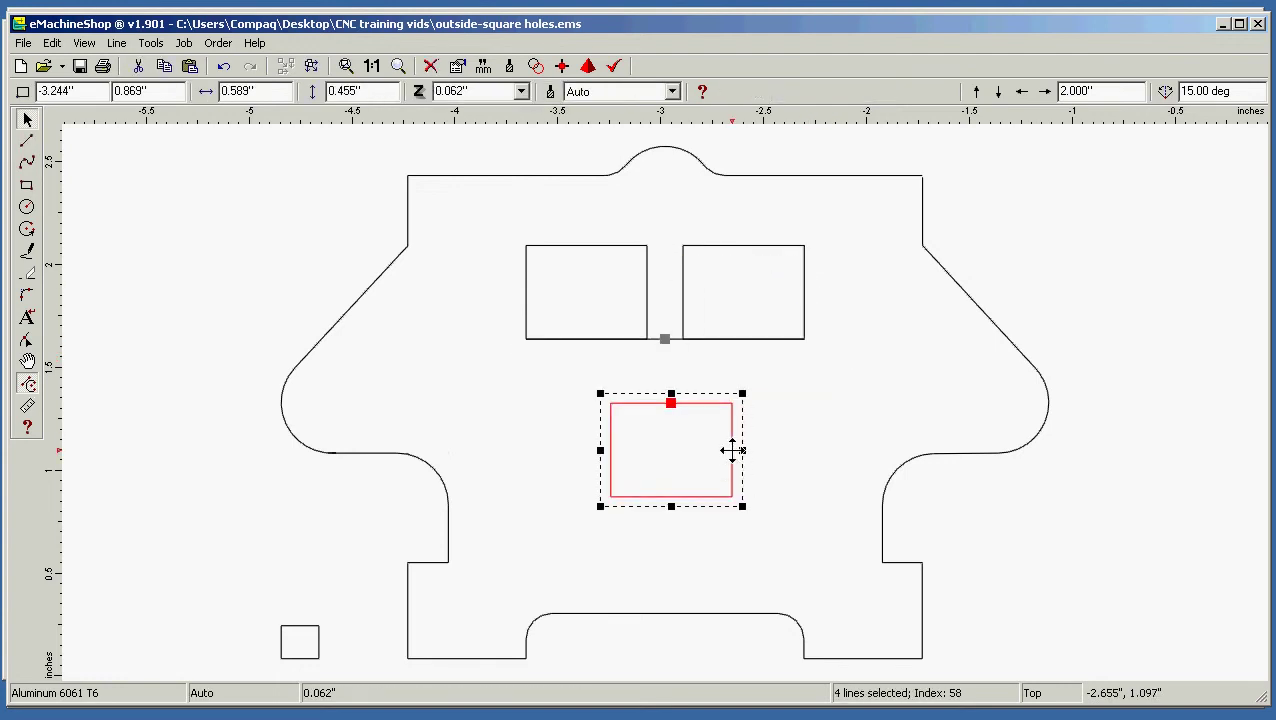
left_click_drag(672, 357, 818, 241)
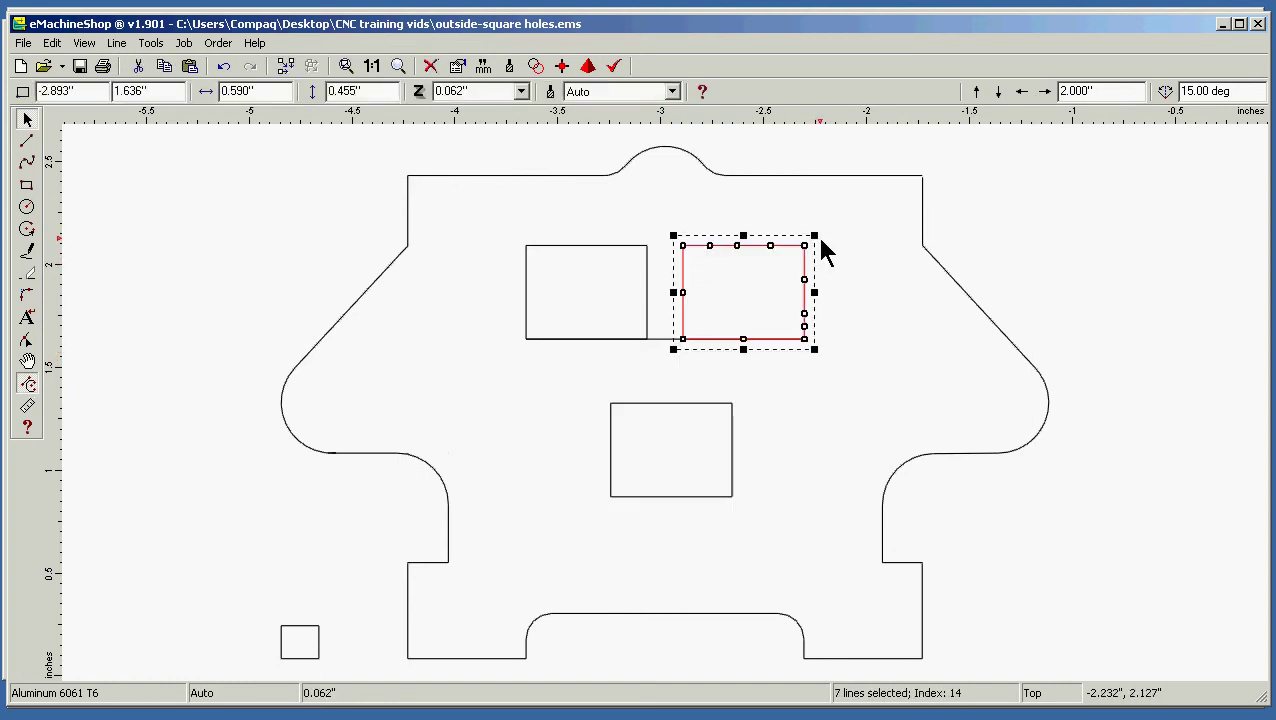
key("Delete")
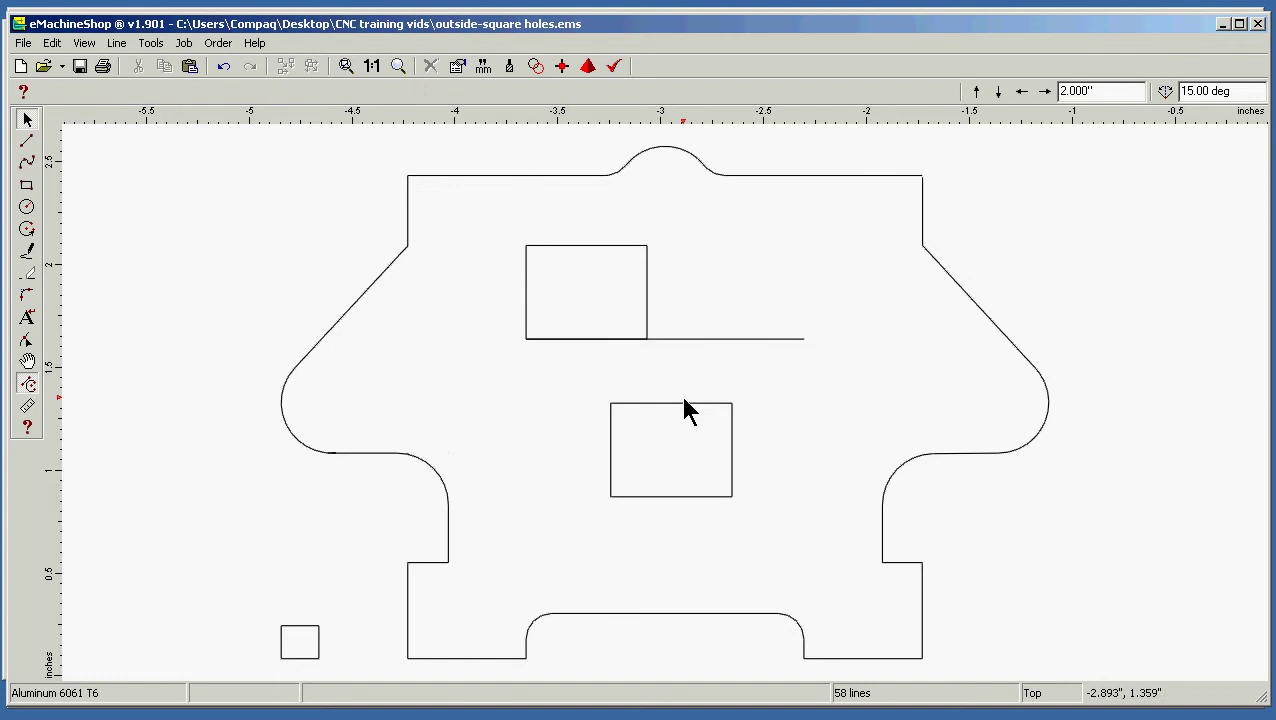
left_click_drag(684, 405, 755, 244)
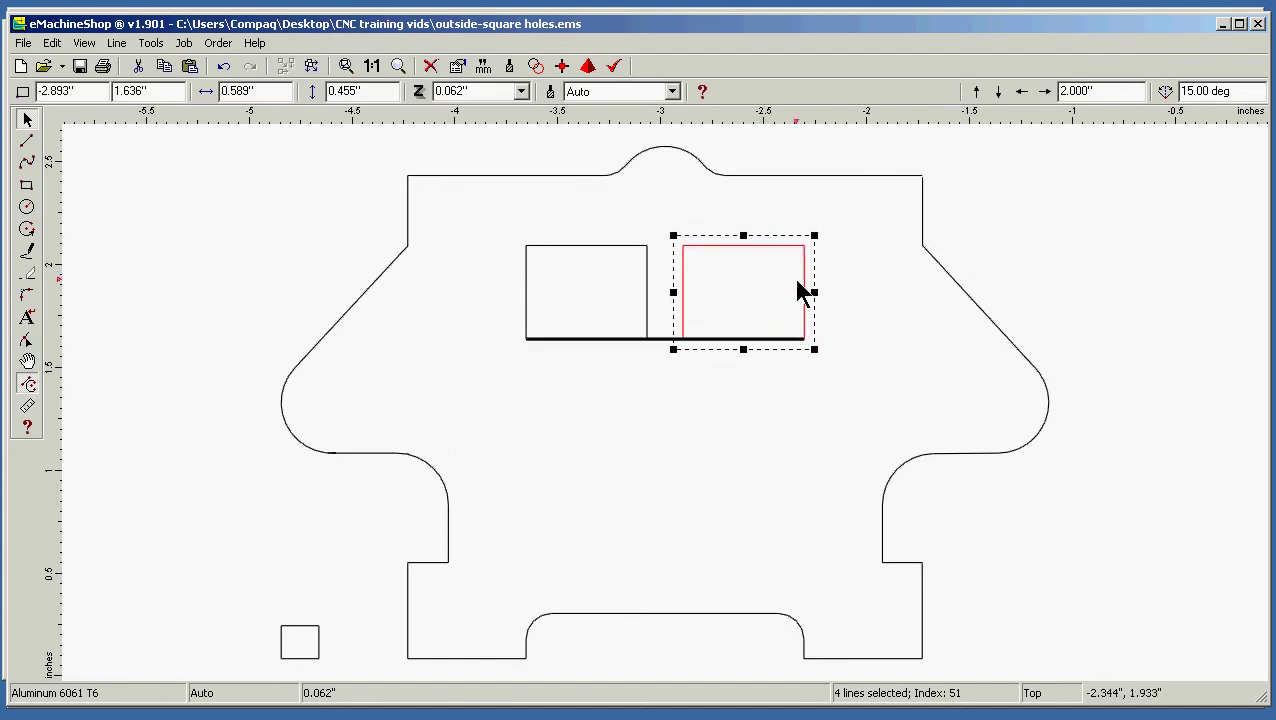
left_click(700, 421)
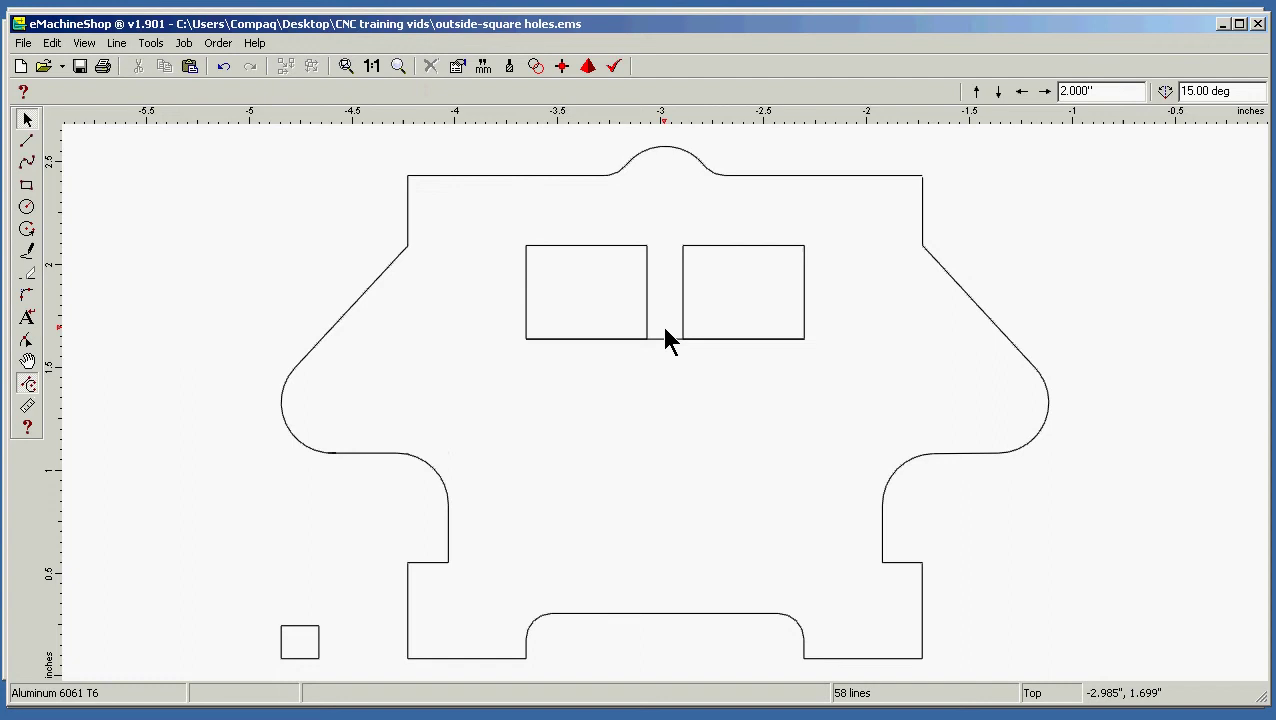
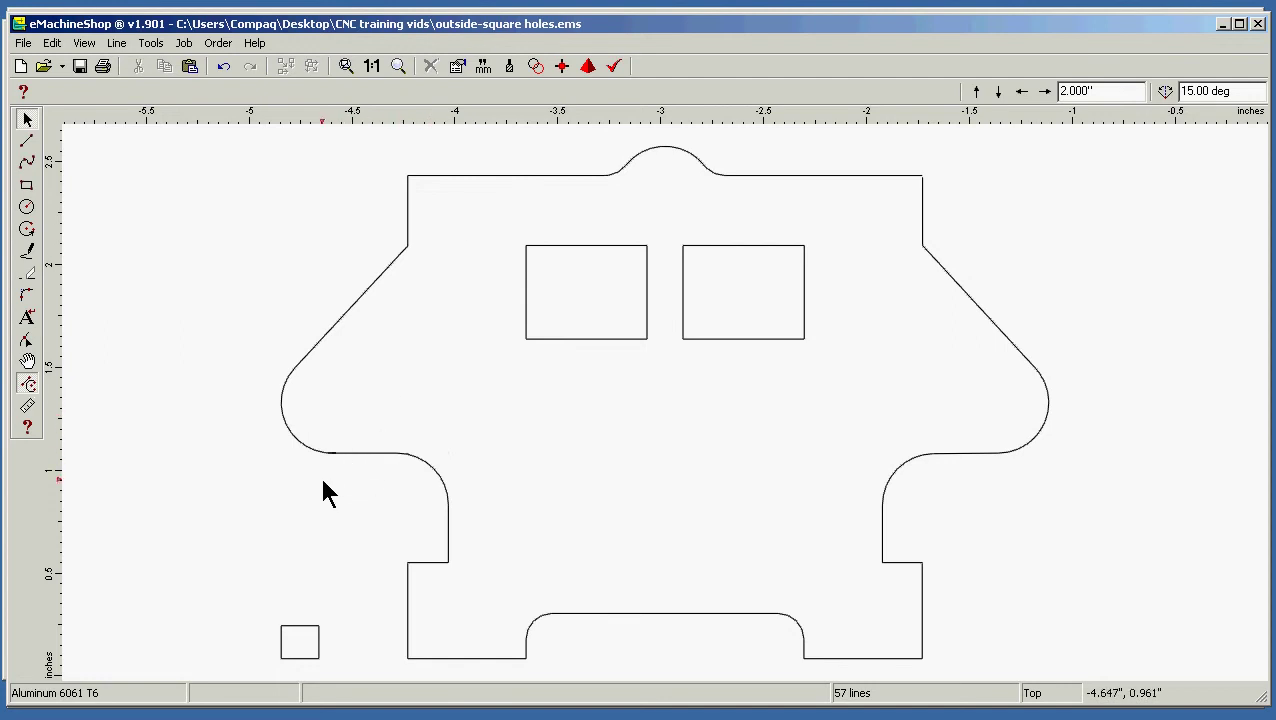
- Examine the overlapping short segments and the adjoining horizontal line beneath the profile's left lobe by selecting them, leaving nothing selected
left_click_drag(302, 478, 373, 435)
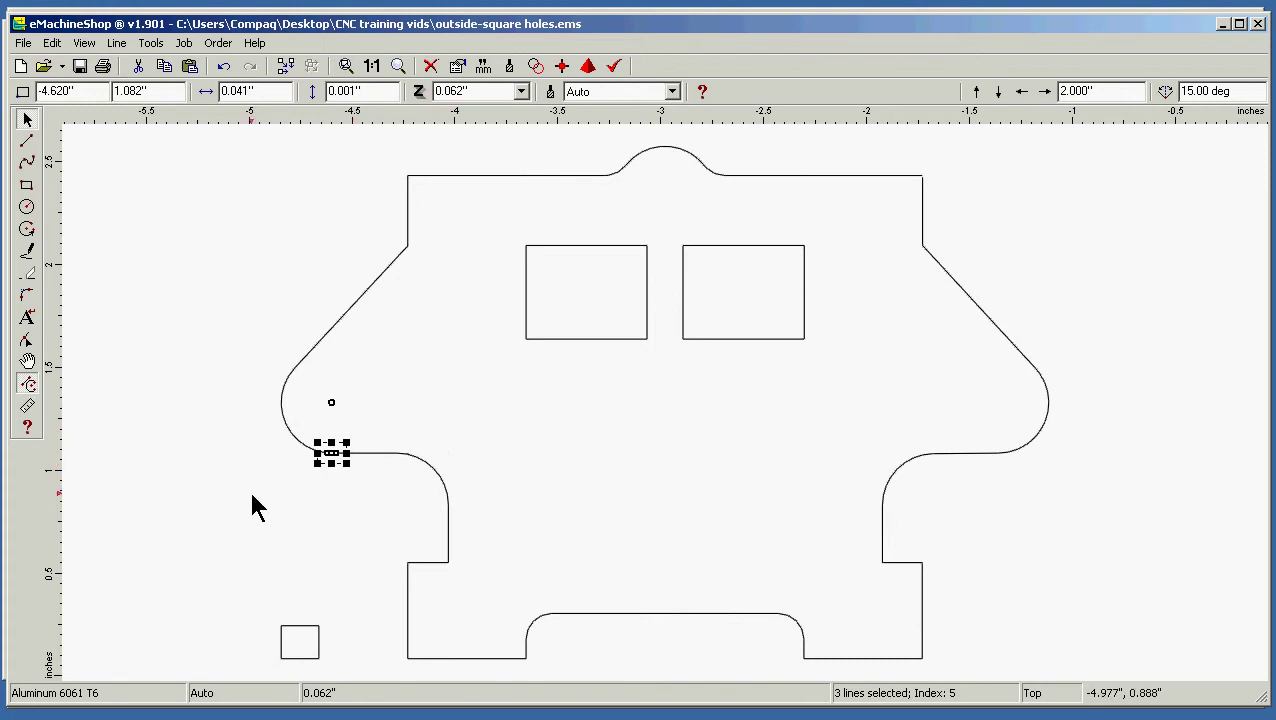
left_click(205, 487)
left_click(364, 454)
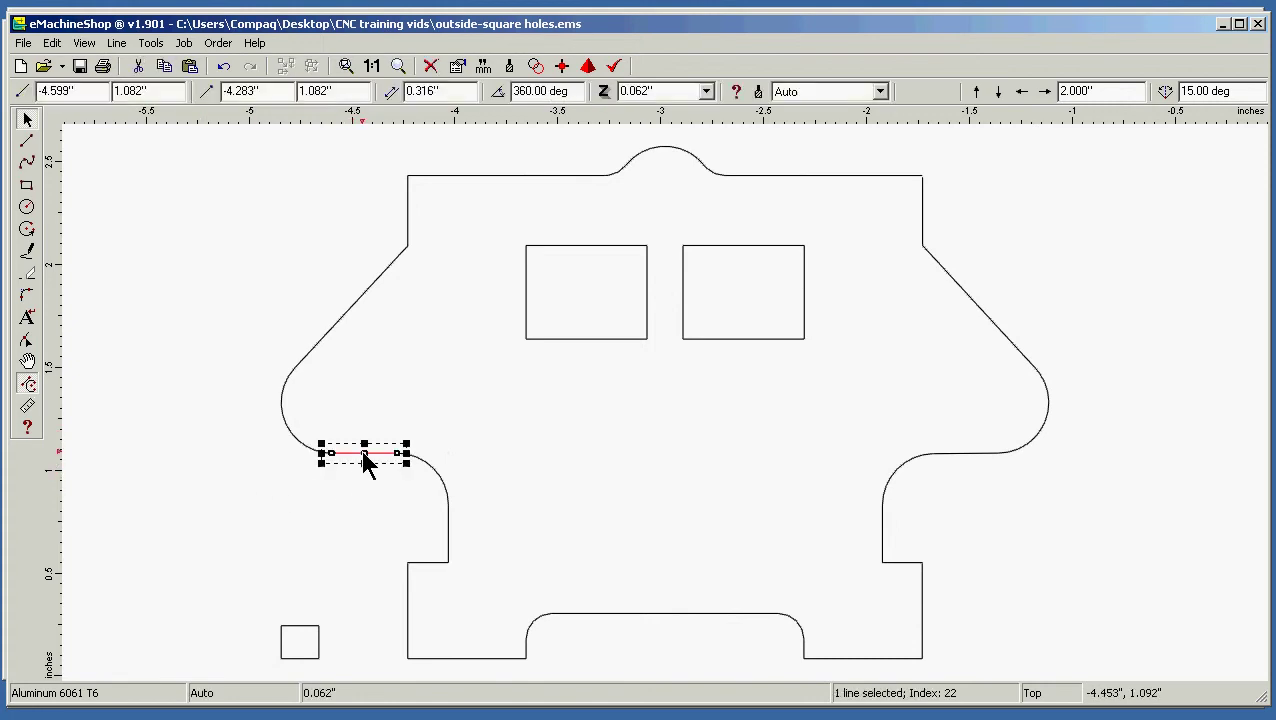
left_click(281, 542)
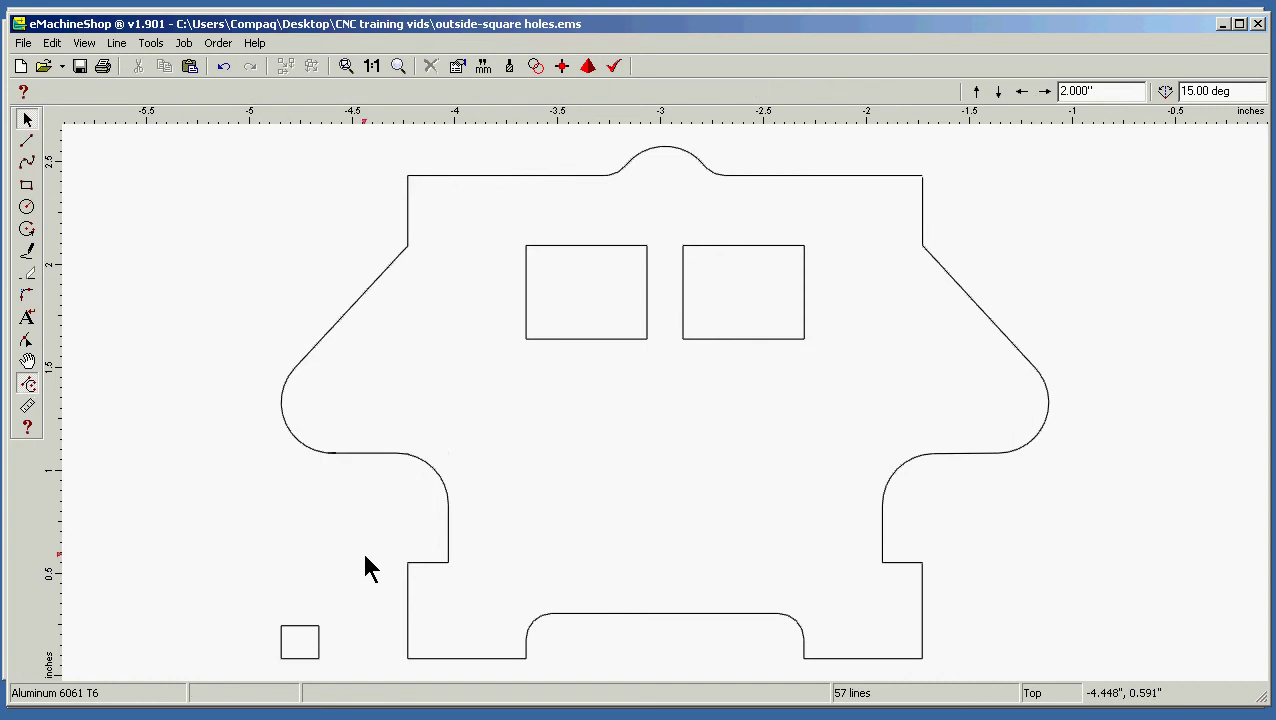
- Select the outer profile's left side segment by segment, from the lower-left foot's vertical edge up to the upper-left corner
left_click(408, 635)
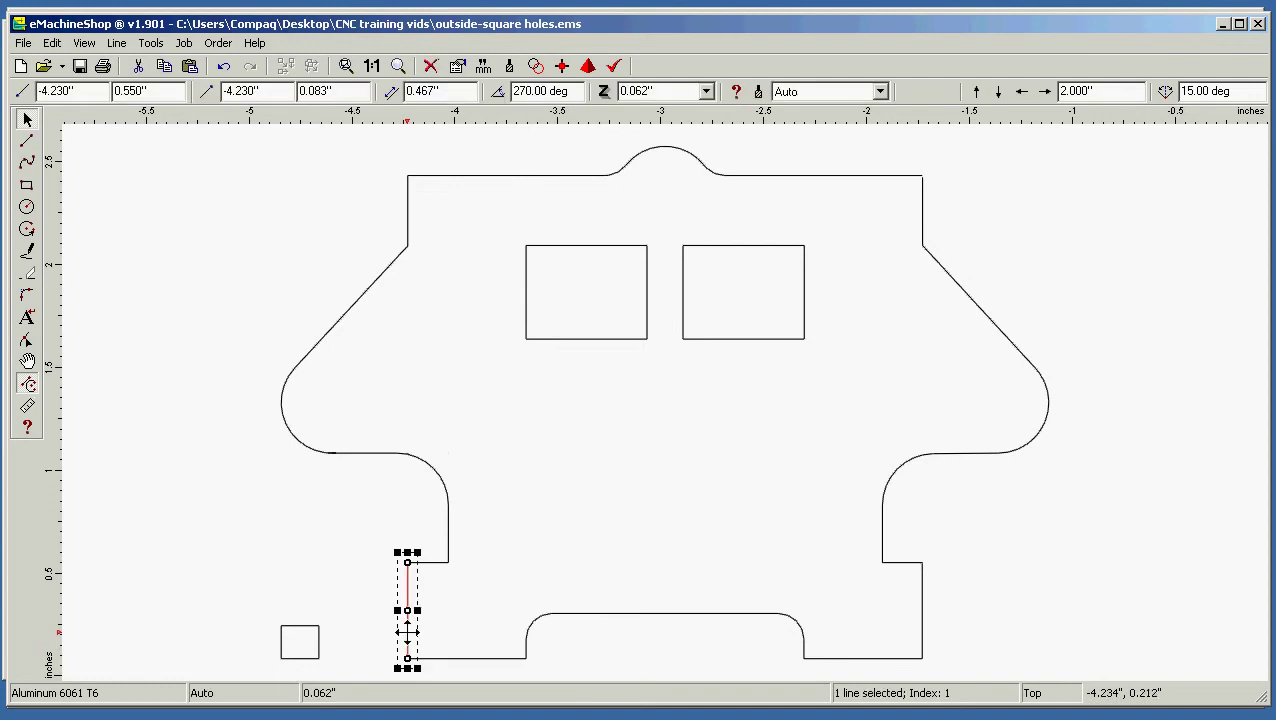
left_click(424, 563, "shift")
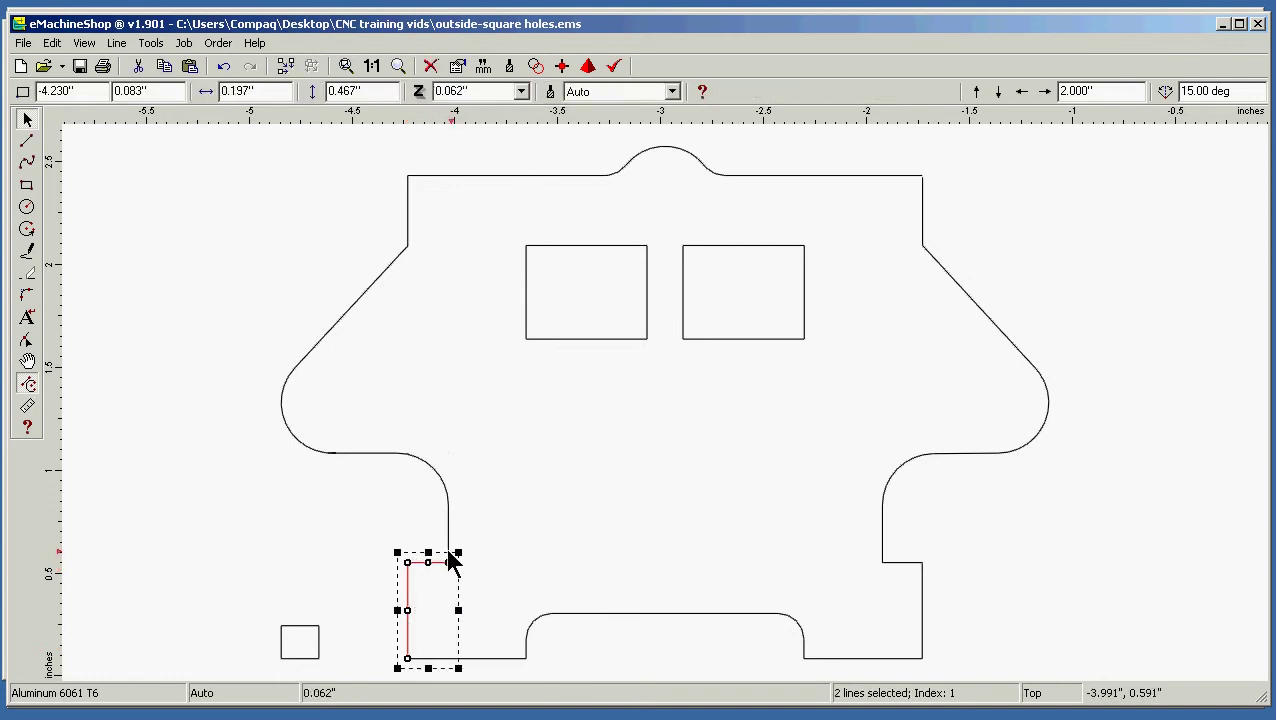
left_click(447, 532, "shift")
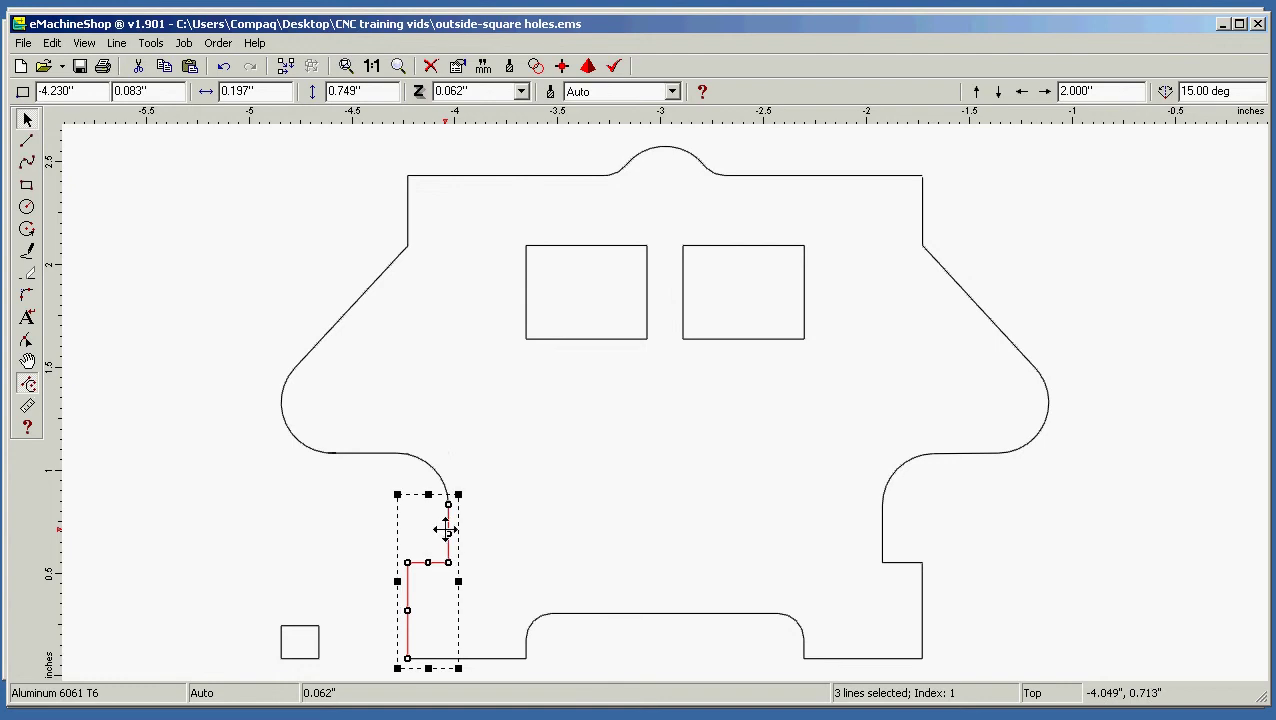
left_click(441, 481, "shift")
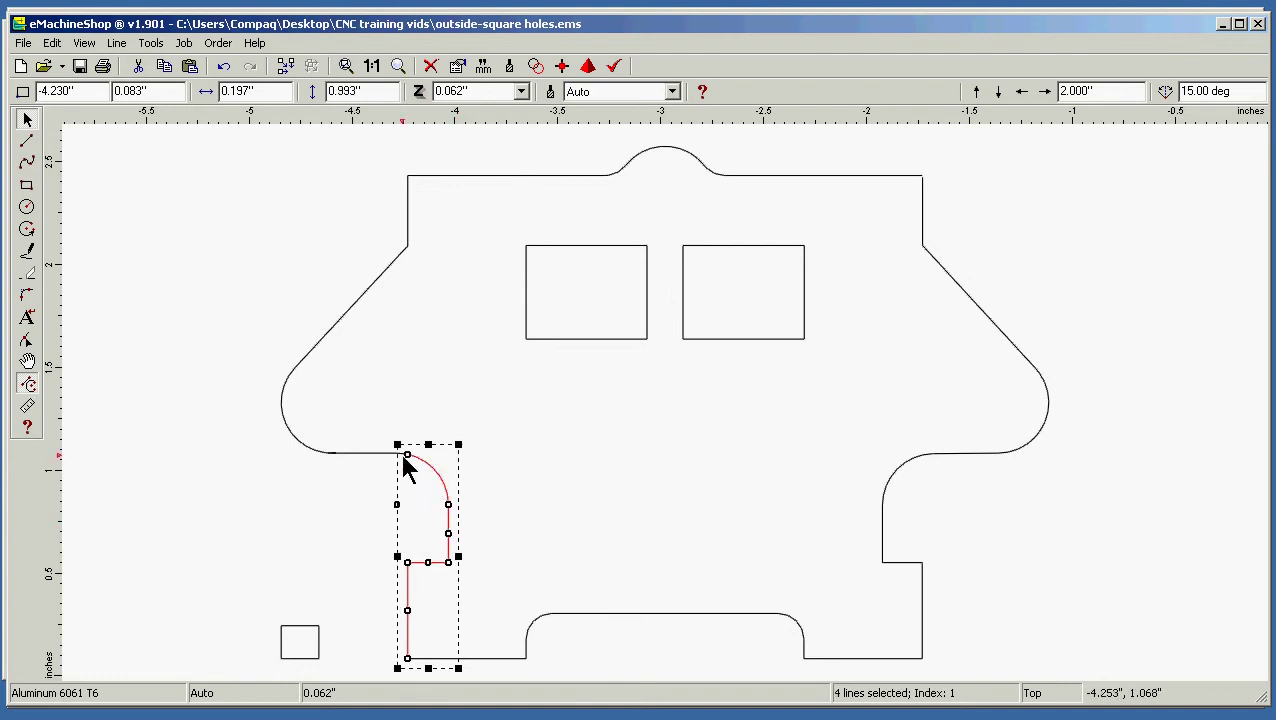
left_click(397, 454, "shift")
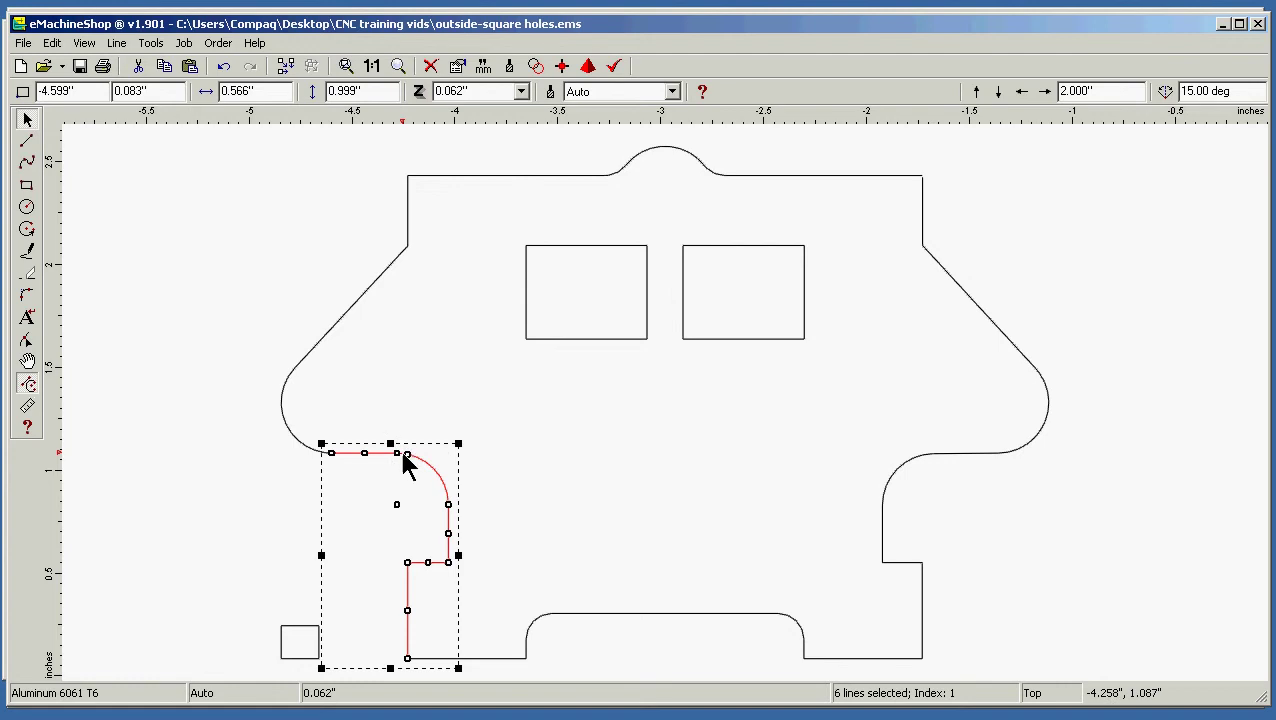
left_click(336, 462, "shift")
left_click(325, 453, "shift")
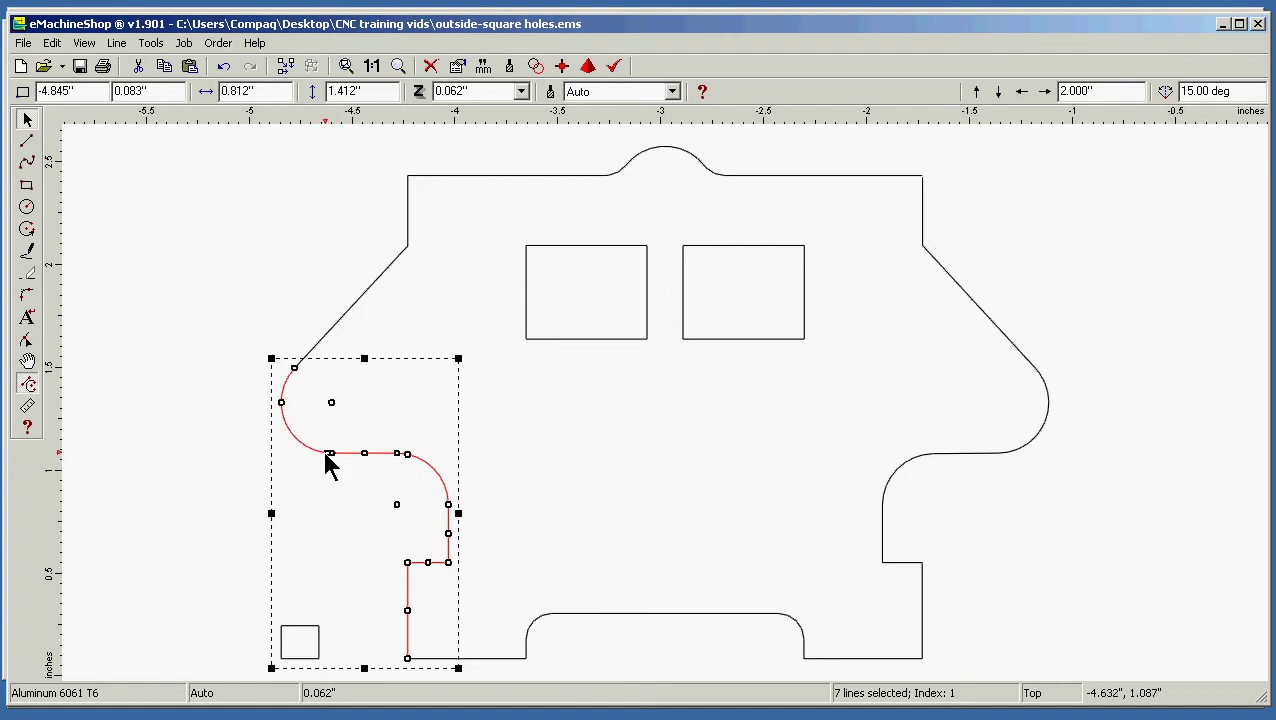
left_click(299, 366, "shift")
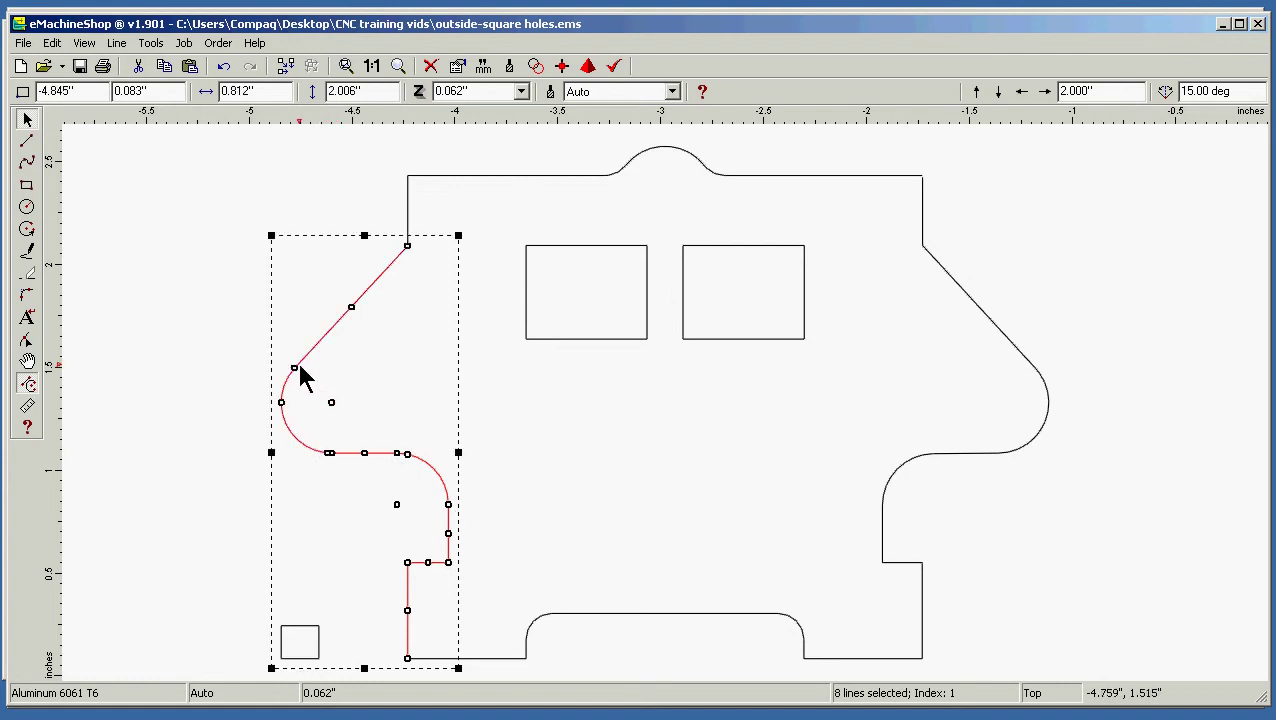
left_click(408, 238, "shift")
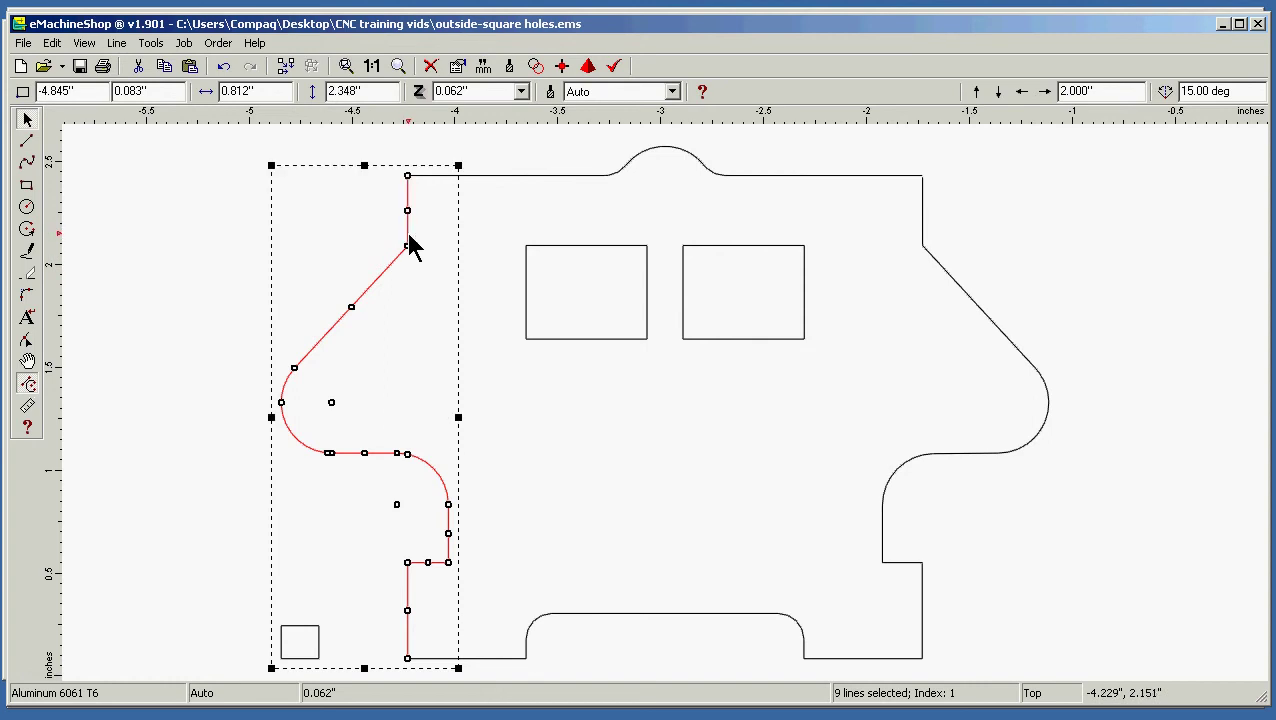
- Add the profile's whole top edge to the selection, including the central bump, its blend arcs and the short segments beside them
left_click(419, 178, "shift")
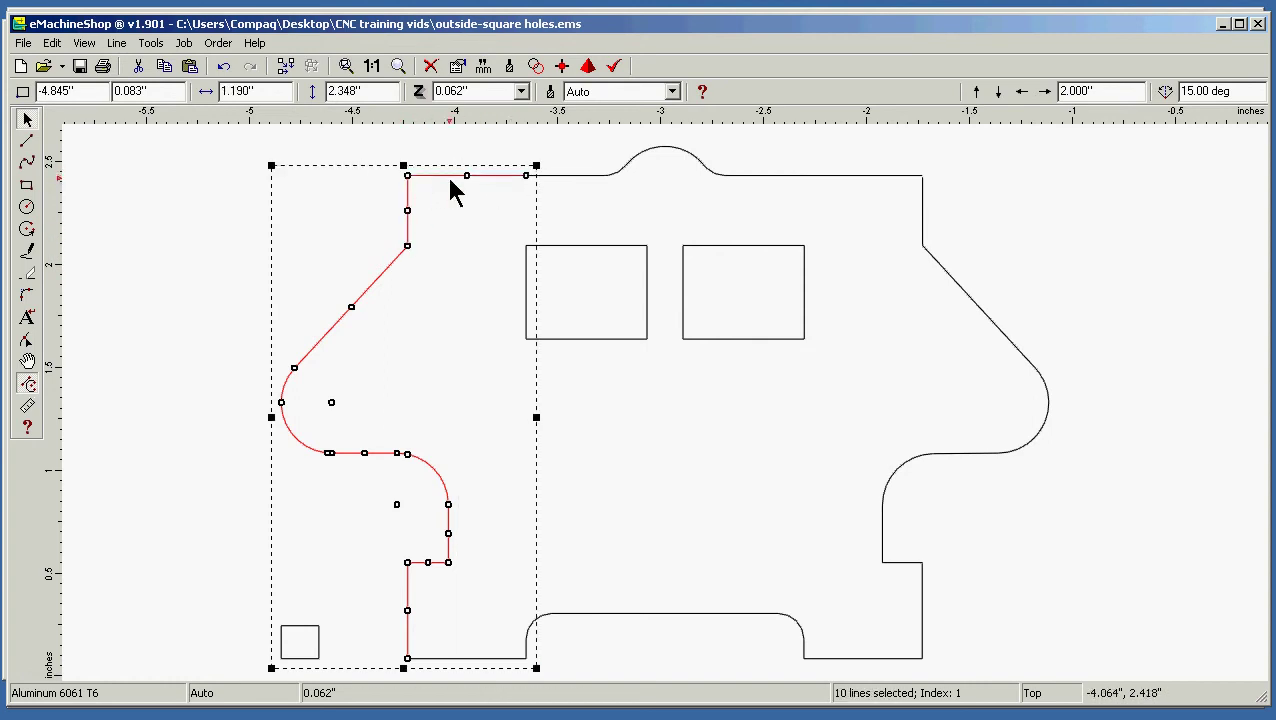
left_click(550, 177, "shift")
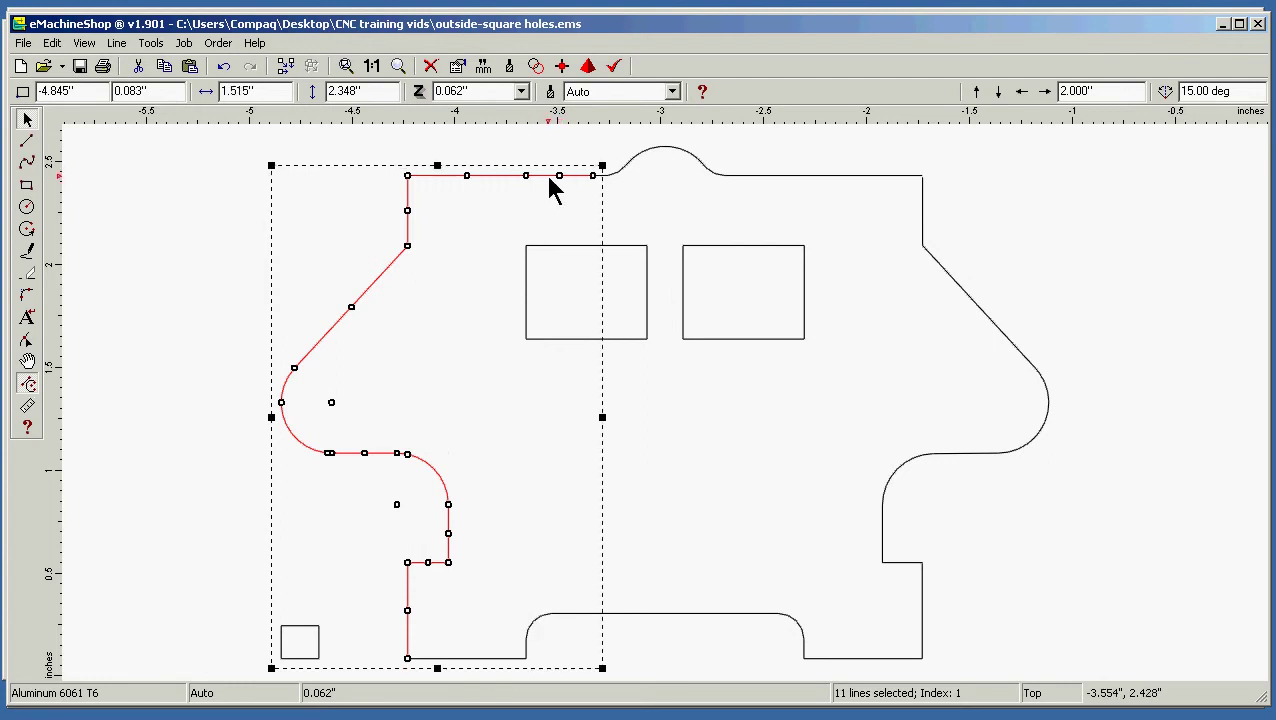
left_click(612, 178, "shift")
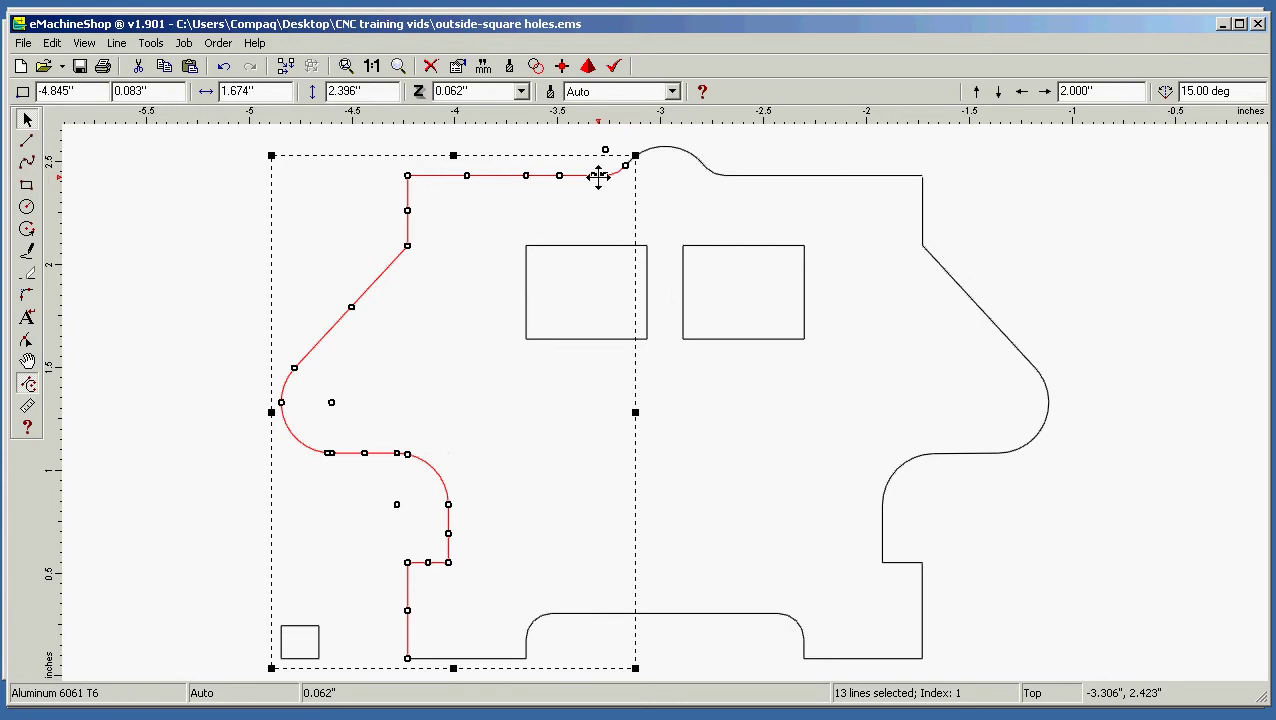
left_click(598, 176, "shift")
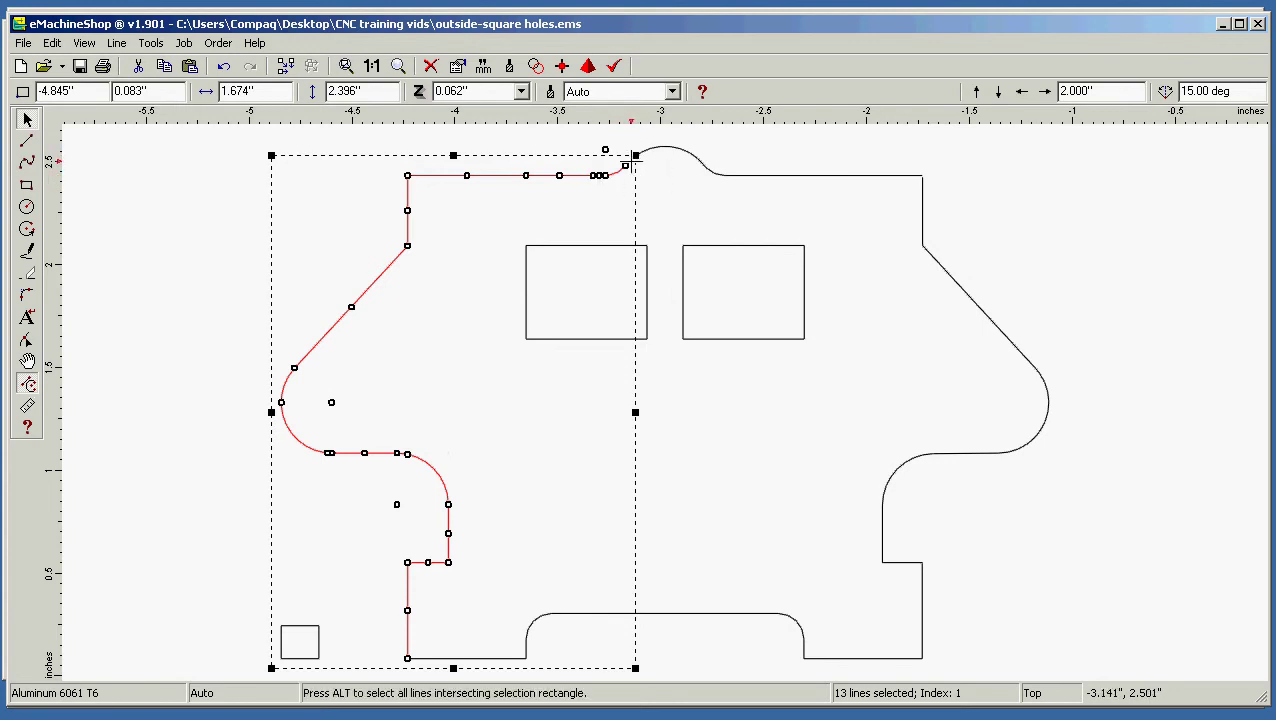
left_click(643, 151, "shift")
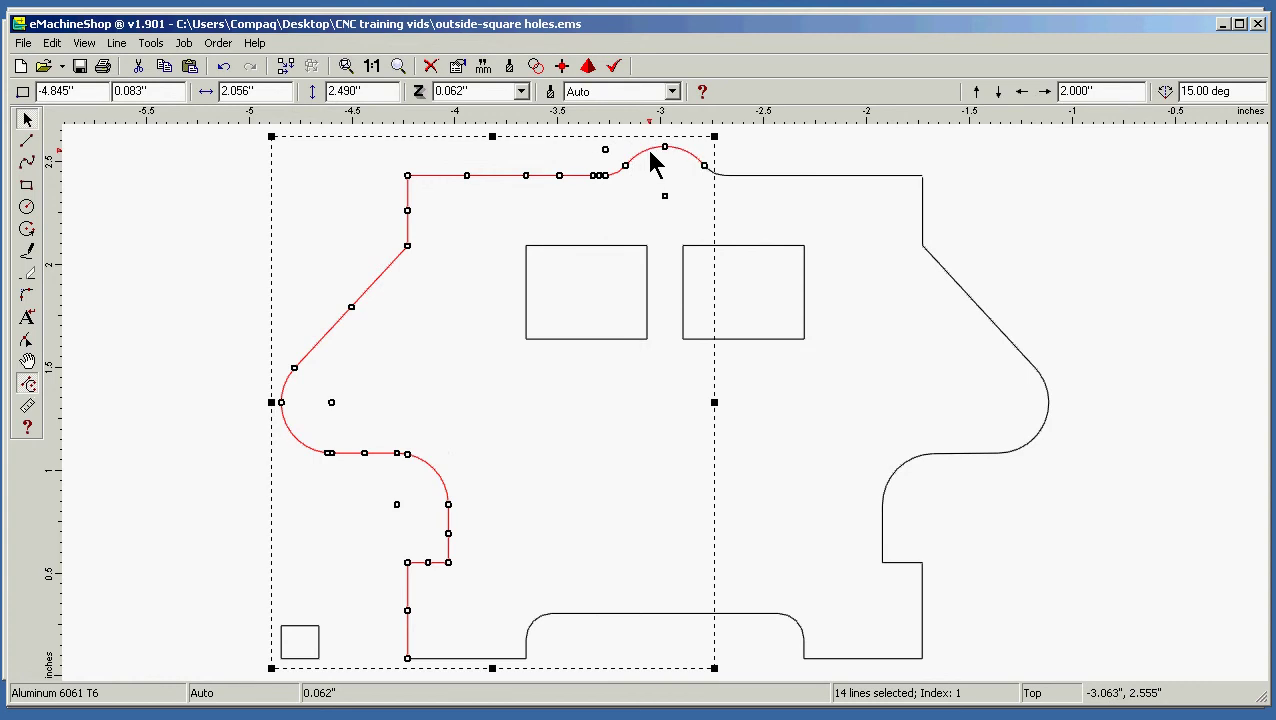
left_click(709, 178, "shift")
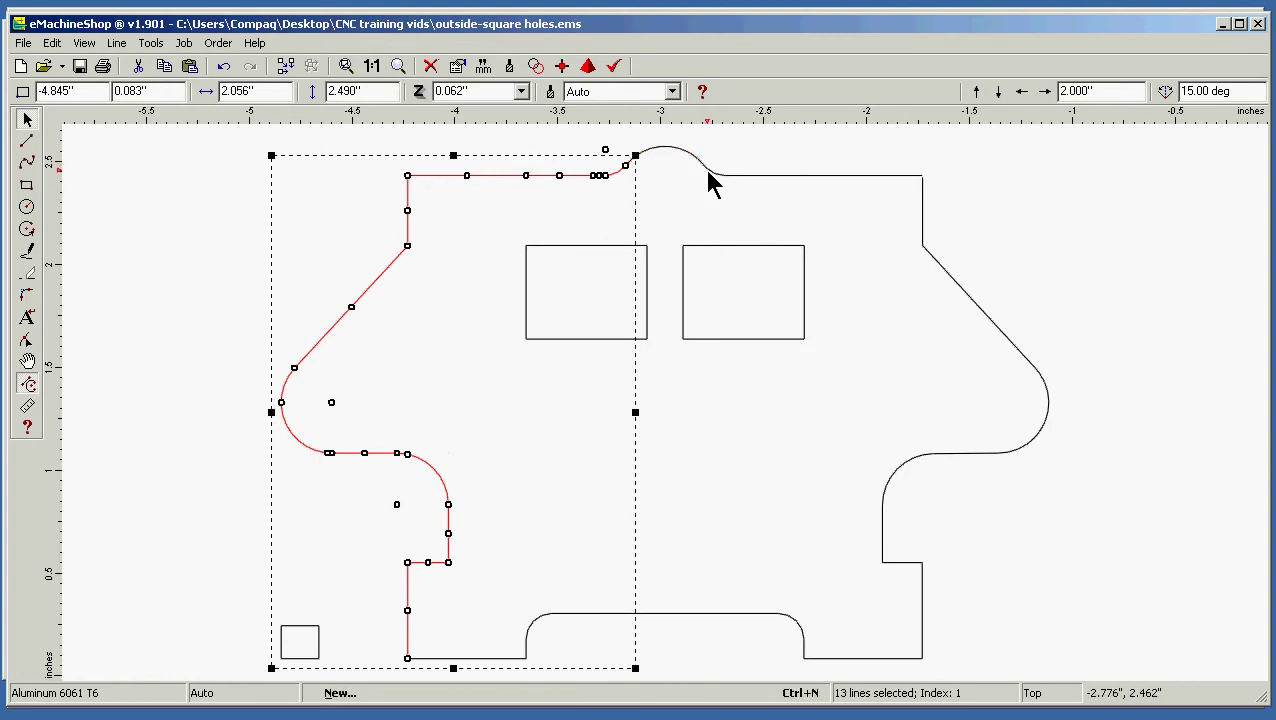
left_click(703, 168, "shift")
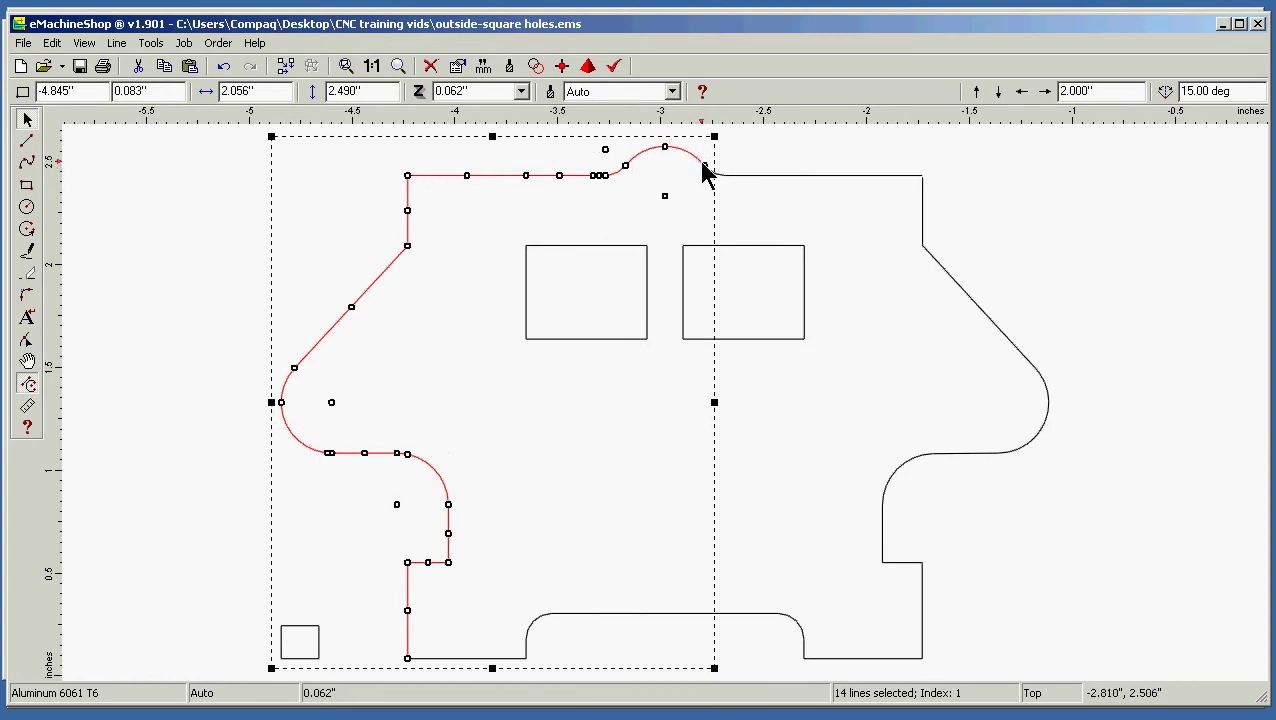
left_click(714, 180, "shift")
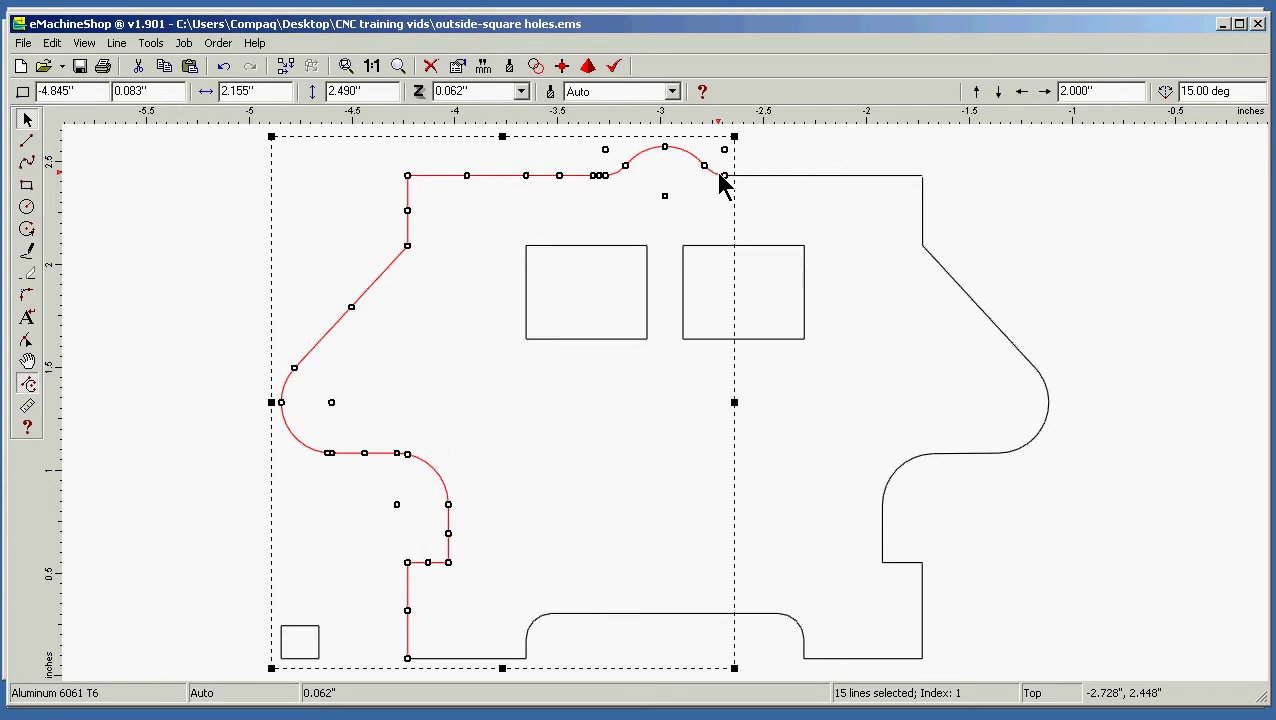
left_click(733, 179, "shift")
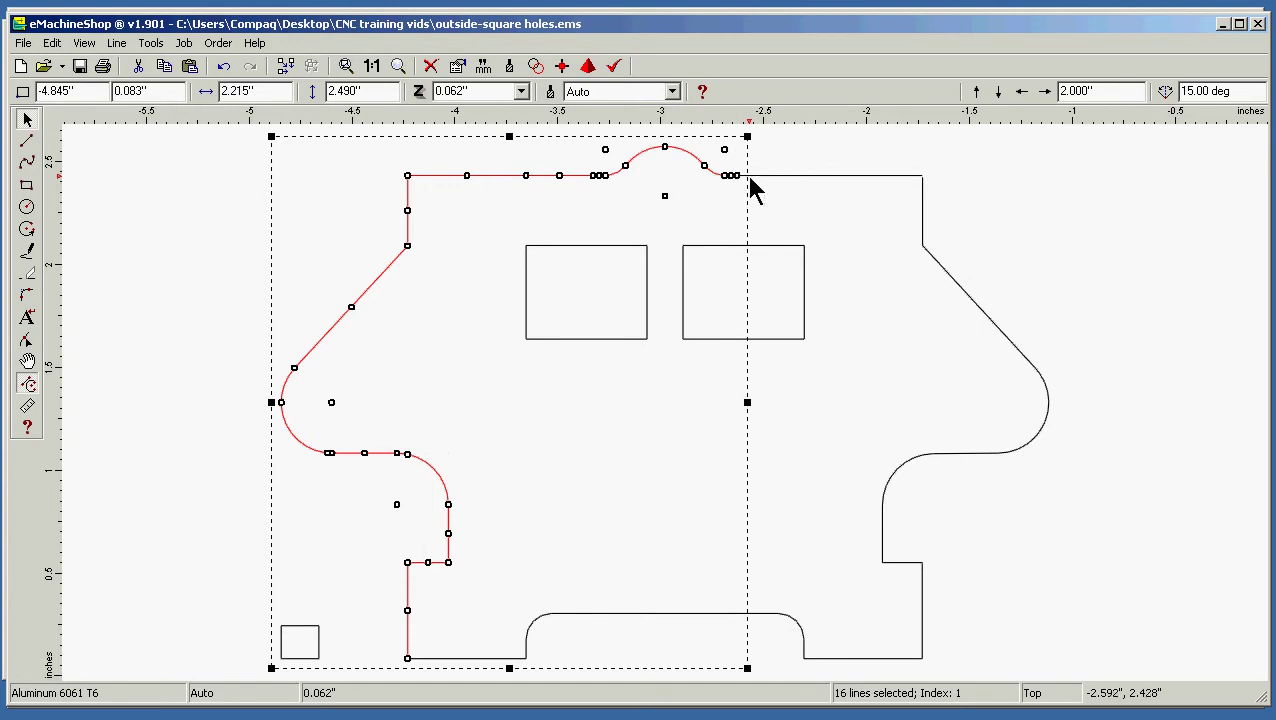
left_click(746, 173, "shift")
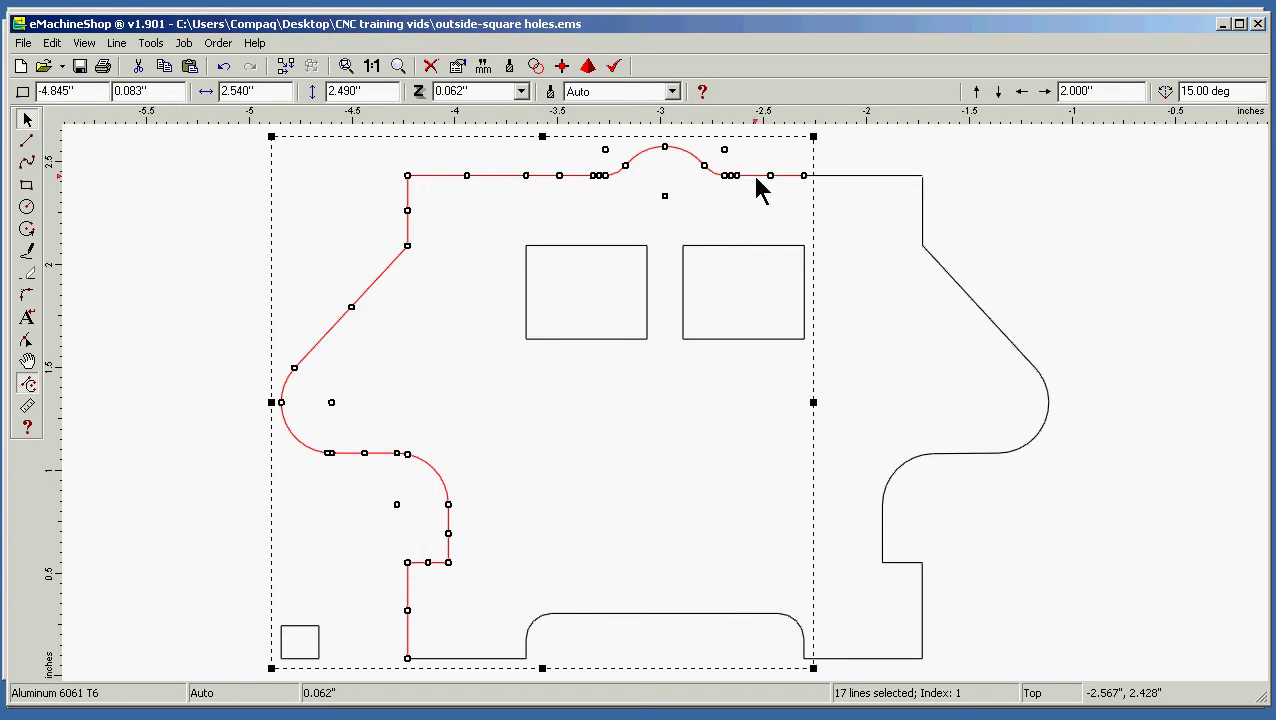
left_click(822, 177, "shift")
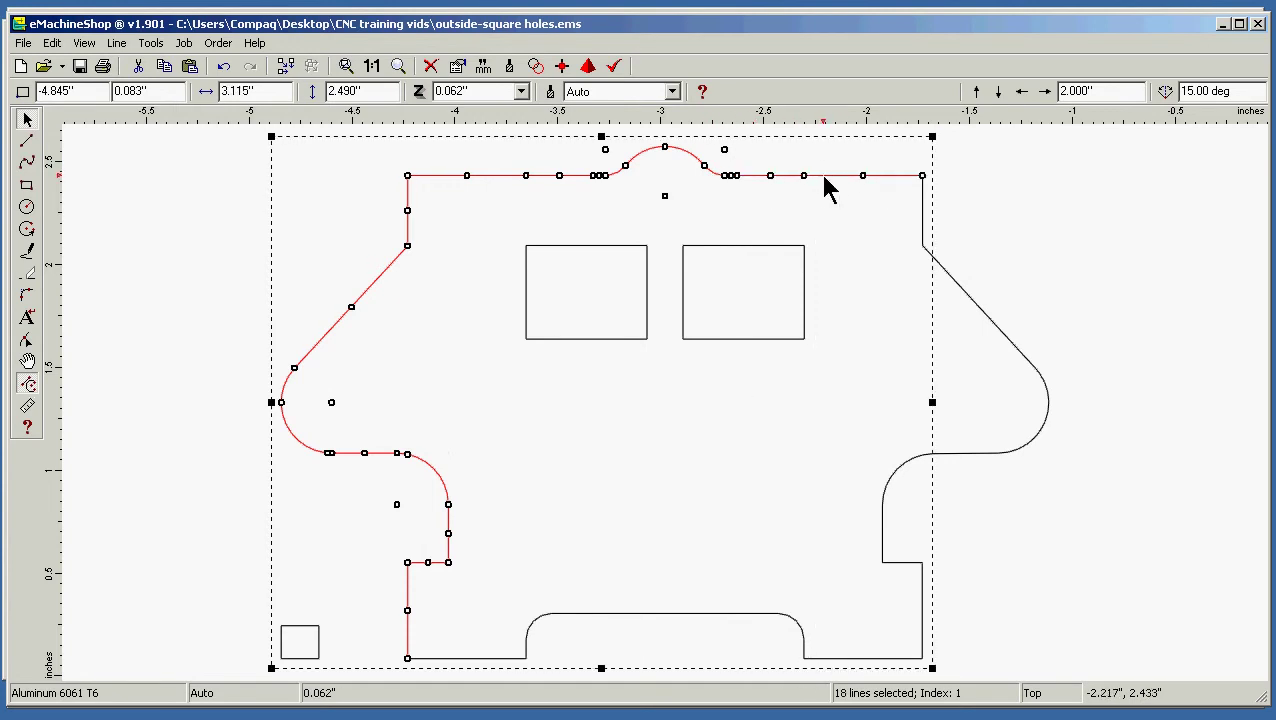
- Add the profile's right side to the selection, from the upper-right corner around the lobe down to the lower-right foot's vertical edge
left_click(923, 213, "shift")
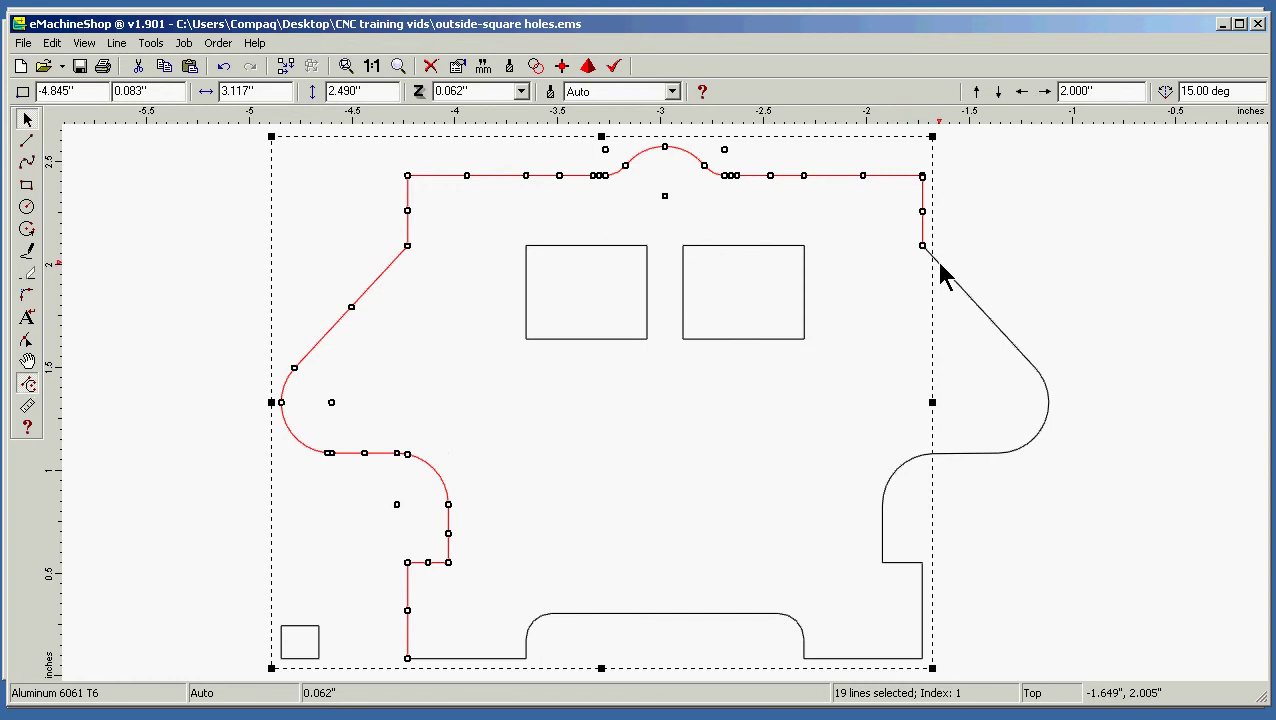
left_click(941, 267, "shift")
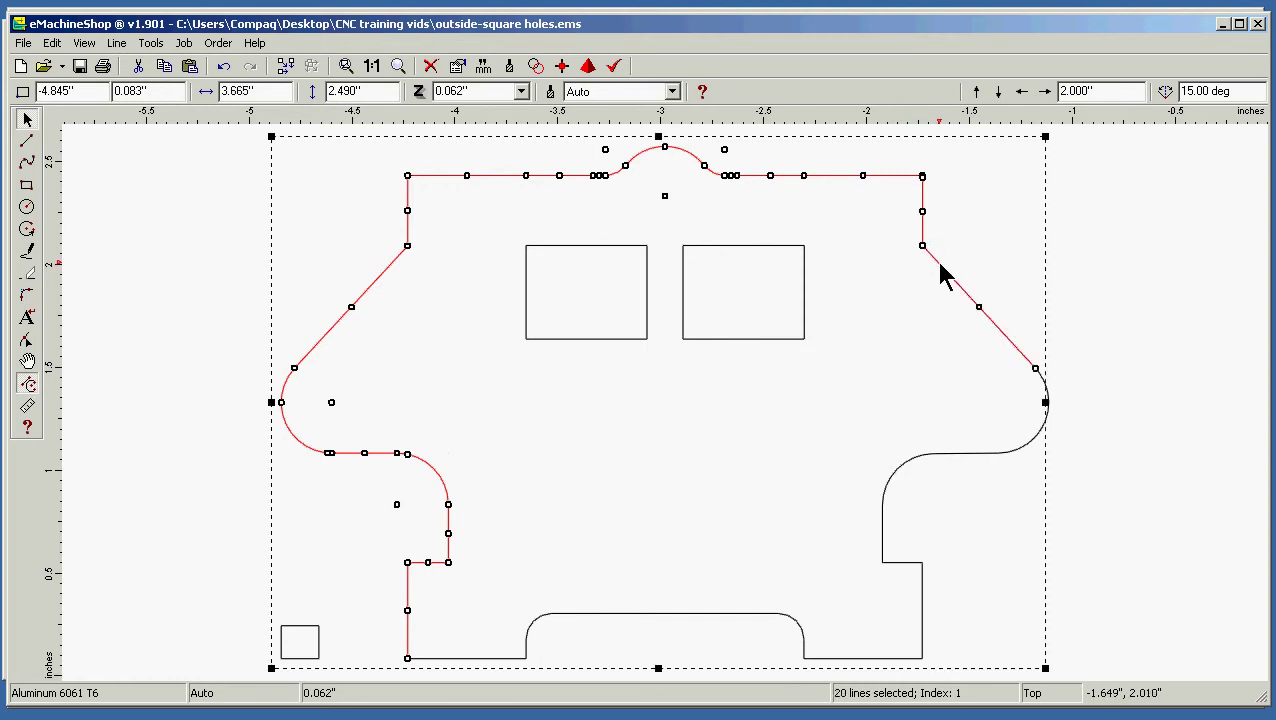
left_click(1044, 387, "shift")
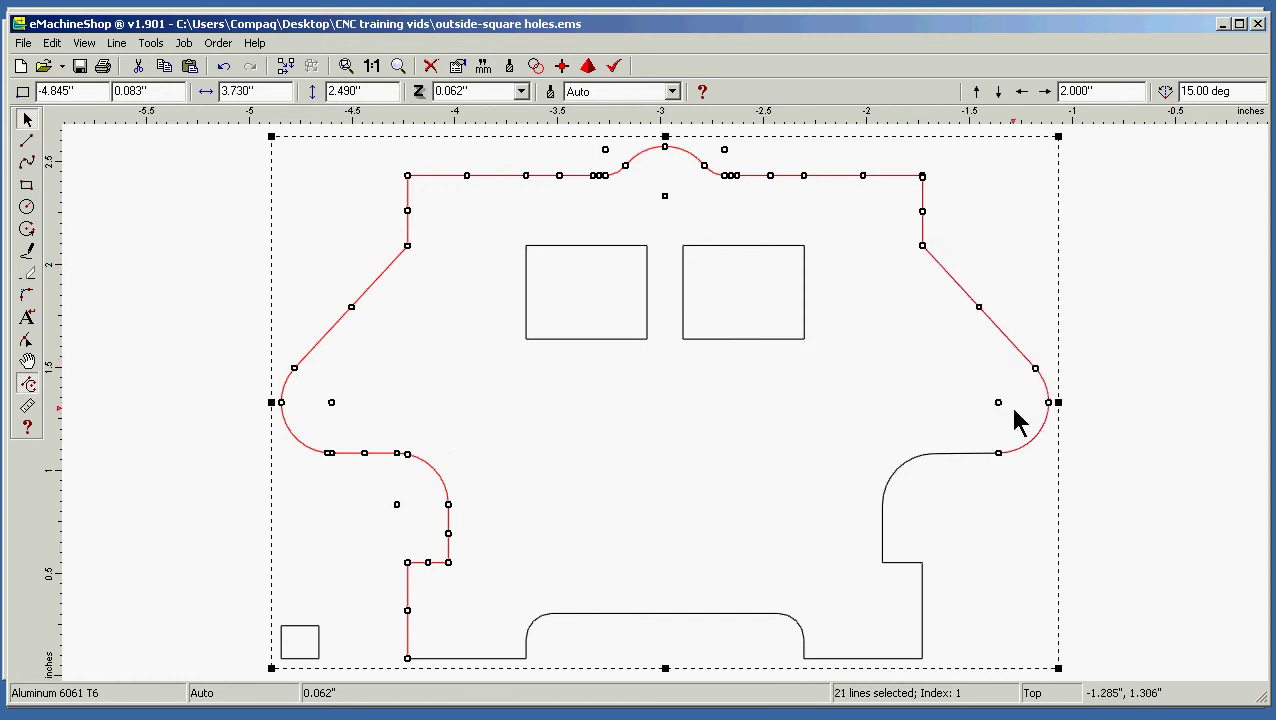
left_click(975, 455, "shift")
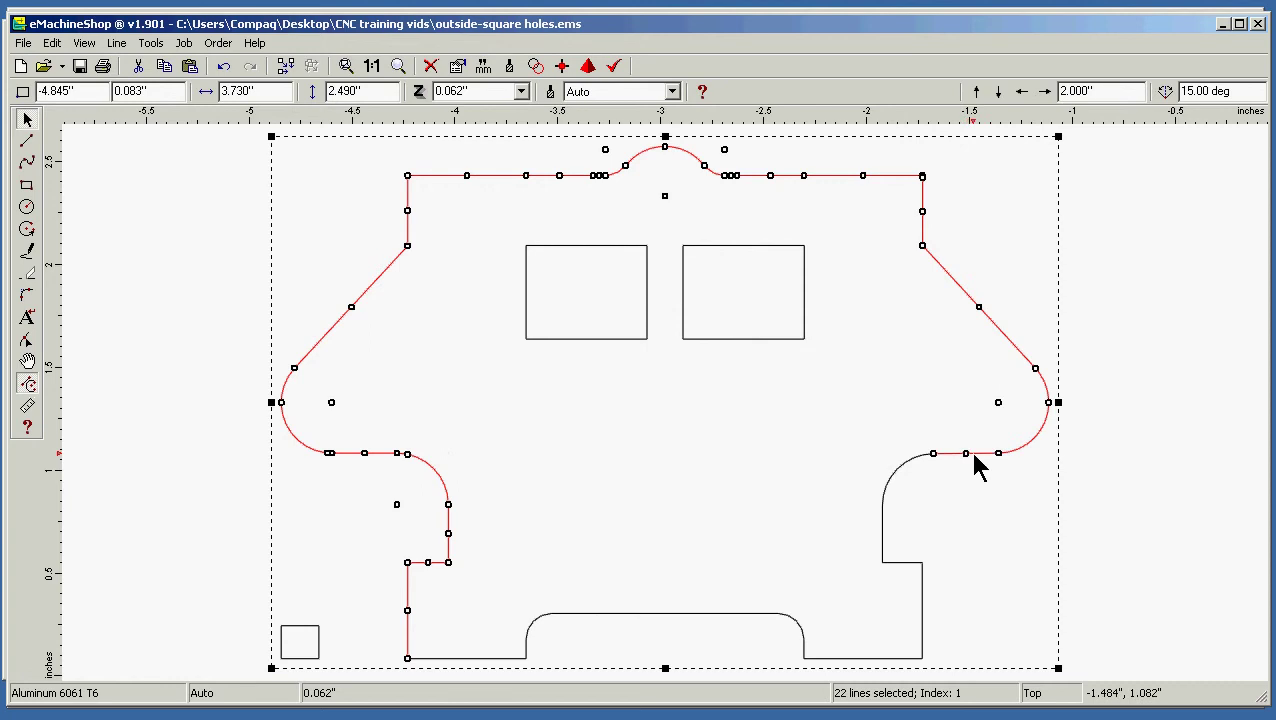
left_click(911, 463, "shift")
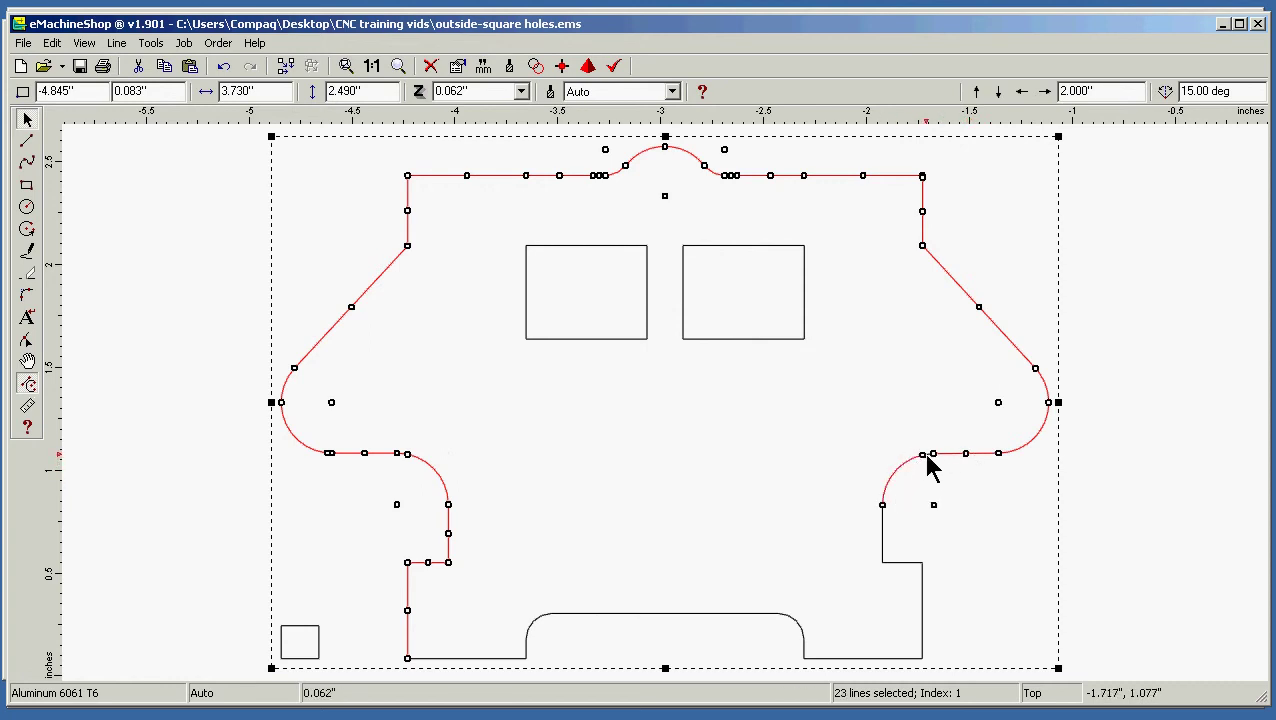
left_click(928, 463, "shift")
left_click(928, 463, "shift")
left_click(906, 470, "shift")
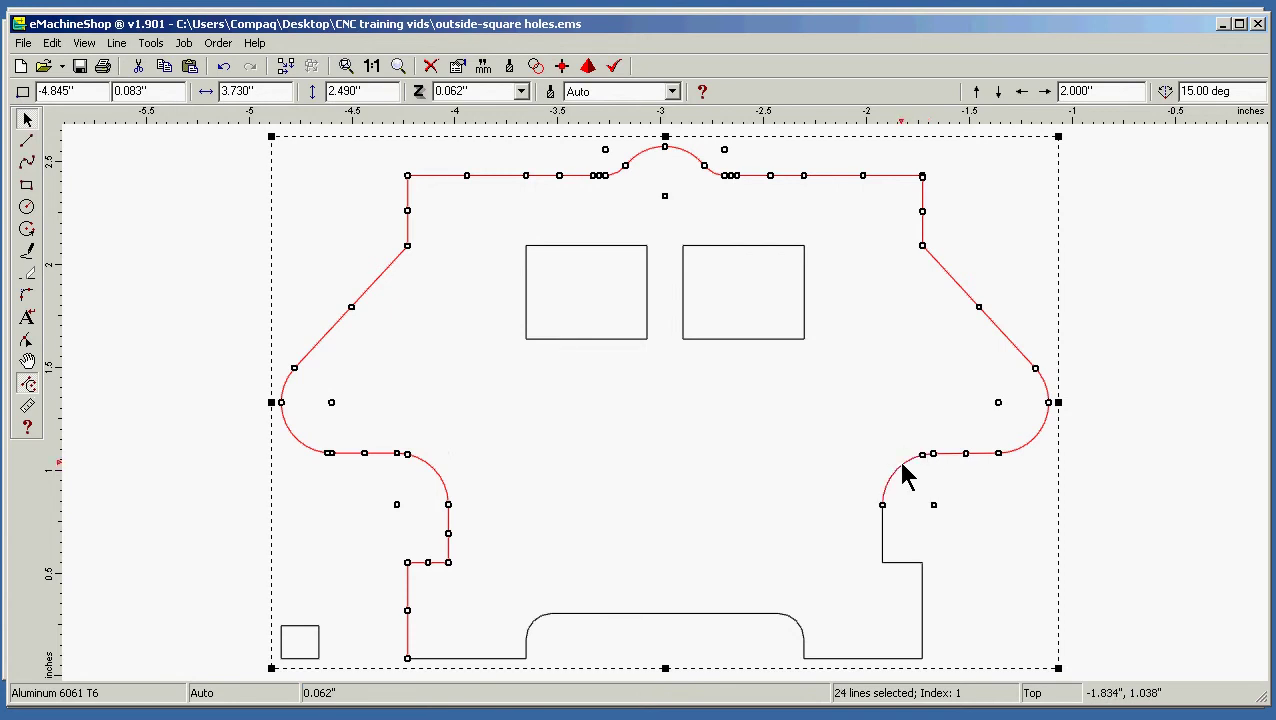
left_click(883, 535, "shift")
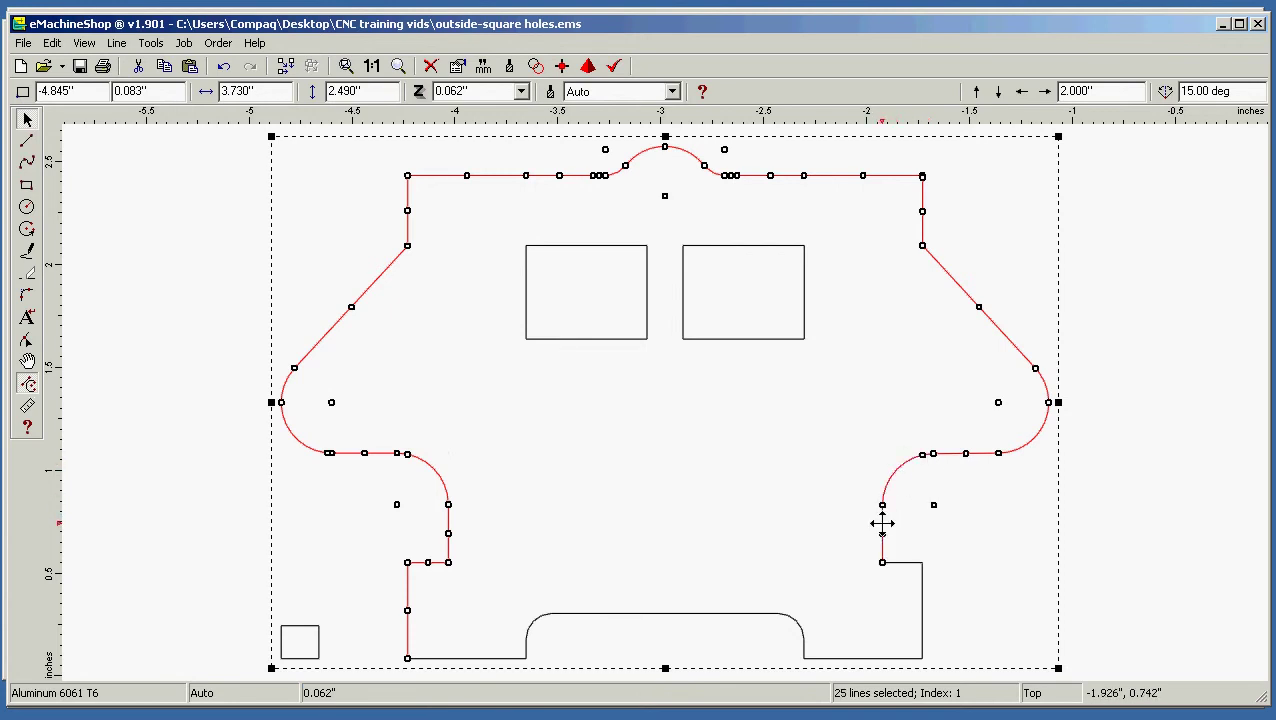
left_click(921, 580, "shift")
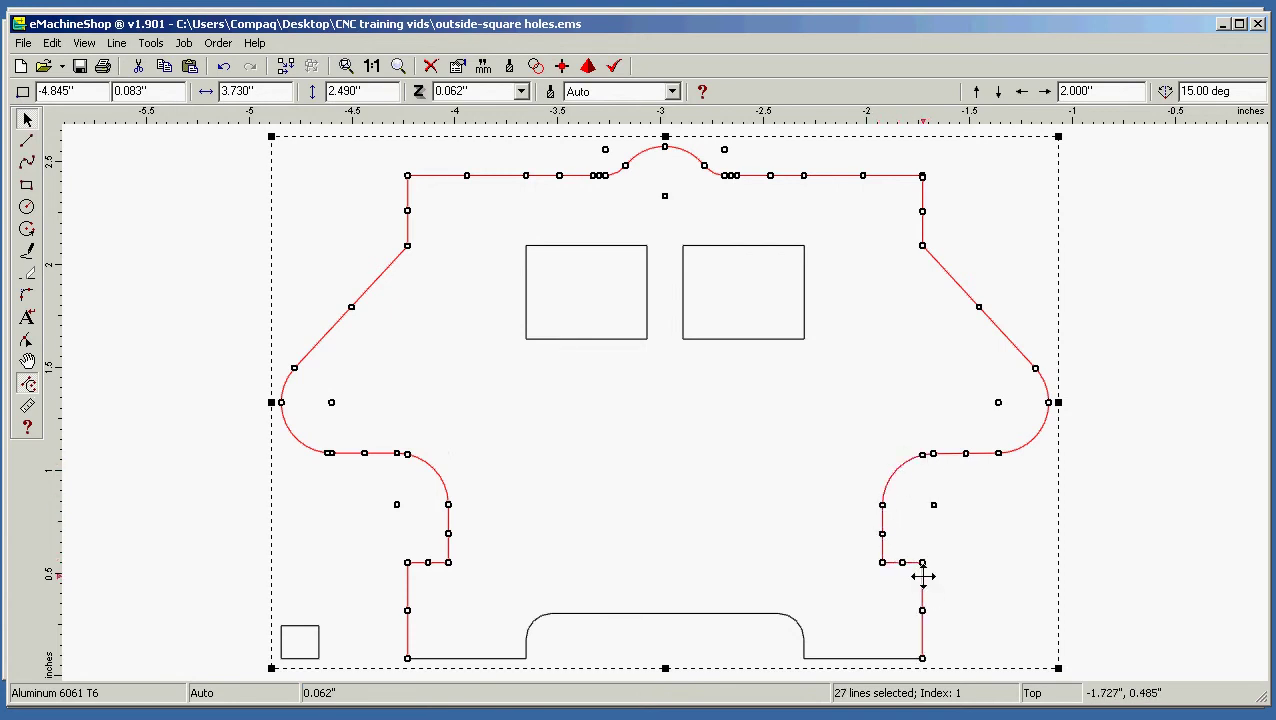
- Add the profile's bottom edge, including both feet and the central recess with its rounded corners, to the selection, and clear the selection
left_click(892, 658, "shift")
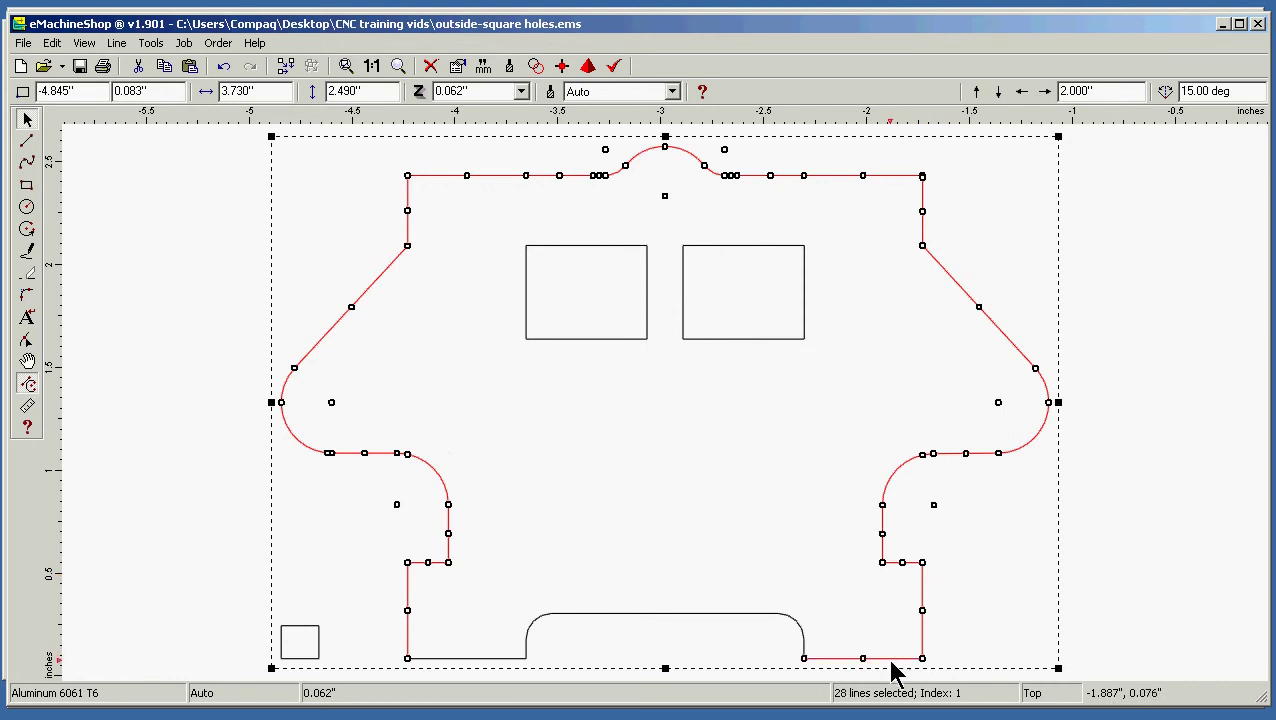
left_click(804, 643, "shift")
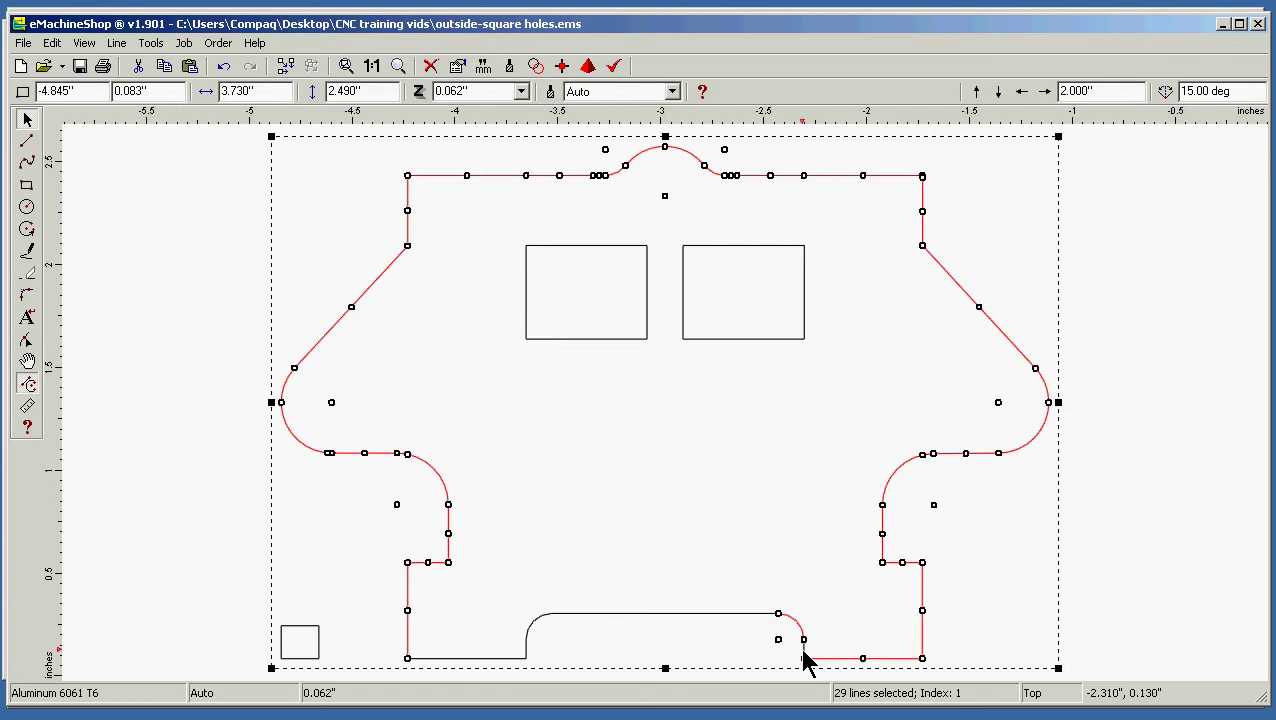
left_click(803, 648, "shift")
left_click(758, 614, "shift")
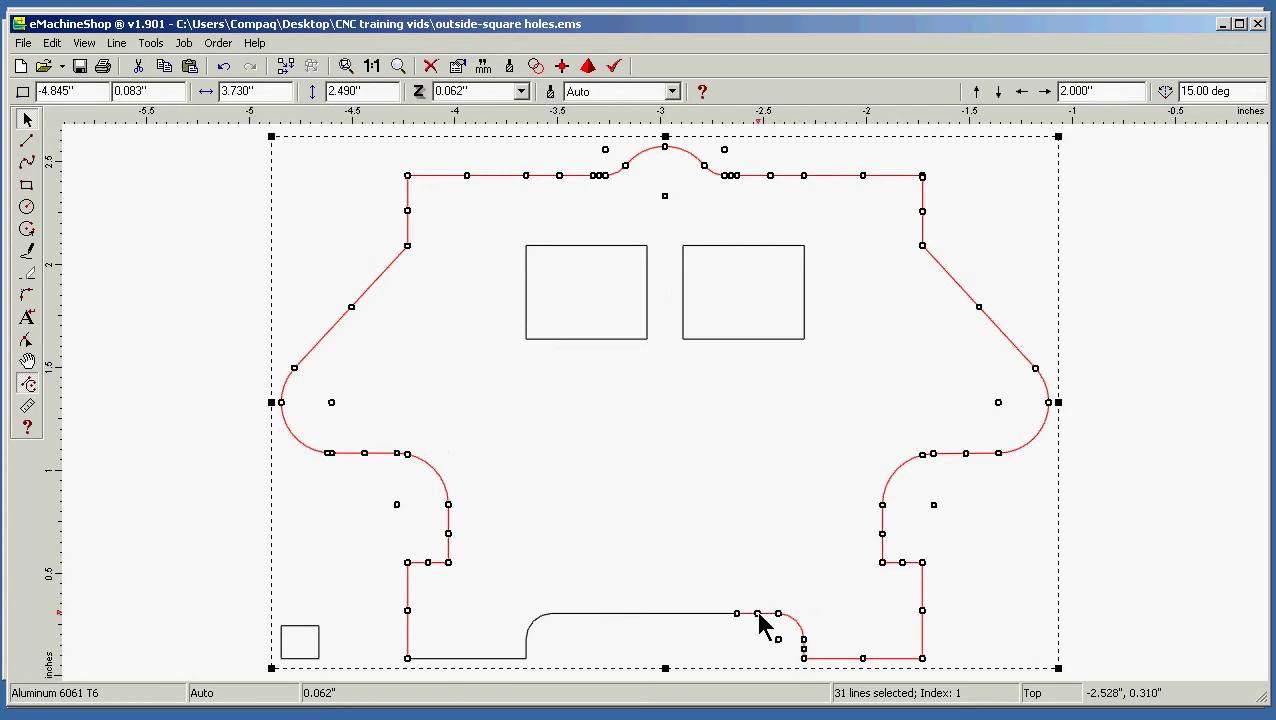
left_click(733, 614, "shift")
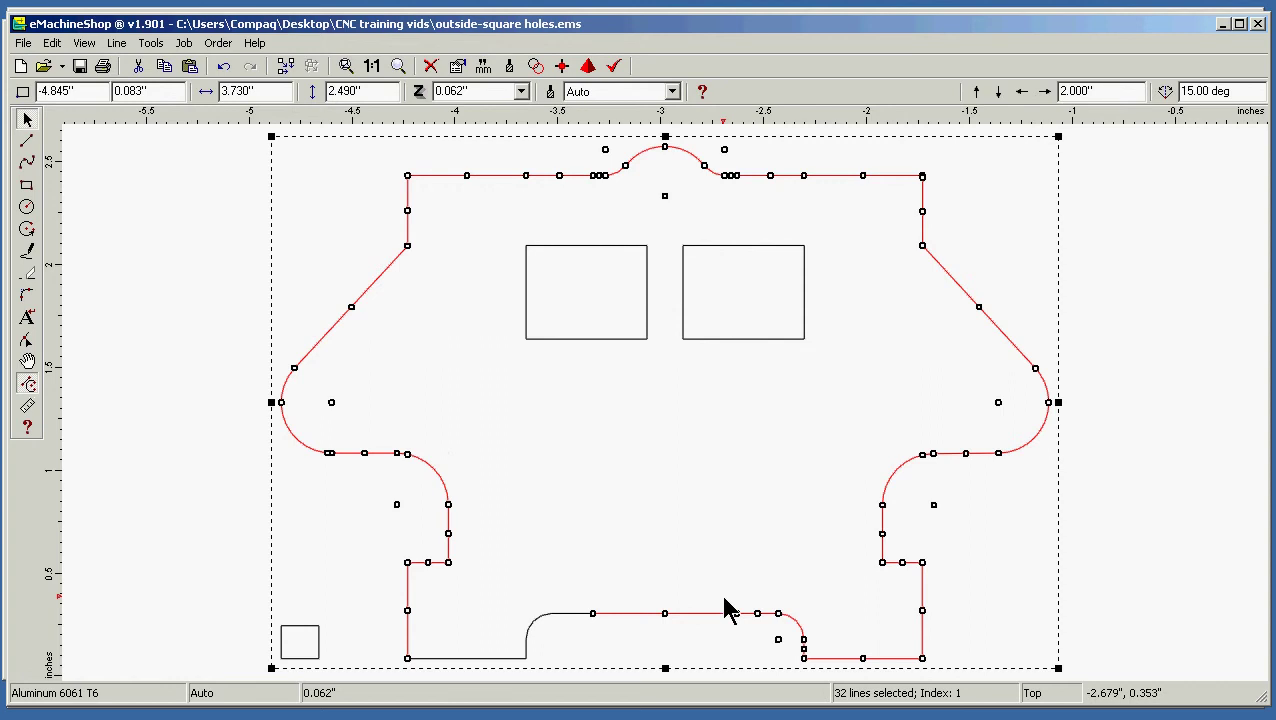
left_click(586, 612, "shift")
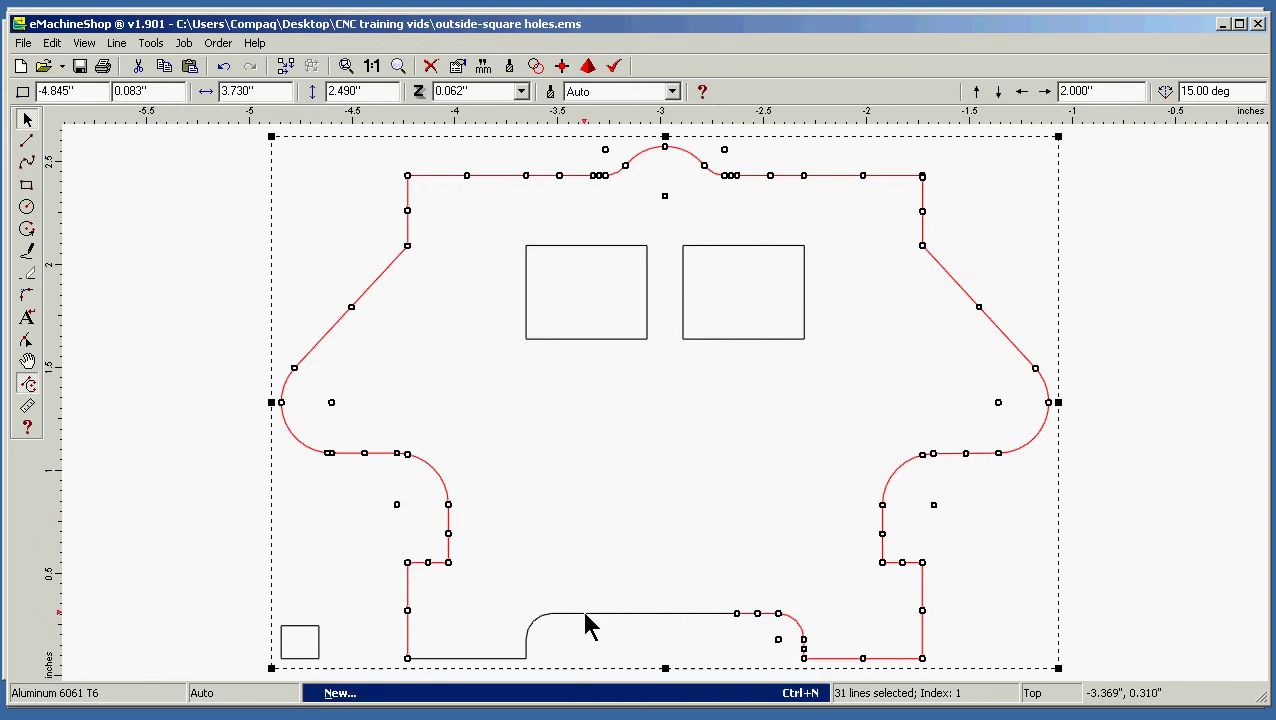
left_click(584, 615, "shift")
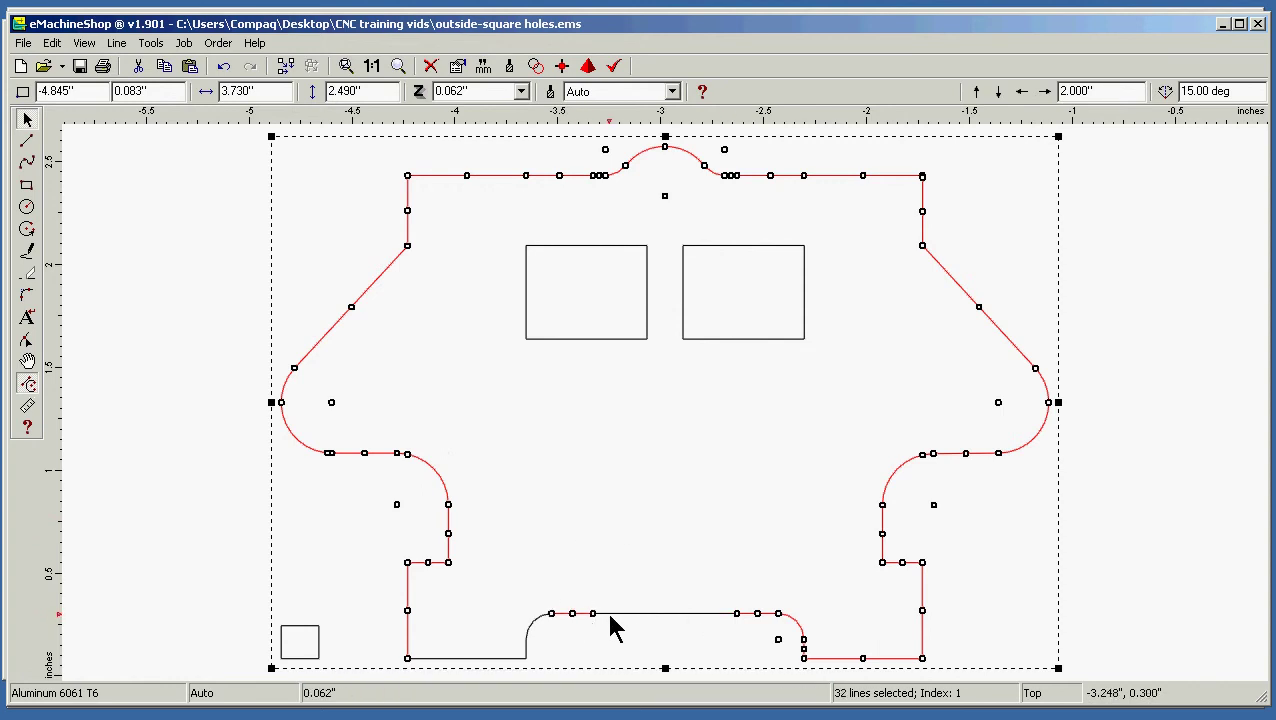
left_click(612, 614, "shift")
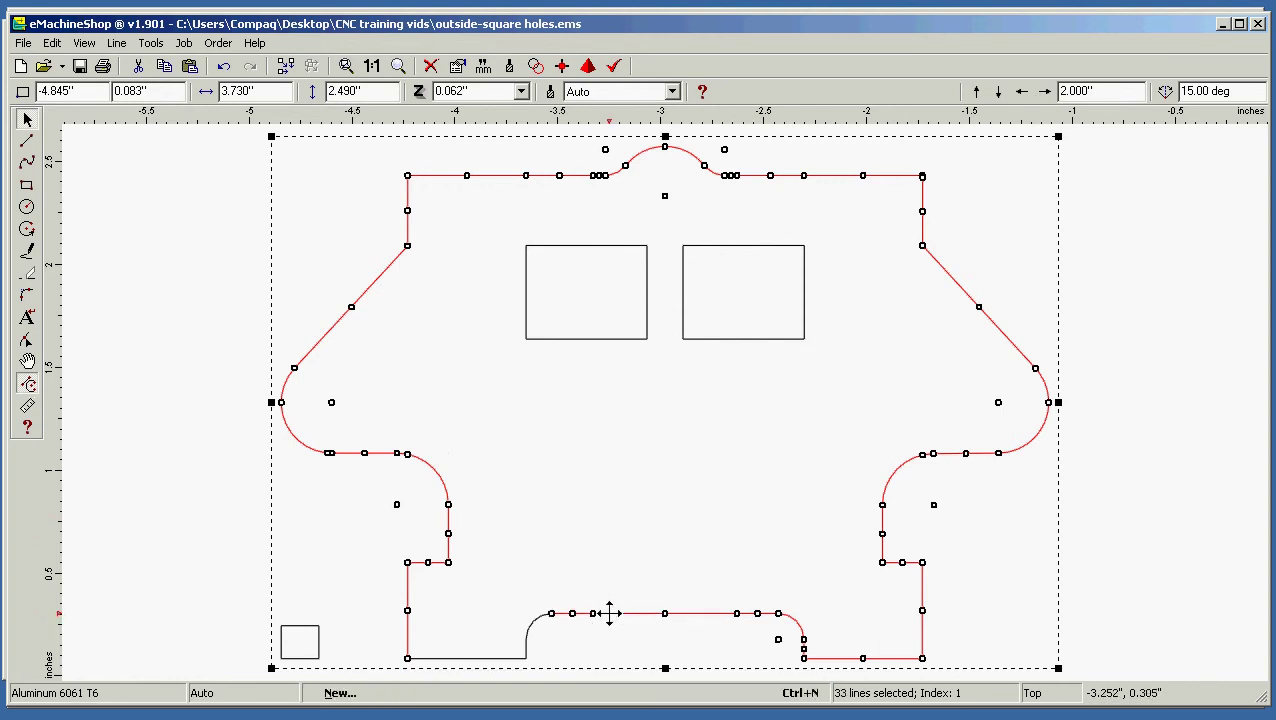
left_click(539, 617, "shift")
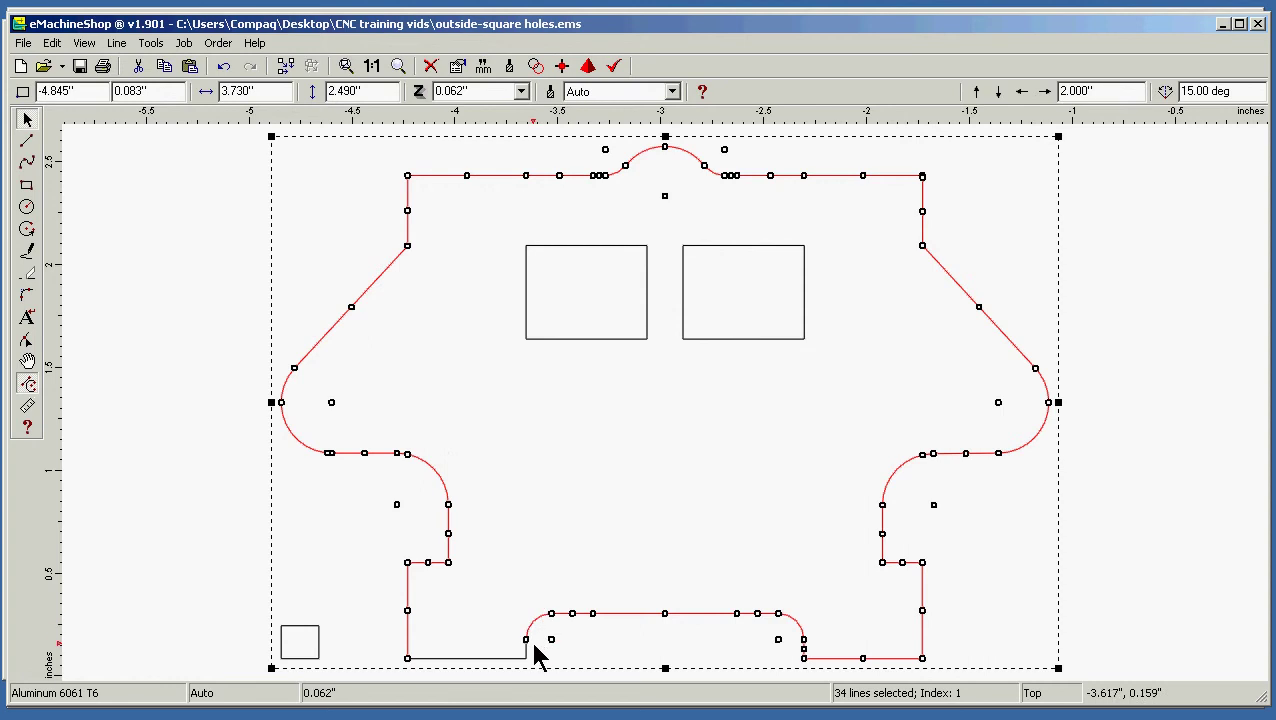
left_click(525, 652, "shift")
left_click(519, 658, "shift")
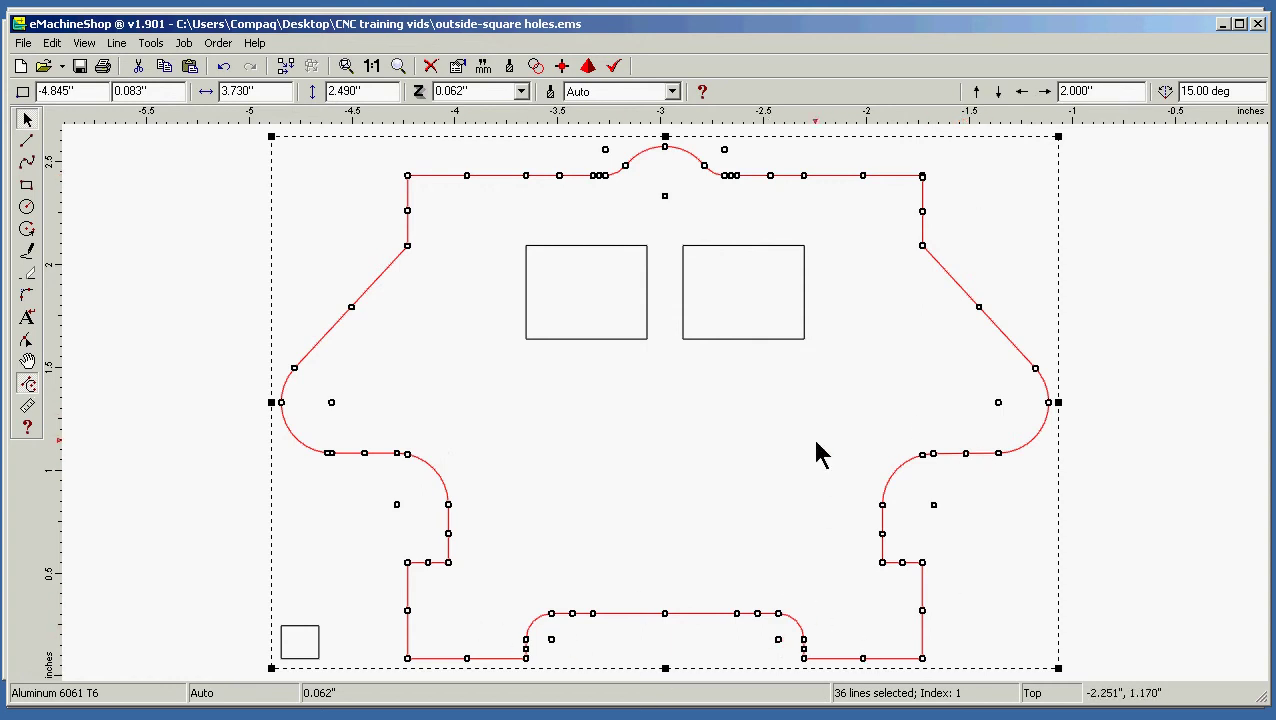
left_click(209, 474)
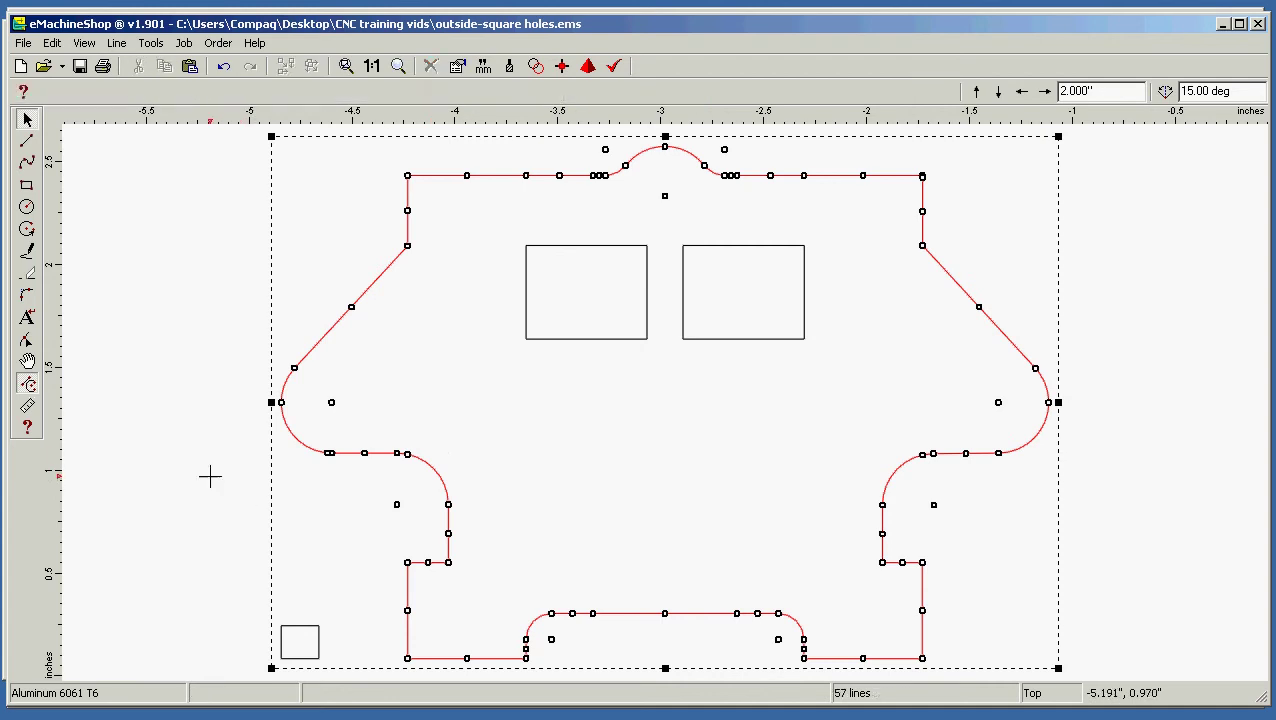
- Replace the overlapping short segments beneath the left lobe with one line, about 0.39 inch long, joining the two arc ends
left_click(316, 449)
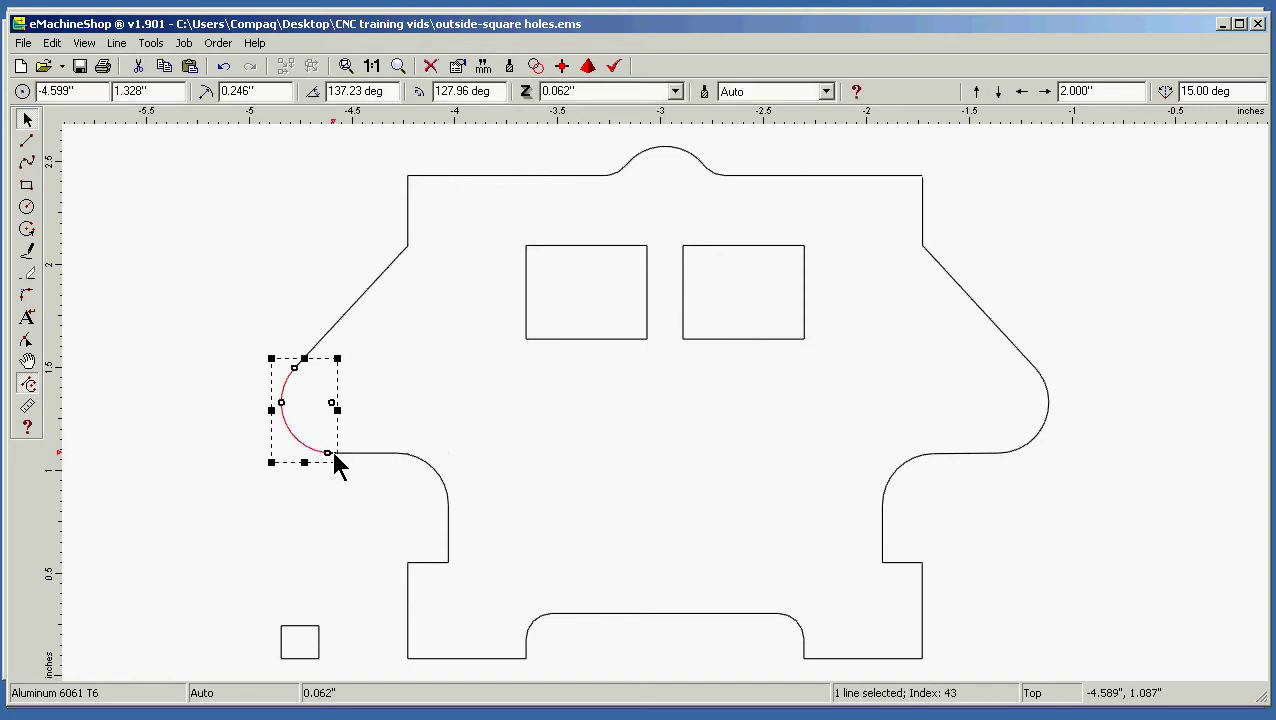
left_click(335, 455, "shift")
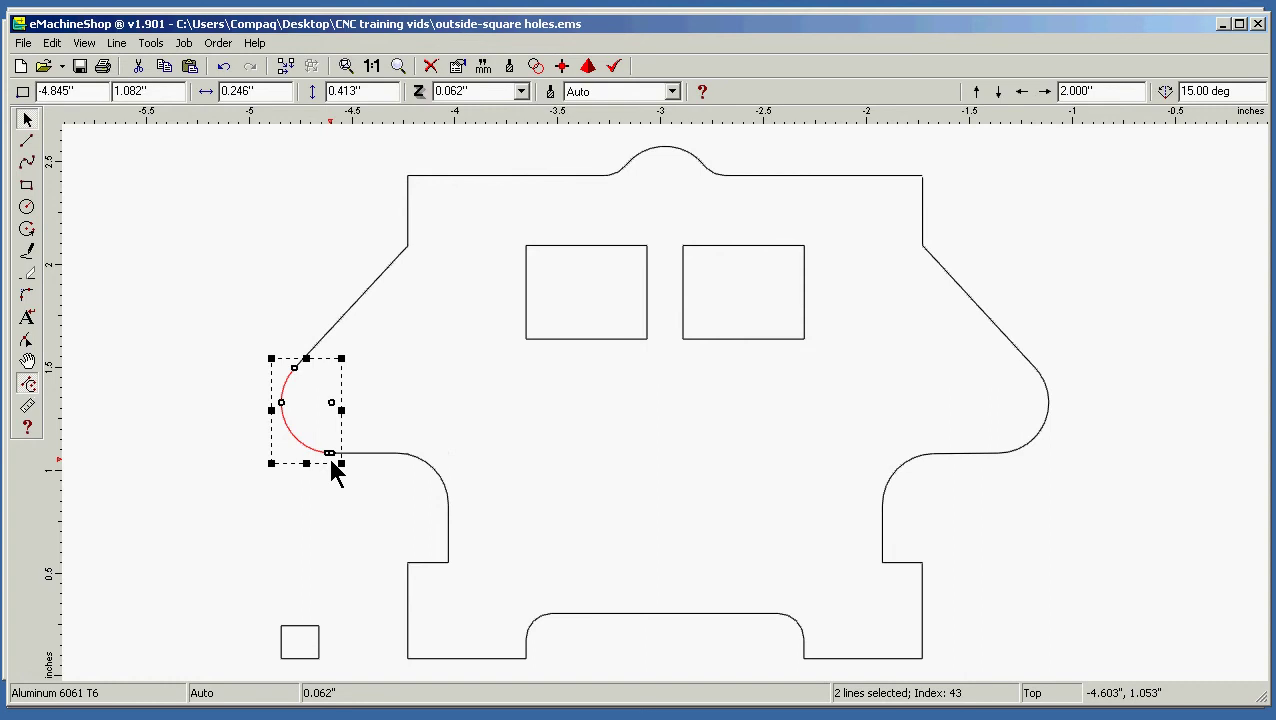
left_click_drag(322, 460, 415, 451)
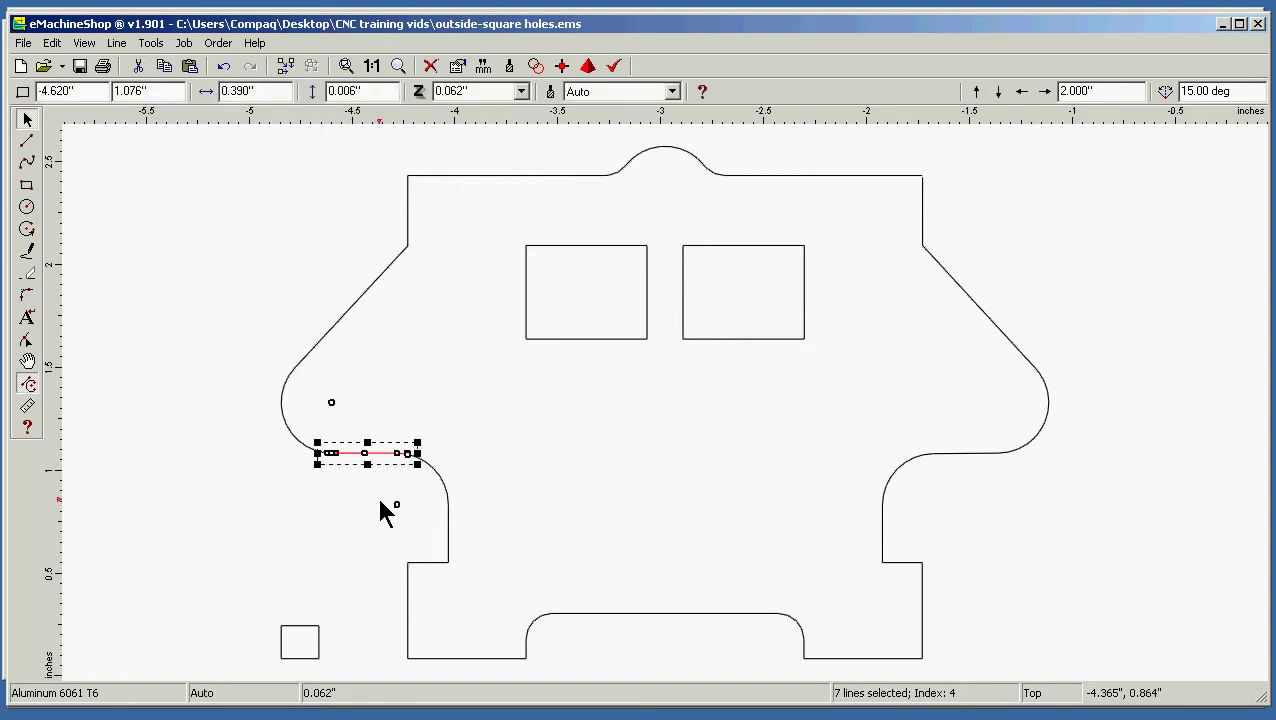
key("Delete")
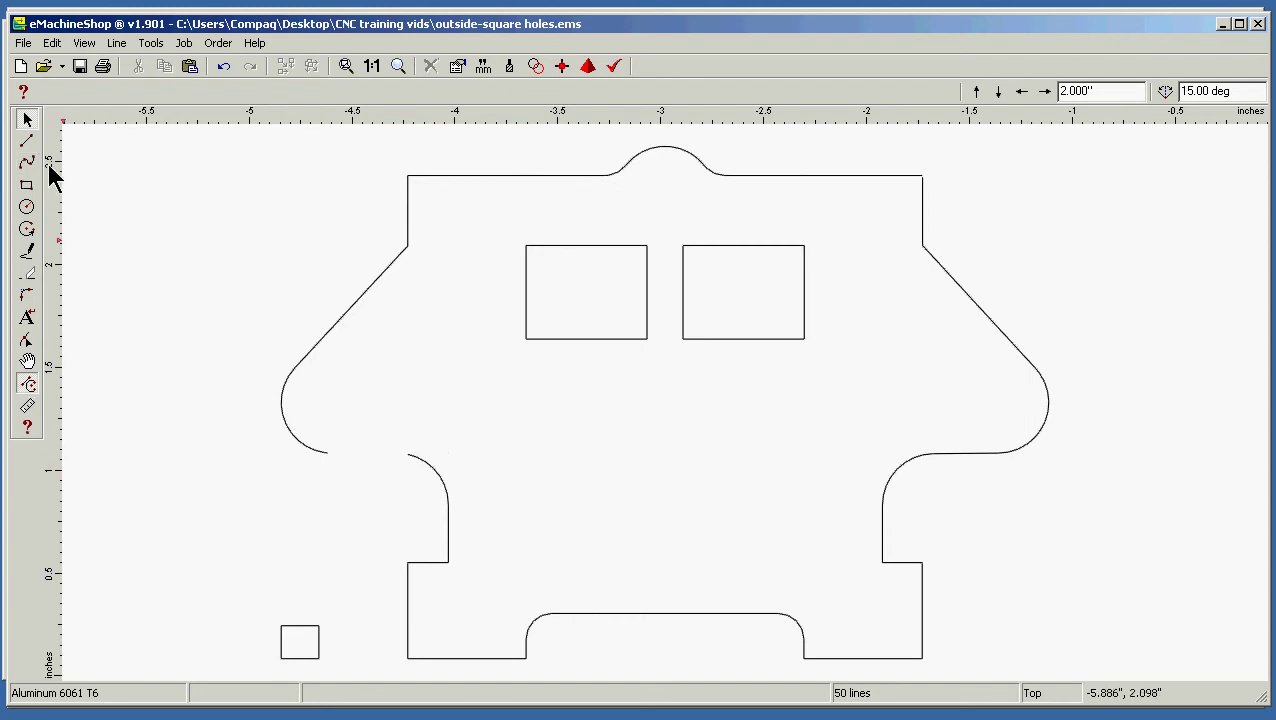
left_click(26, 141)
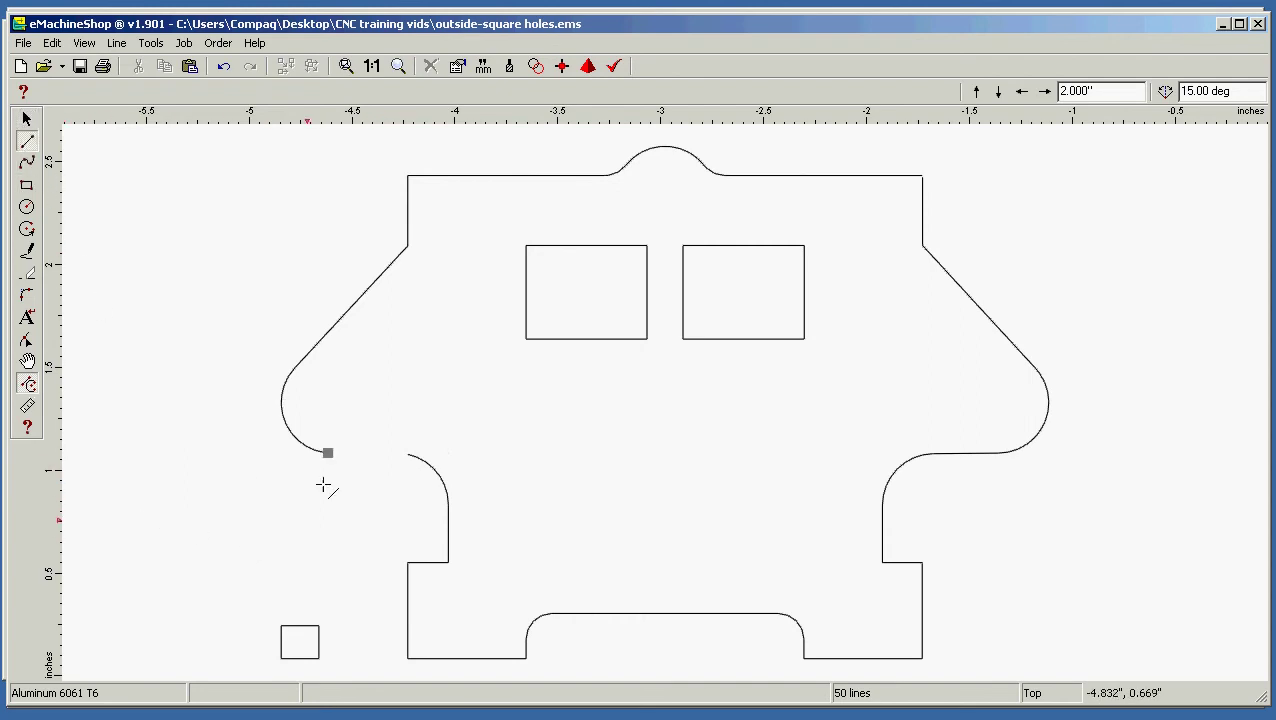
left_click(328, 454)
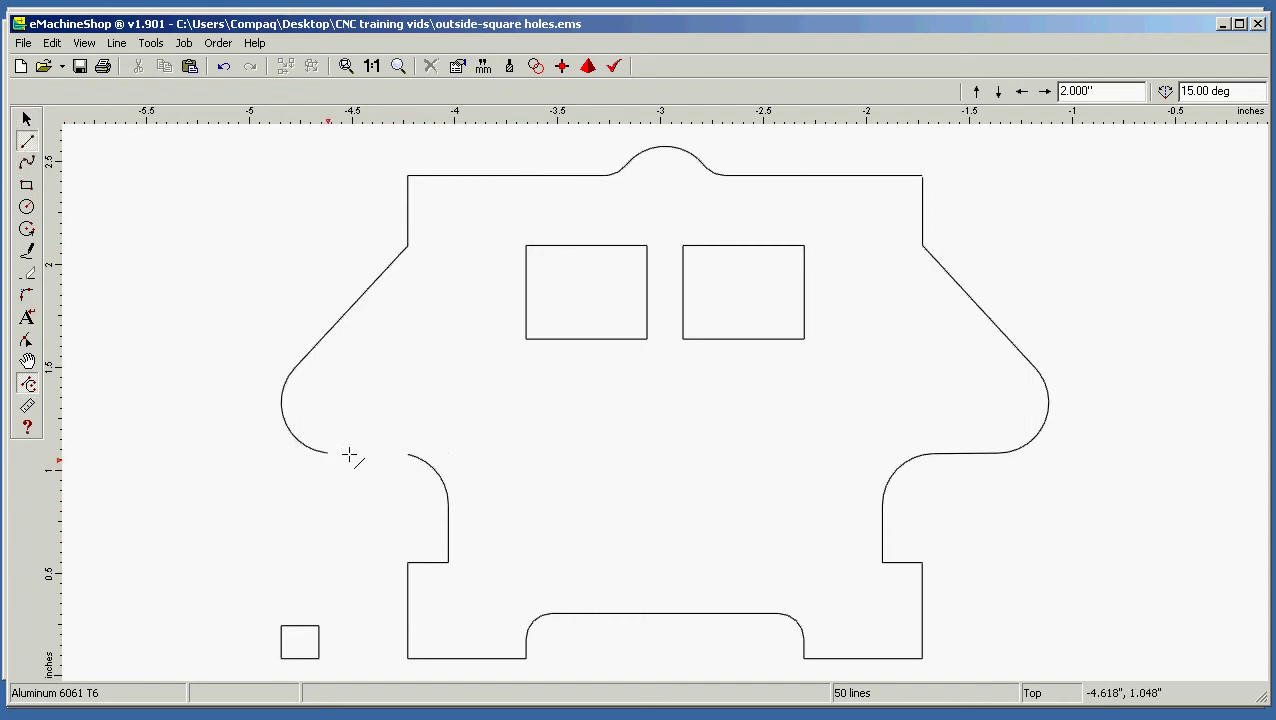
left_click(407, 455)
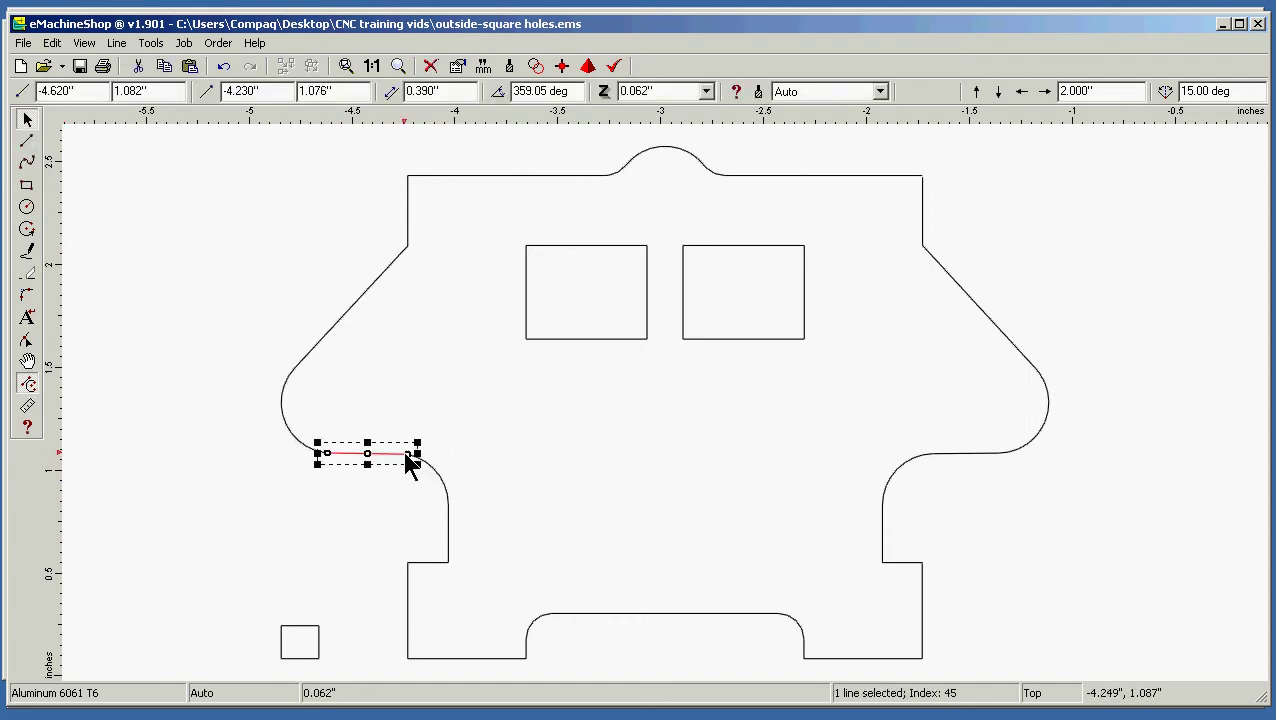
- Replace the segments beneath the right lobe with a single line joining the foot's arc end to the lobe's arc end
left_click(930, 500)
left_click_drag(927, 470, 1010, 432)
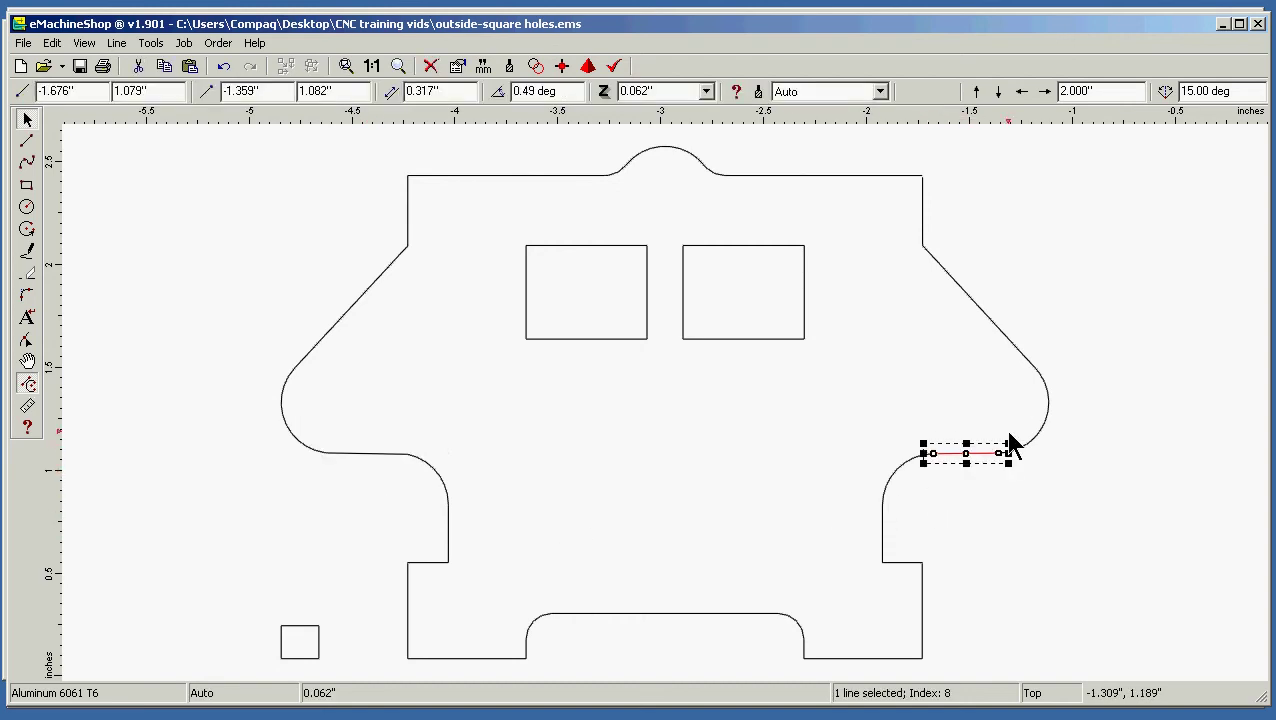
left_click(937, 505)
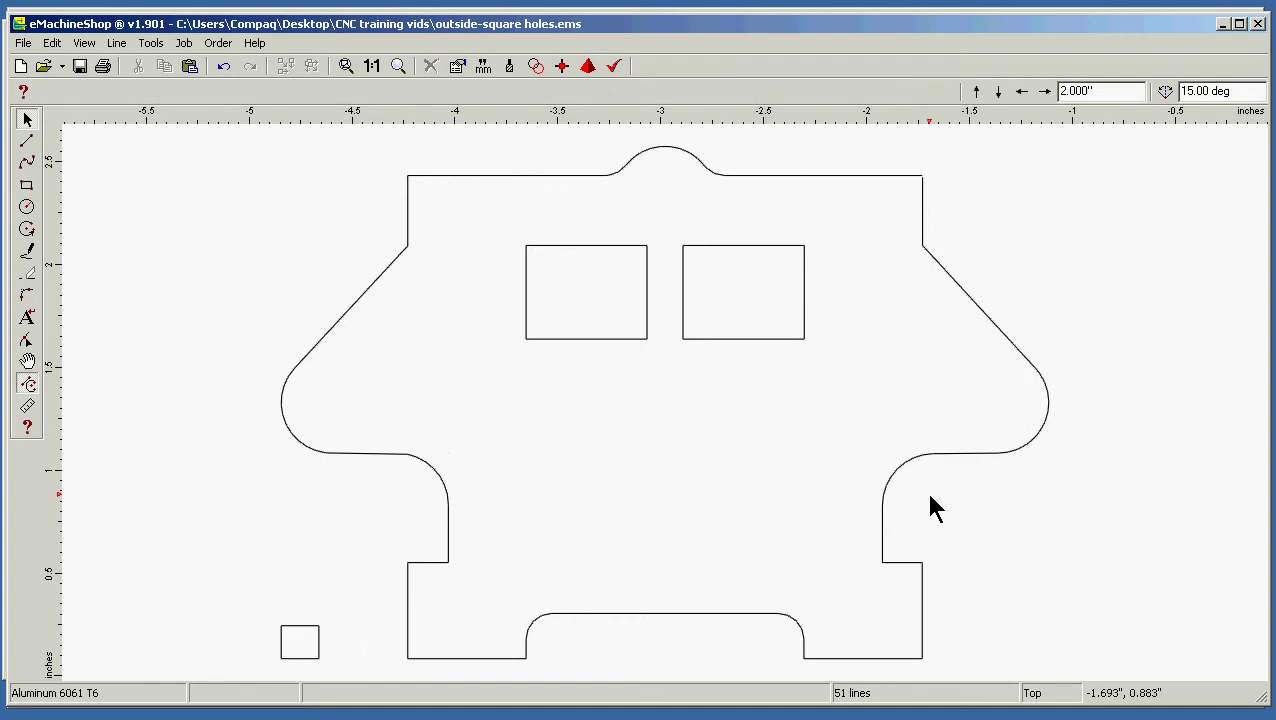
left_click_drag(920, 490, 1017, 410)
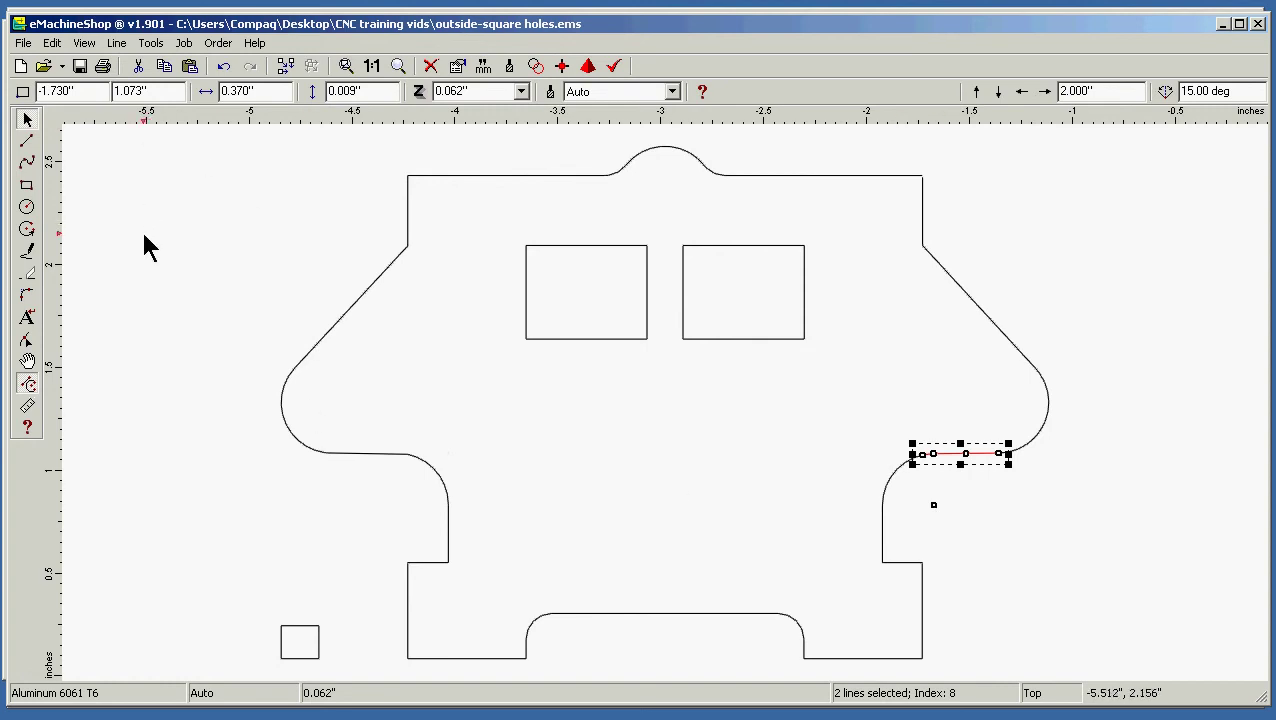
key("Delete")
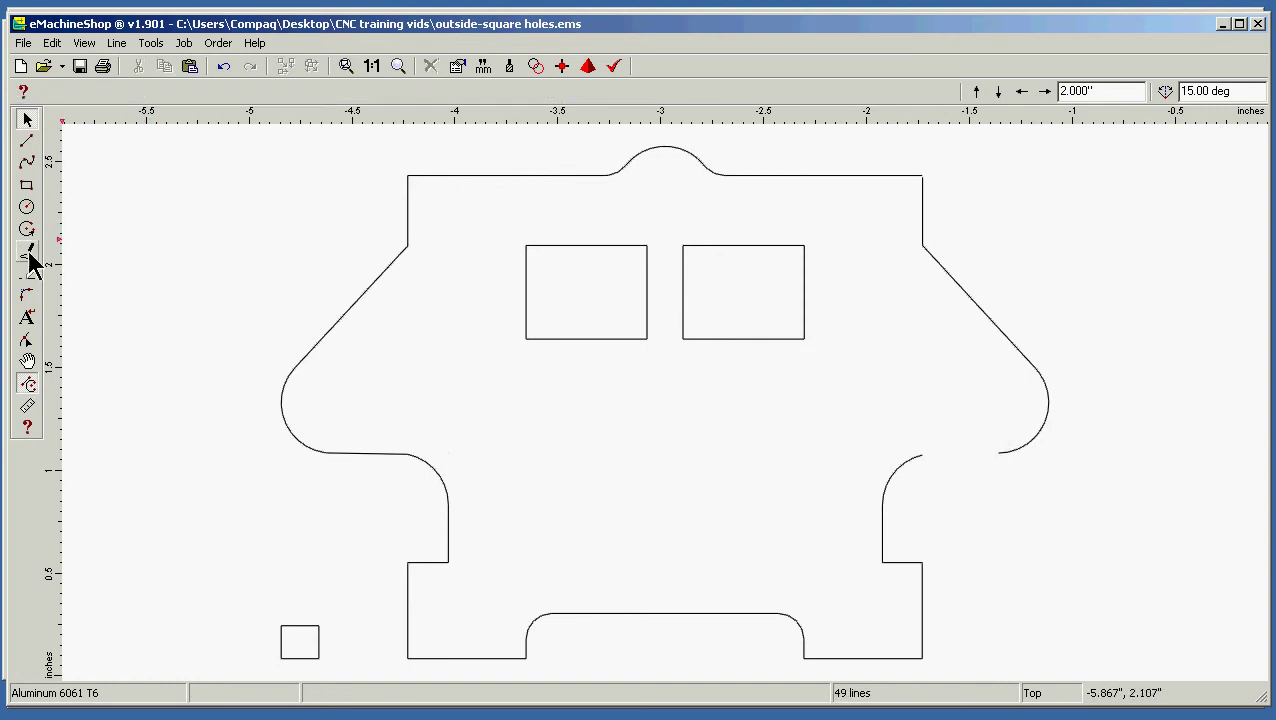
left_click(27, 143)
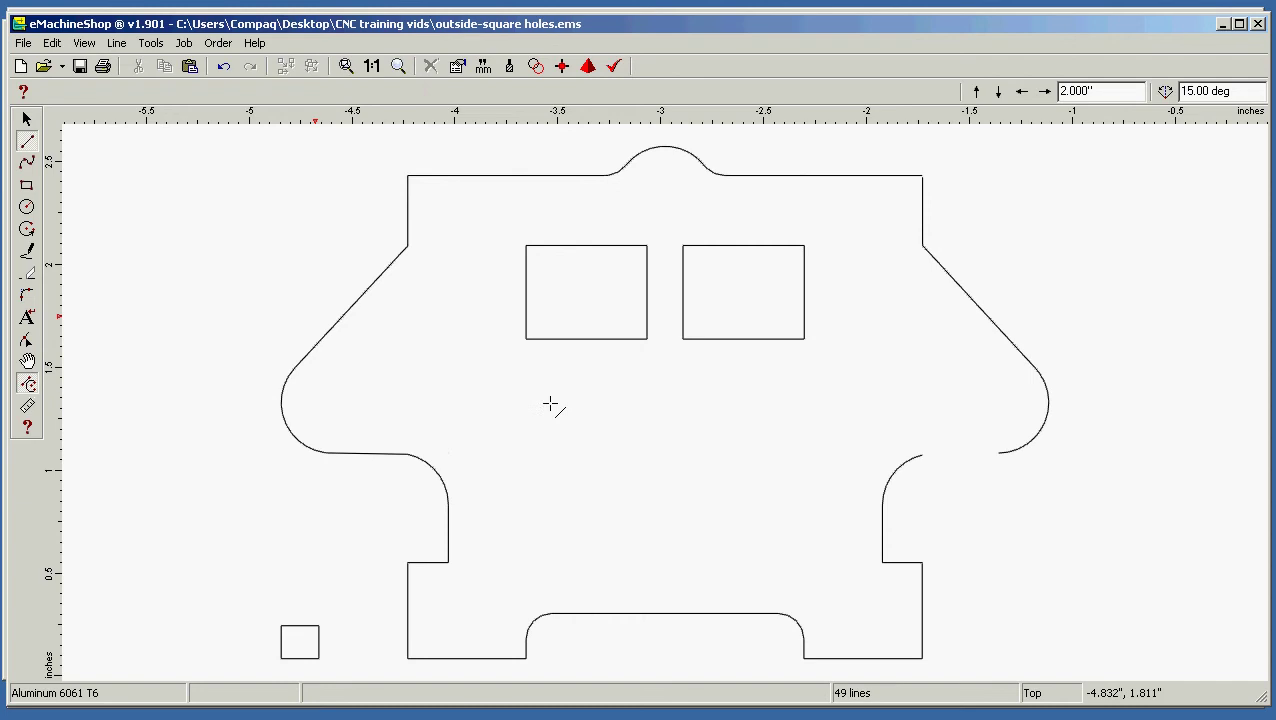
left_click(922, 455)
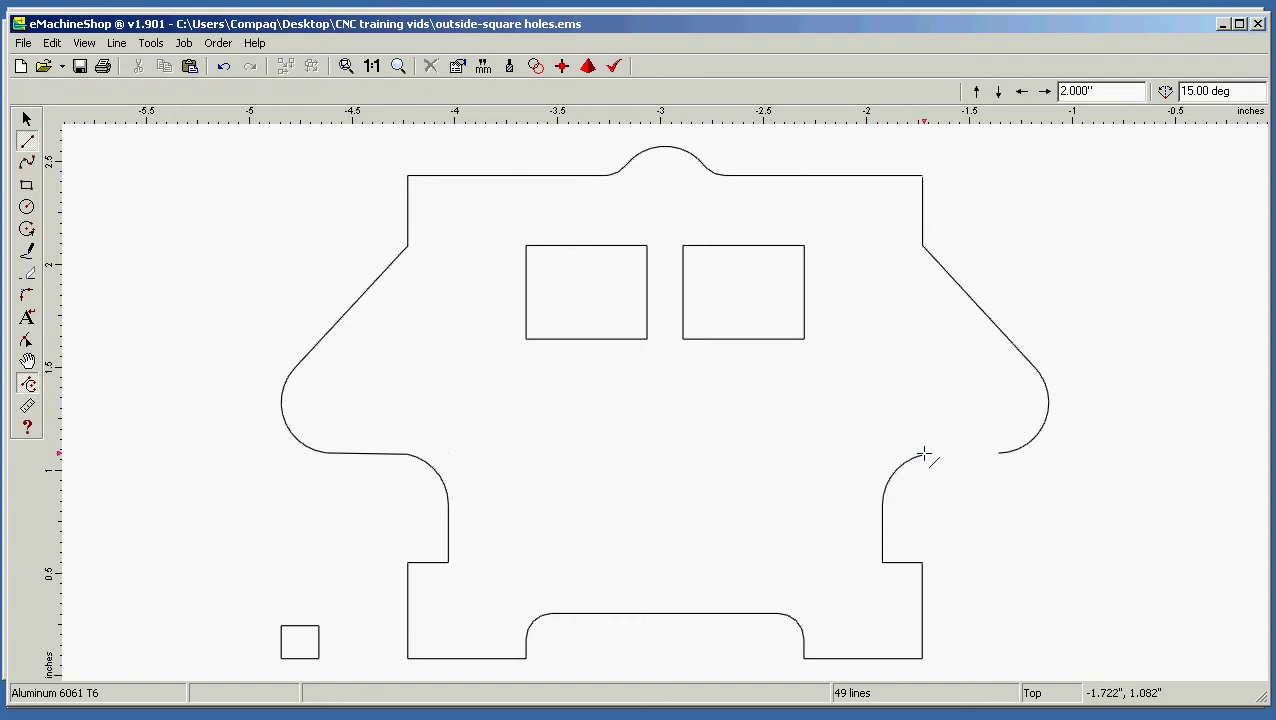
left_click(998, 455)
left_click(952, 220)
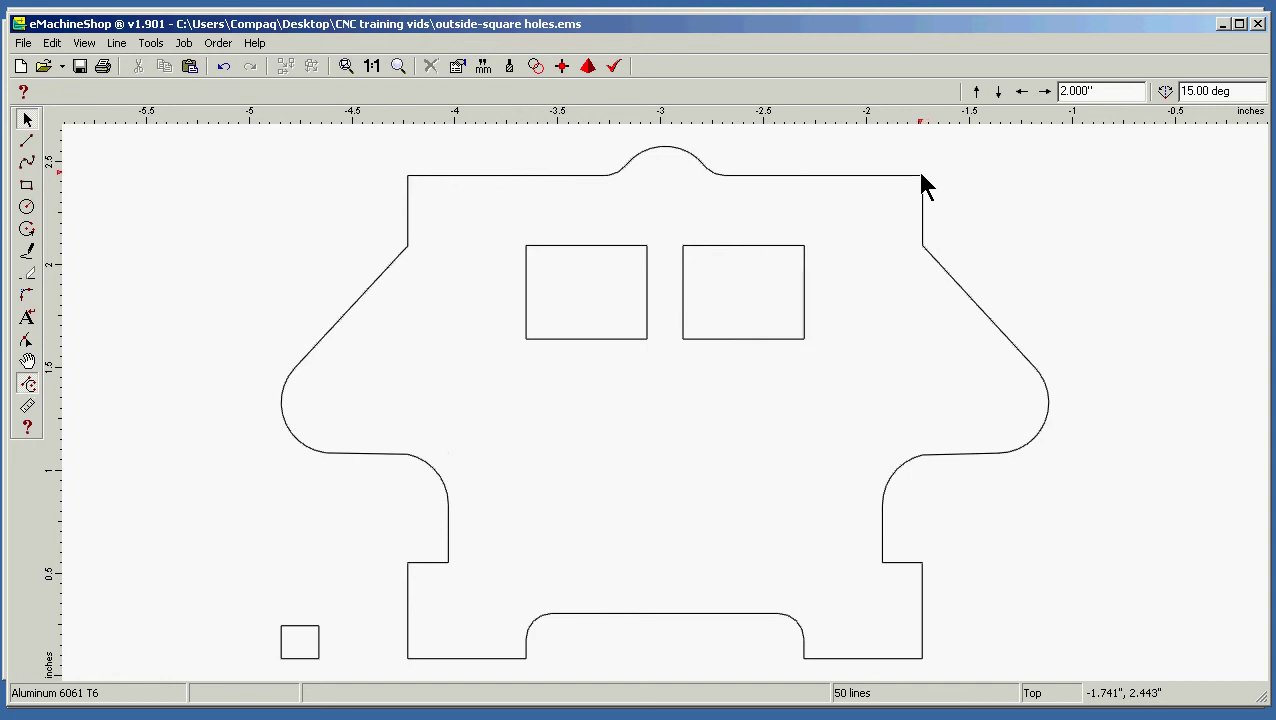
- Replace the profile's upper-right vertical edge with a line from the top edge's endpoint to the upper end of the slope
left_click(922, 205)
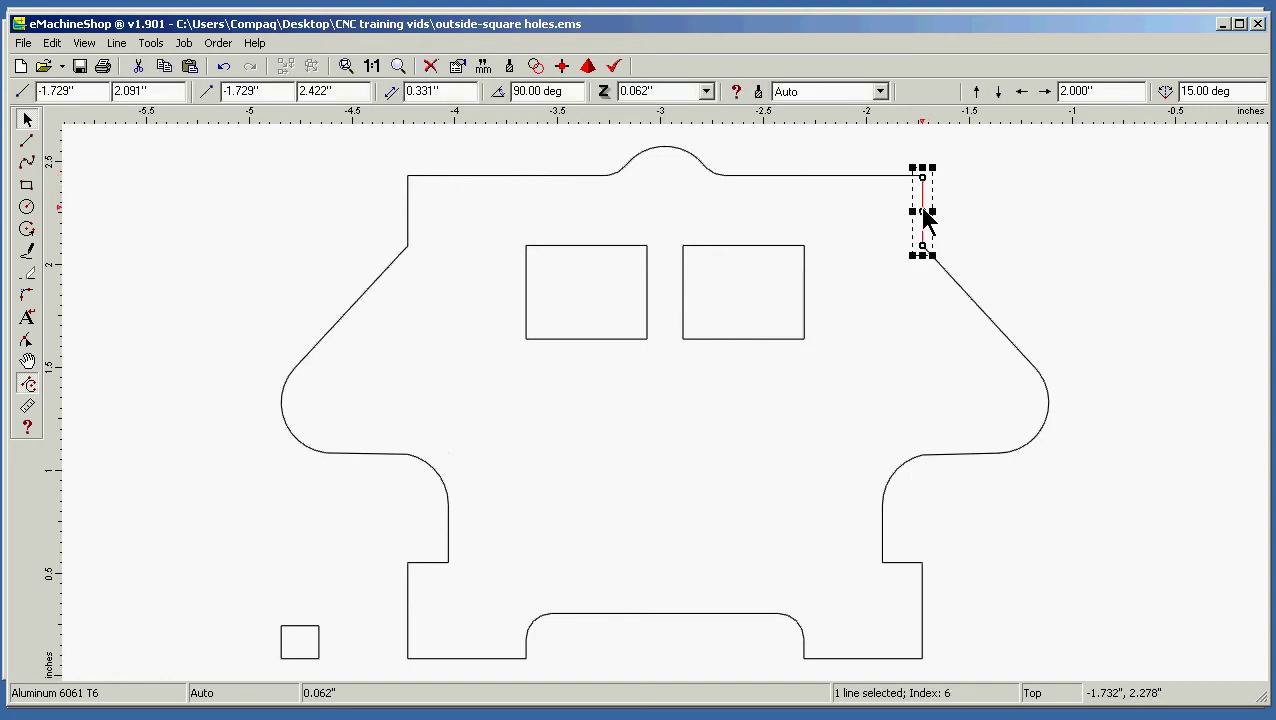
key("Delete")
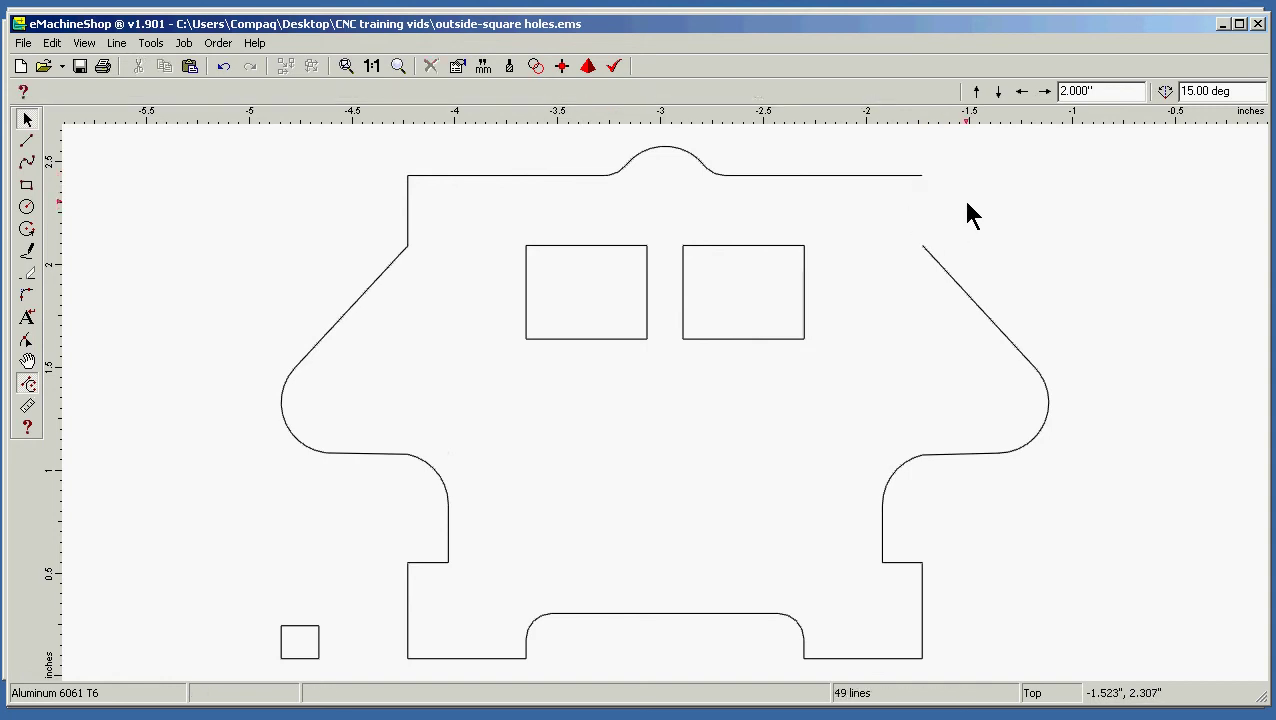
left_click(27, 141)
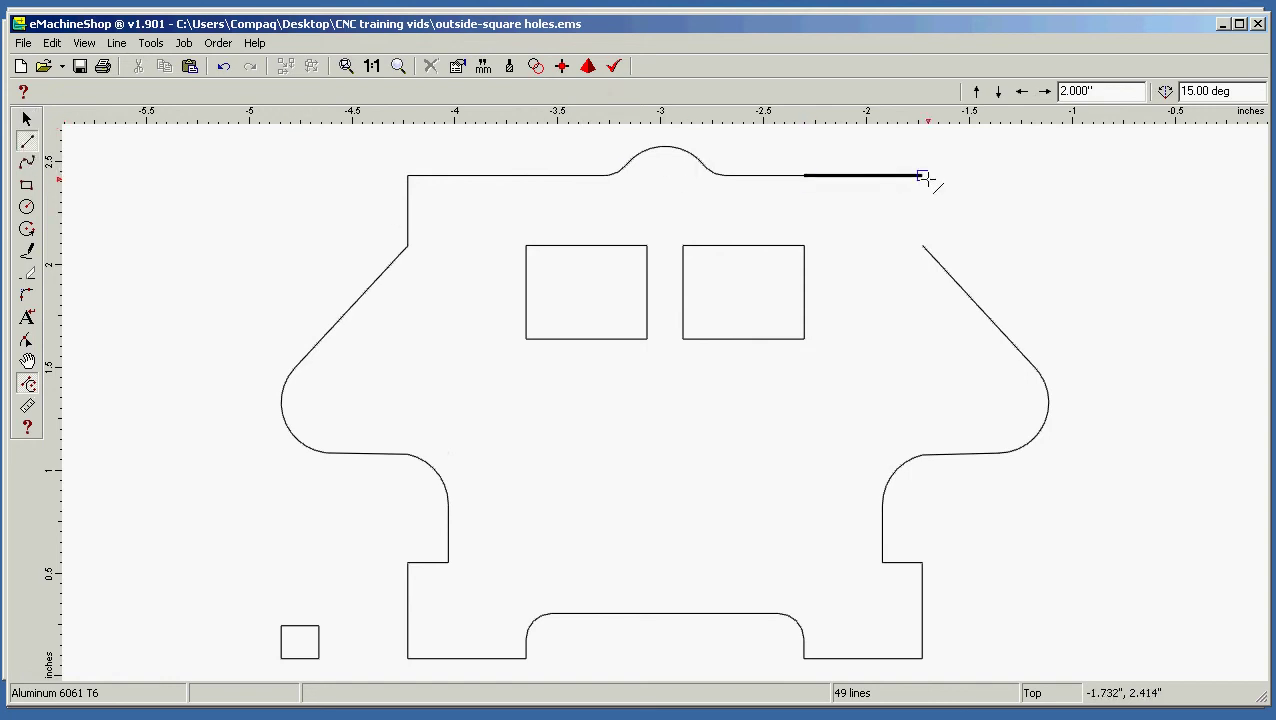
left_click_drag(922, 176, 922, 245)
key("Escape")
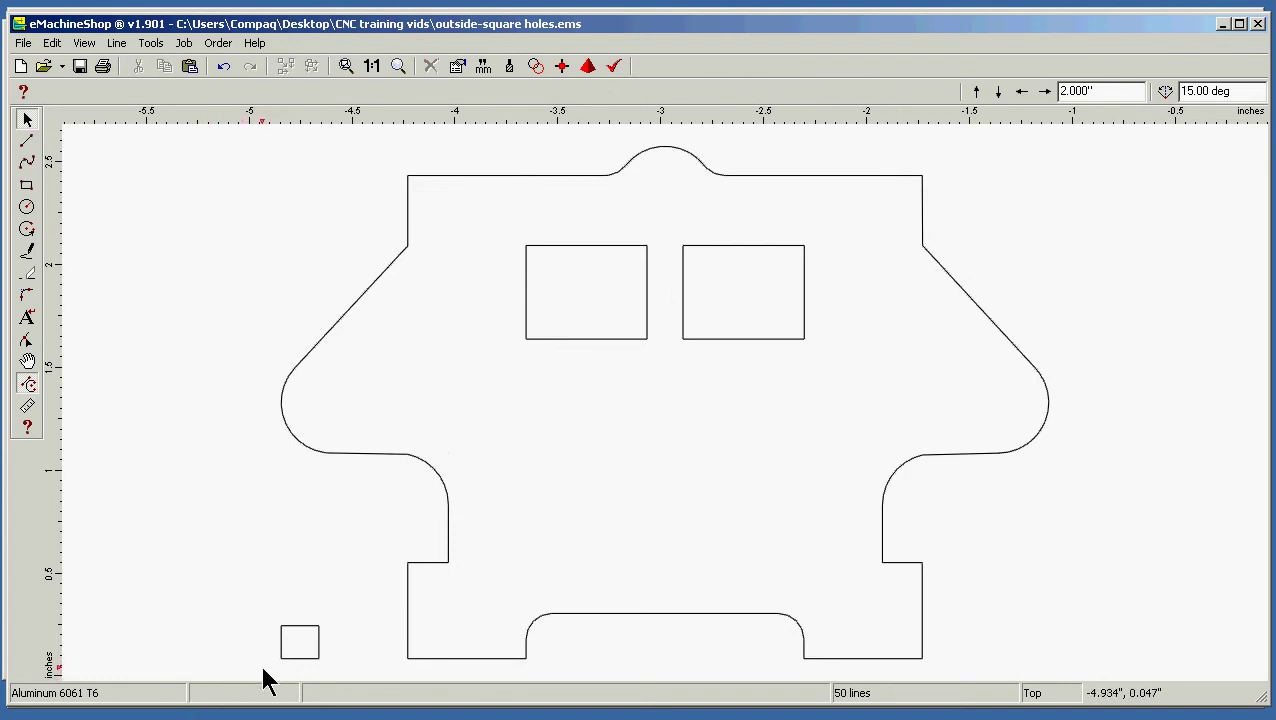
- Group all line segments of the left rectangular opening into one object, leaving nothing selected
left_click_drag(244, 668, 1128, 134)
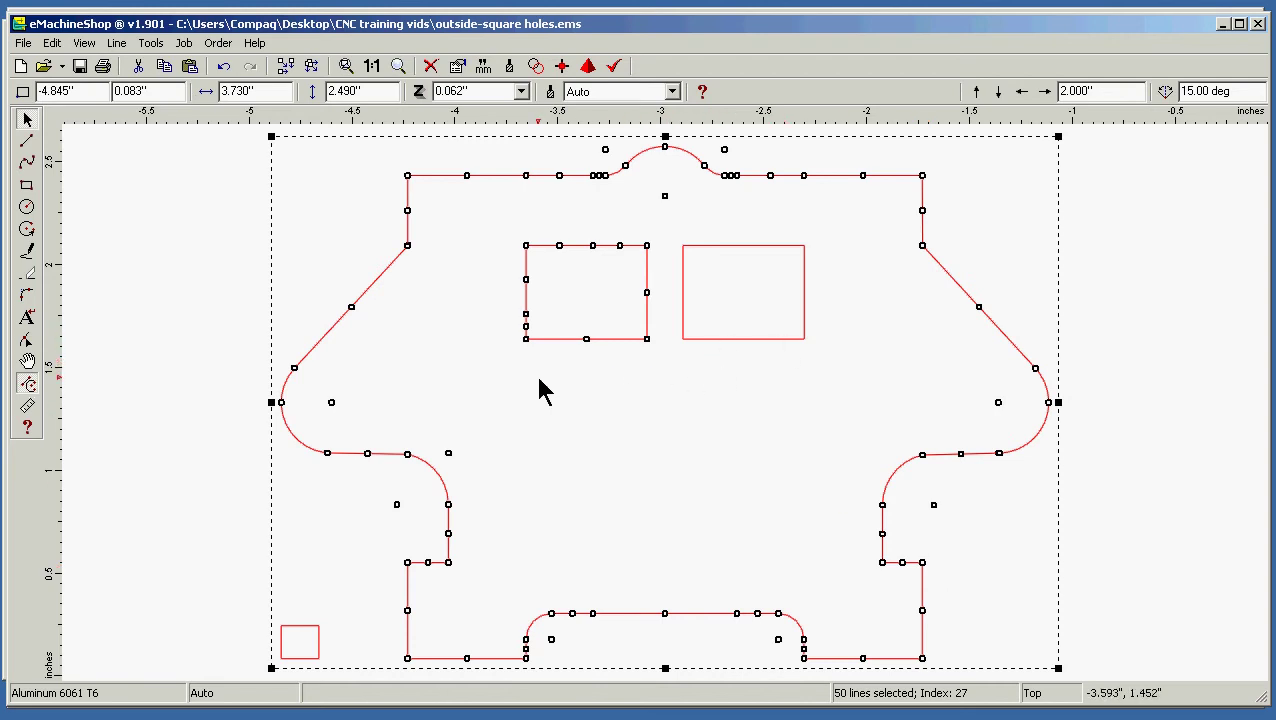
left_click(163, 299)
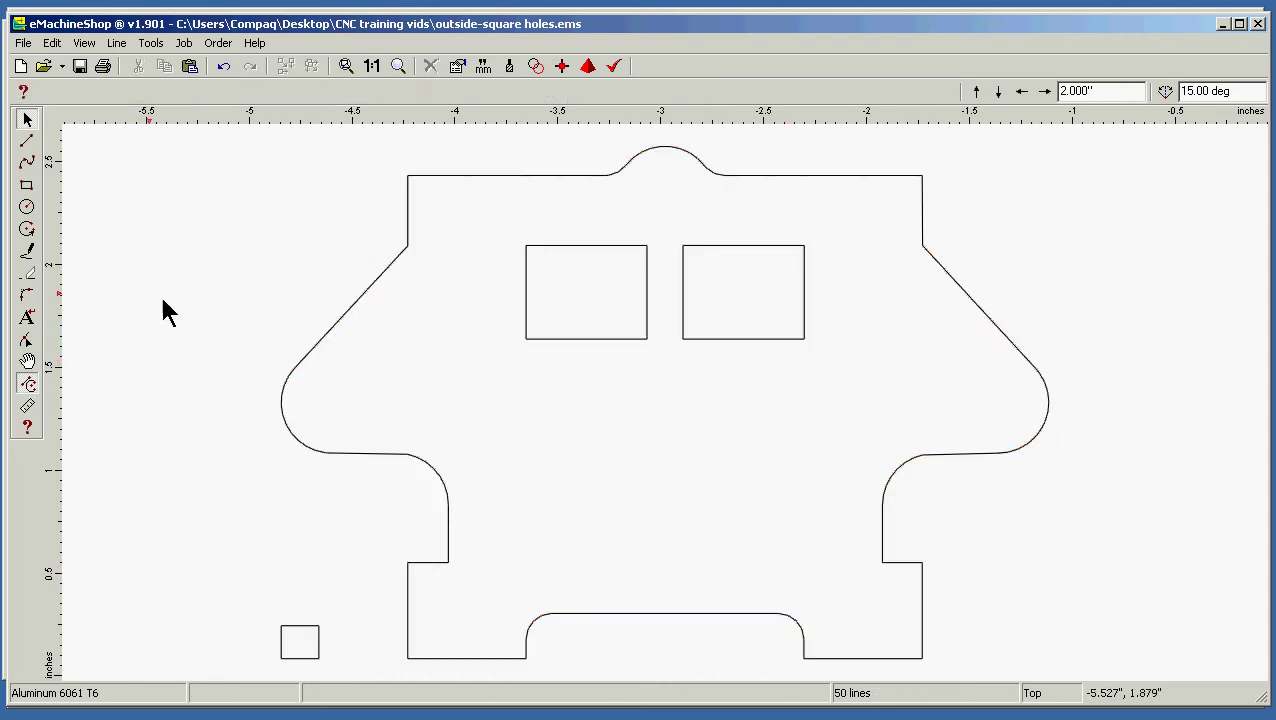
left_click_drag(480, 378, 648, 234)
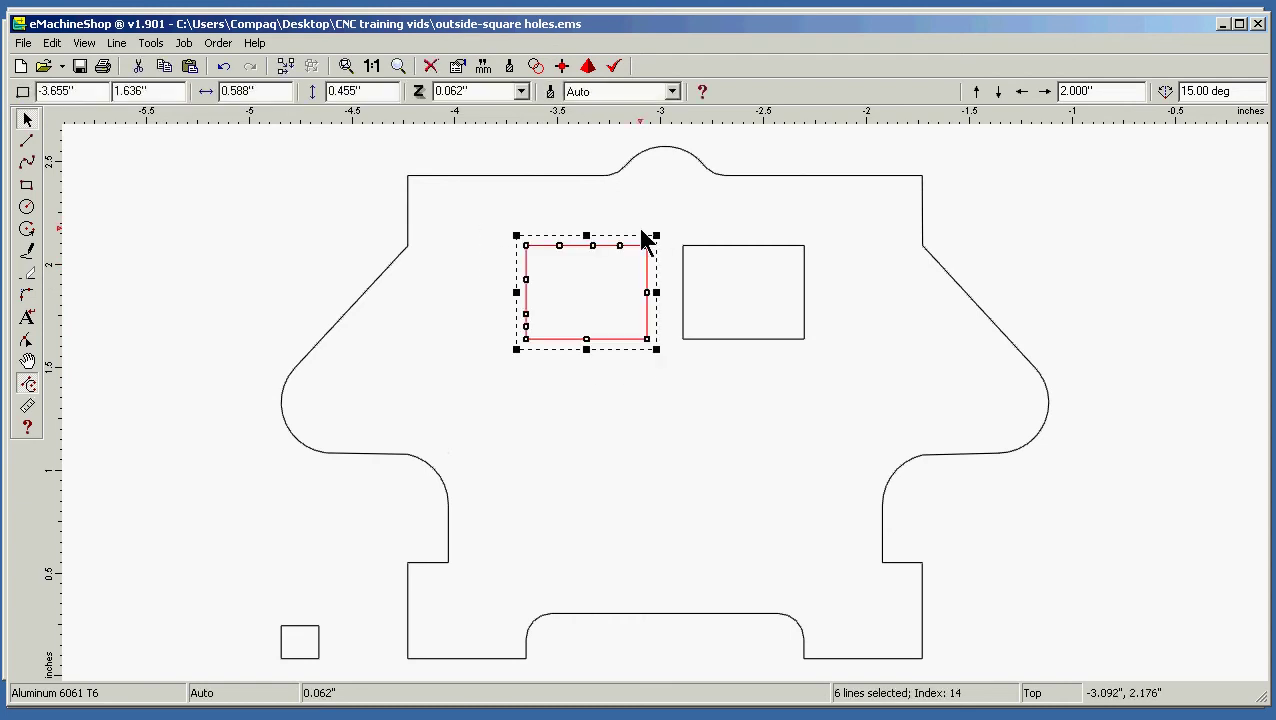
left_click(118, 44)
left_click(165, 68)
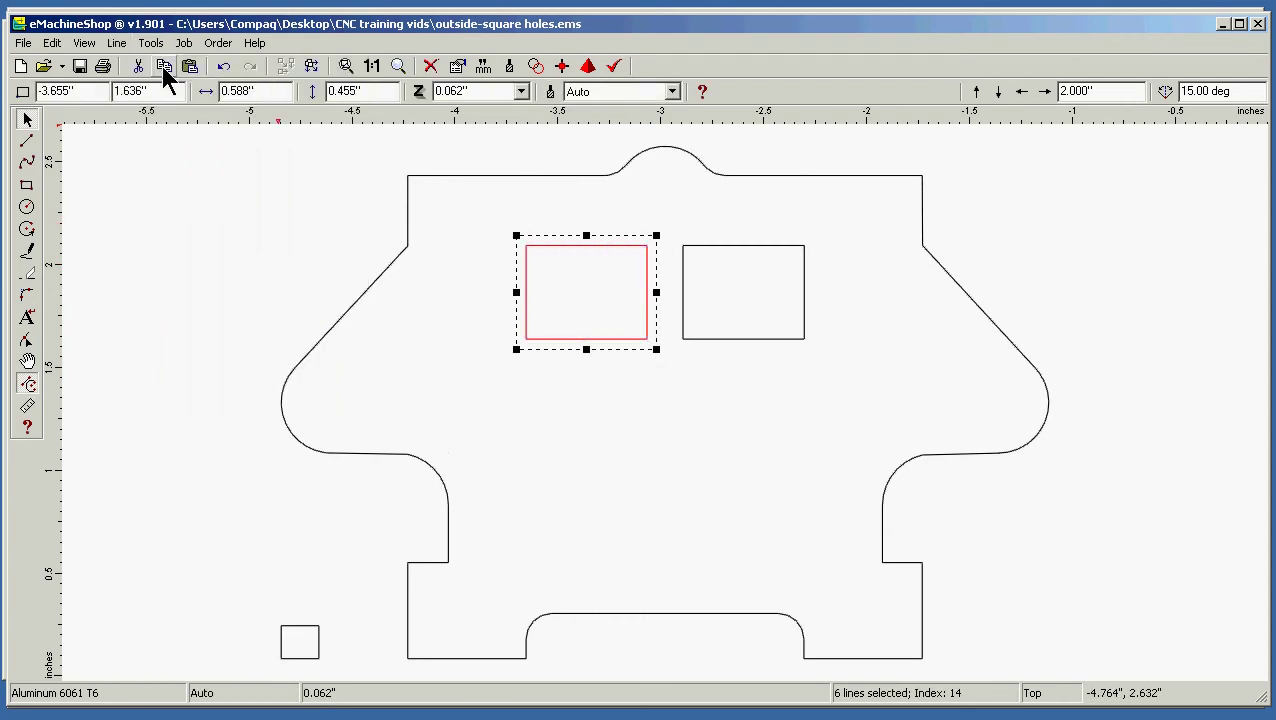
left_click(222, 236)
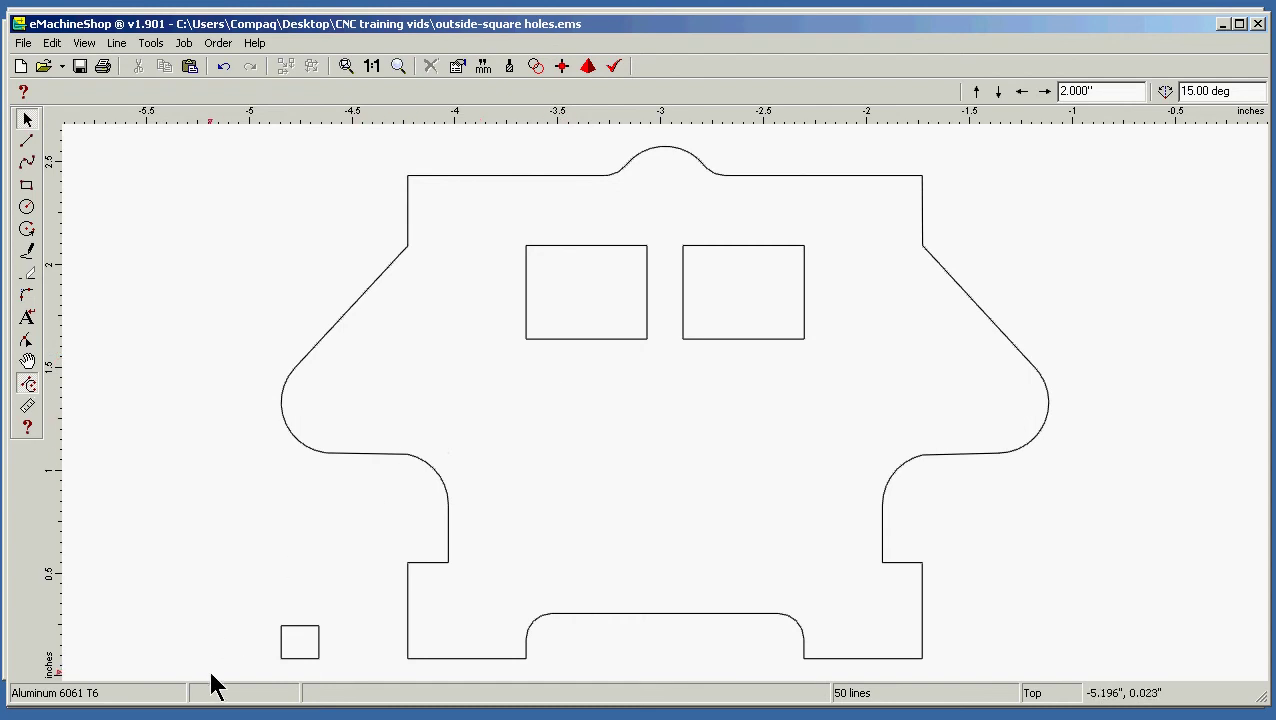
- Group the outer profile's lines into one object, excluding both rectangular openings and the small square, and leave nothing selected
left_click_drag(210, 671, 1147, 137)
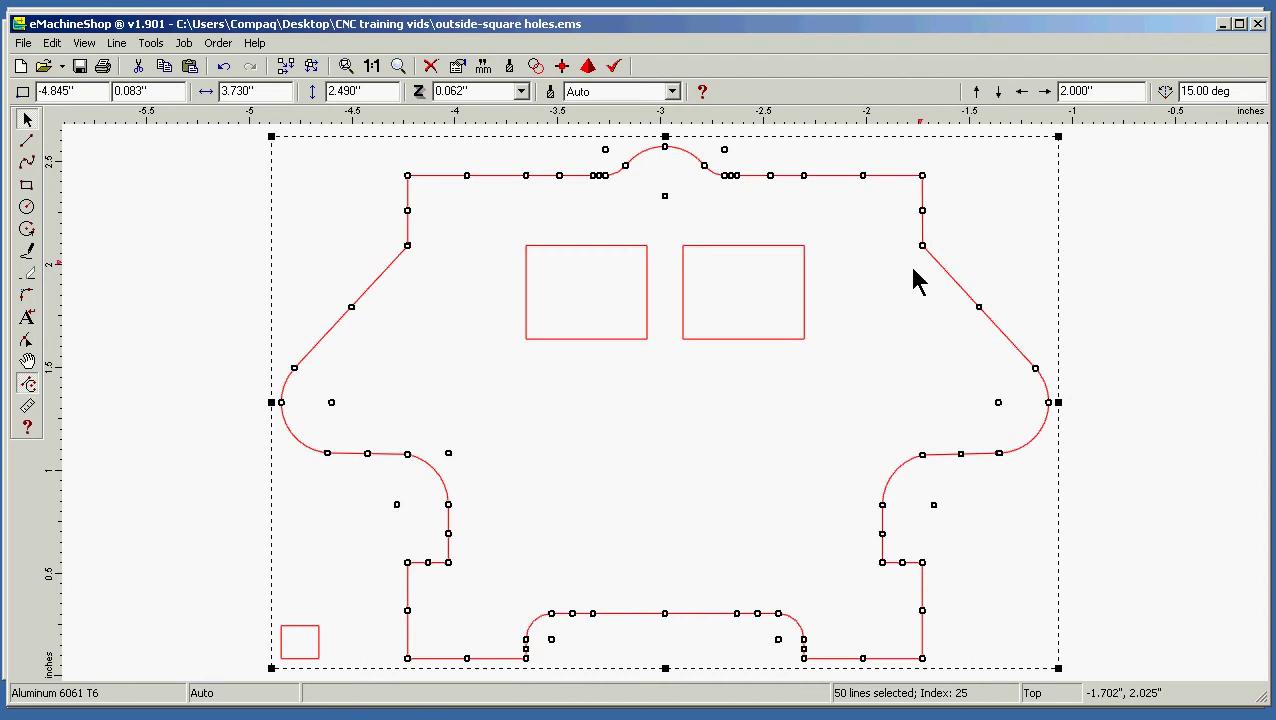
left_click(750, 339, "shift")
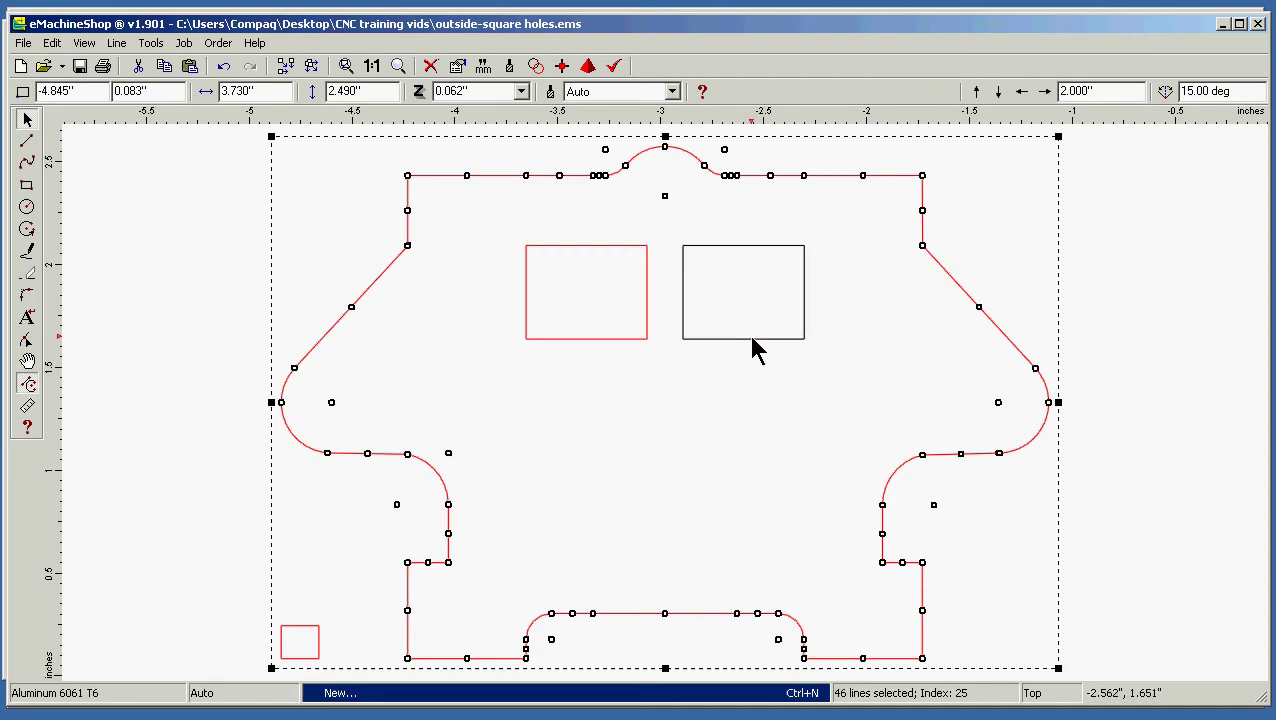
left_click(614, 339, "shift")
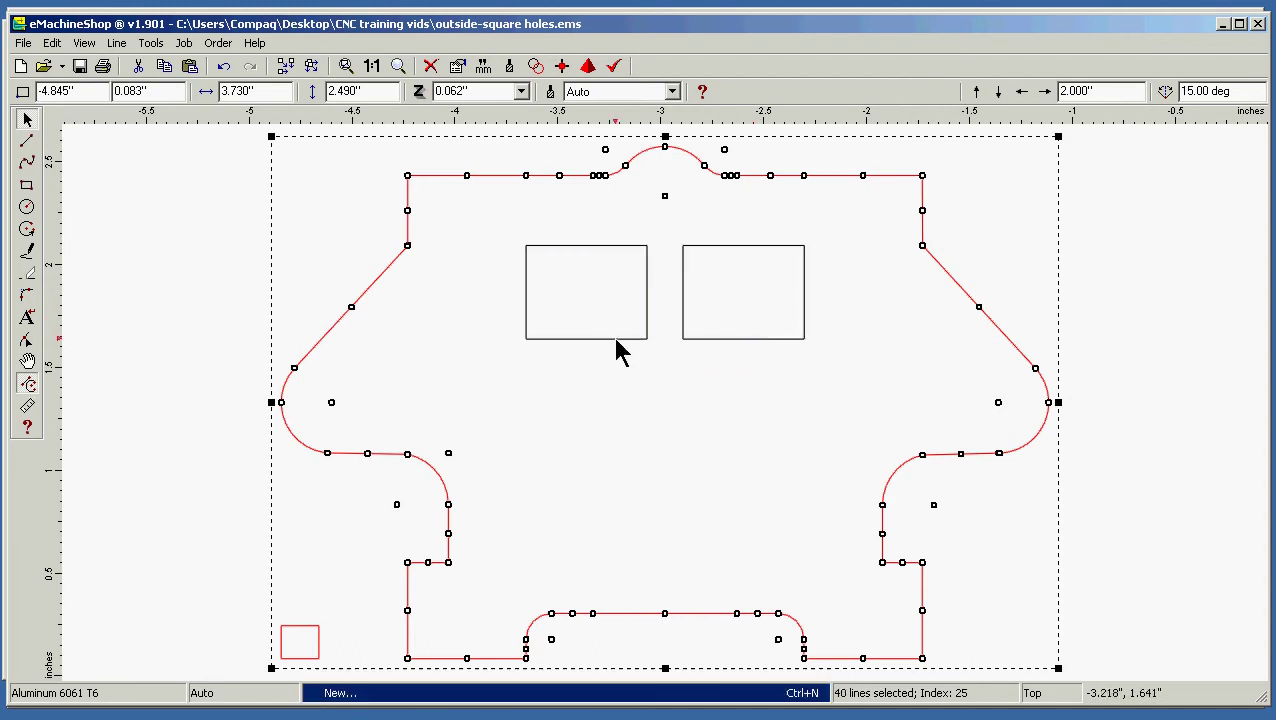
left_click(319, 650, "shift")
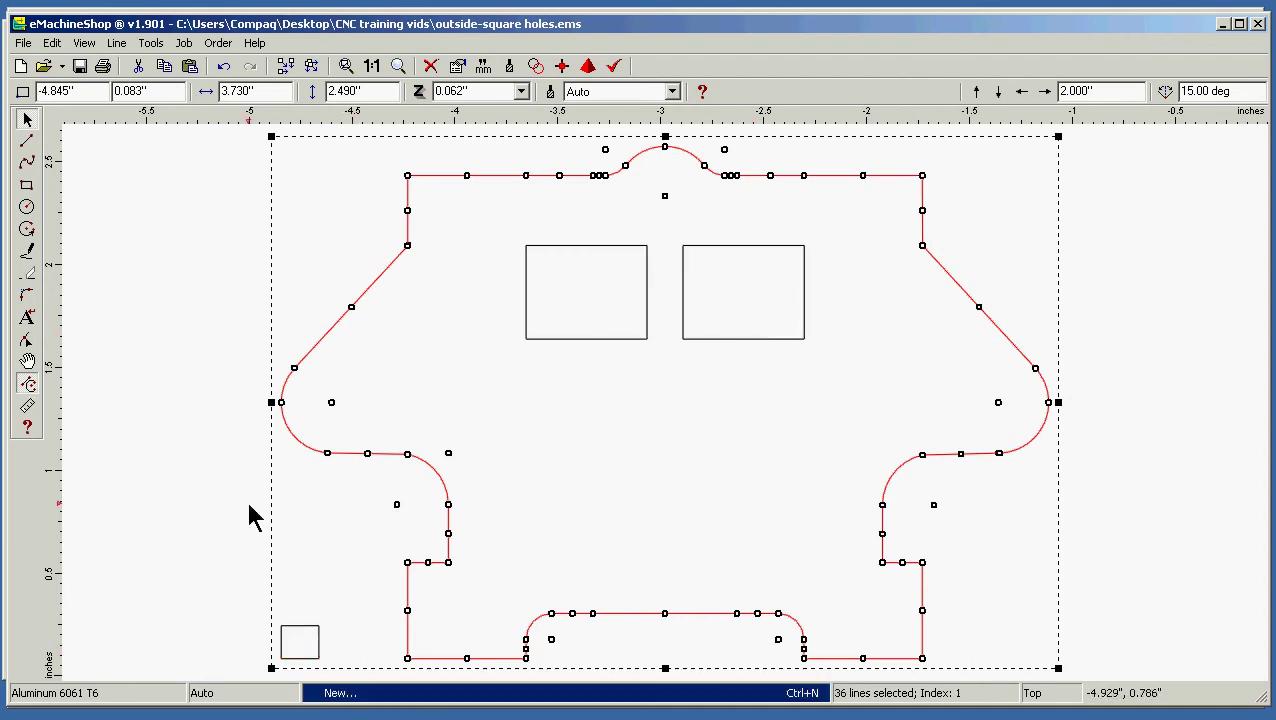
left_click(117, 43)
left_click(141, 63)
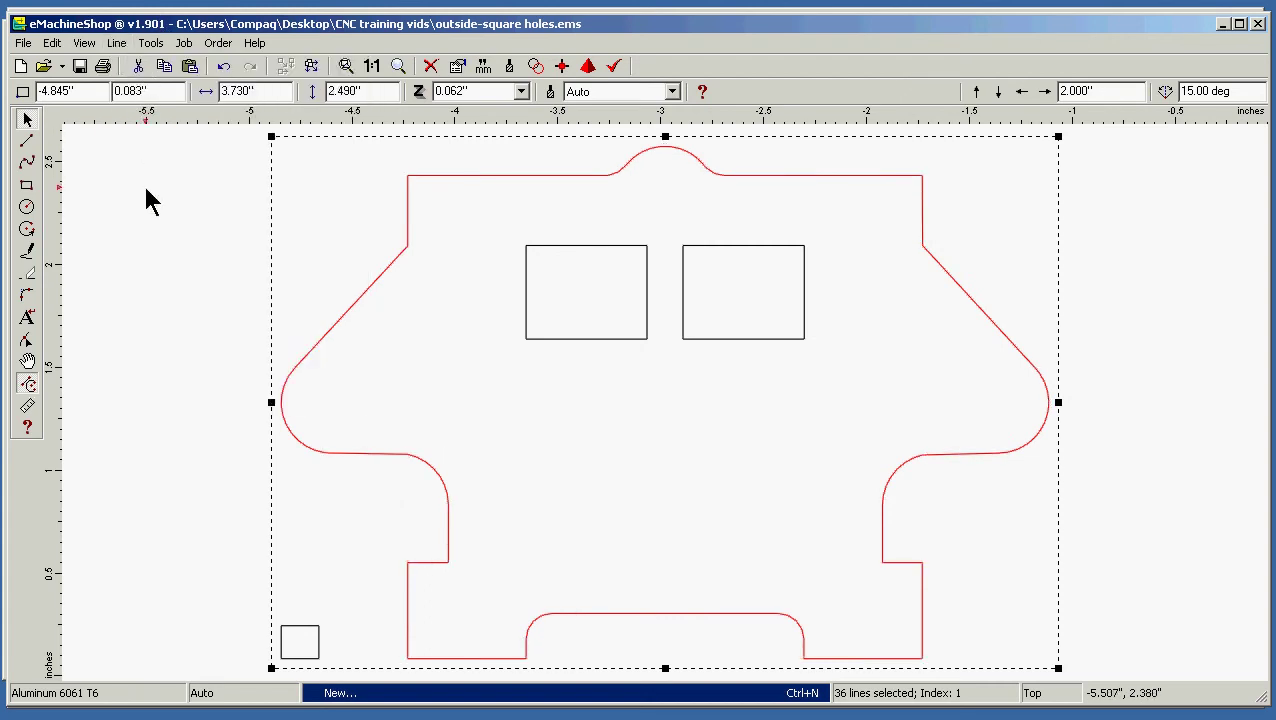
left_click(212, 298)
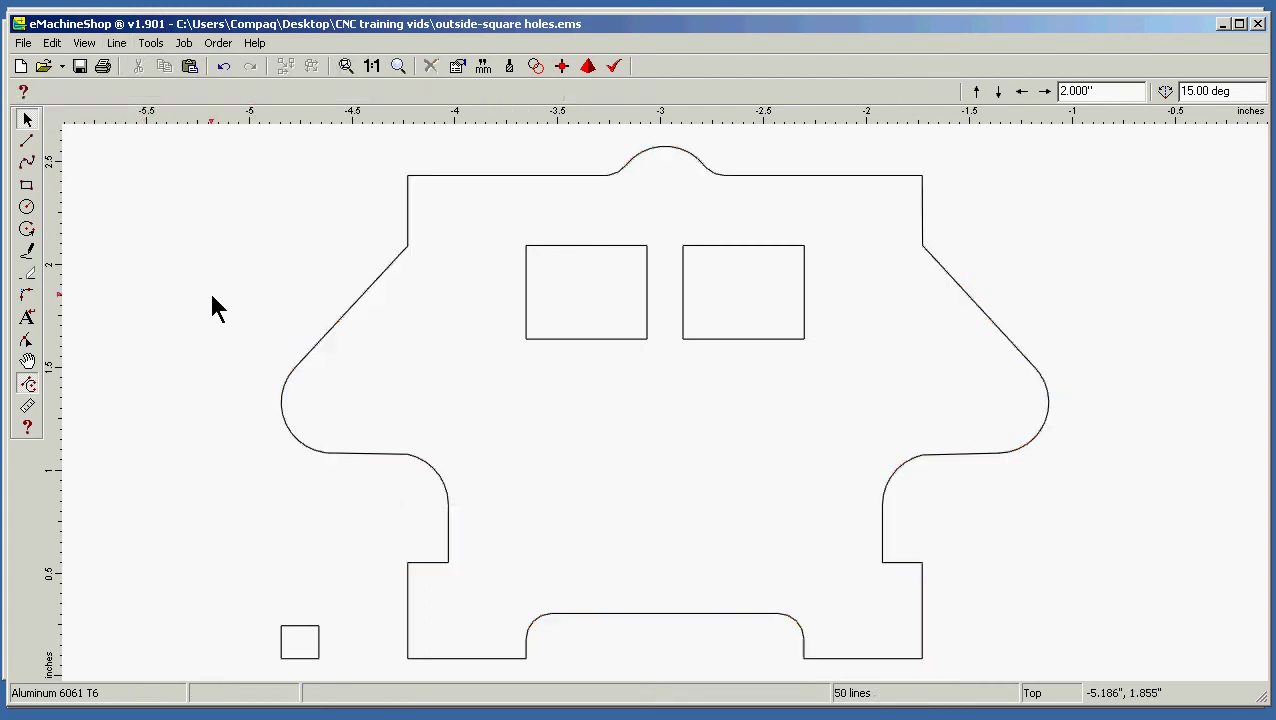
- Save the drawing and export it as the AutoCAD R12/LT12 DXF "outside-square holes", replacing the existing file
left_click(23, 44)
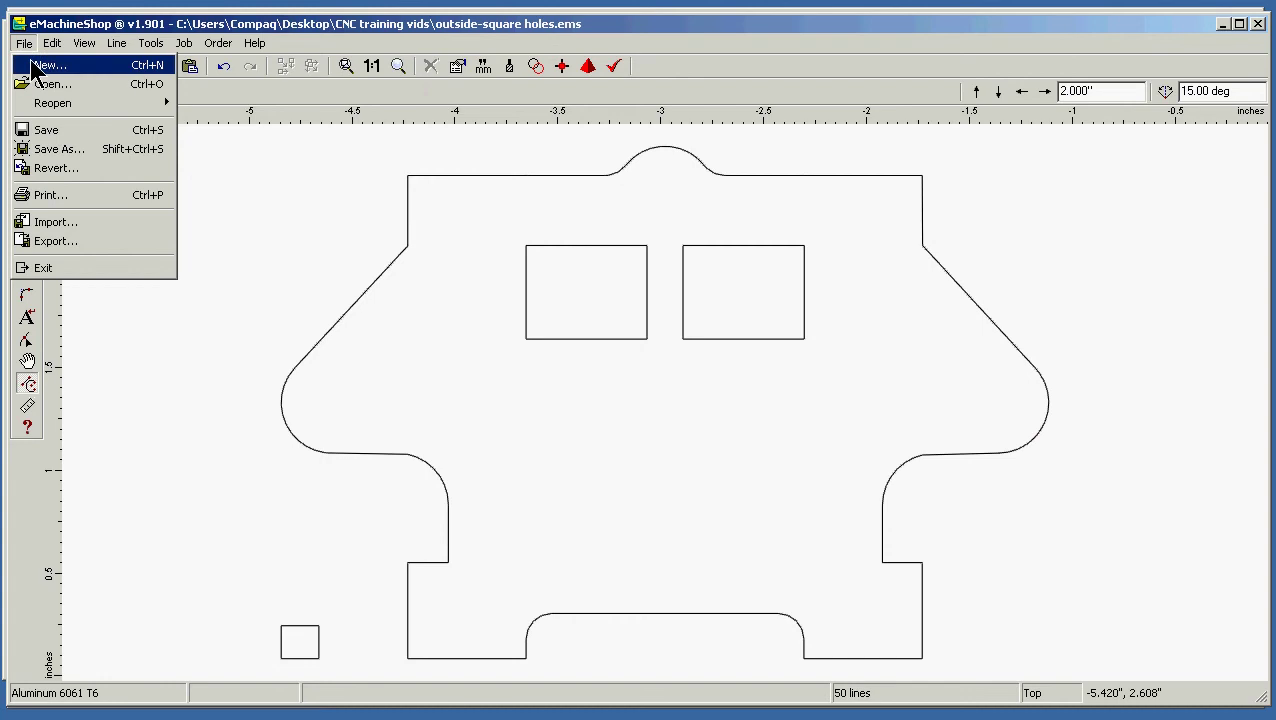
left_click(34, 131)
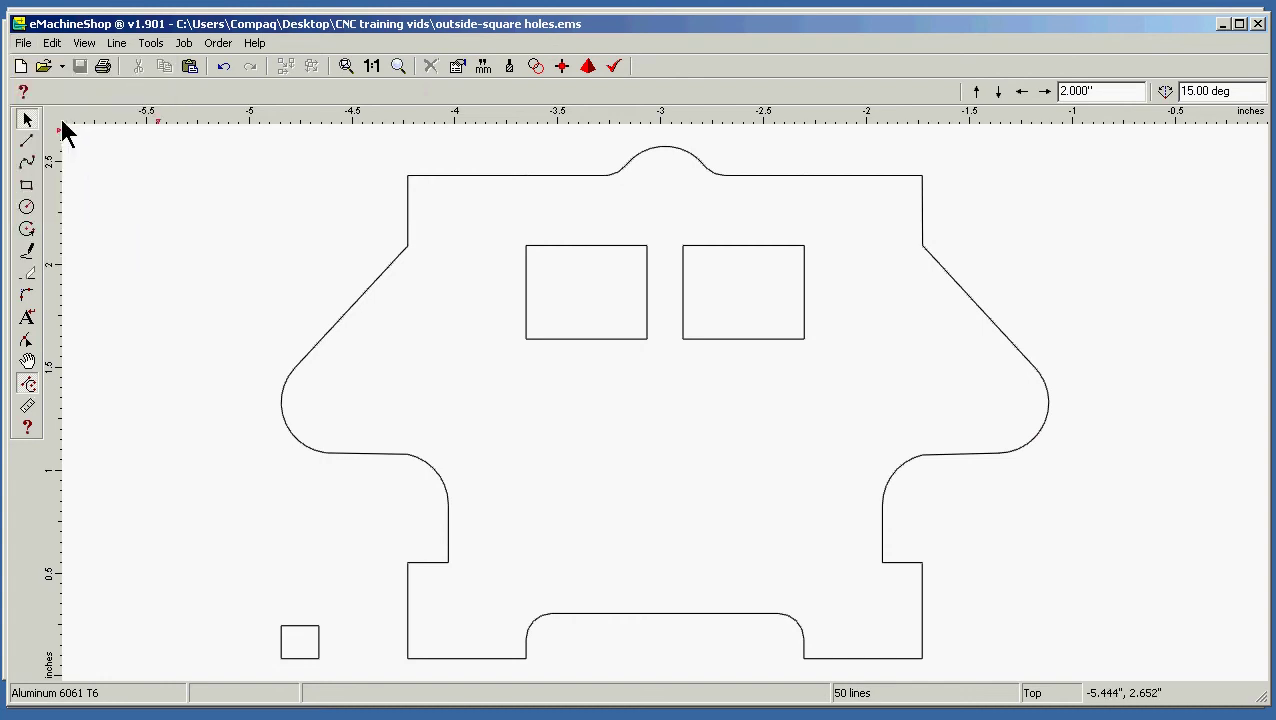
left_click(23, 43)
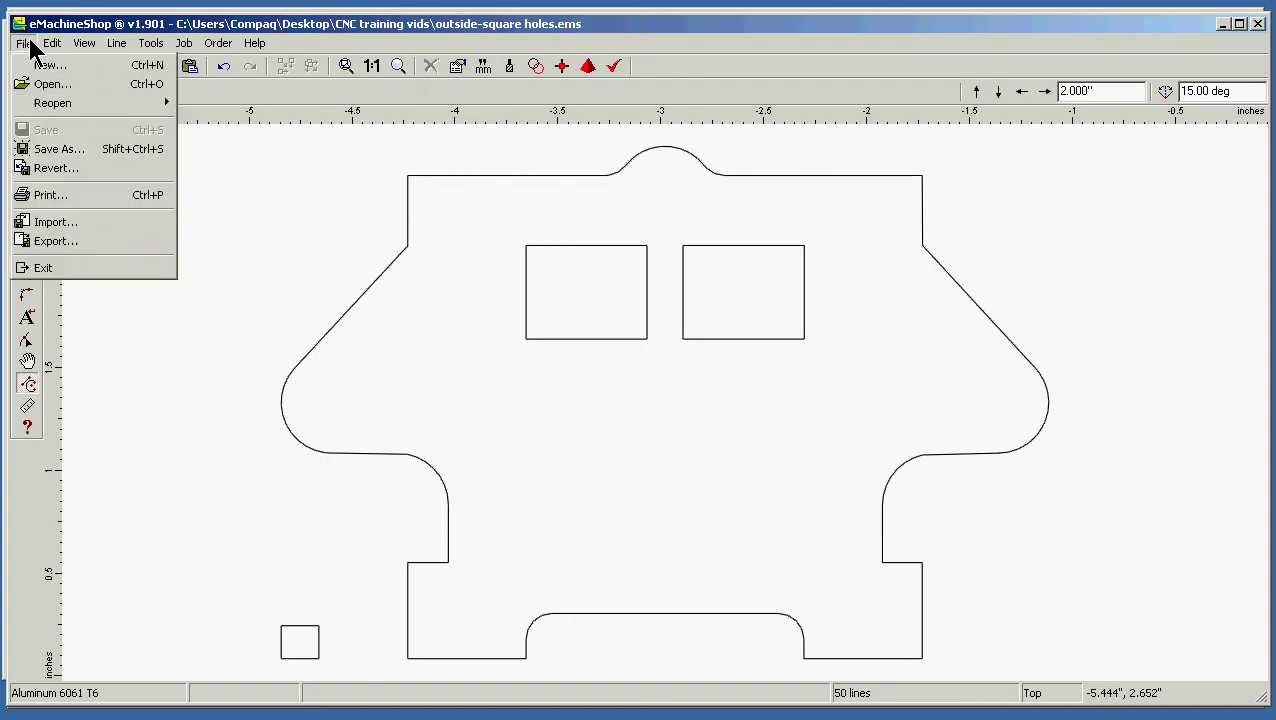
left_click(86, 240)
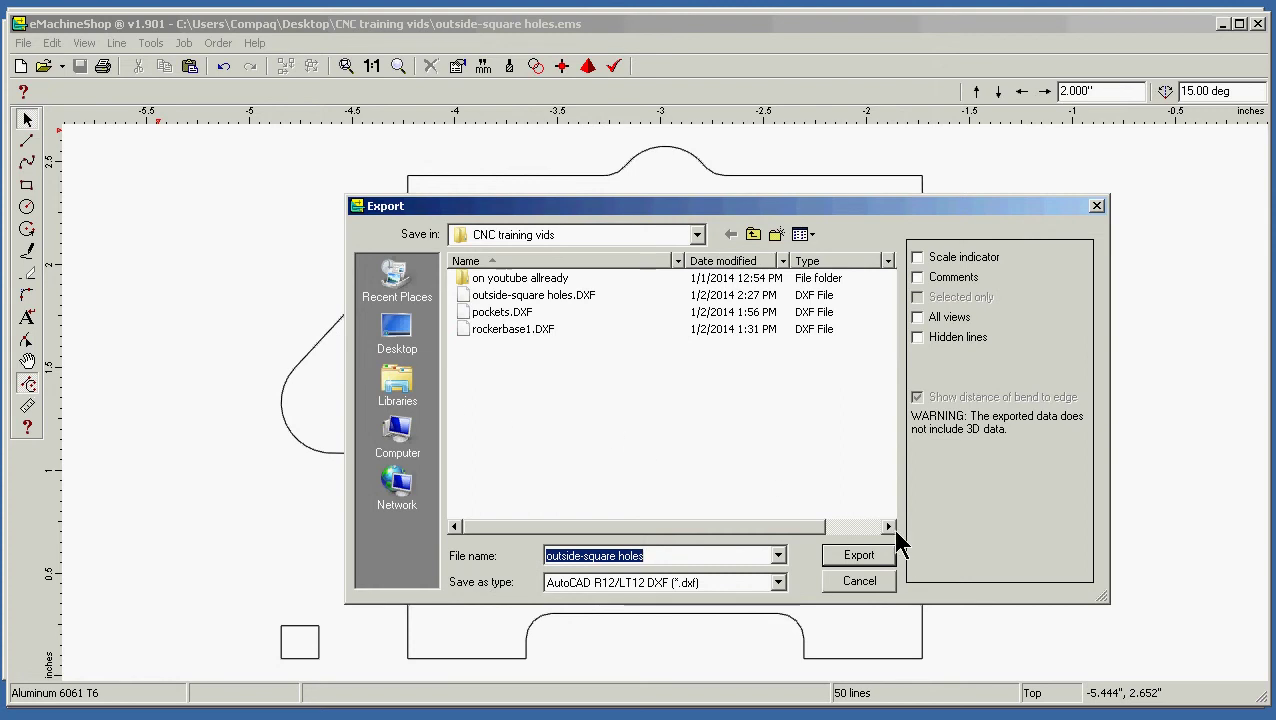
left_click(839, 558)
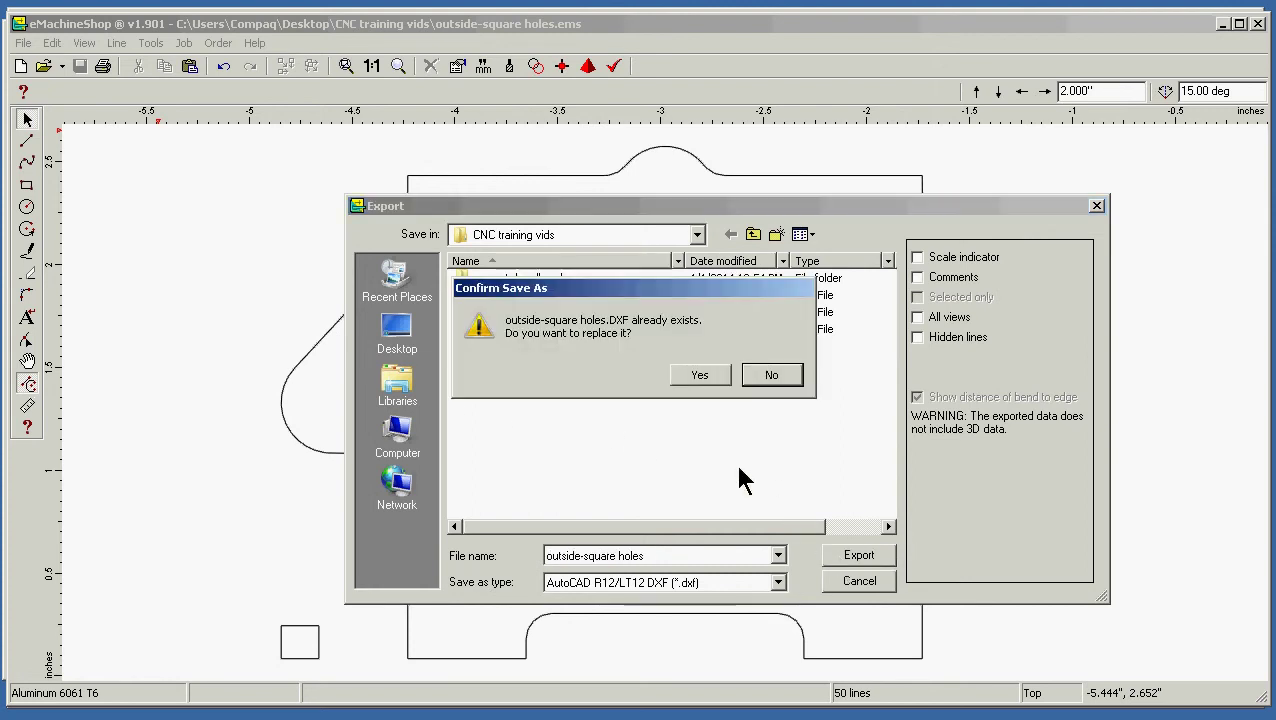
left_click(709, 376)
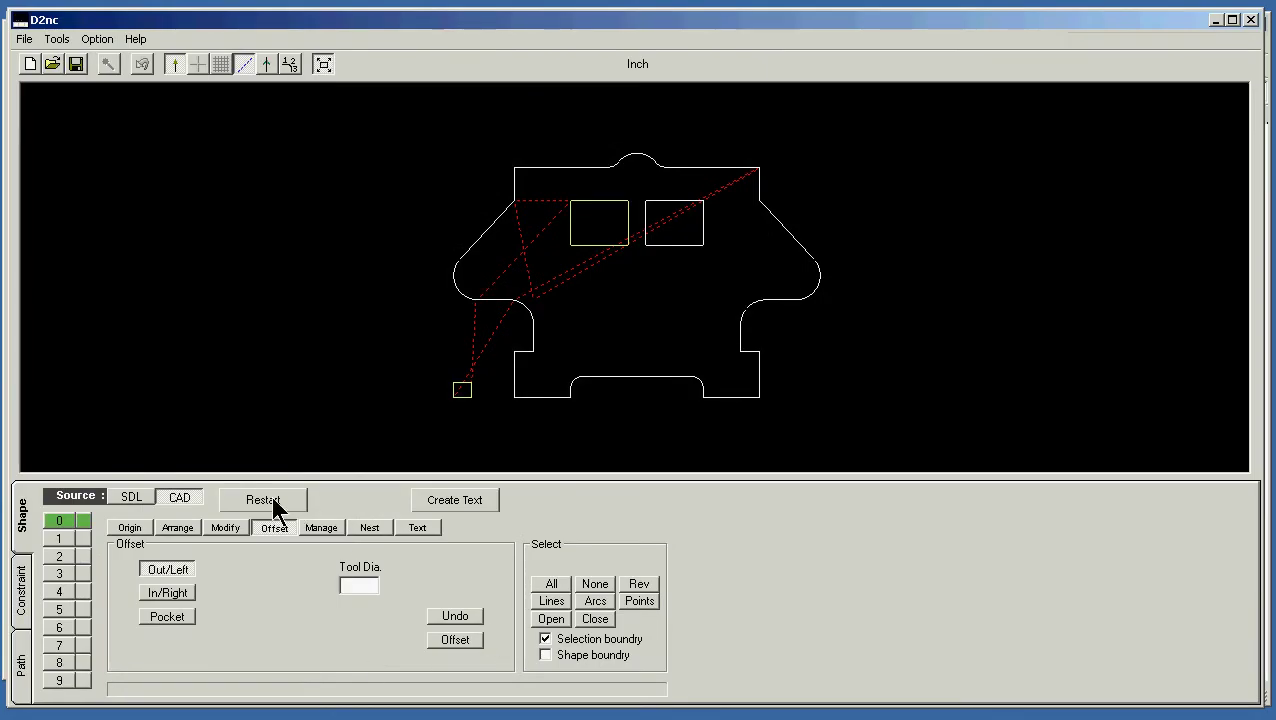
- Switch to D2nc, restart with outside-square holes.DXF imported without scaling, and set the origin to Bottom Left
left_click(263, 500)
left_click(263, 500)
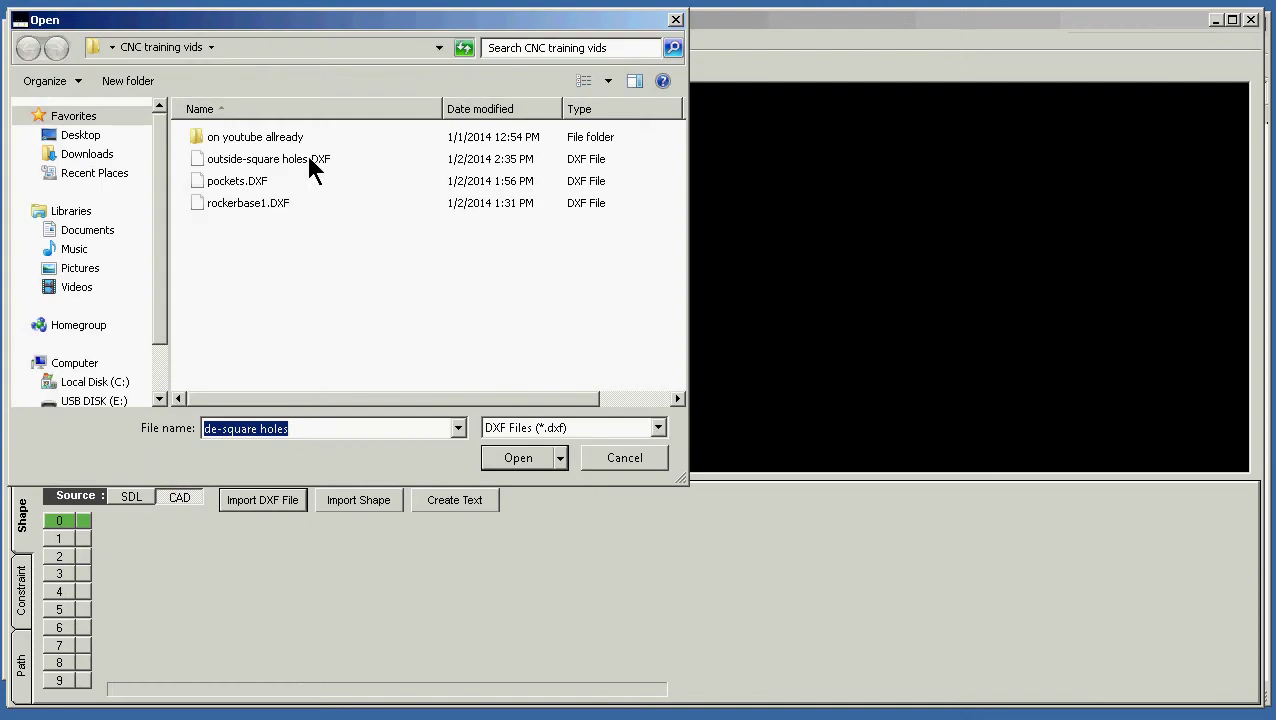
left_click(309, 159)
left_click(512, 460)
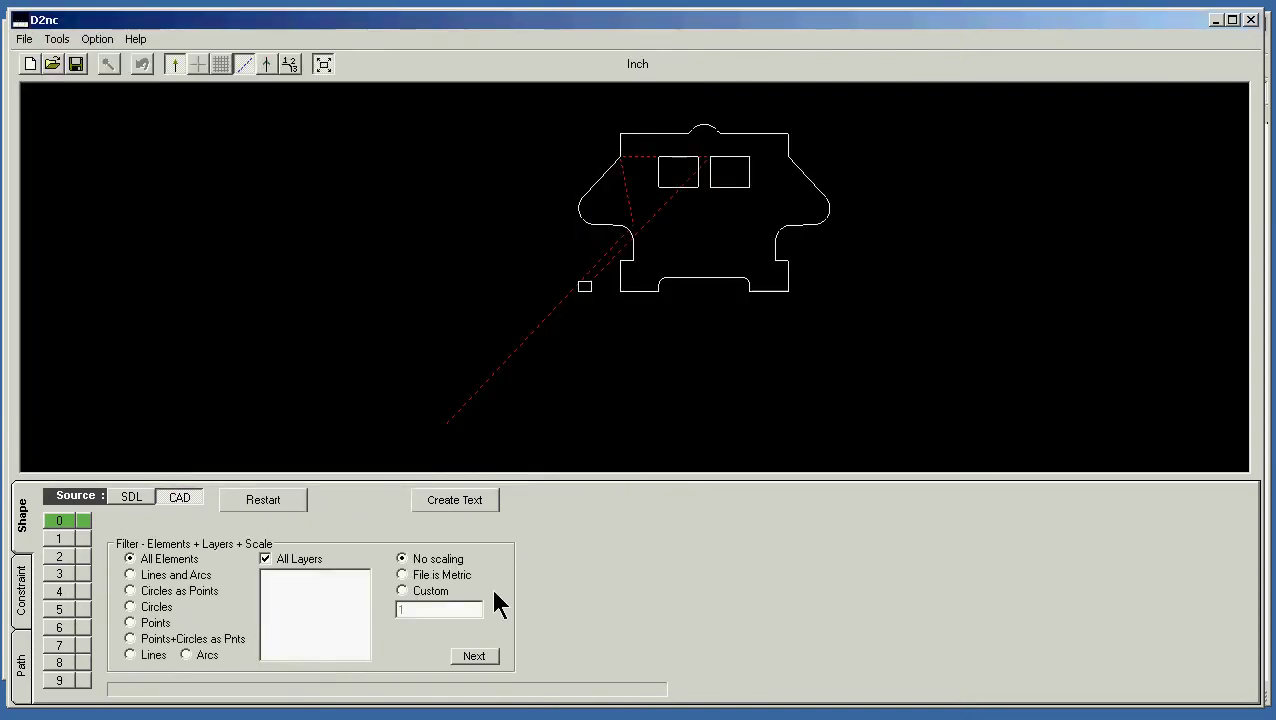
left_click(478, 659)
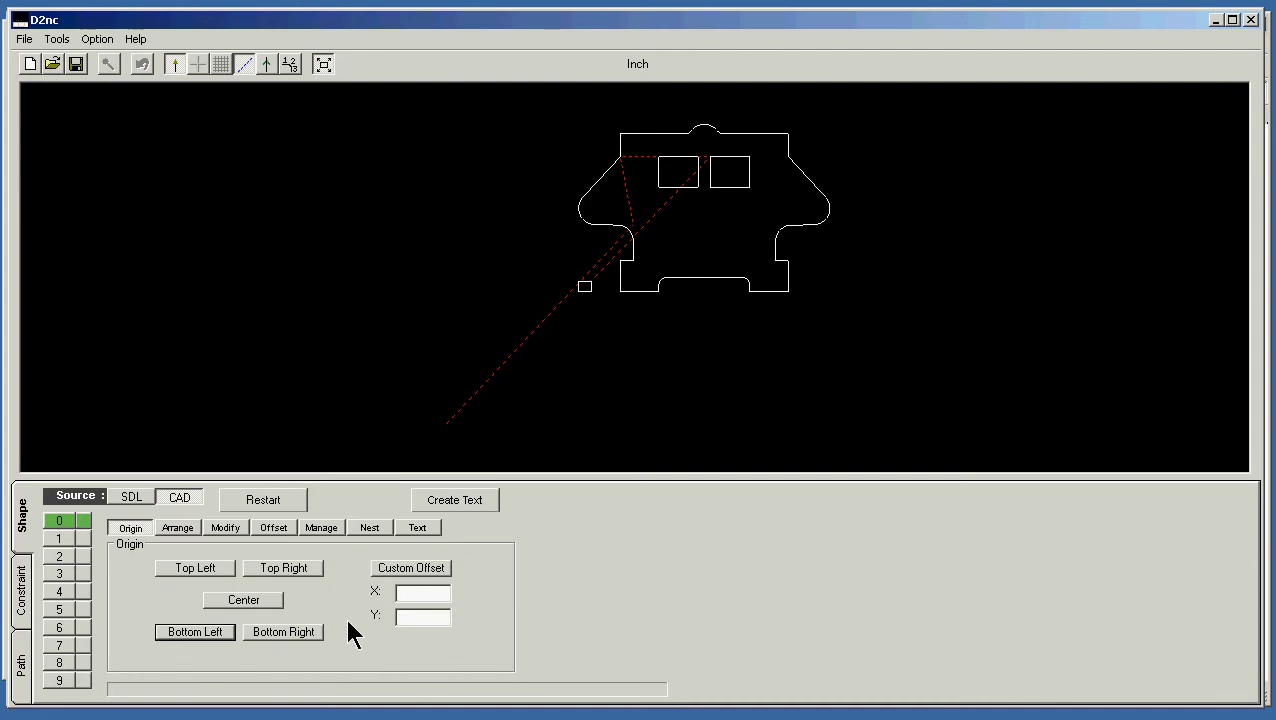
left_click(200, 632)
- Select the outer profile's sections for offsetting to check whether they form one continuous shape, comparing with the eMachineShop drawing
left_click(274, 528)
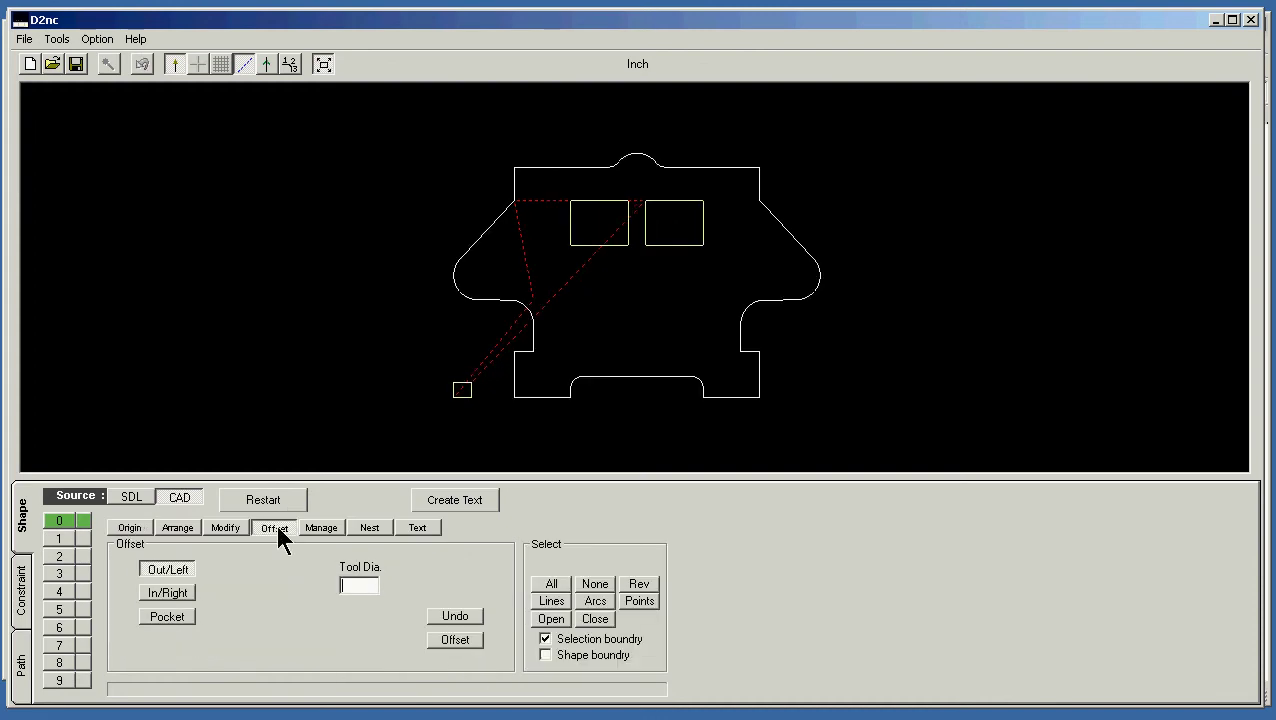
left_click(615, 382)
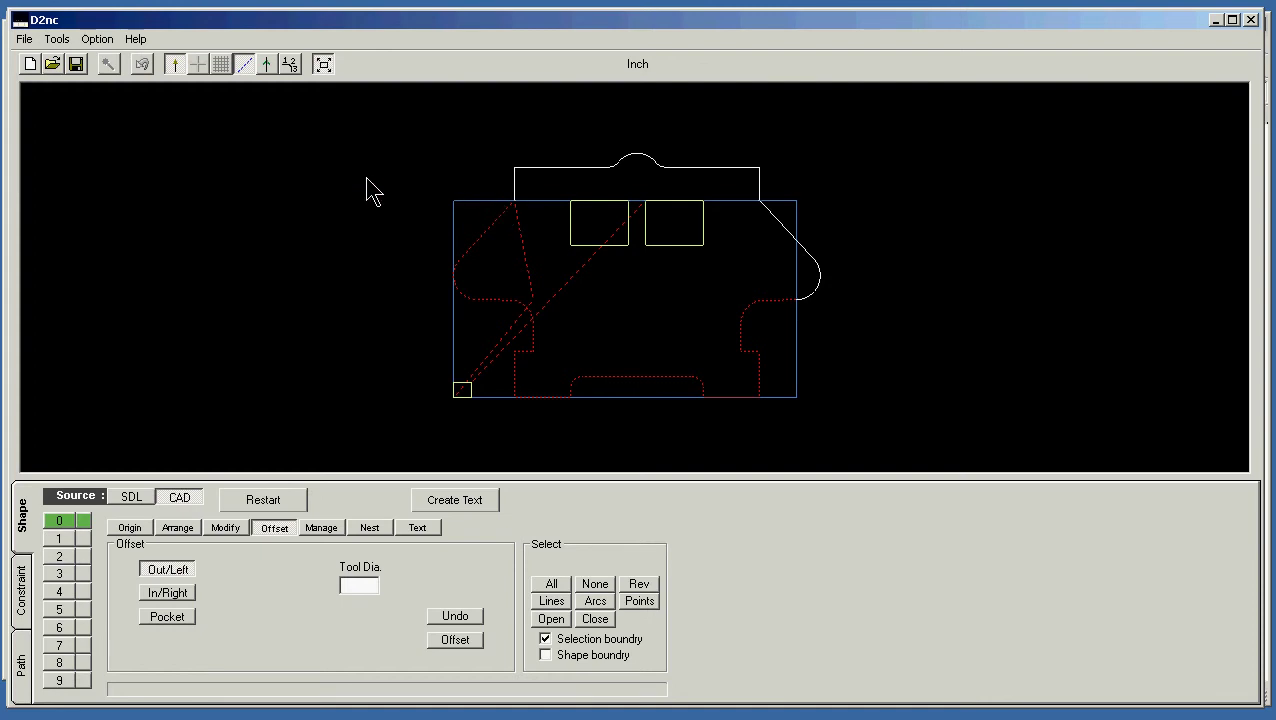
left_click(491, 241)
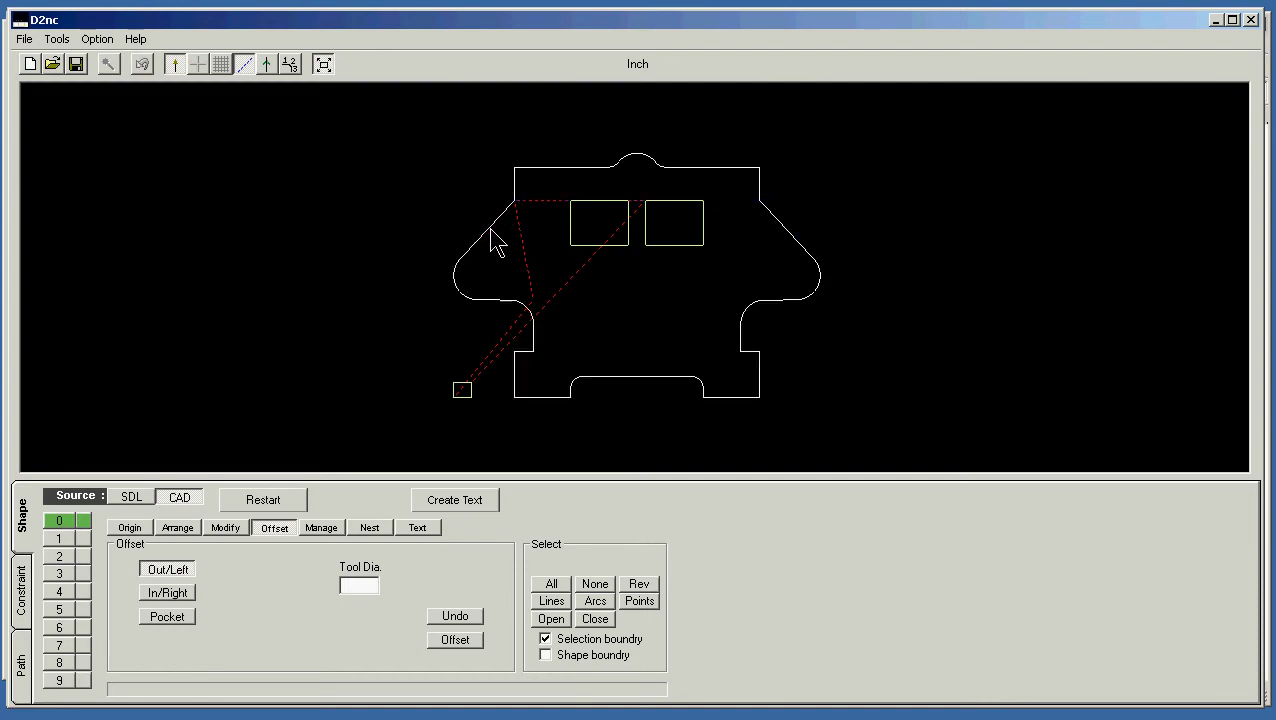
left_click(590, 174)
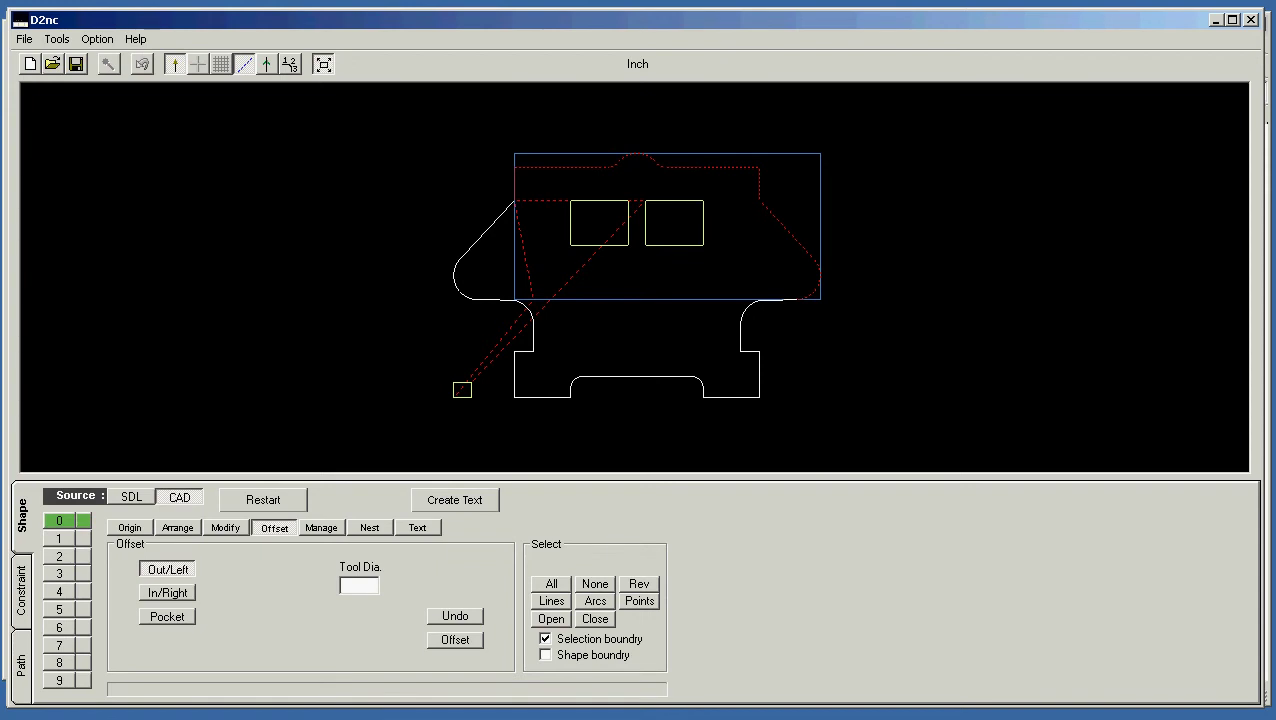
key("alt+Tab")
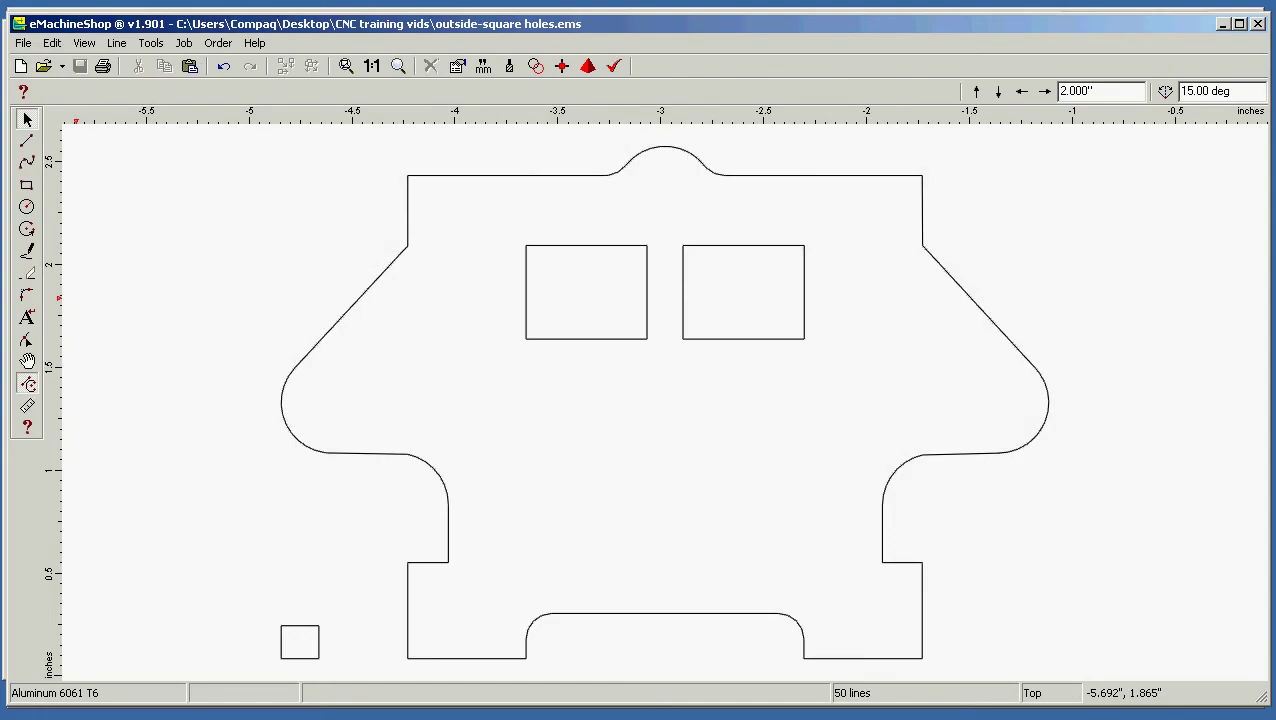
key("alt+Tab")
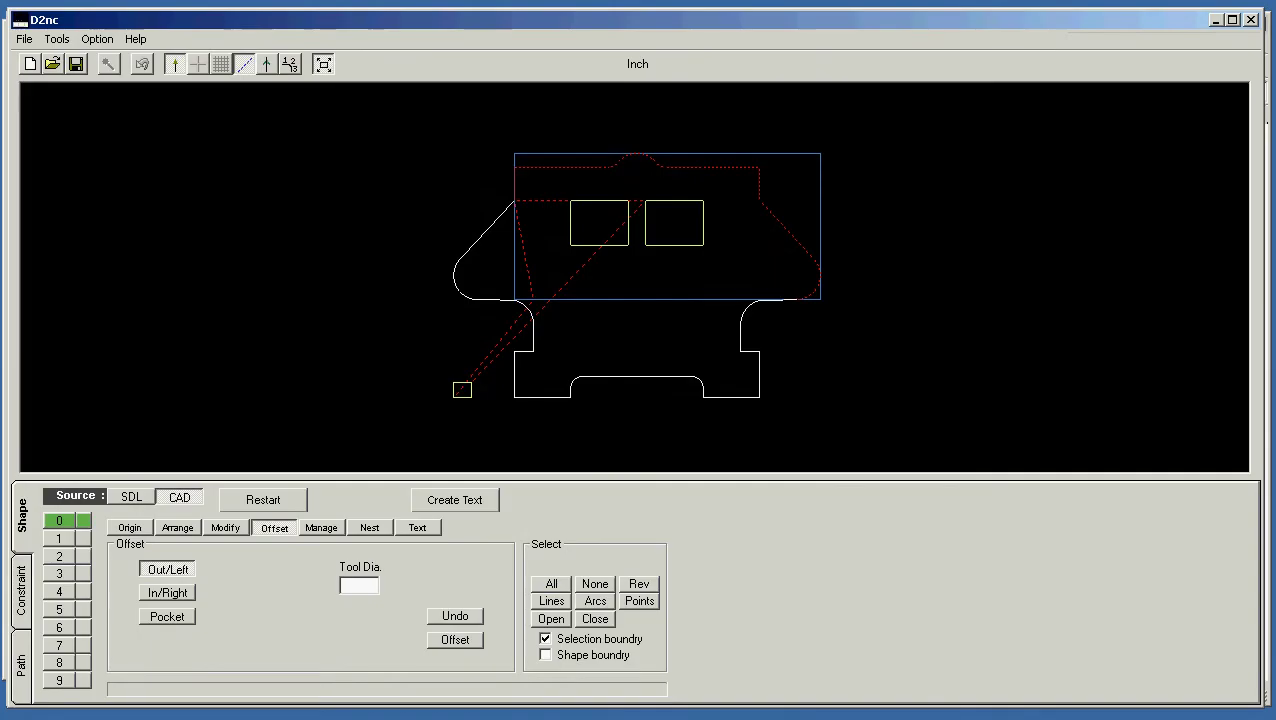
- Switch to eMachineShop and ungroup the outer profile
key("alt+Tab")
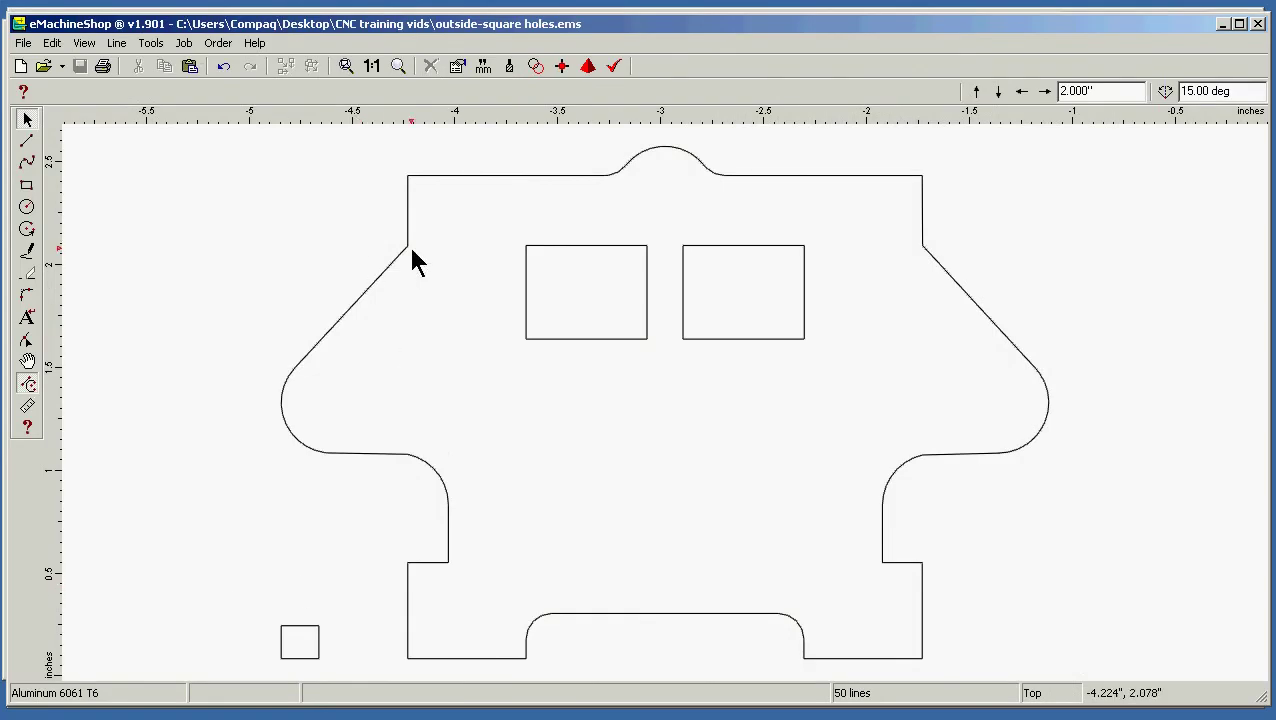
left_click_drag(435, 213, 247, 308)
left_click_drag(472, 200, 310, 326)
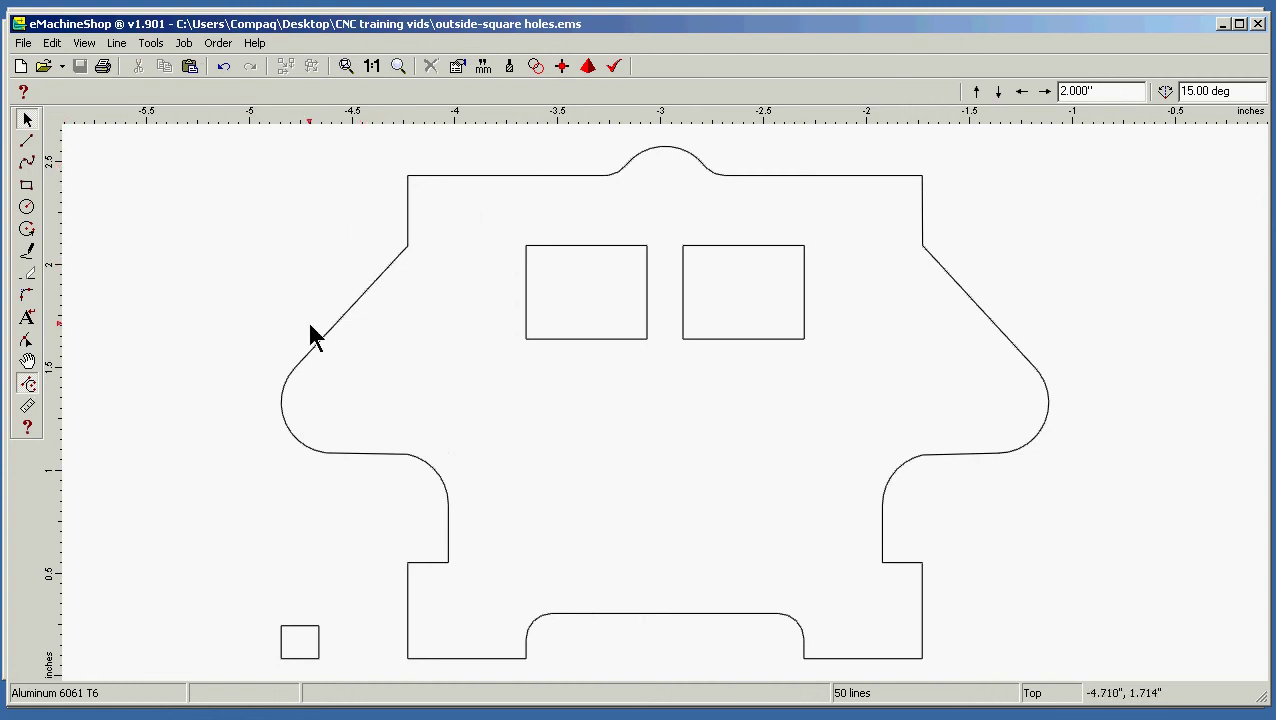
double_click(358, 297)
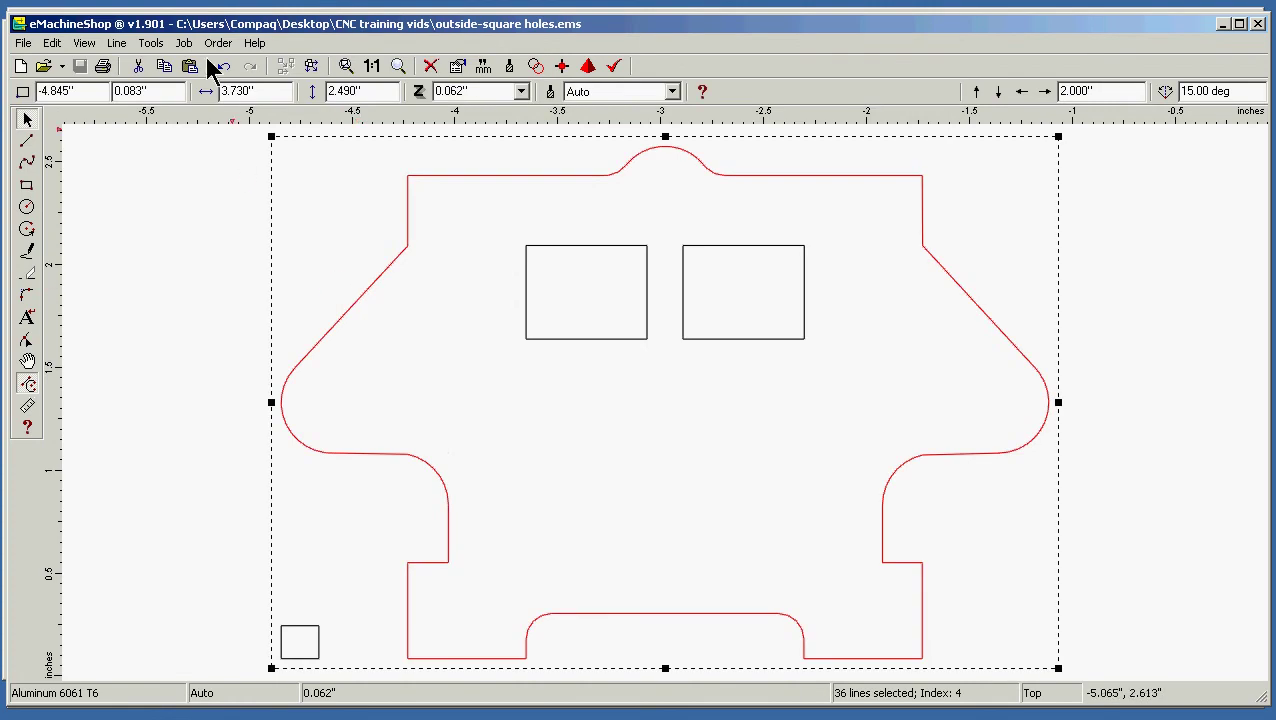
left_click(117, 43)
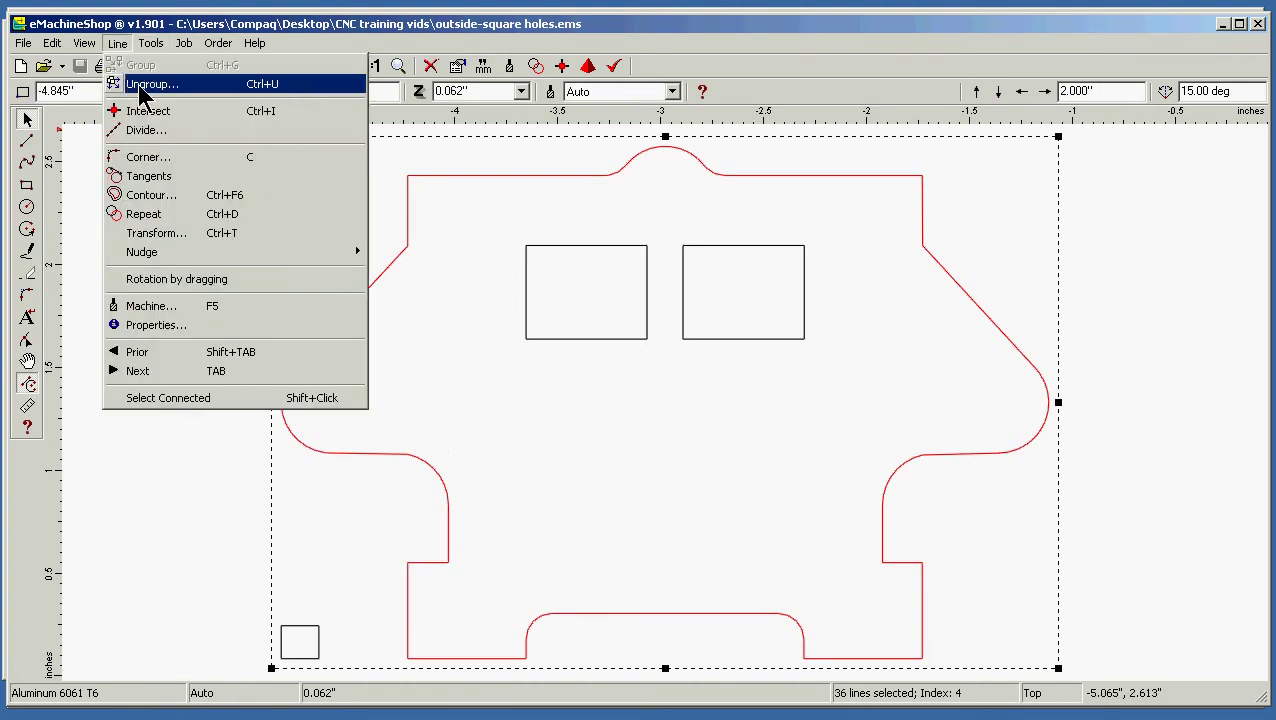
left_click(140, 85)
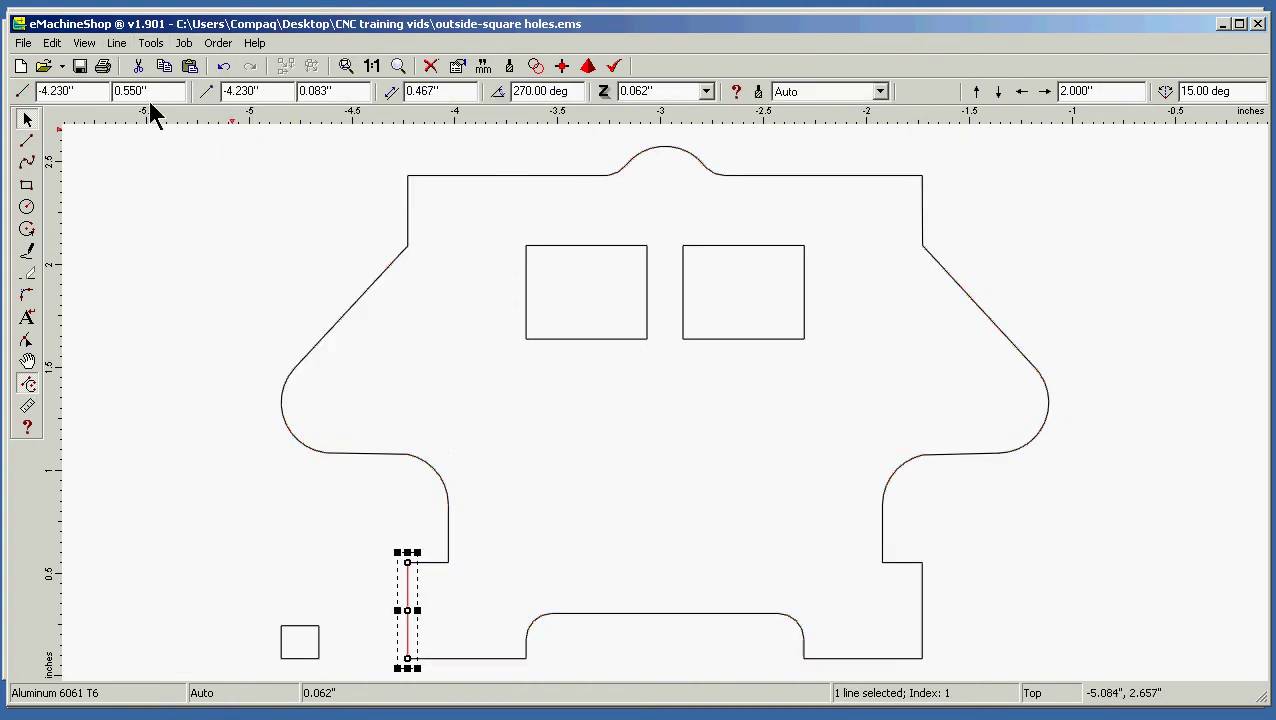
- Delete the stray tiny line where the profile's upper-left vertical edge meets the slope
left_click(445, 212)
left_click_drag(438, 218, 288, 328)
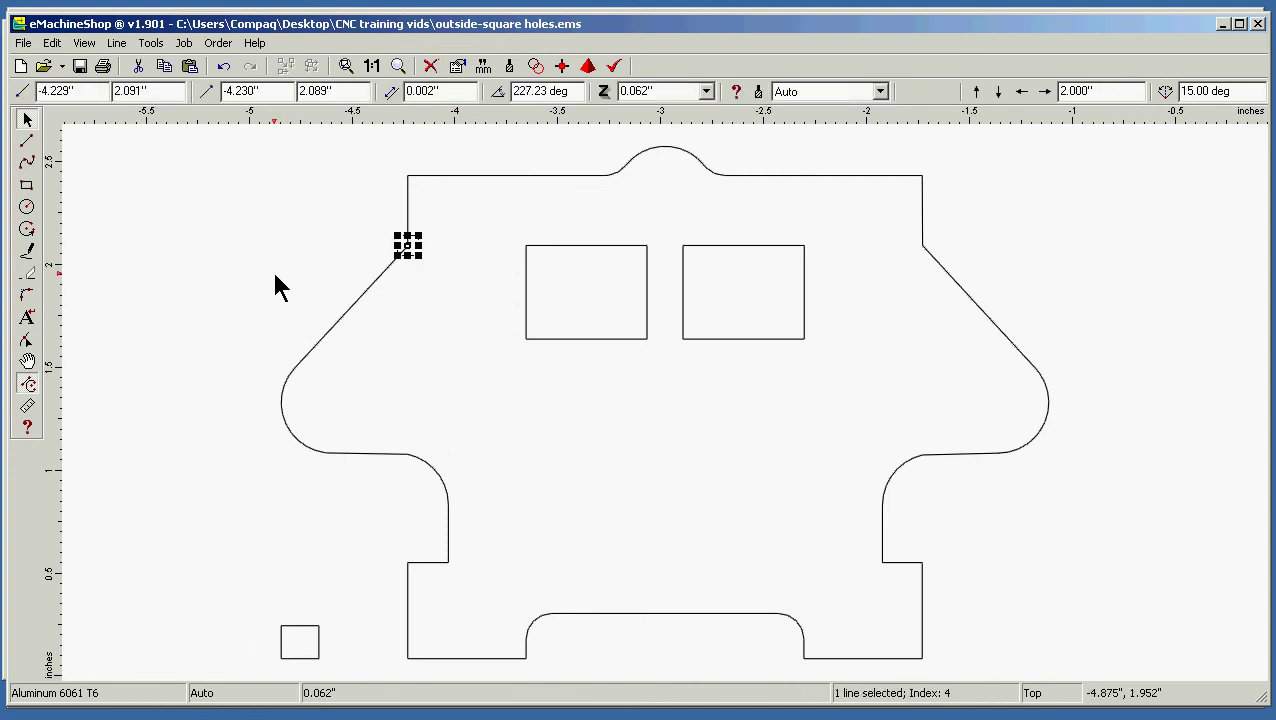
key("Delete")
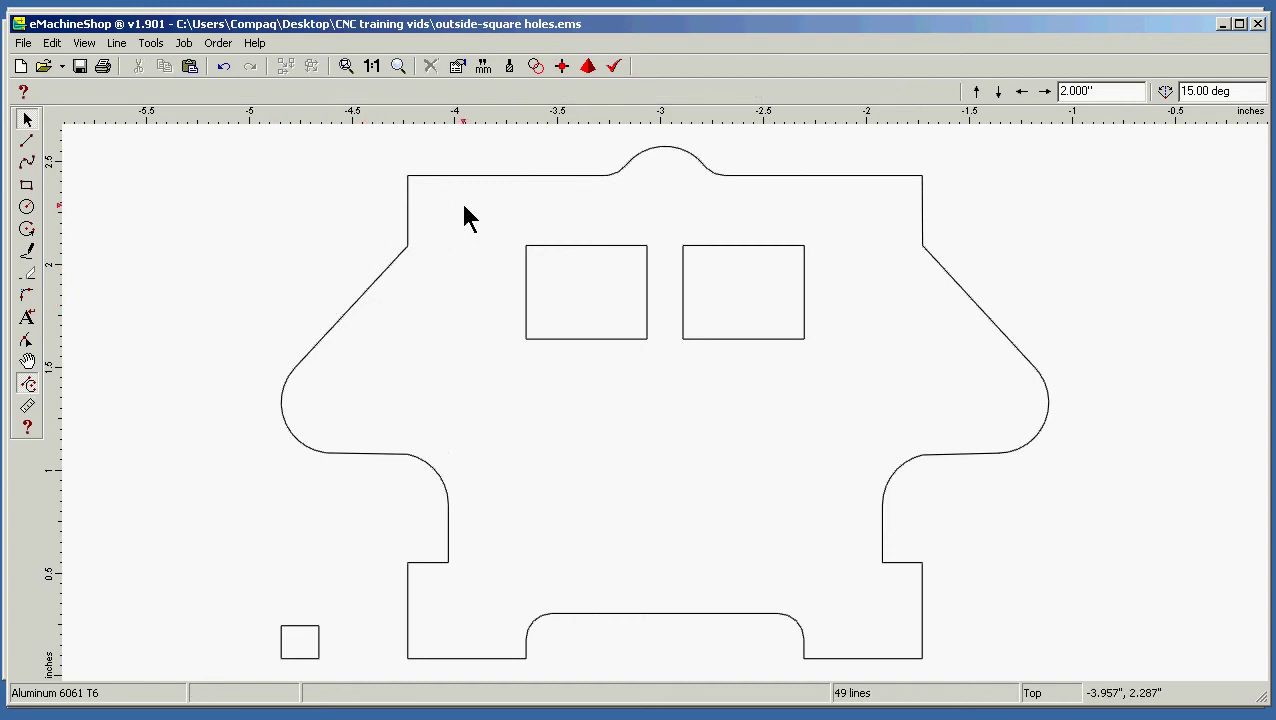
- Examine the joint between the upper-left vertical edge and the slope up close, with both lines selected
left_click(407, 212)
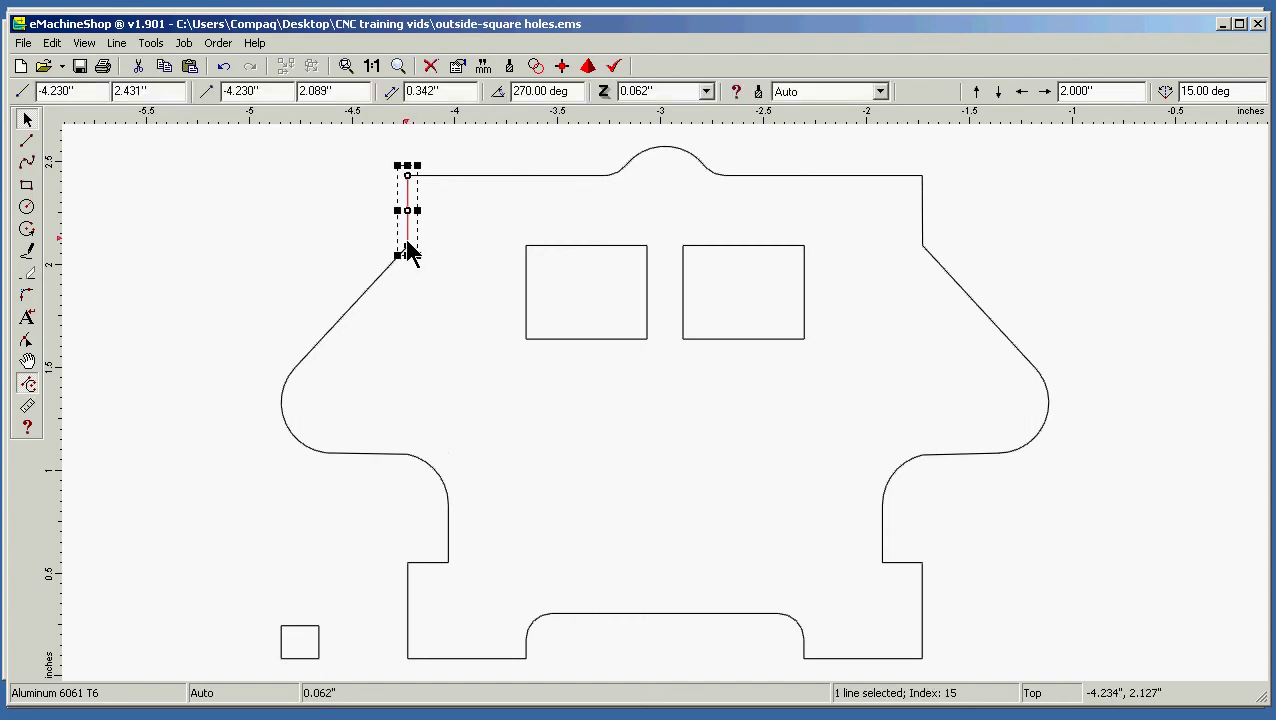
left_click(391, 264, "shift")
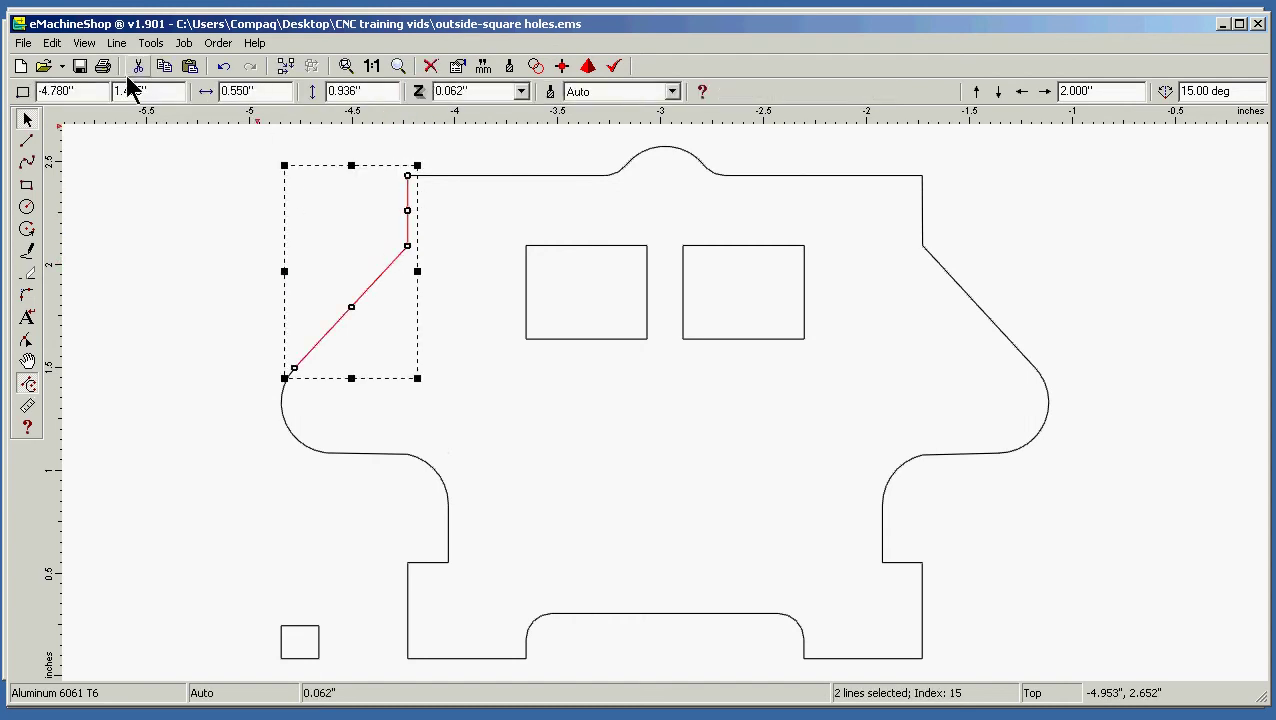
left_click(117, 43)
mouse_move(90, 45)
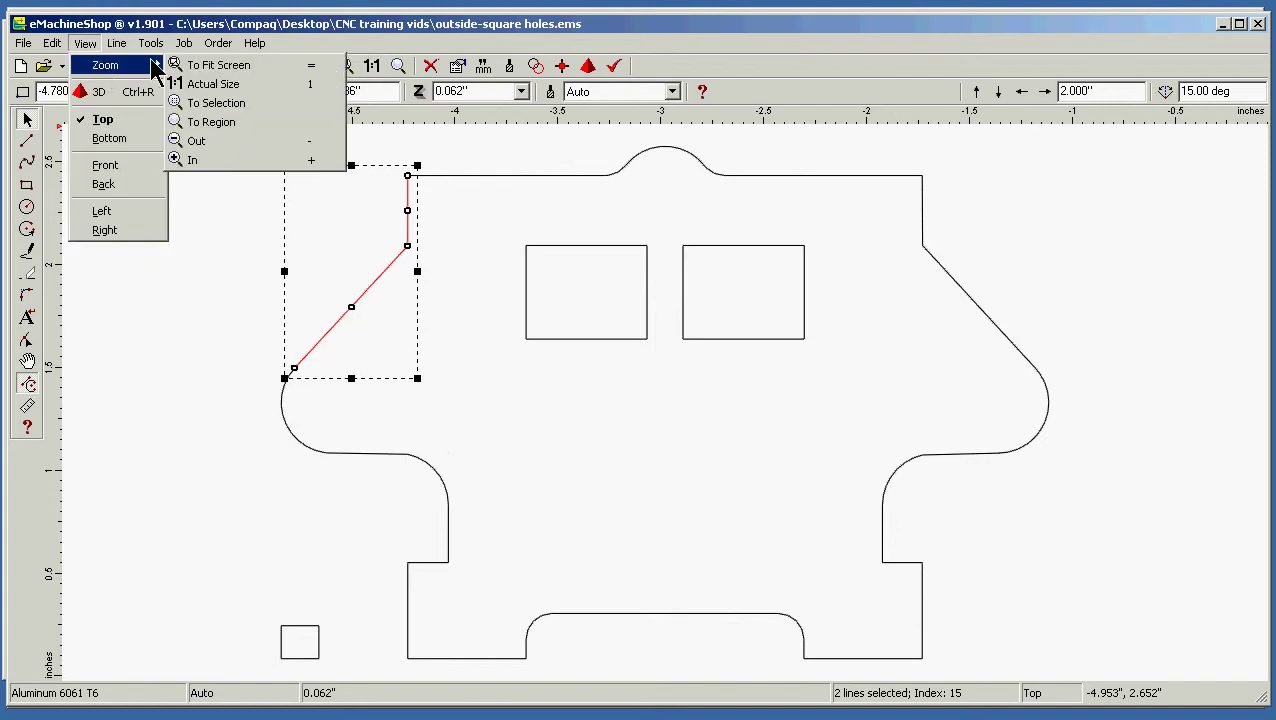
left_click(247, 104)
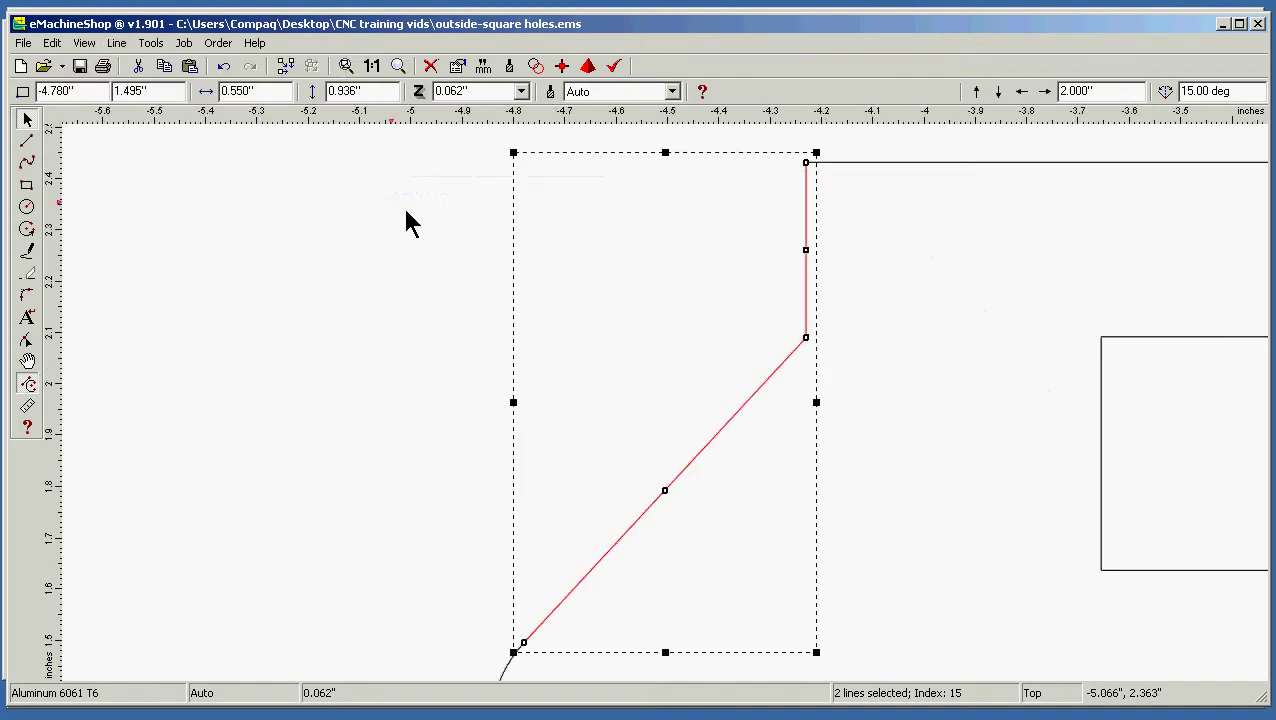
left_click(900, 362)
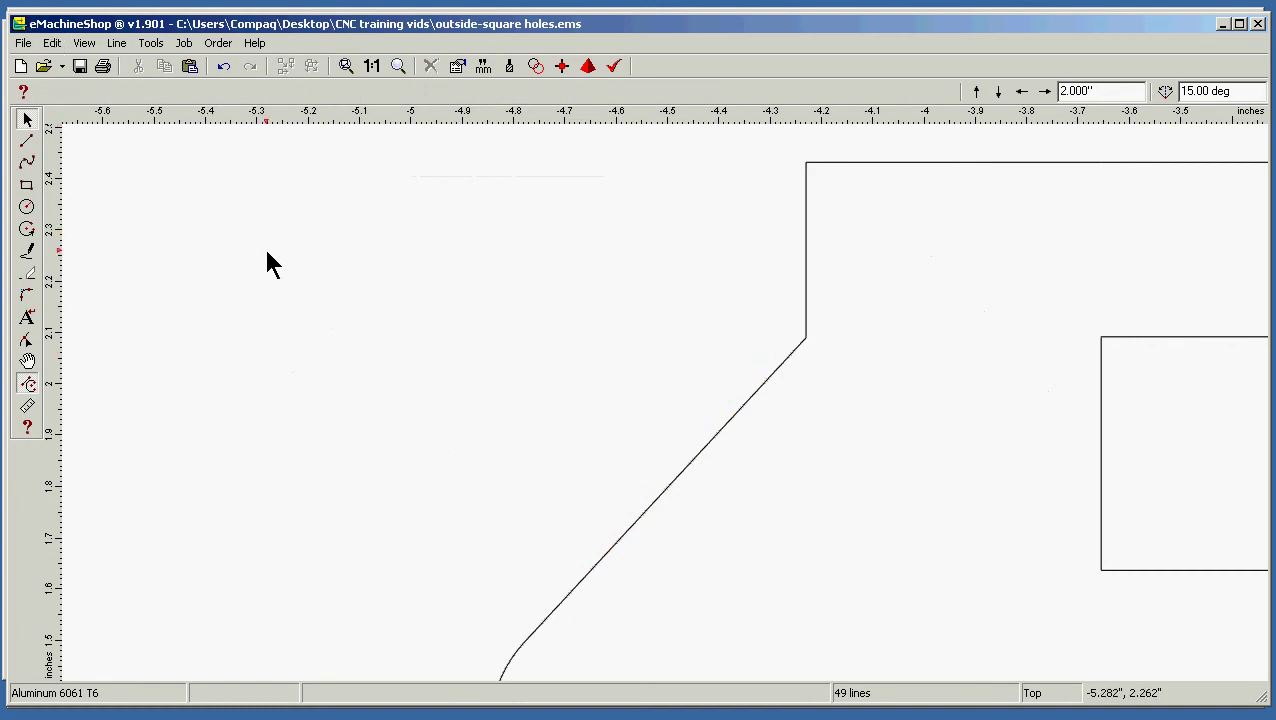
key("f")
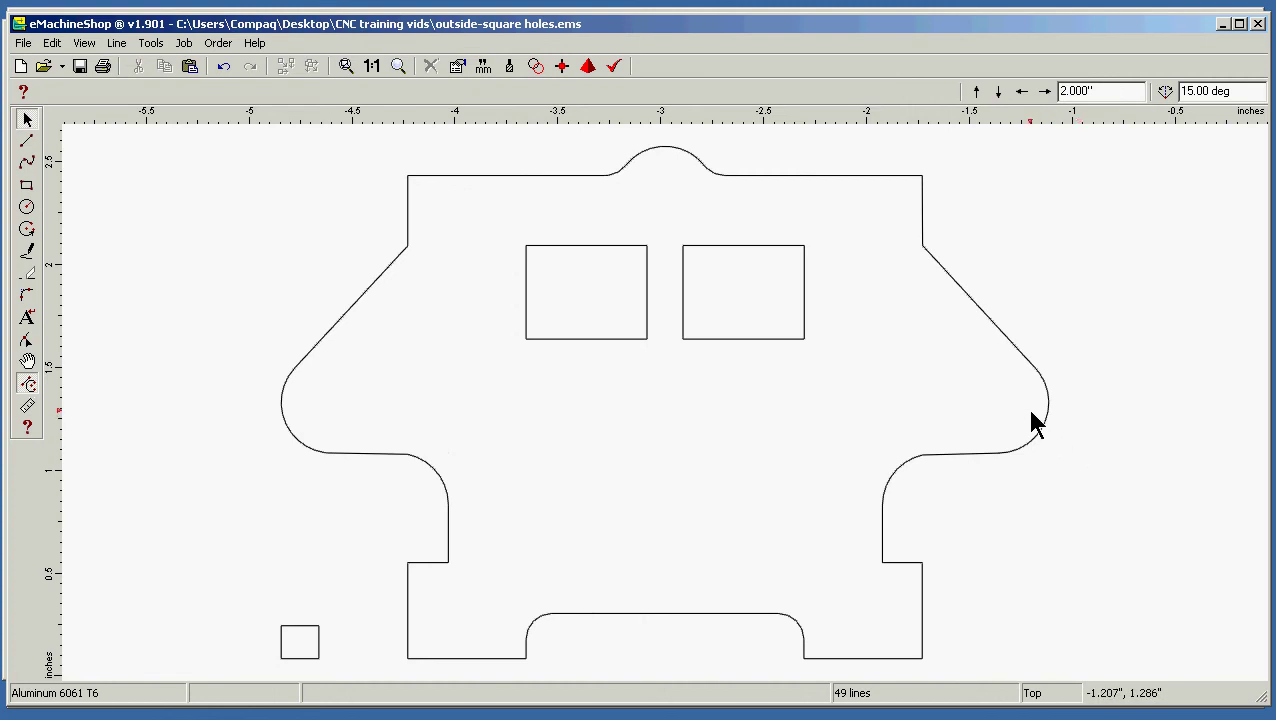
- Select the profile's lower-right near-horizontal line together with the adjoining large arc and zoom to the selection to examine their joint
left_click_drag(1085, 439, 918, 499)
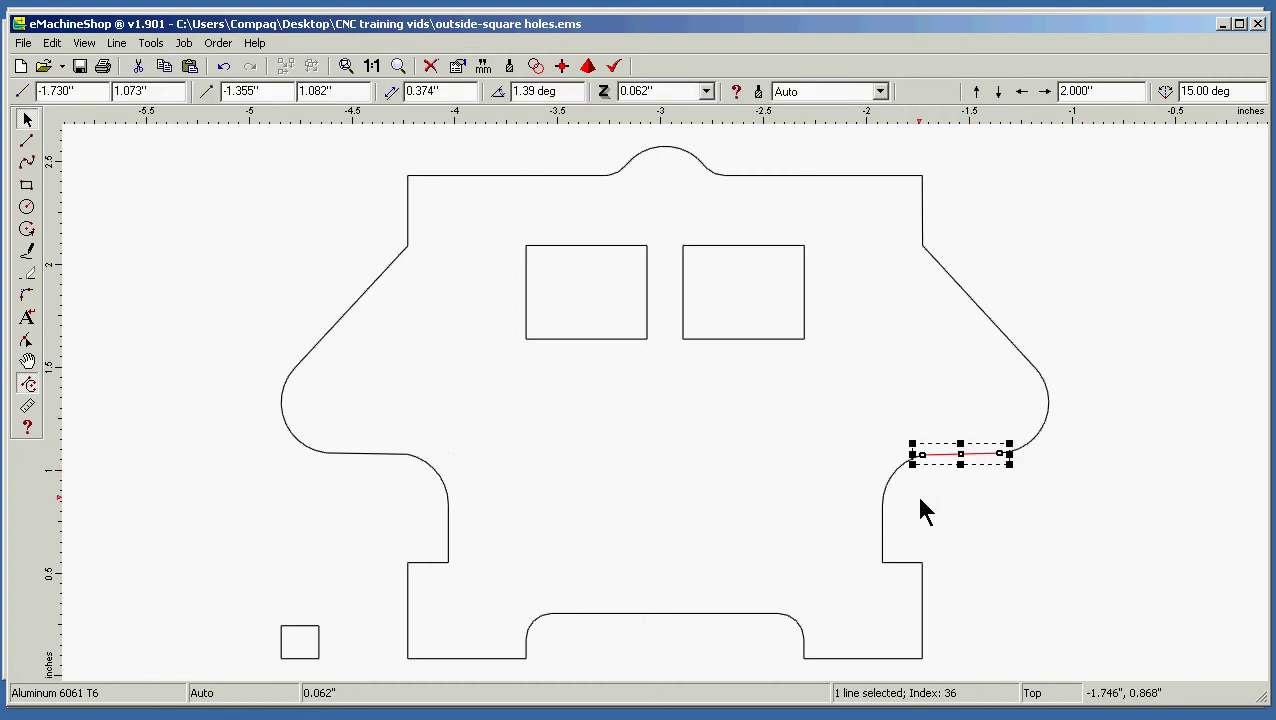
left_click(1067, 472)
left_click_drag(1023, 407, 949, 509)
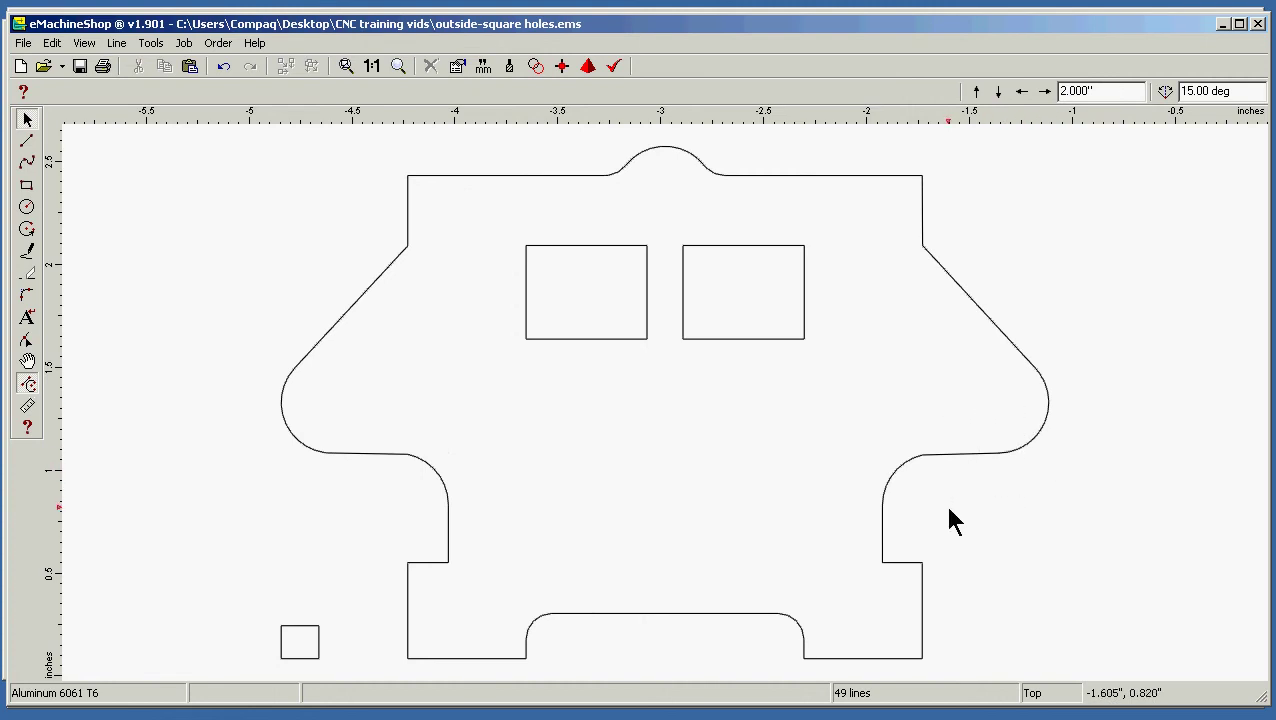
left_click(978, 458)
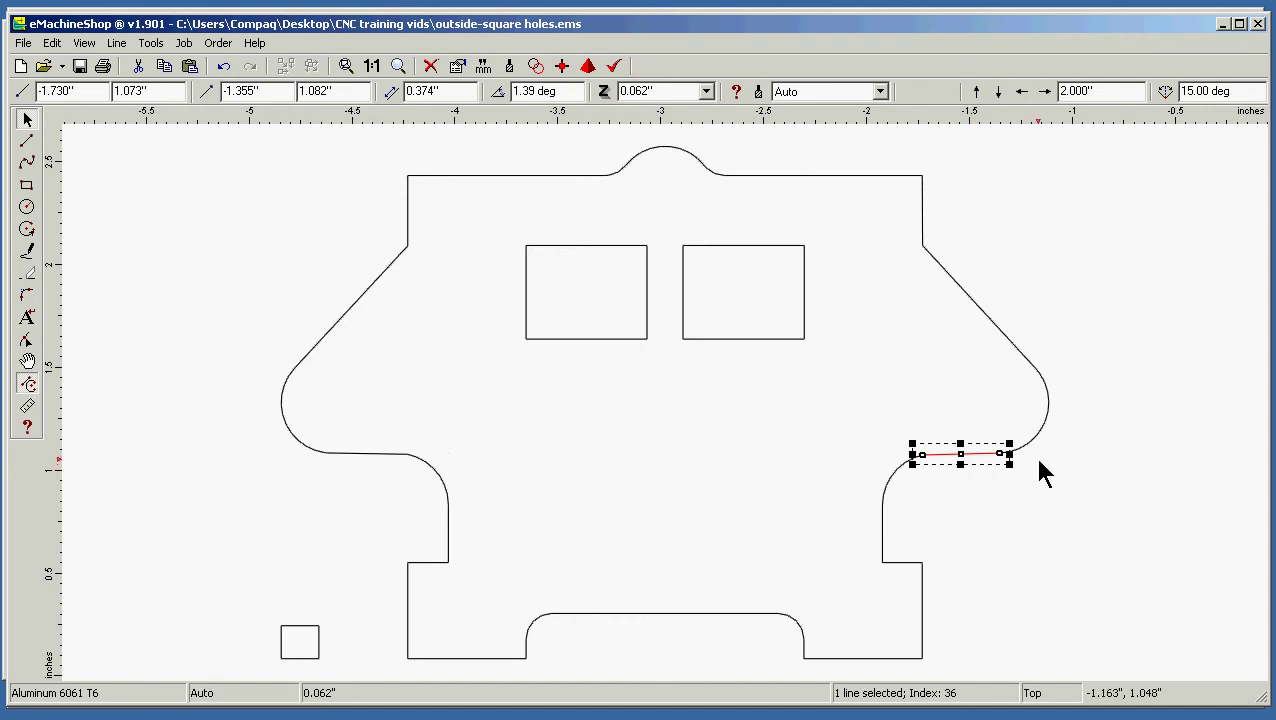
left_click(1018, 455, "shift")
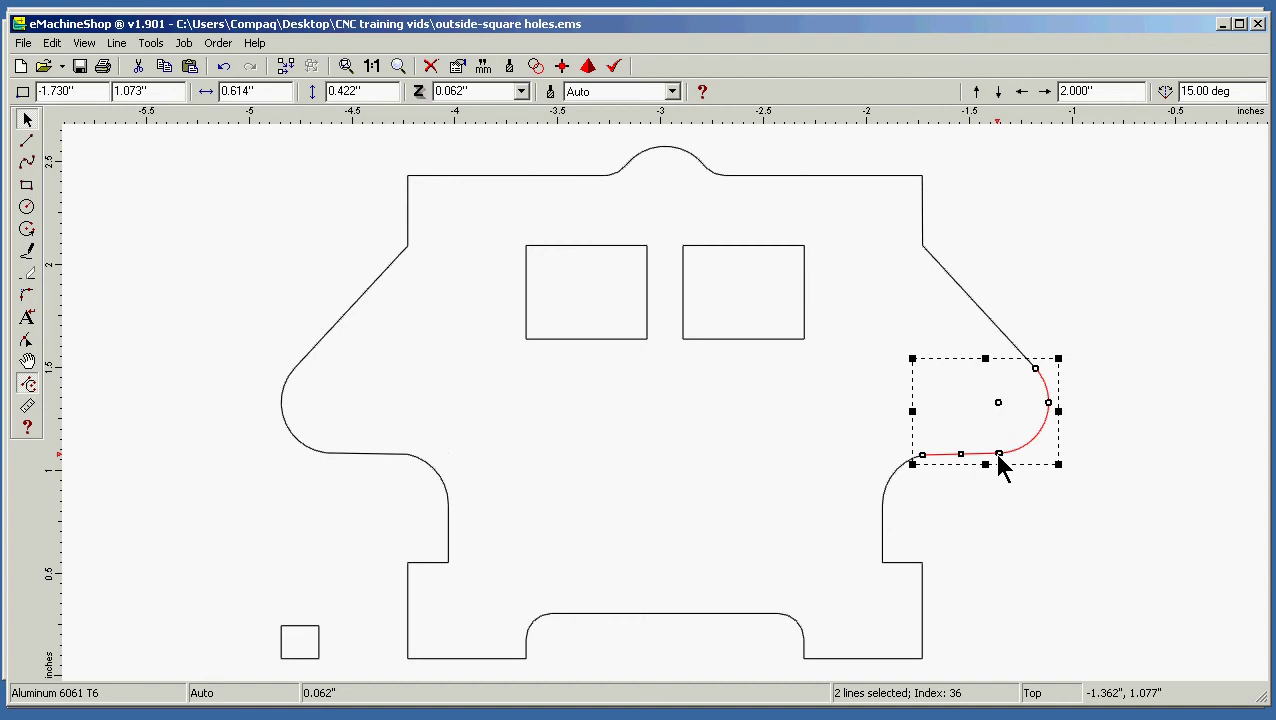
left_click(84, 44)
left_click(117, 44)
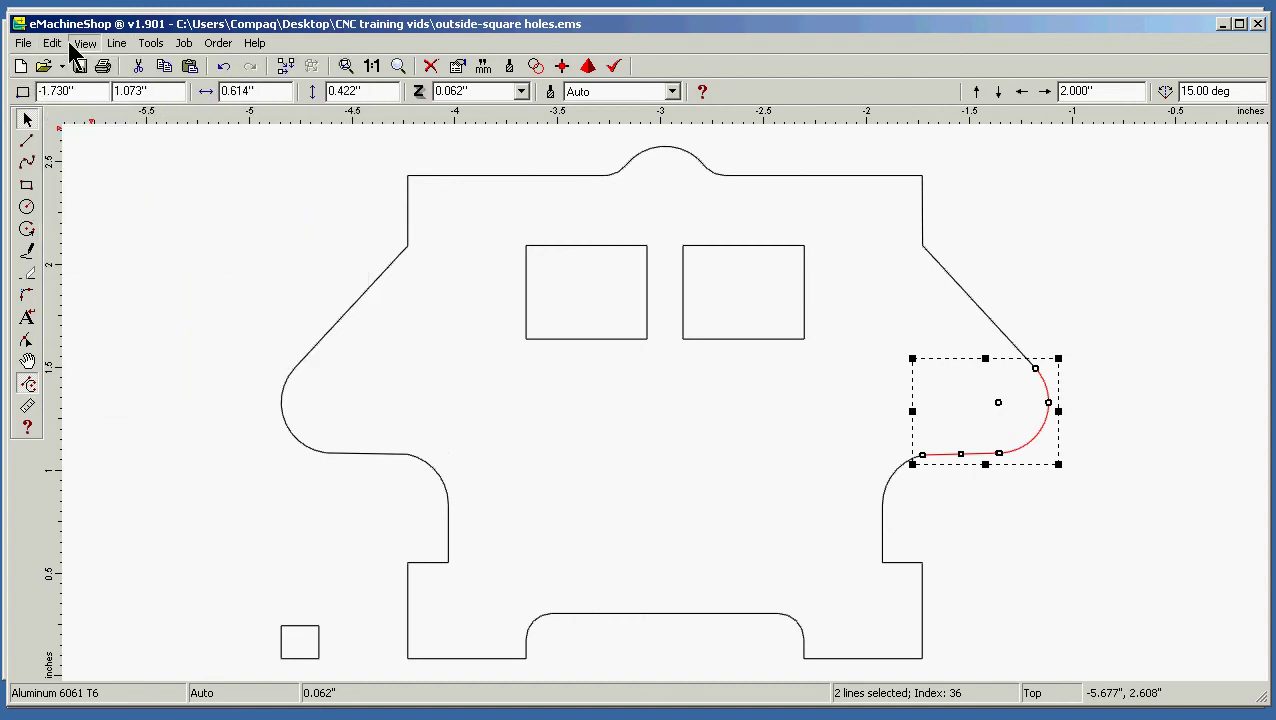
left_click(84, 44)
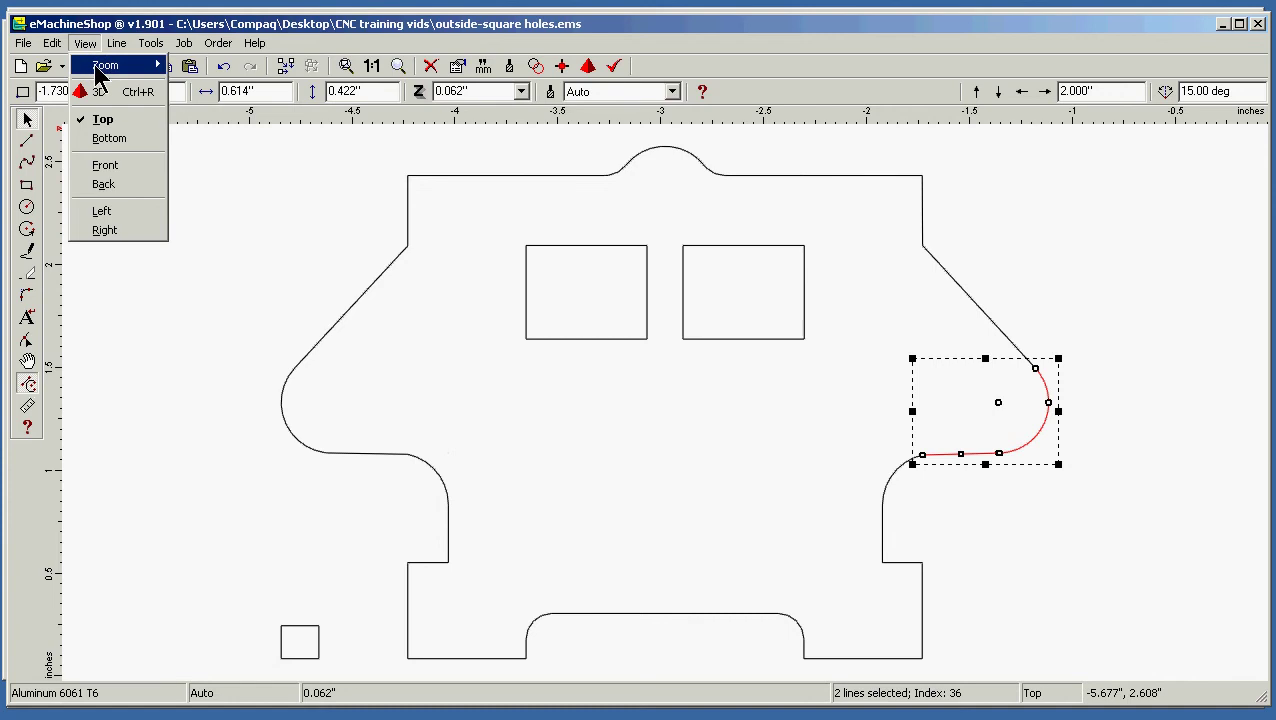
mouse_move(110, 65)
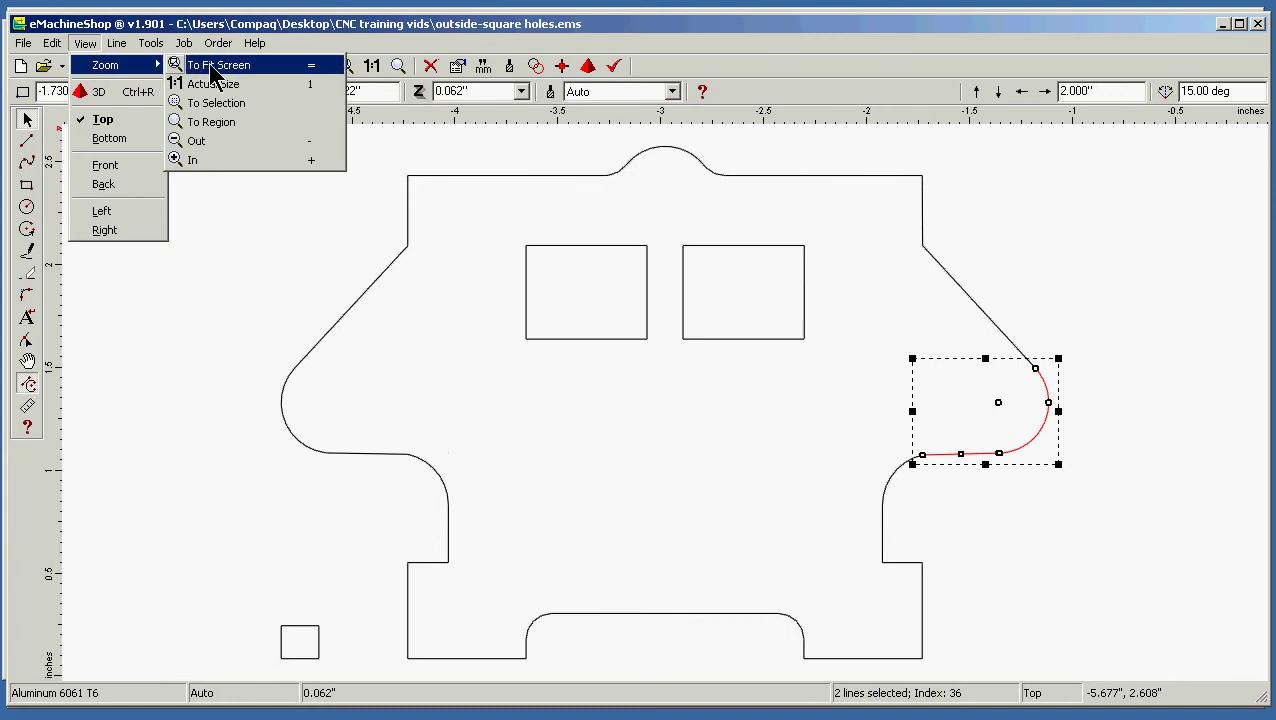
left_click(258, 113)
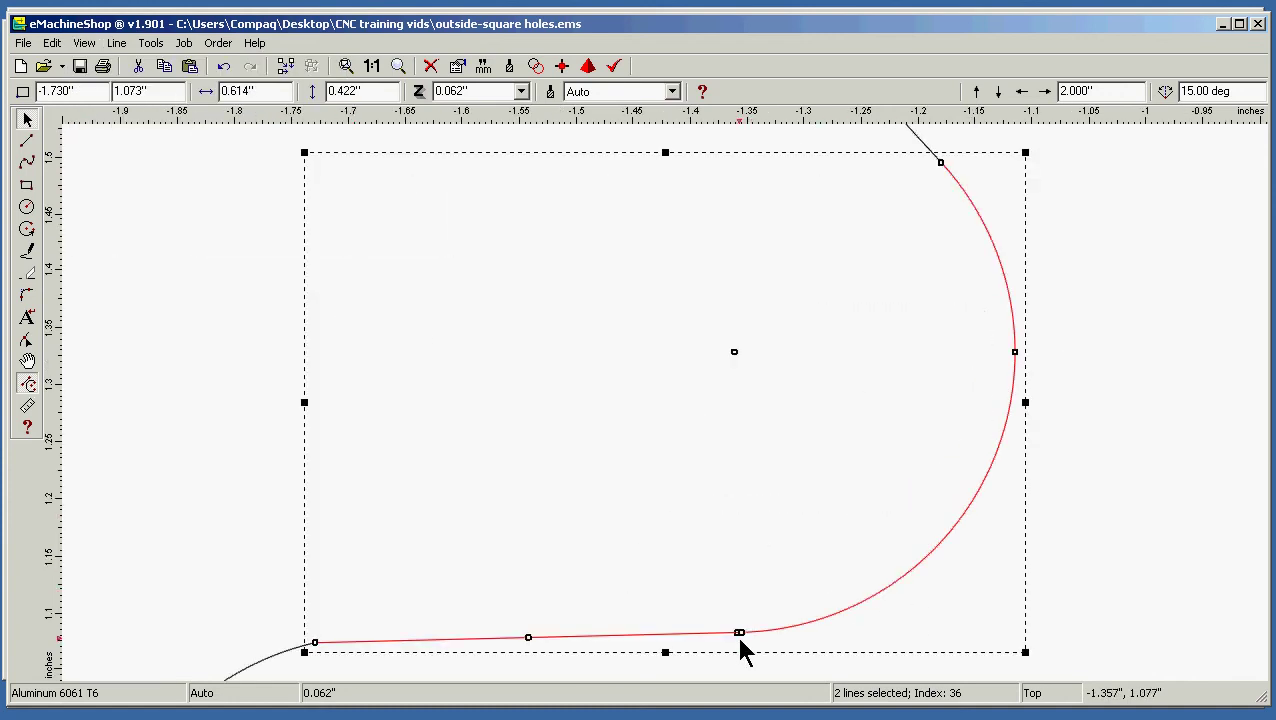
- Check the joint for a stray segment, then reselect the arc and line to compare their end points
left_click(704, 464)
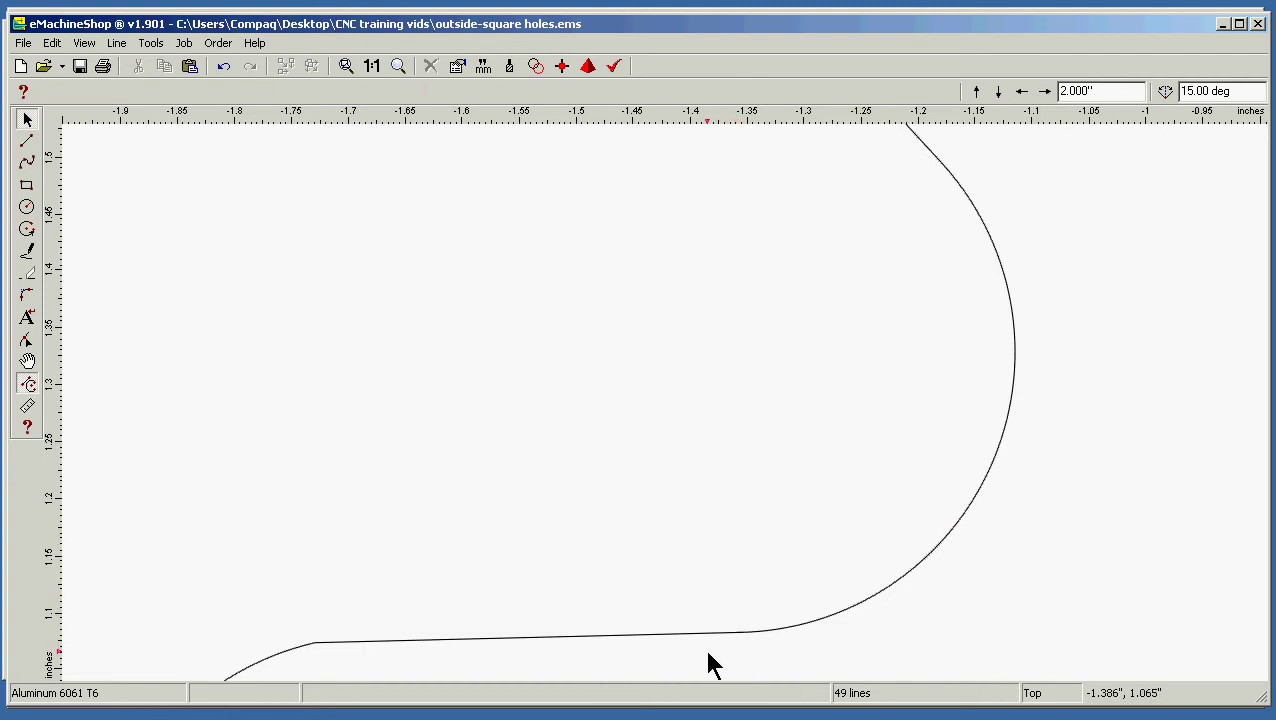
left_click_drag(703, 660, 788, 602)
left_click(815, 623)
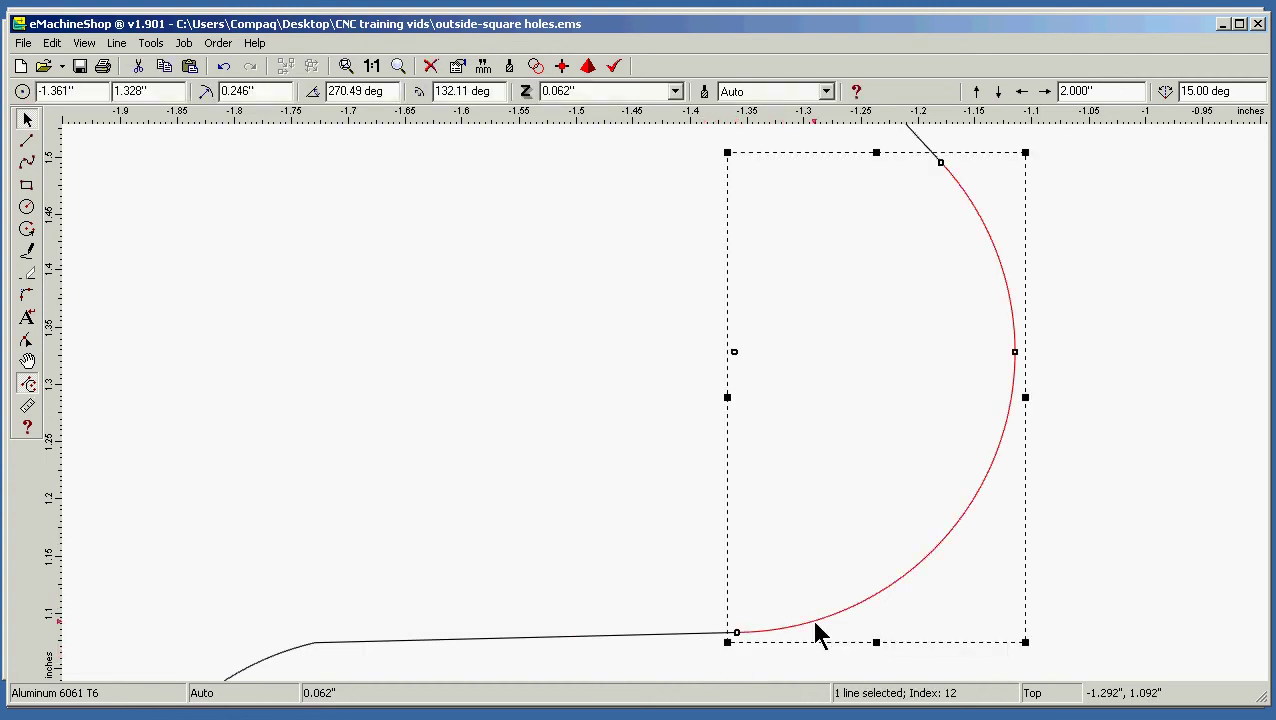
left_click(645, 635, "shift")
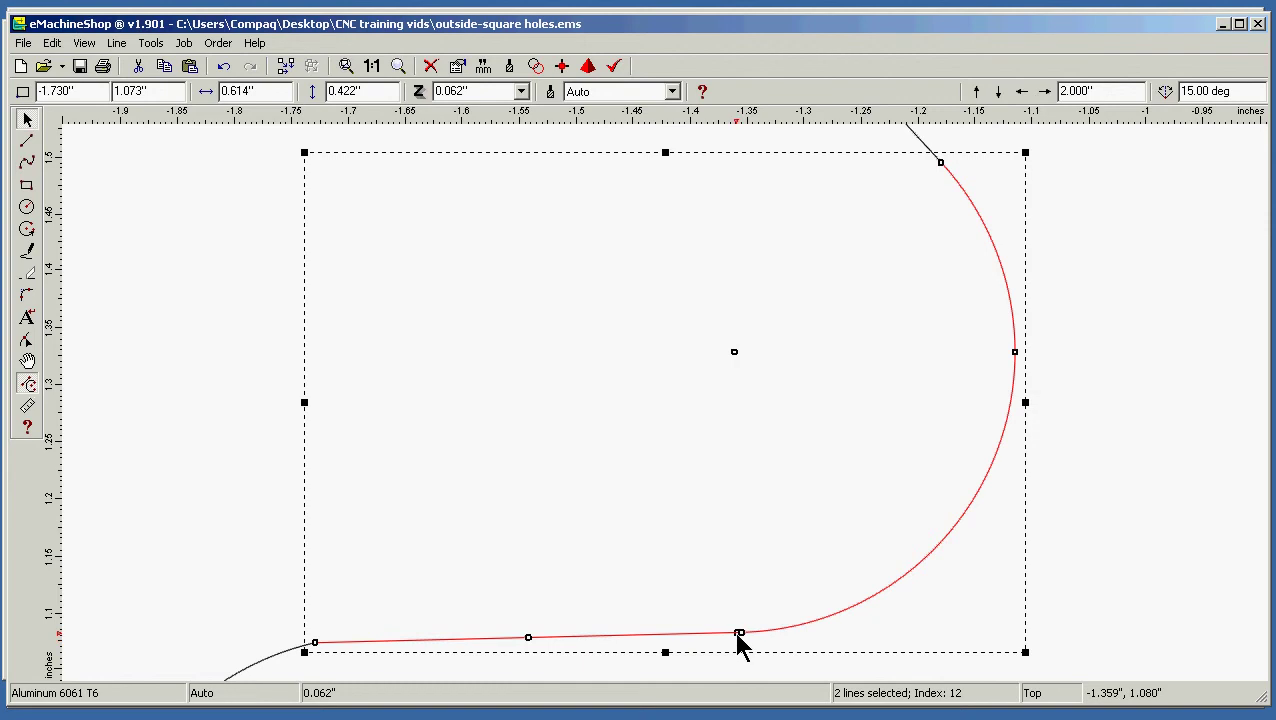
left_click(663, 552)
- Delete the near-horizontal line that overlaps the lower end of the right-hand arc, and check the arc's free end
left_click(670, 636)
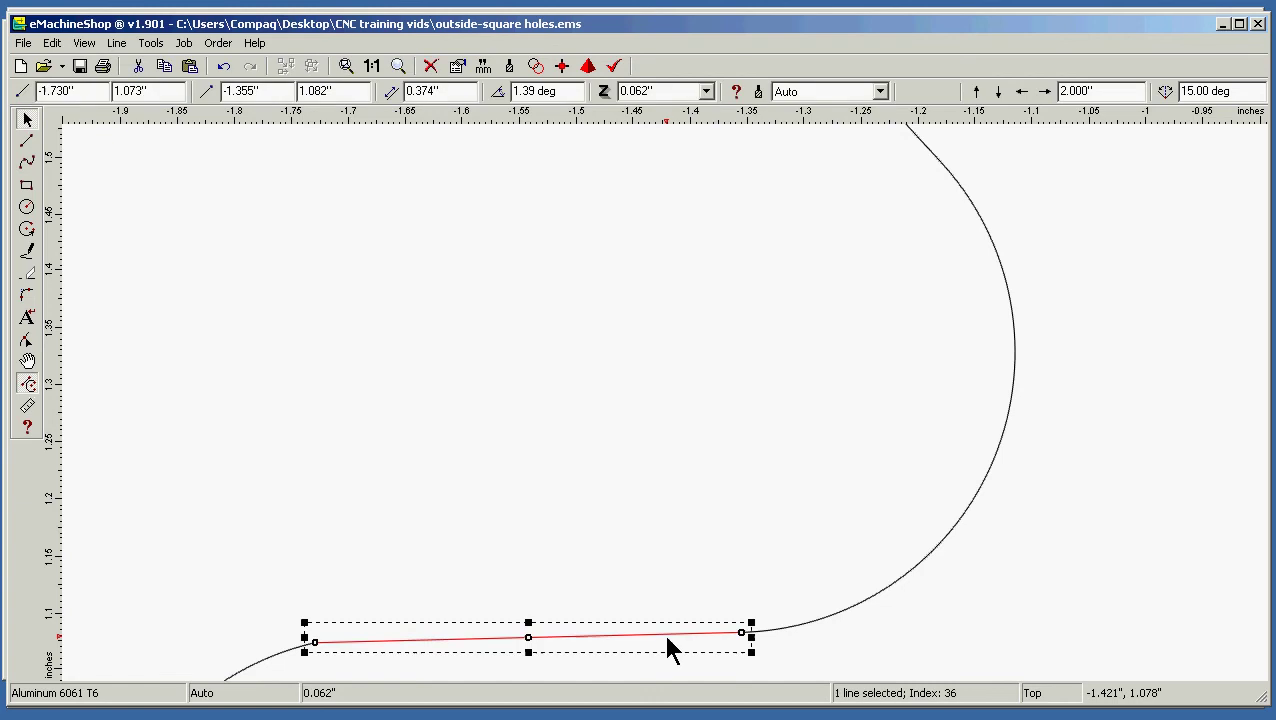
key("Delete")
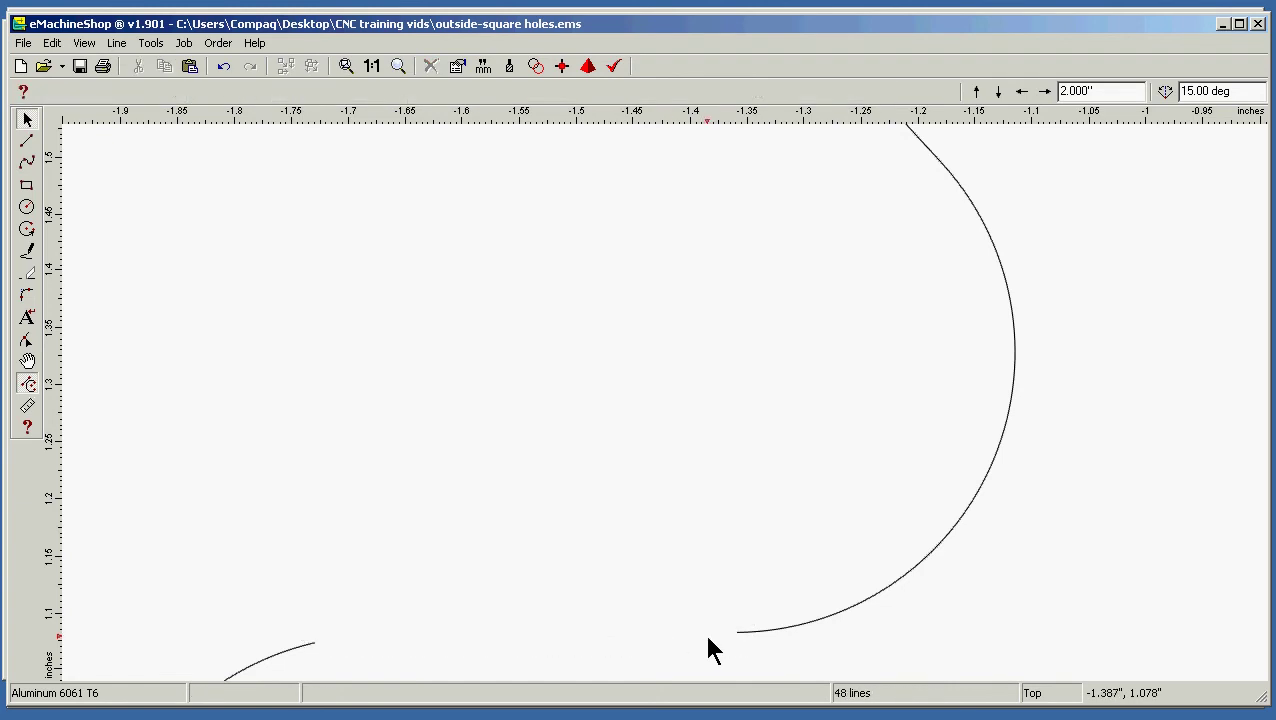
left_click(760, 632)
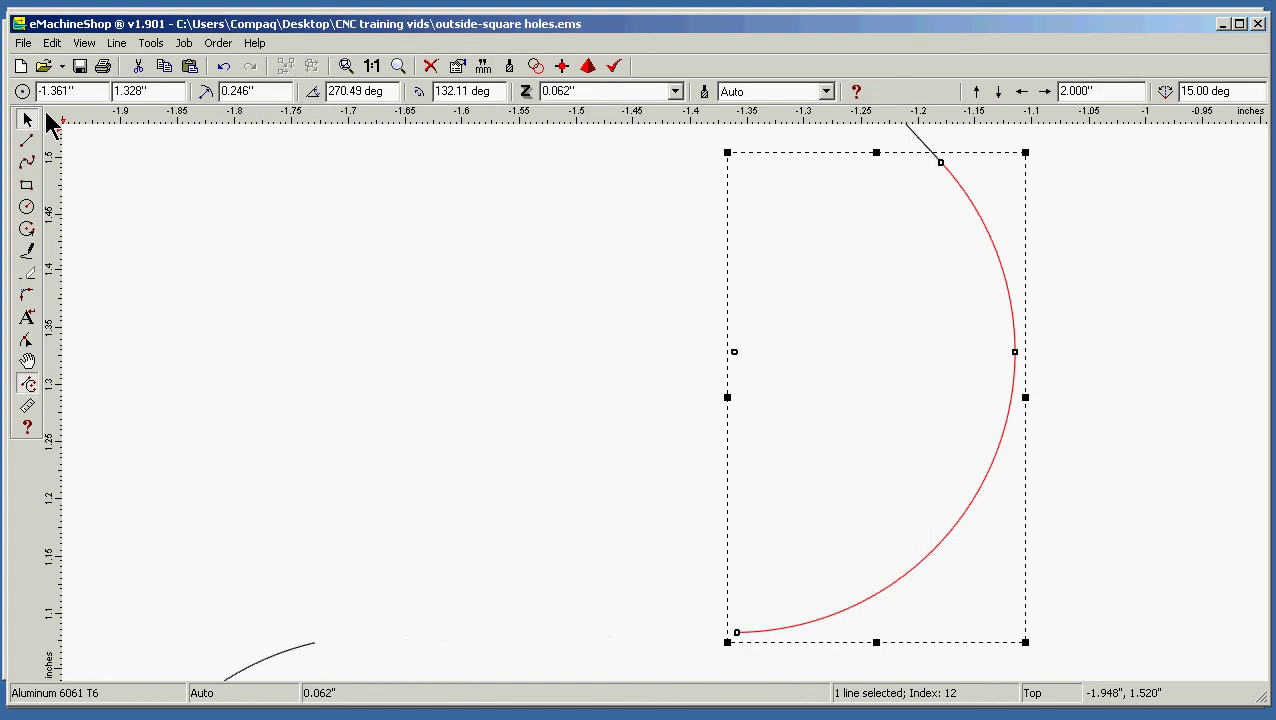
left_click(144, 169)
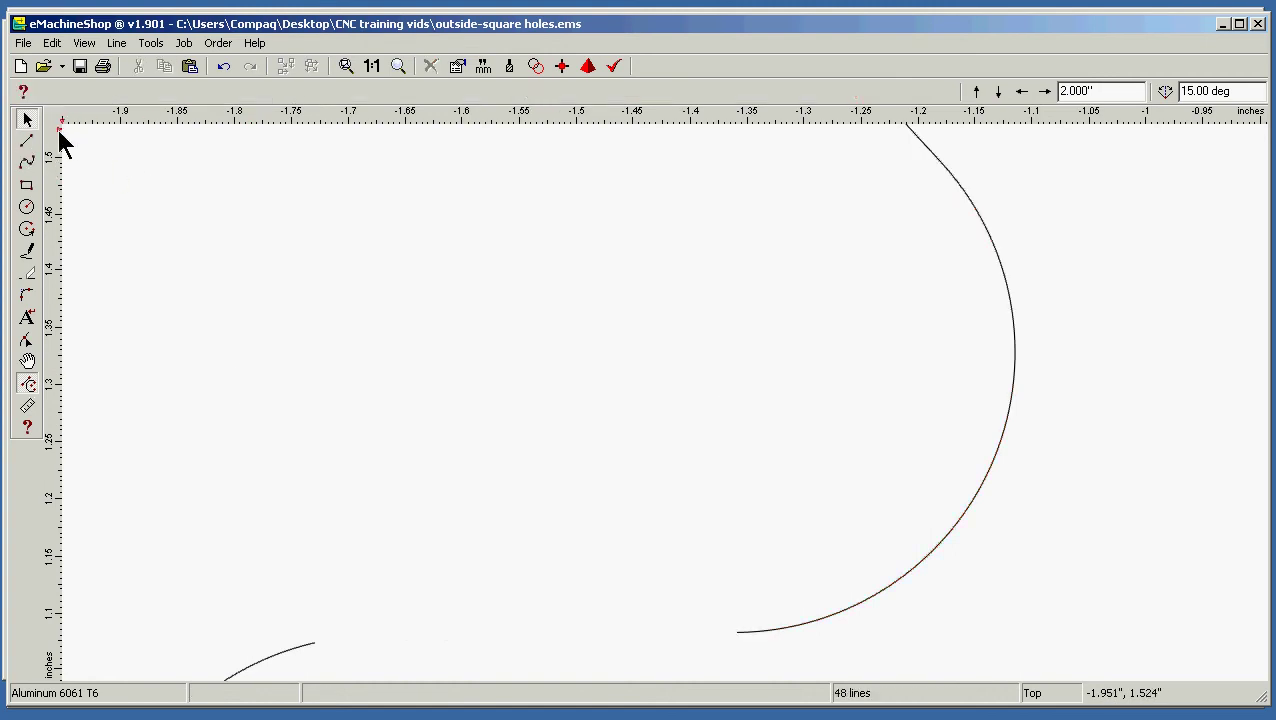
- Draw a replacement line from the right arc's lower end point to the neighbouring fillet's end point, and check the new joint
left_click(27, 141)
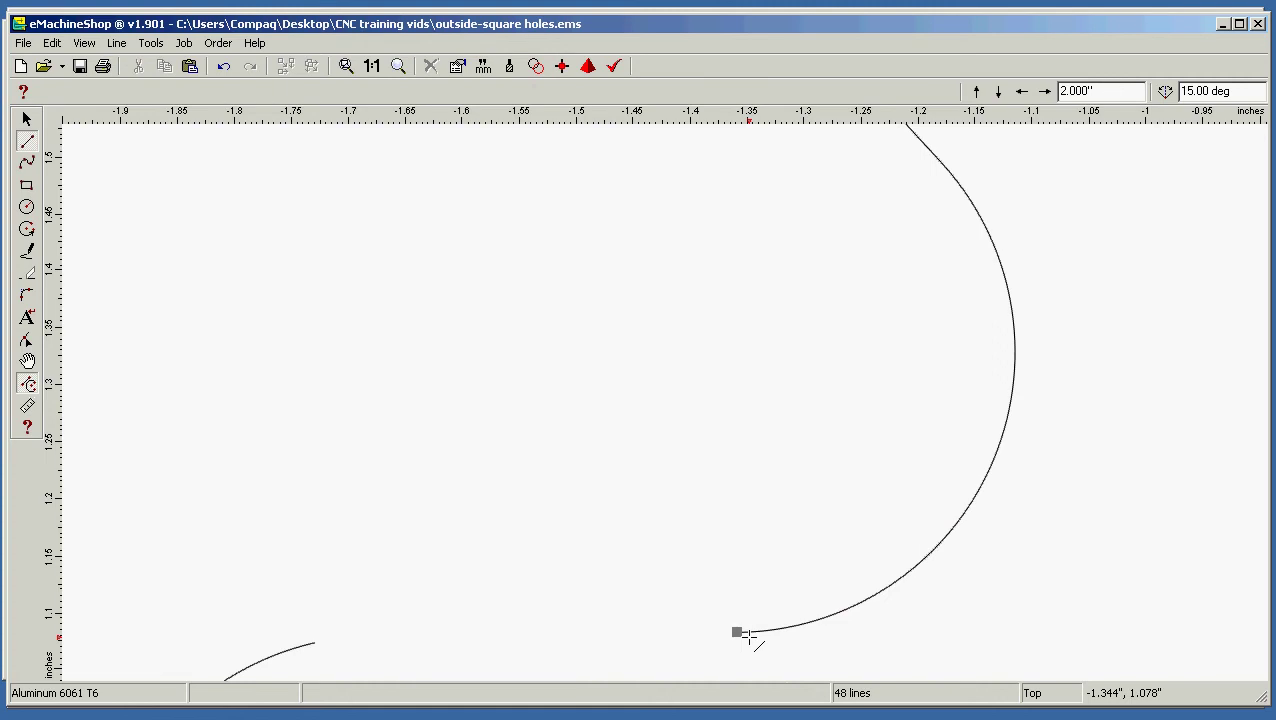
left_click(740, 634)
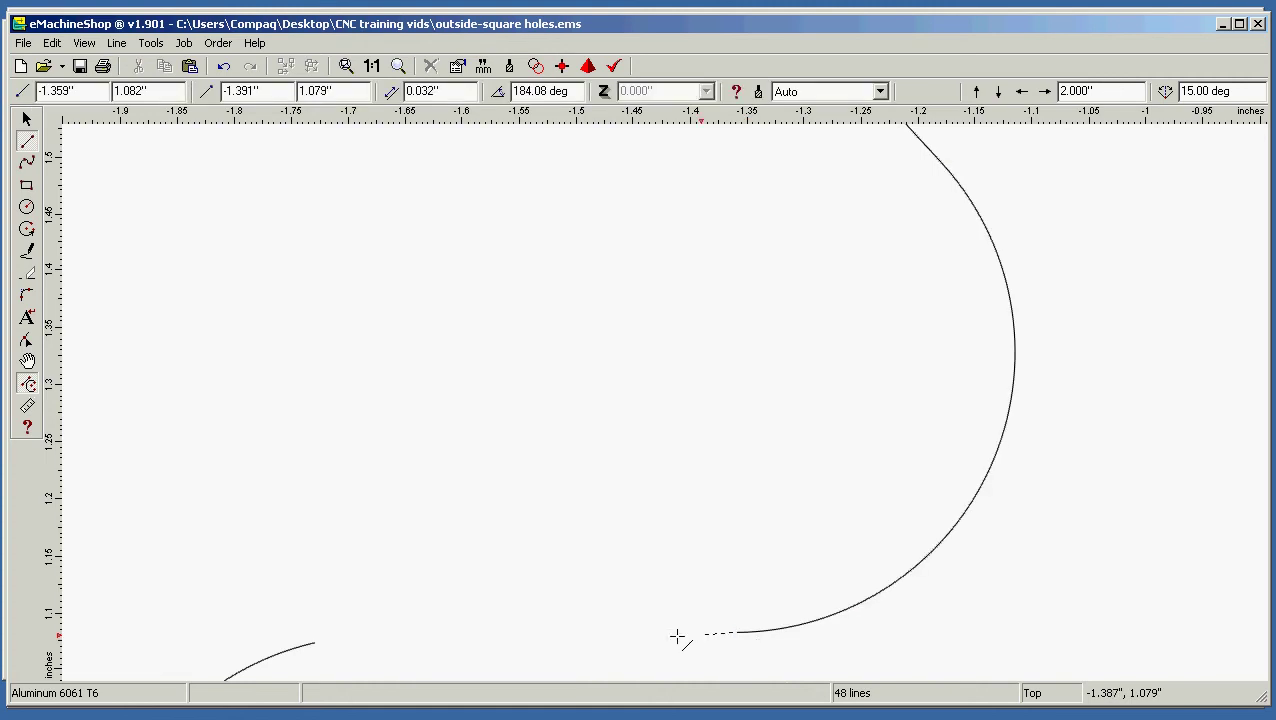
left_click(313, 642)
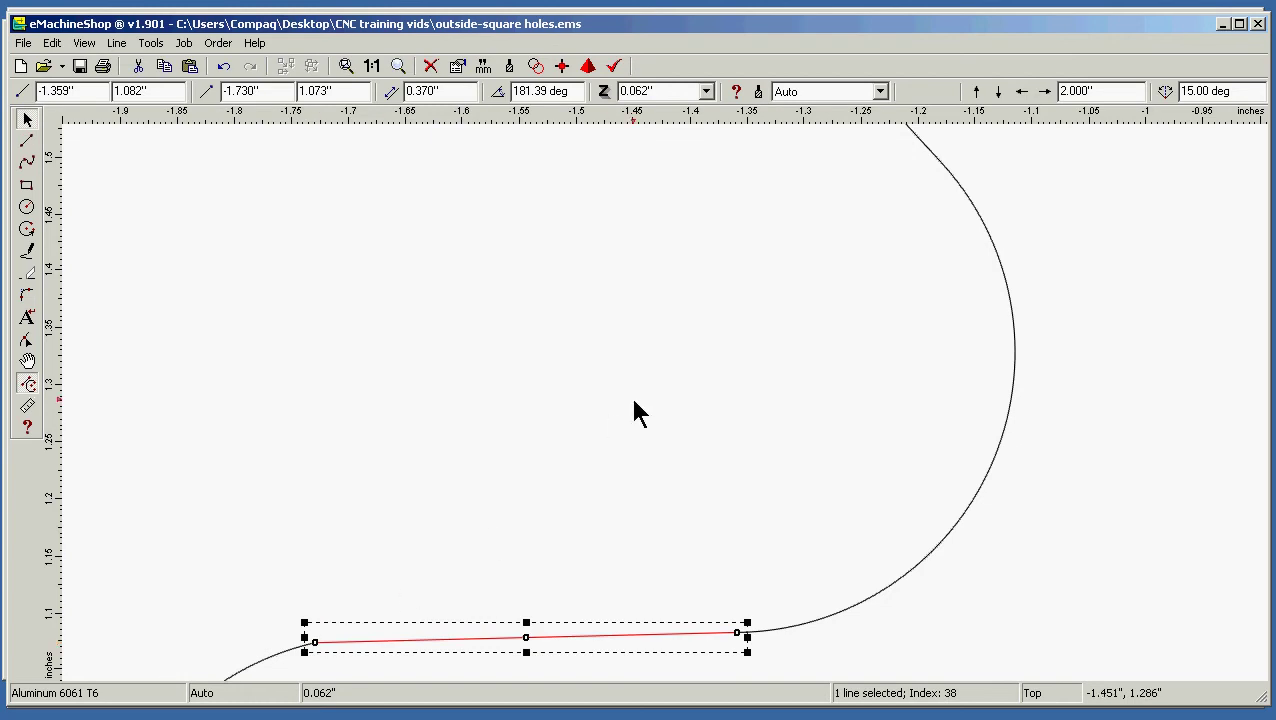
left_click(858, 606, "shift")
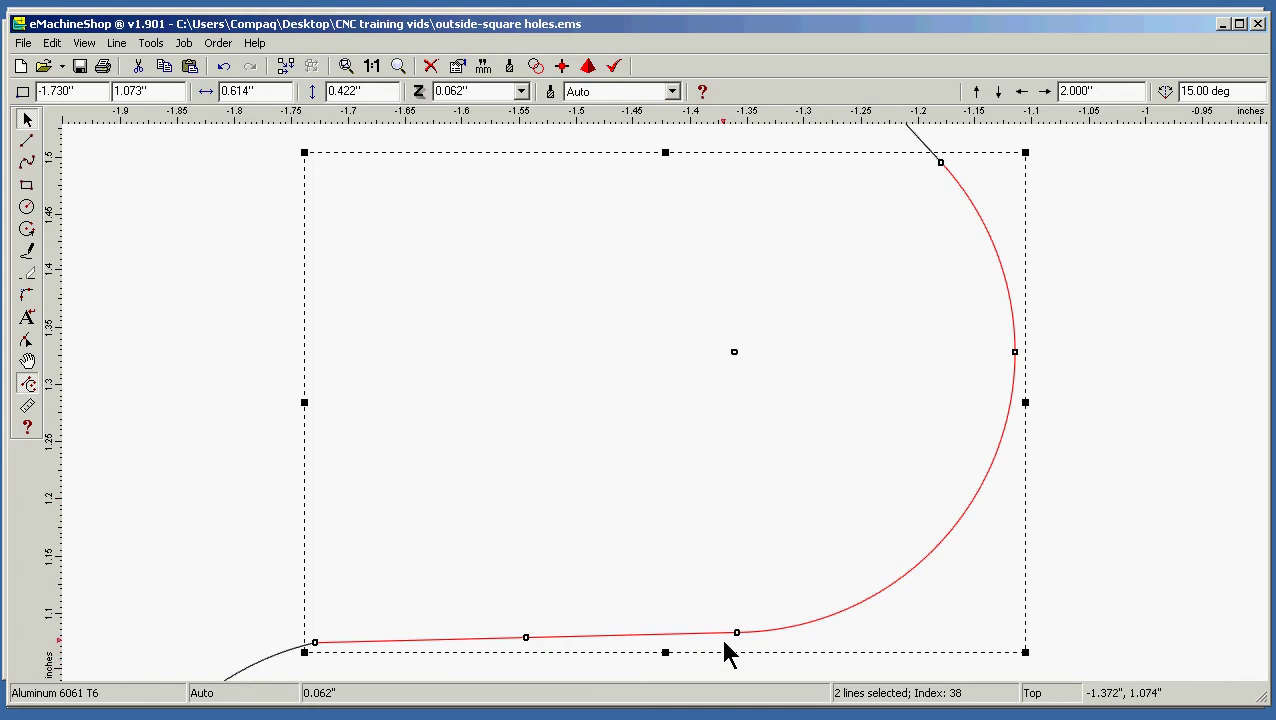
- Save the drawing and export it as an AutoCAD R12/LT12 DXF, replacing outside-square holes.DXF
left_click(24, 43)
left_click(46, 131)
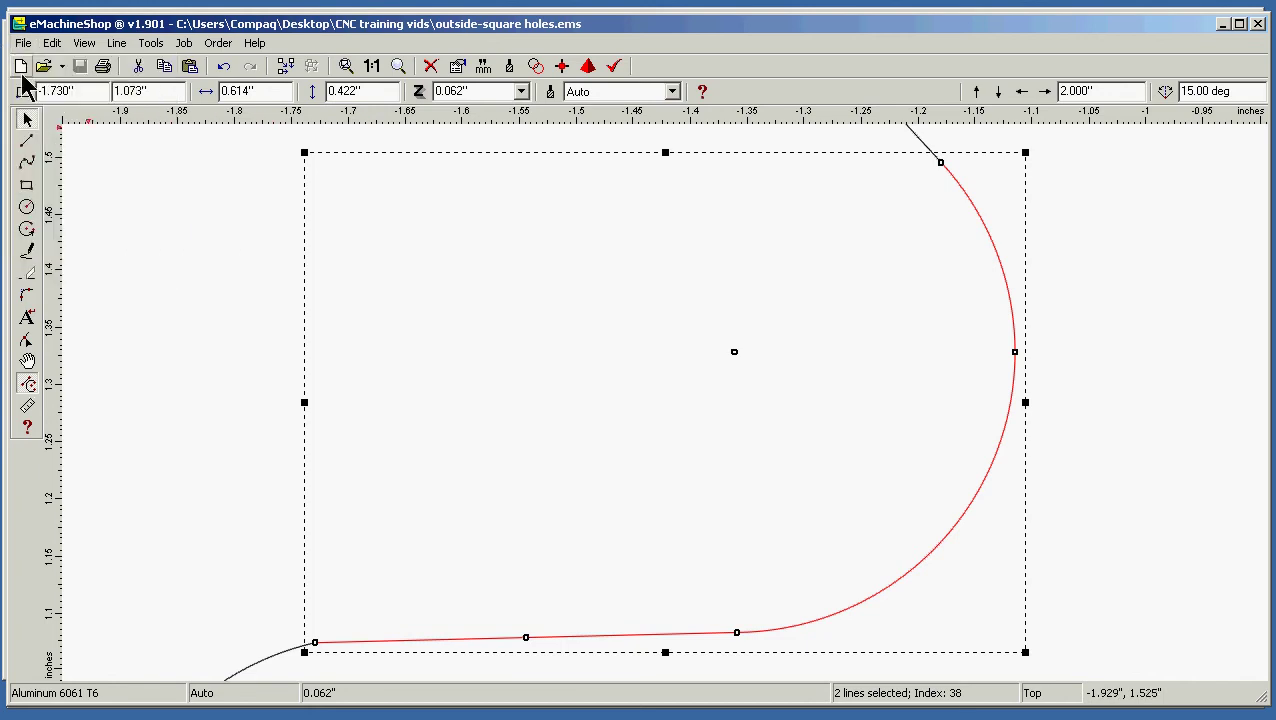
left_click(22, 45)
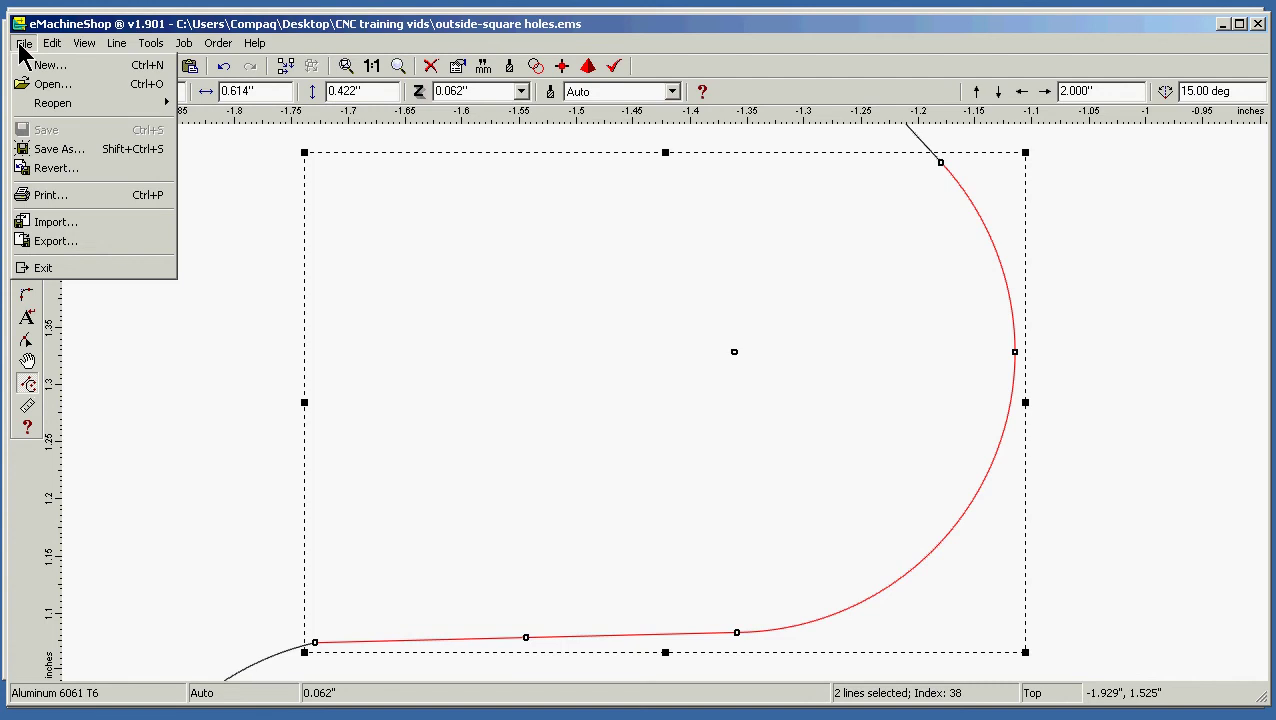
left_click(94, 241)
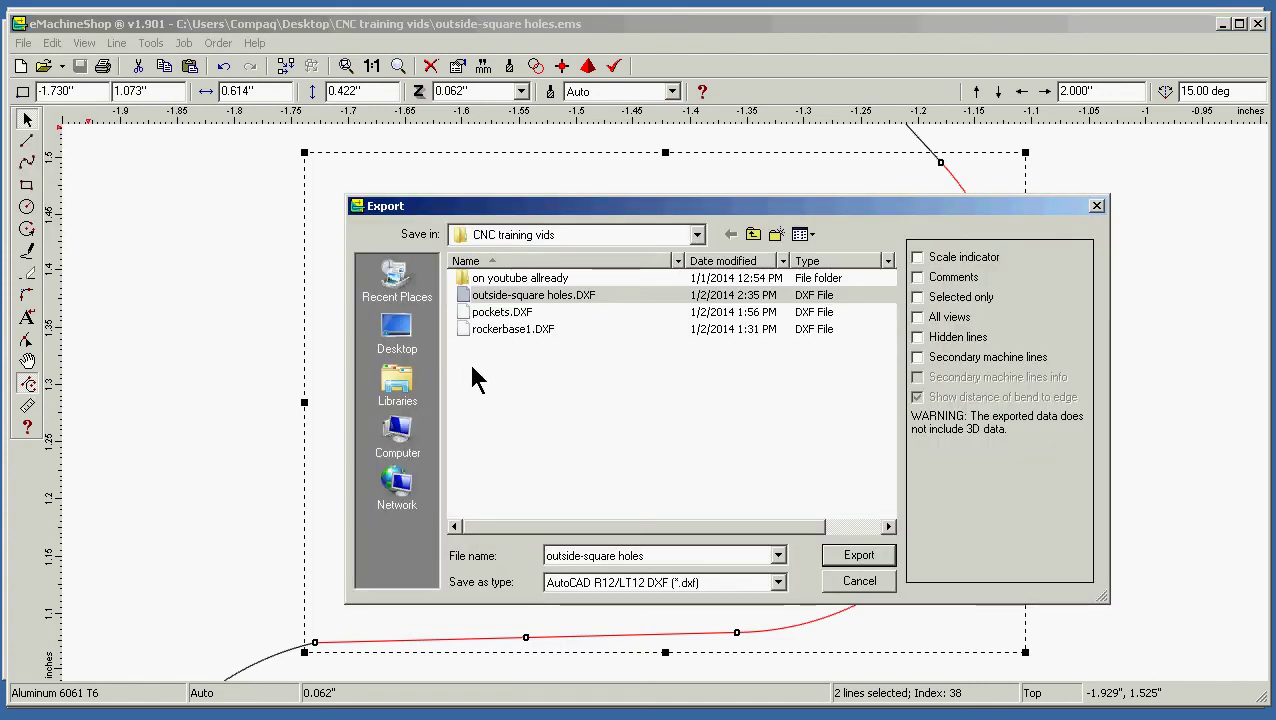
left_click(863, 558)
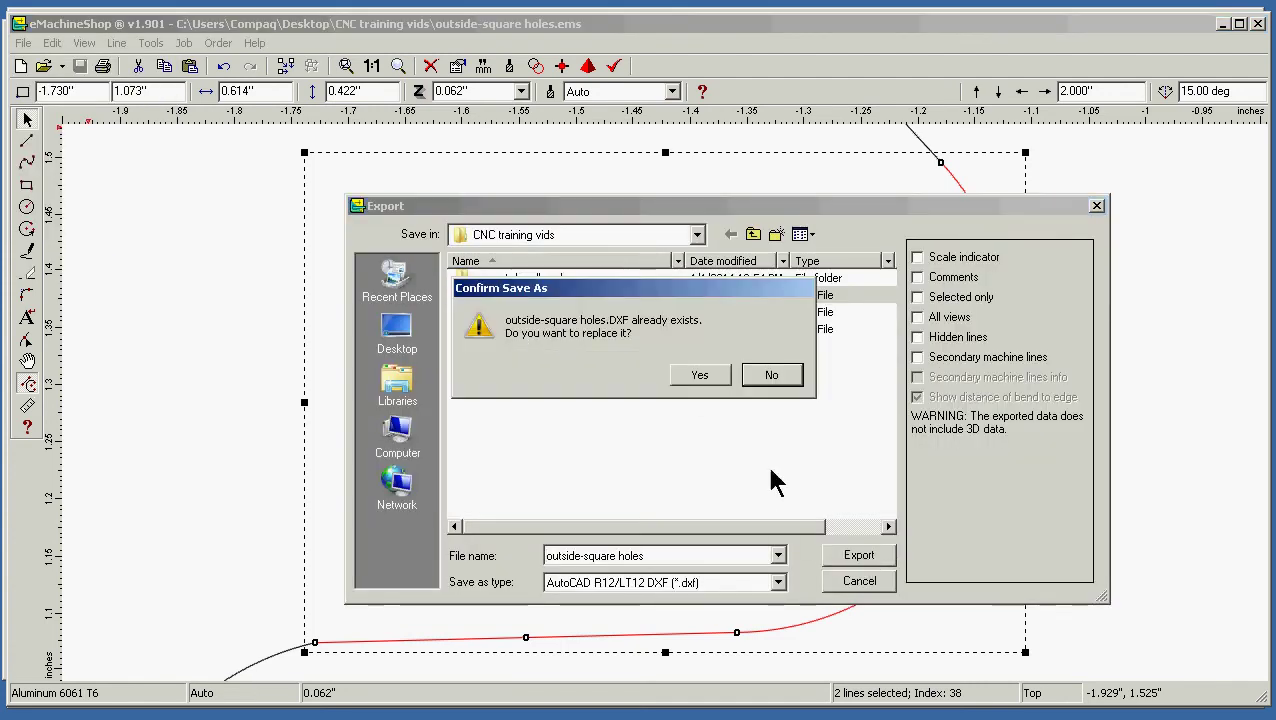
left_click(701, 376)
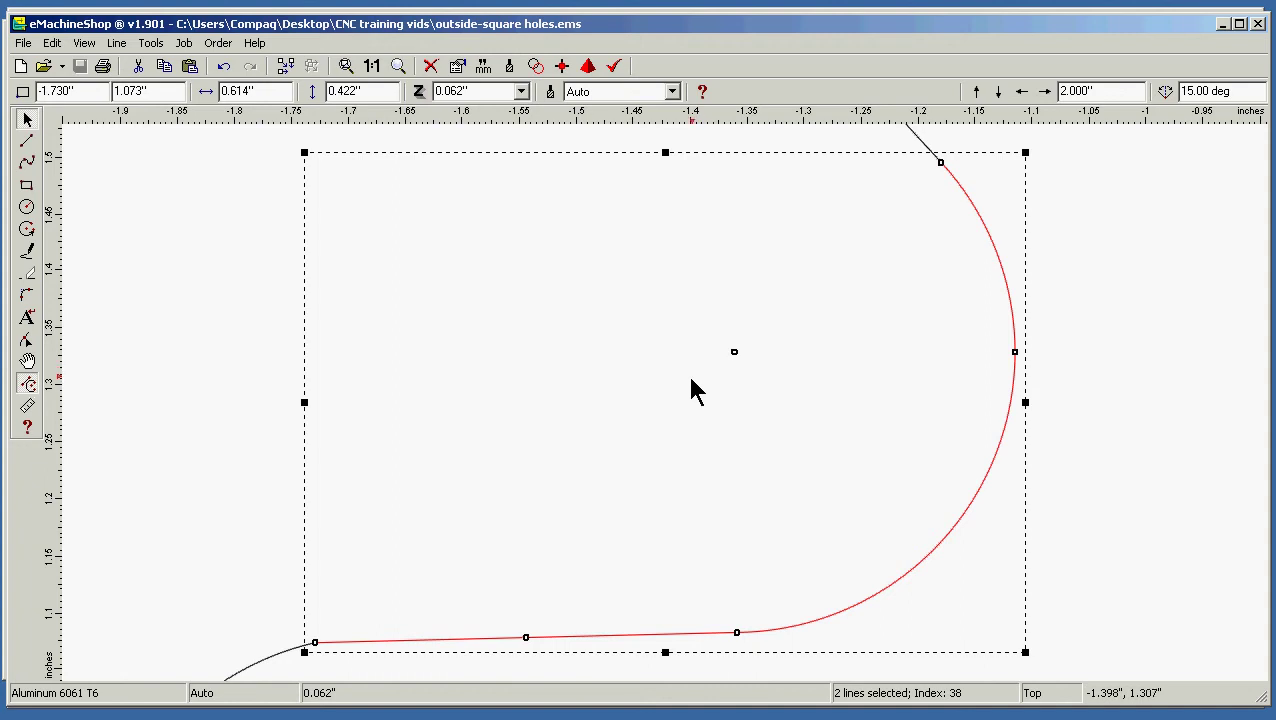
- Switch to D2nc, restart the shape, import the updated outside-square holes DXF with all elements unscaled, and set its origin to Bottom Left
key("alt+Tab")
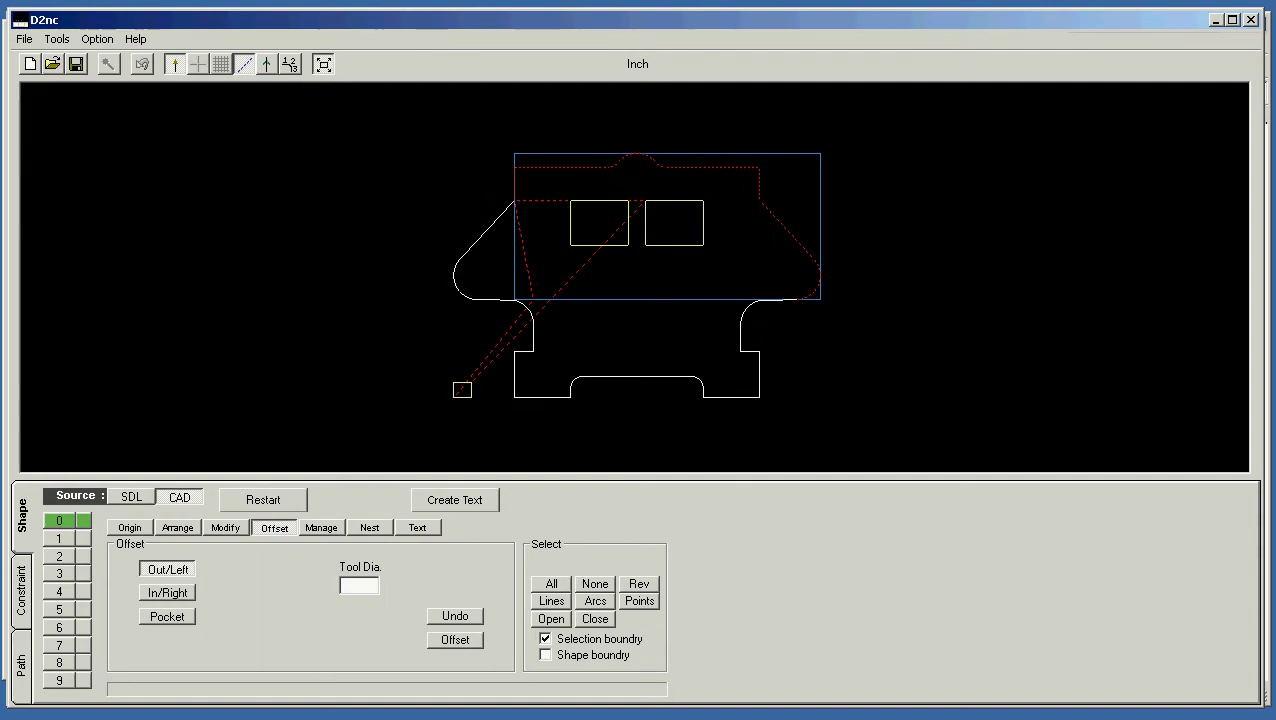
left_click(258, 492)
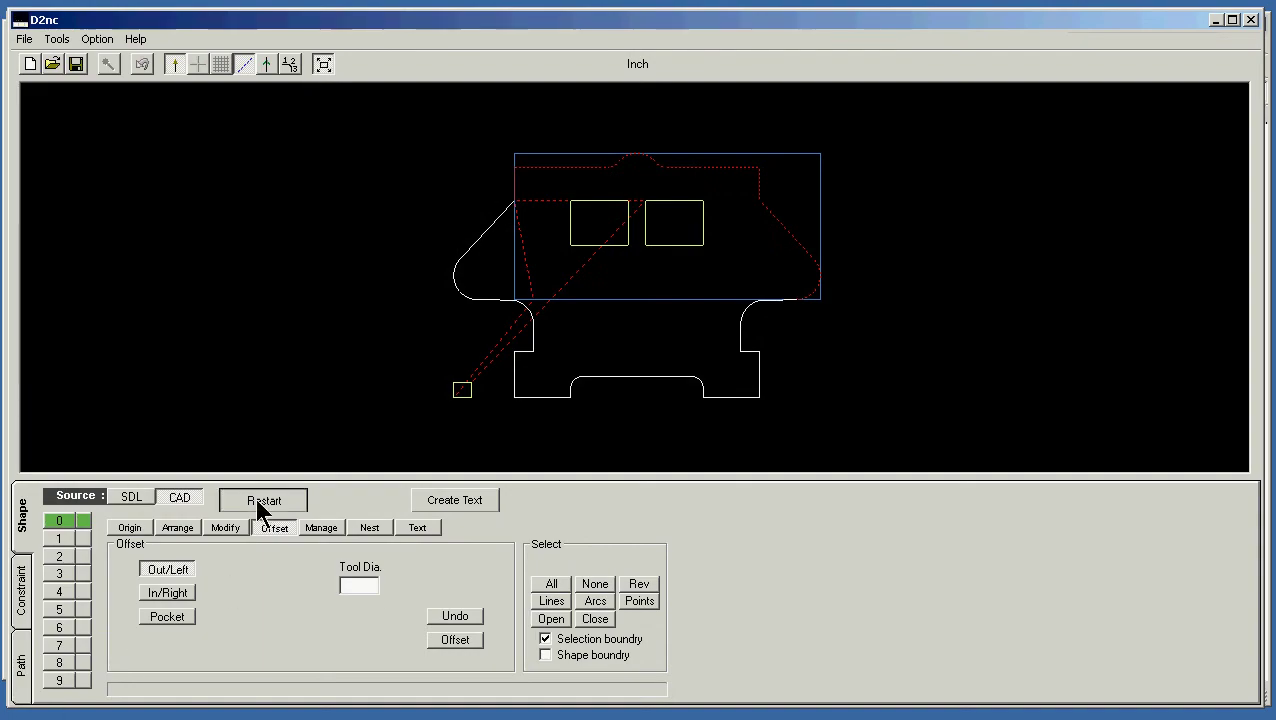
left_click(267, 498)
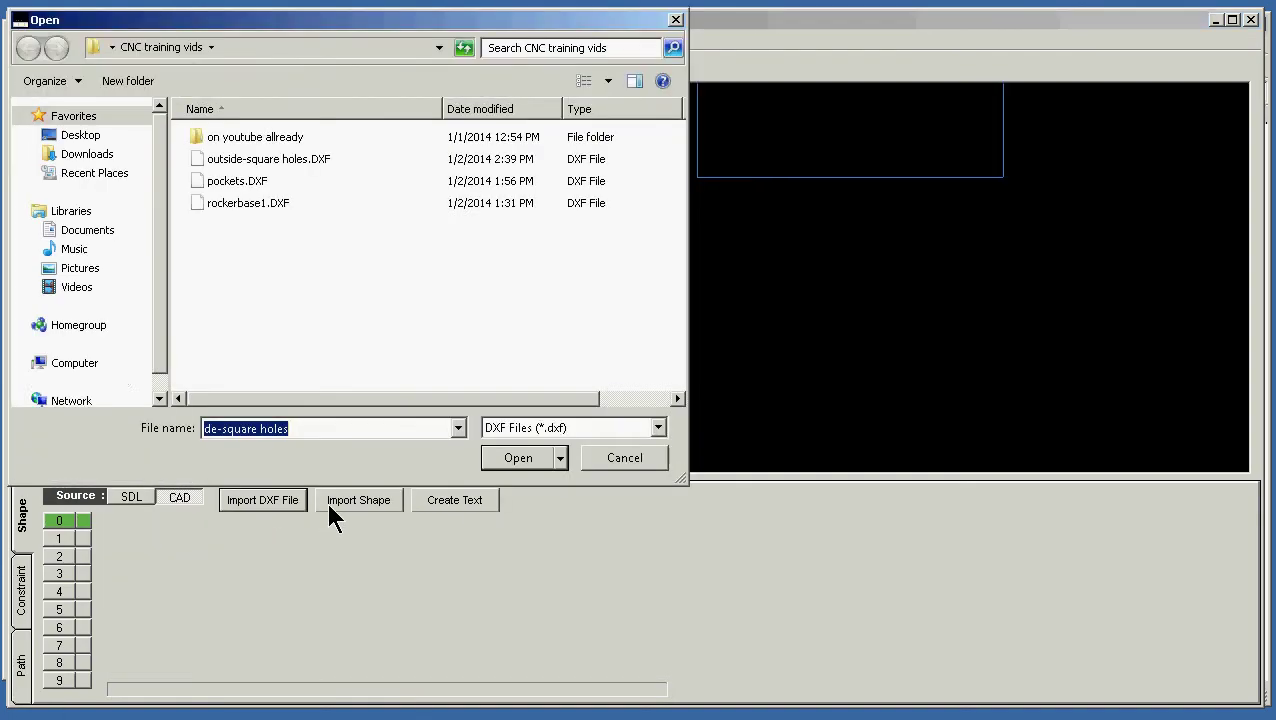
left_click(511, 457)
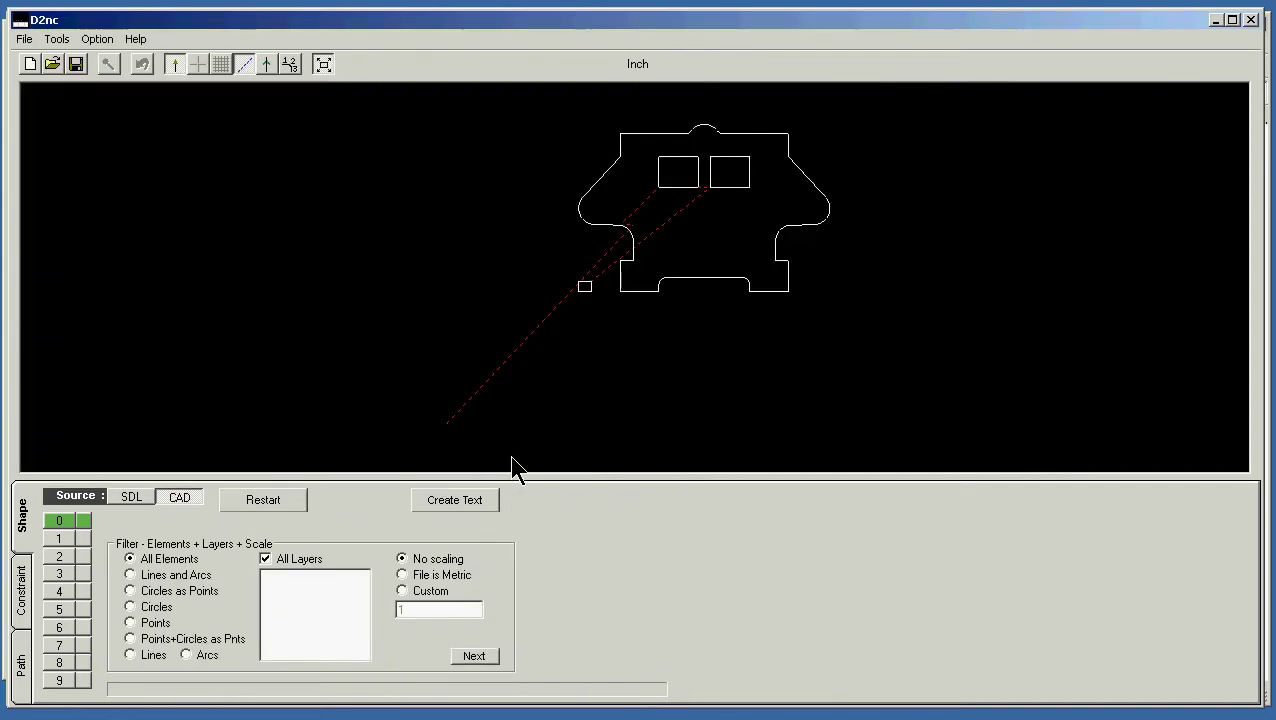
left_click(493, 658)
left_click(196, 634)
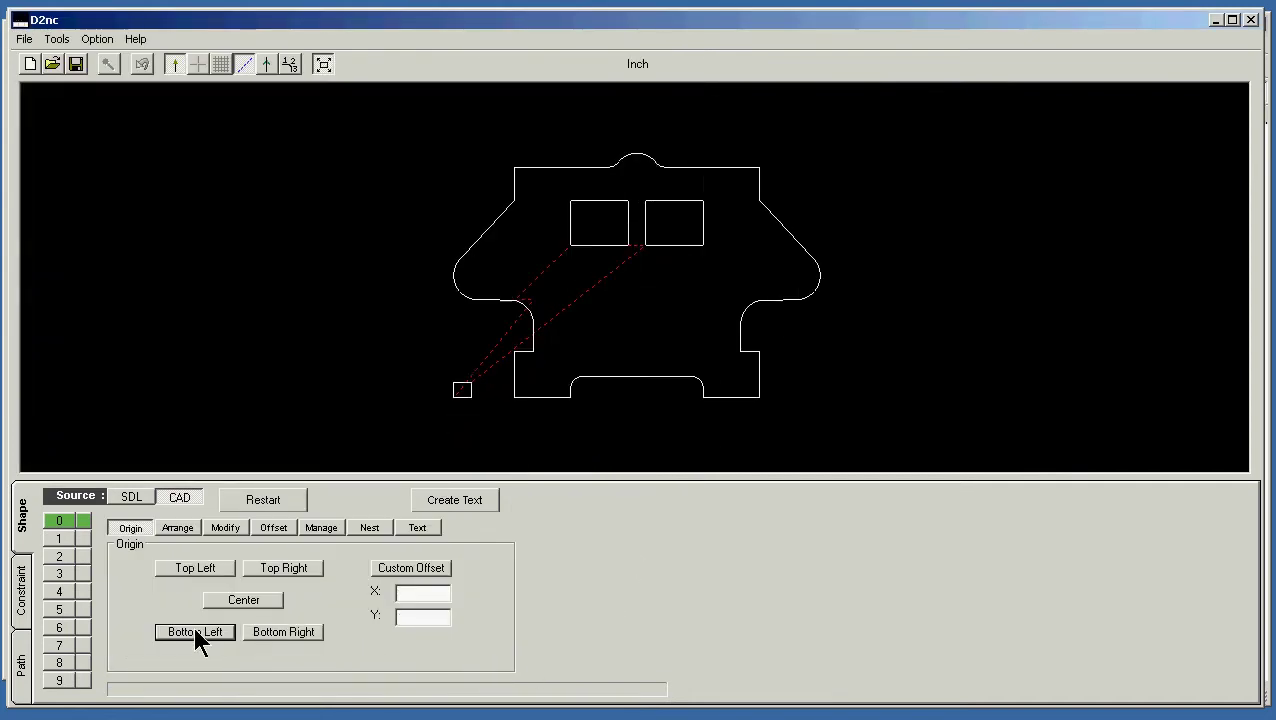
- Bring up the offset settings and examine the outer profile's lower-left joint up close for a remaining break
left_click(274, 528)
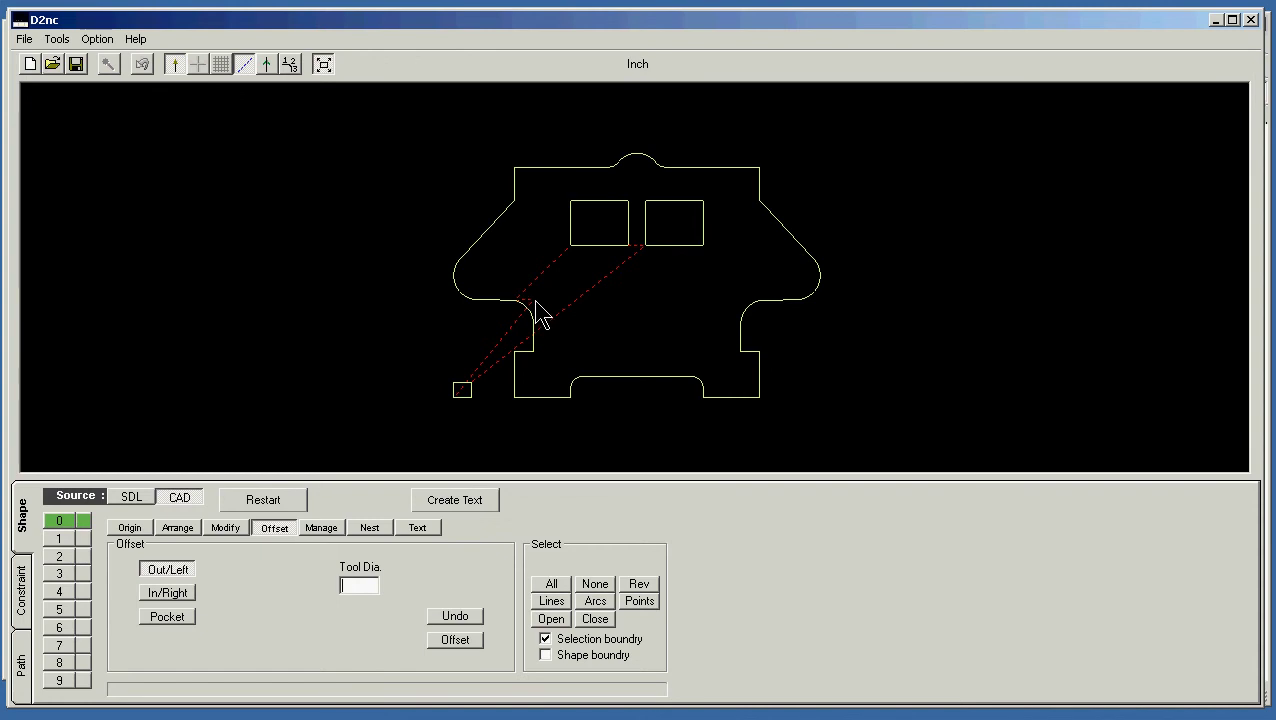
scroll(537, 316, "up", 4)
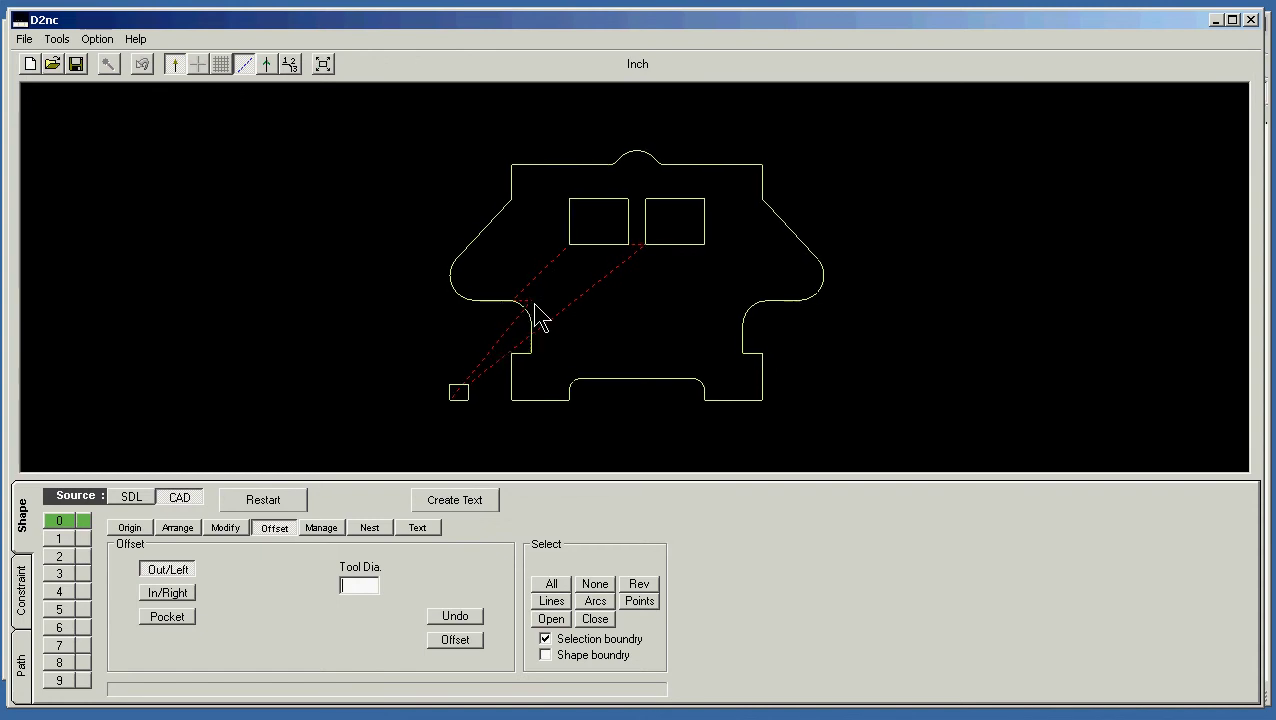
scroll(537, 316, "up", 4)
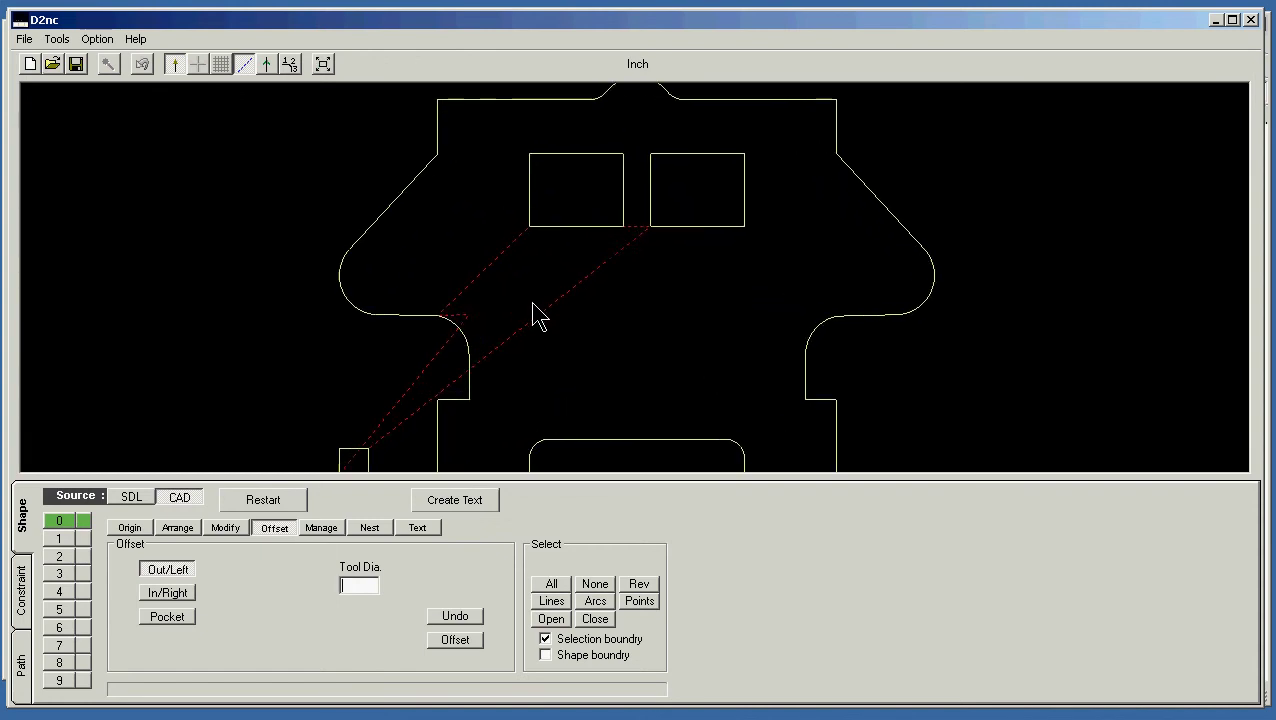
scroll(533, 322, "up", 4)
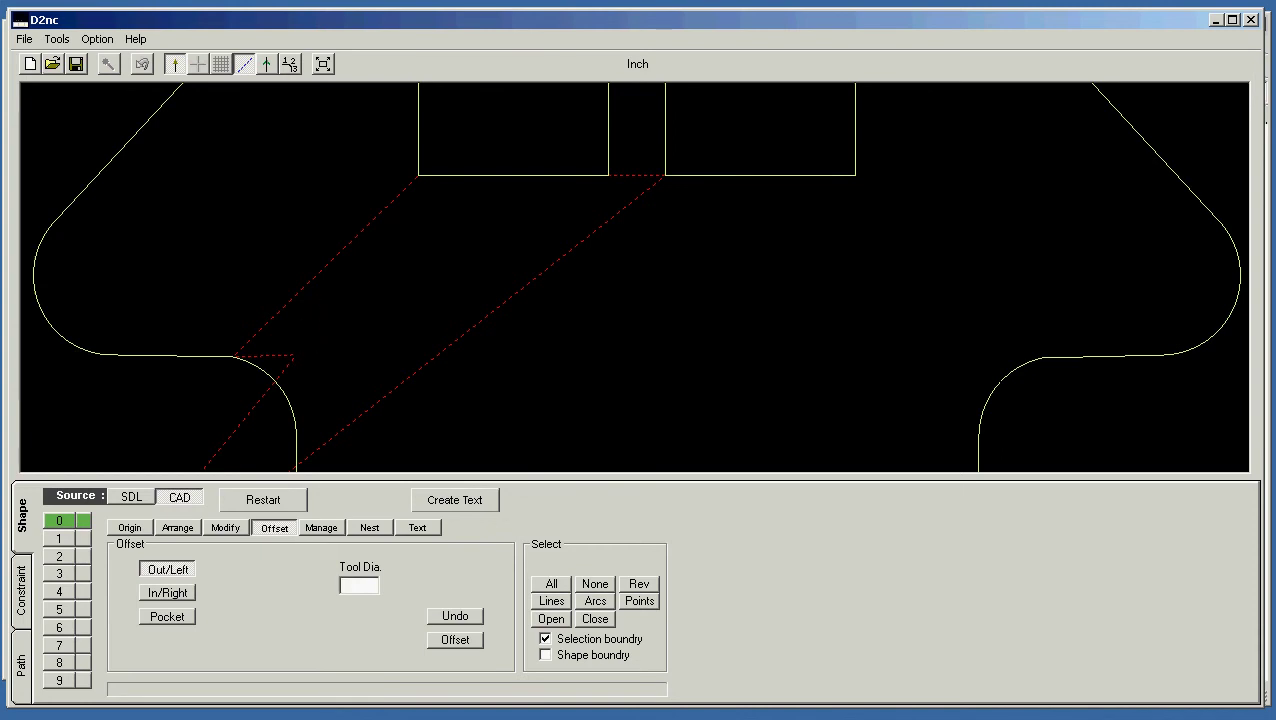
- Switch to eMachineShop and delete the tiny stray line near the left inner fillet of the outer profile
key("alt+Tab")
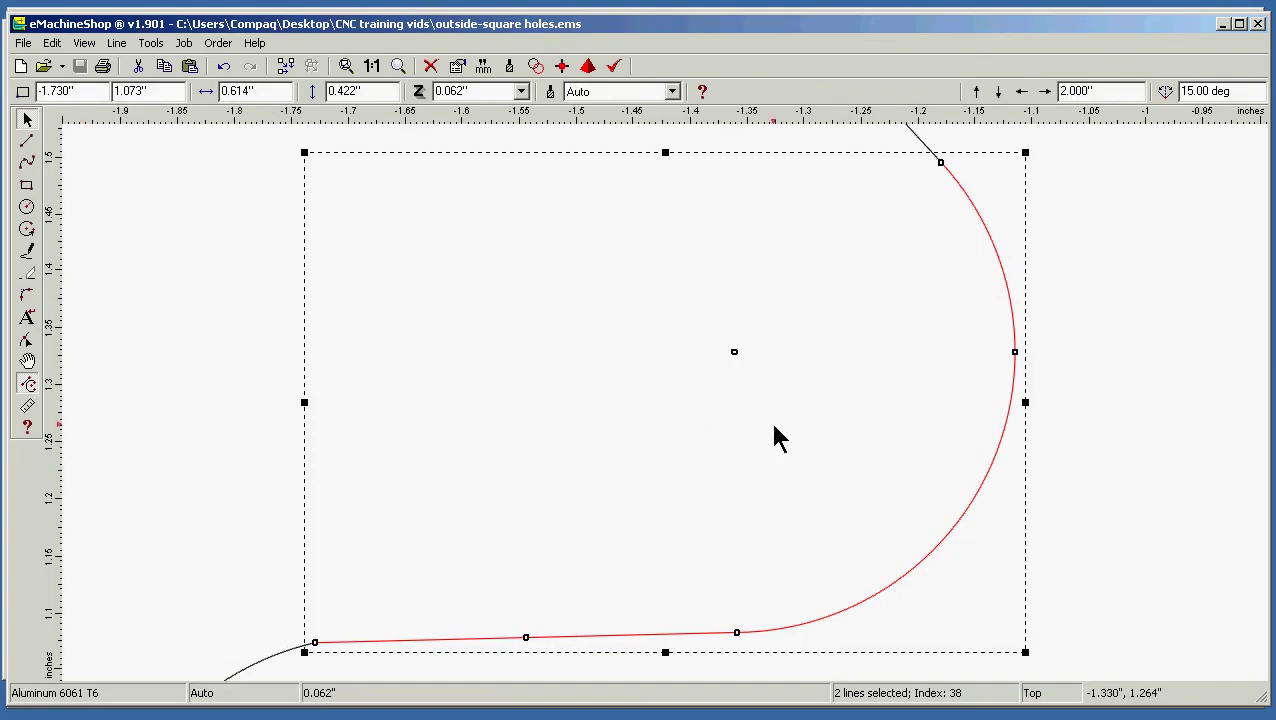
scroll(697, 432, "down", 4)
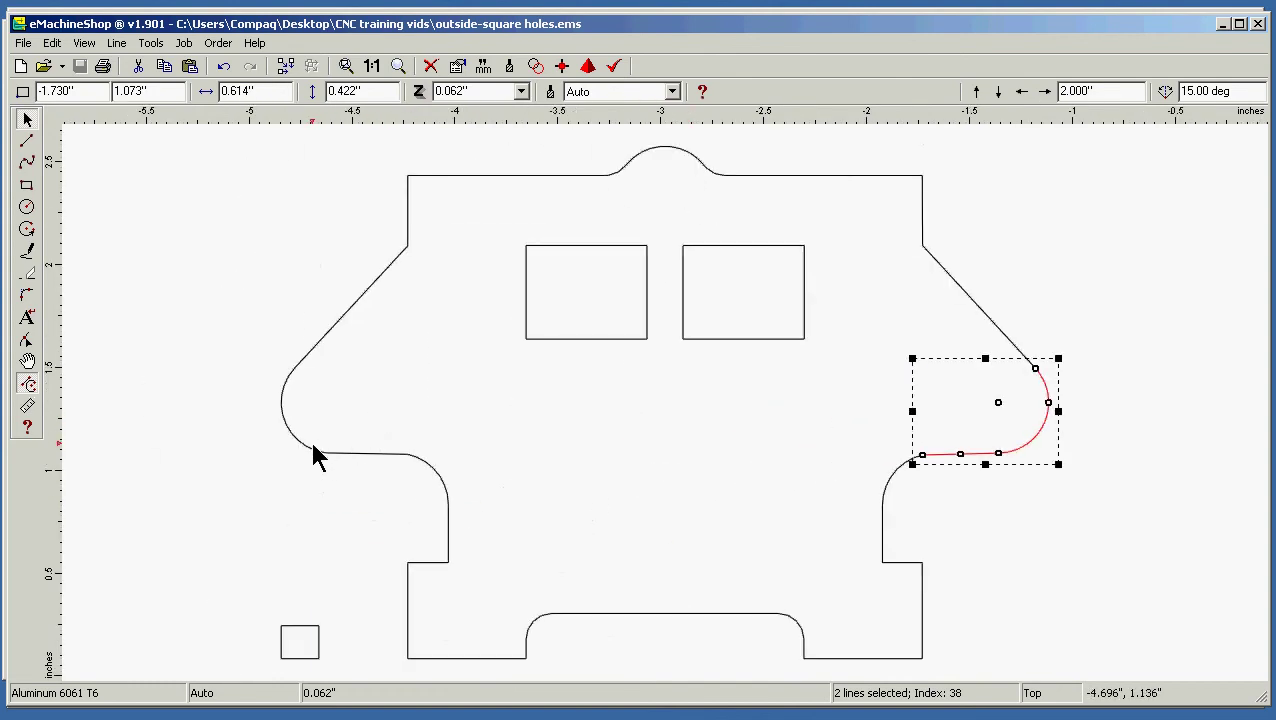
left_click_drag(313, 440, 272, 494)
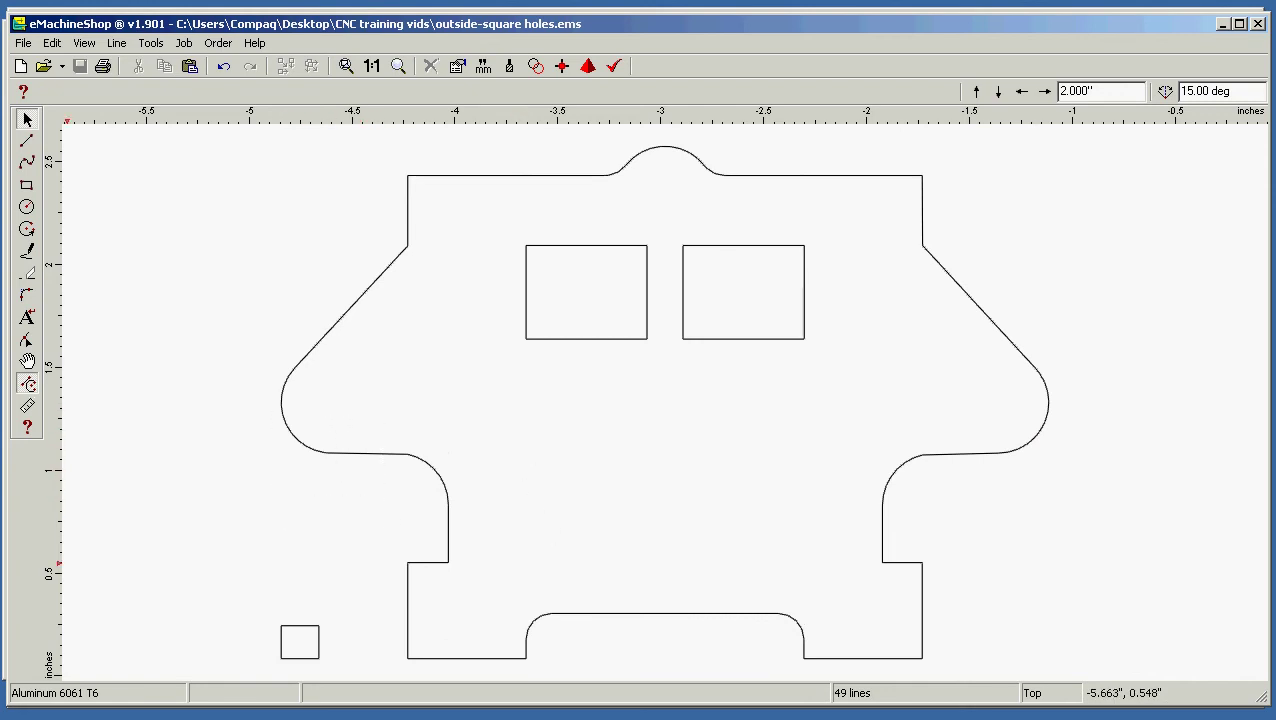
key("alt+Tab")
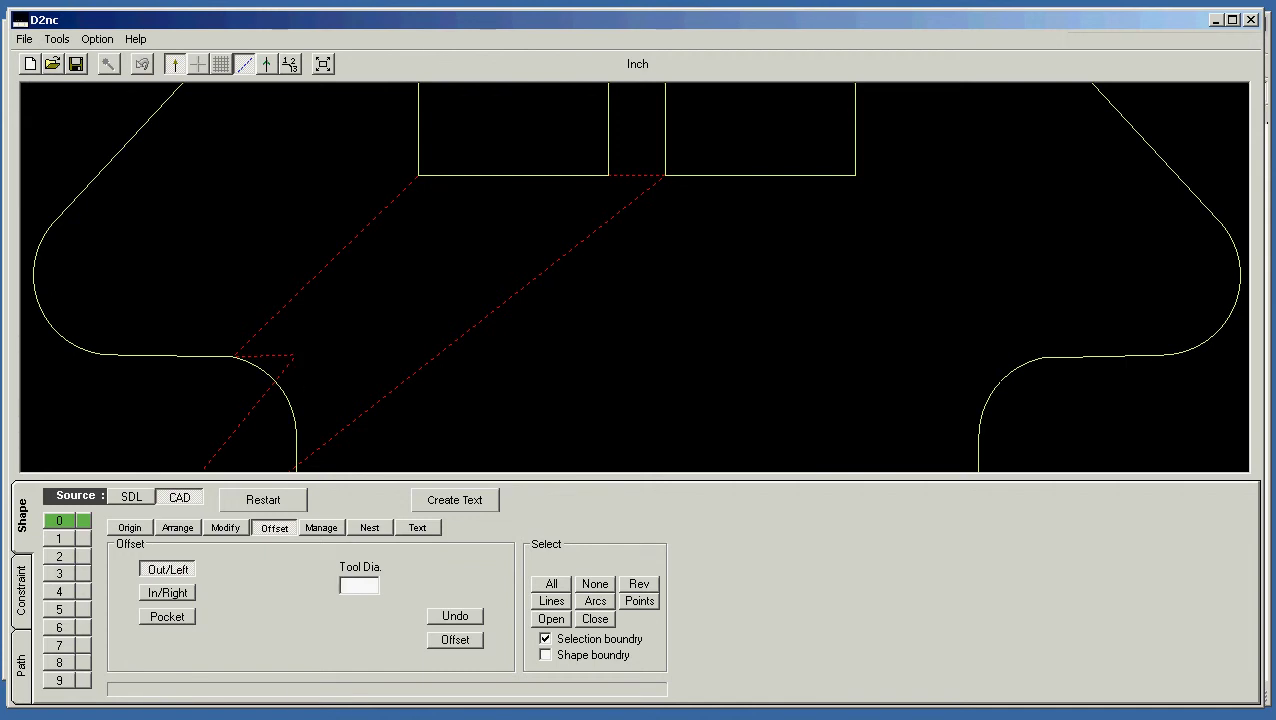
key("alt+Tab")
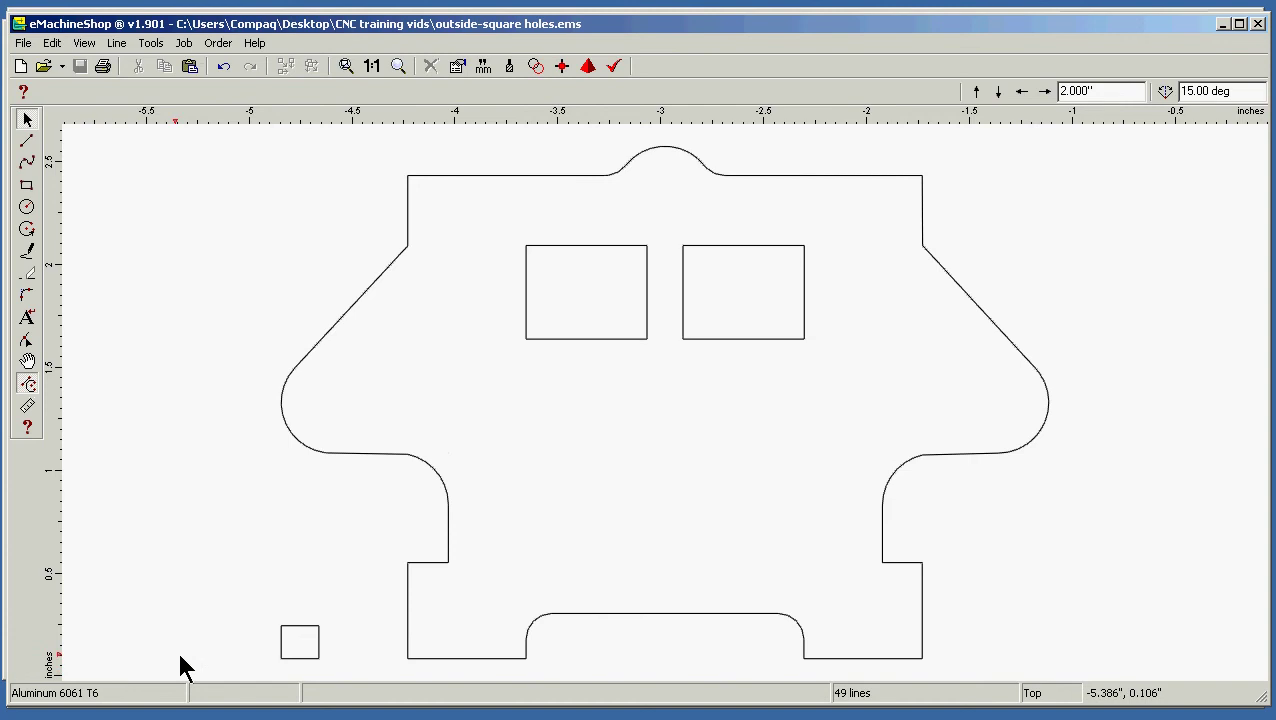
left_click_drag(390, 502, 527, 404)
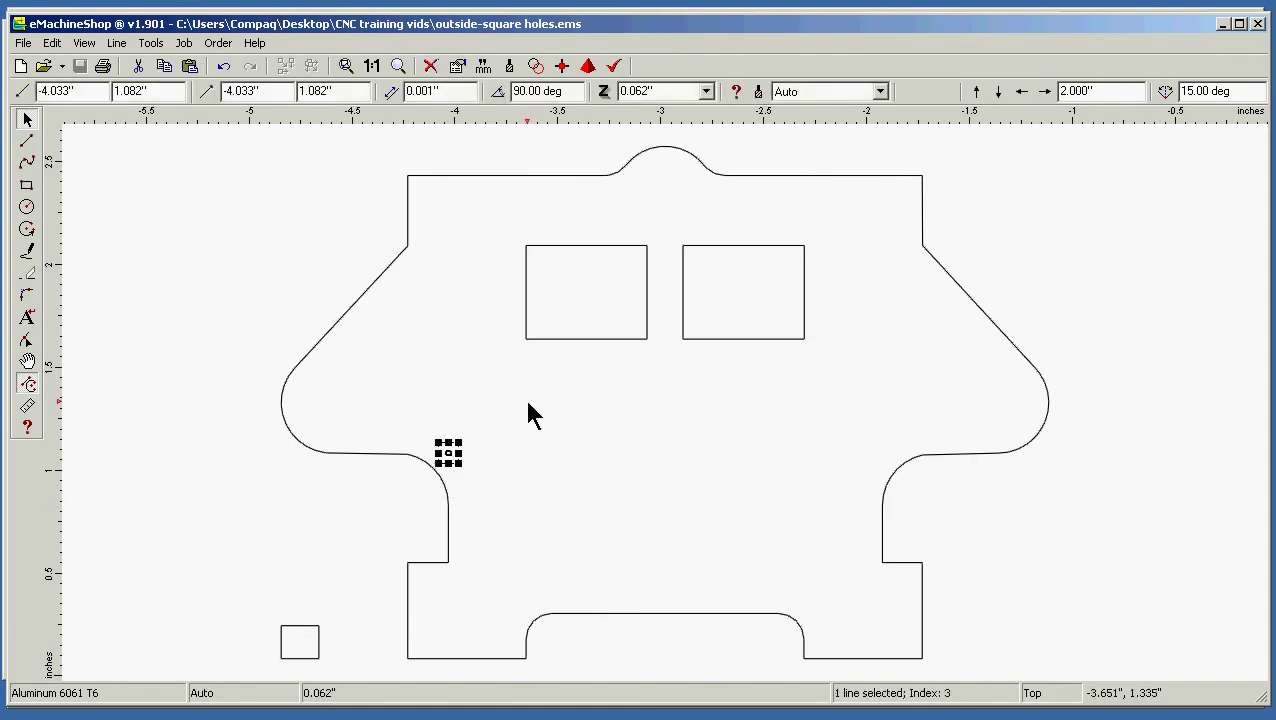
left_click(480, 480)
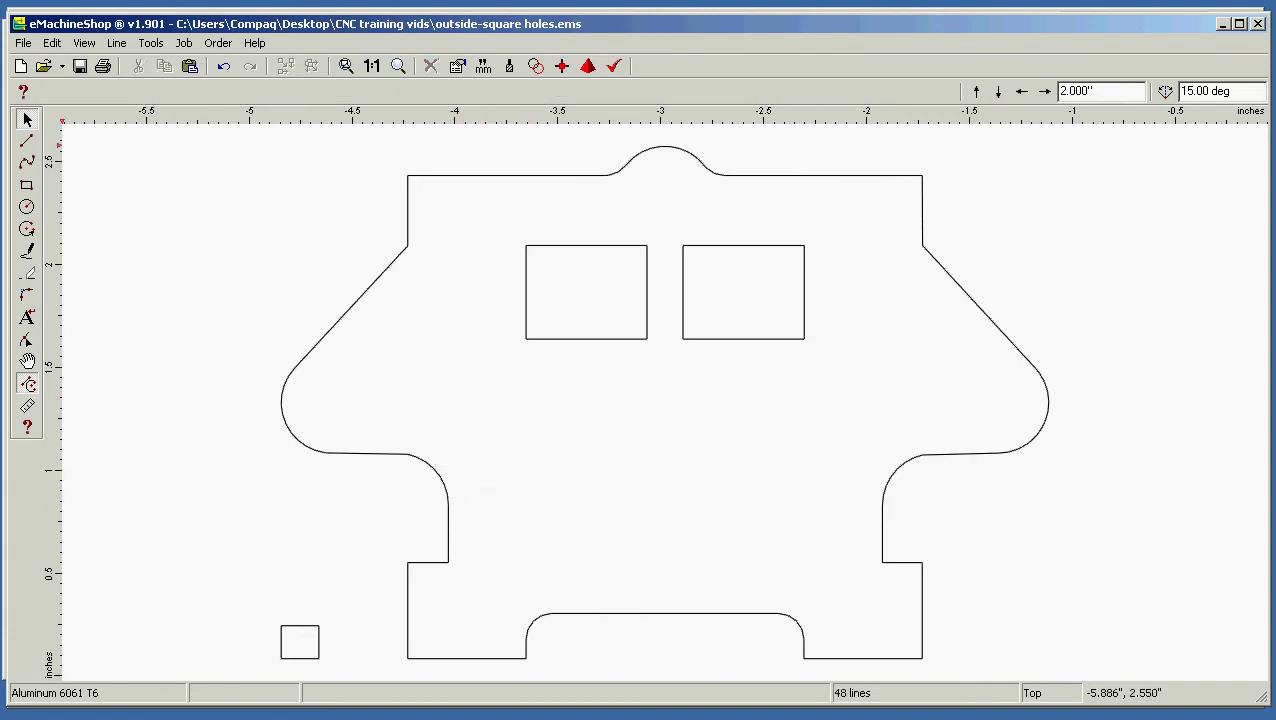
- Save the cleaned drawing and export it again as an AutoCAD R12/LT12 DXF, overwriting outside-square holes.DXF
left_click(22, 43)
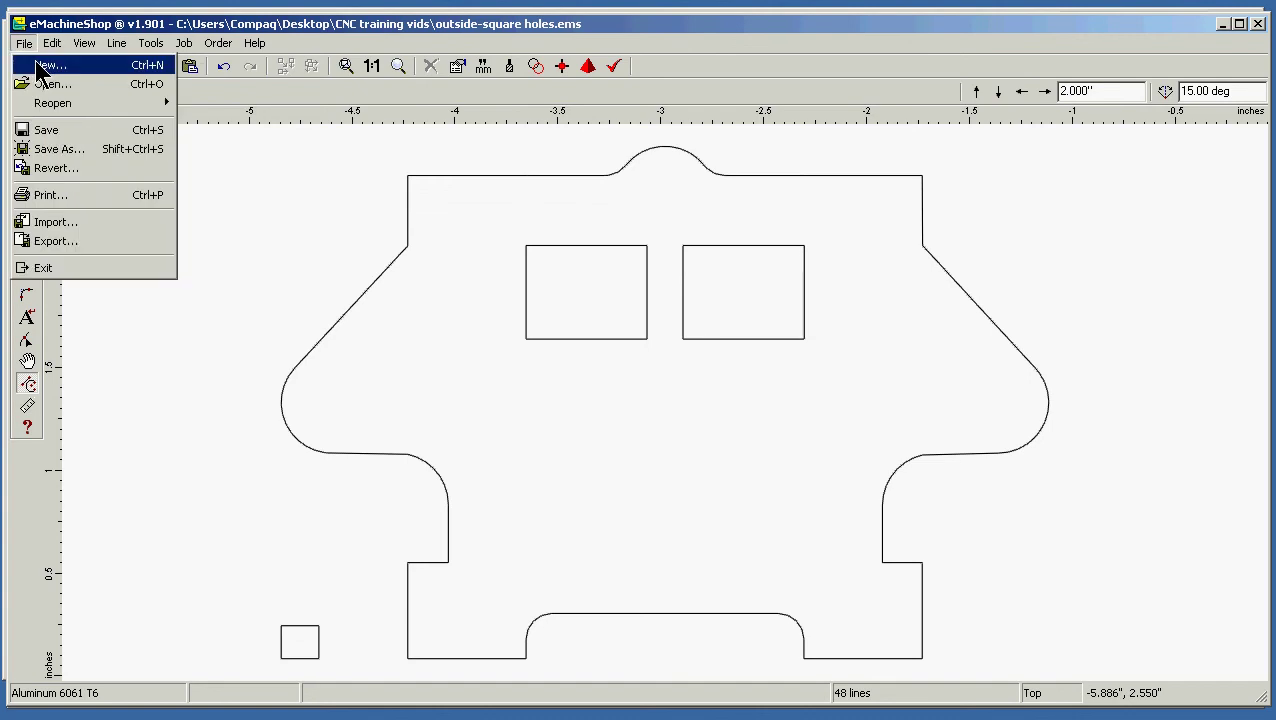
left_click(50, 131)
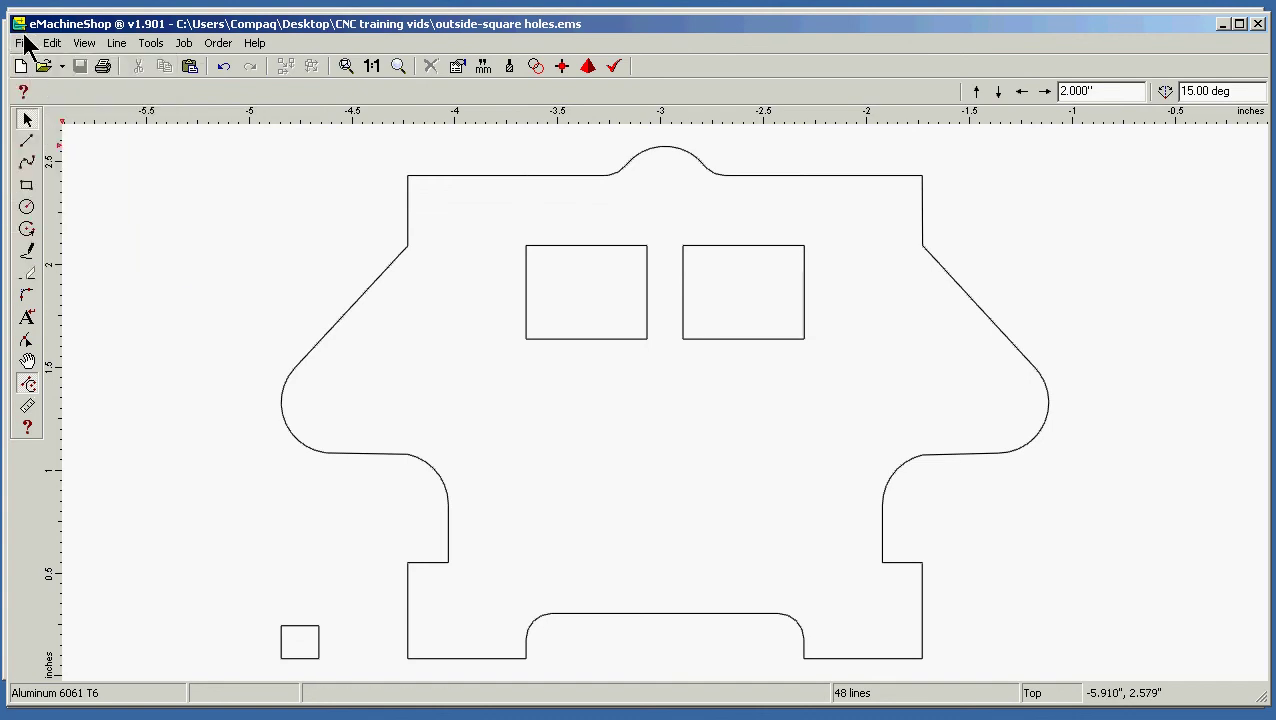
left_click(23, 43)
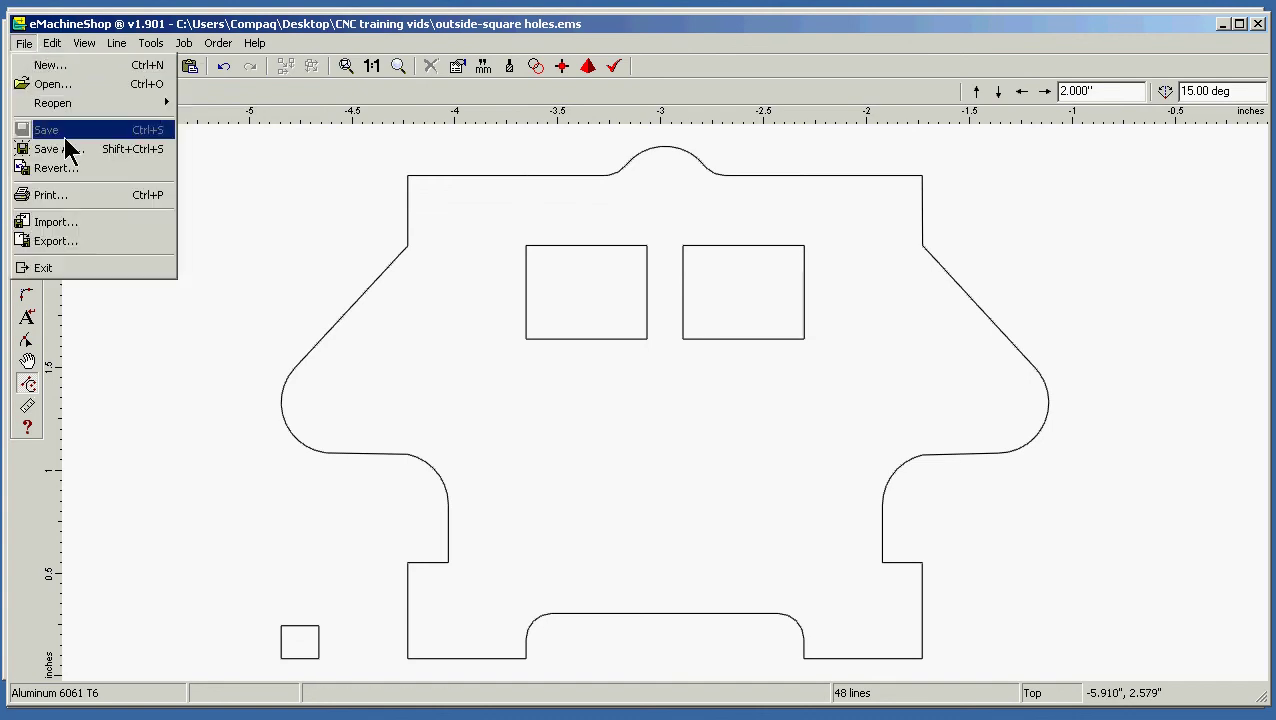
left_click(95, 242)
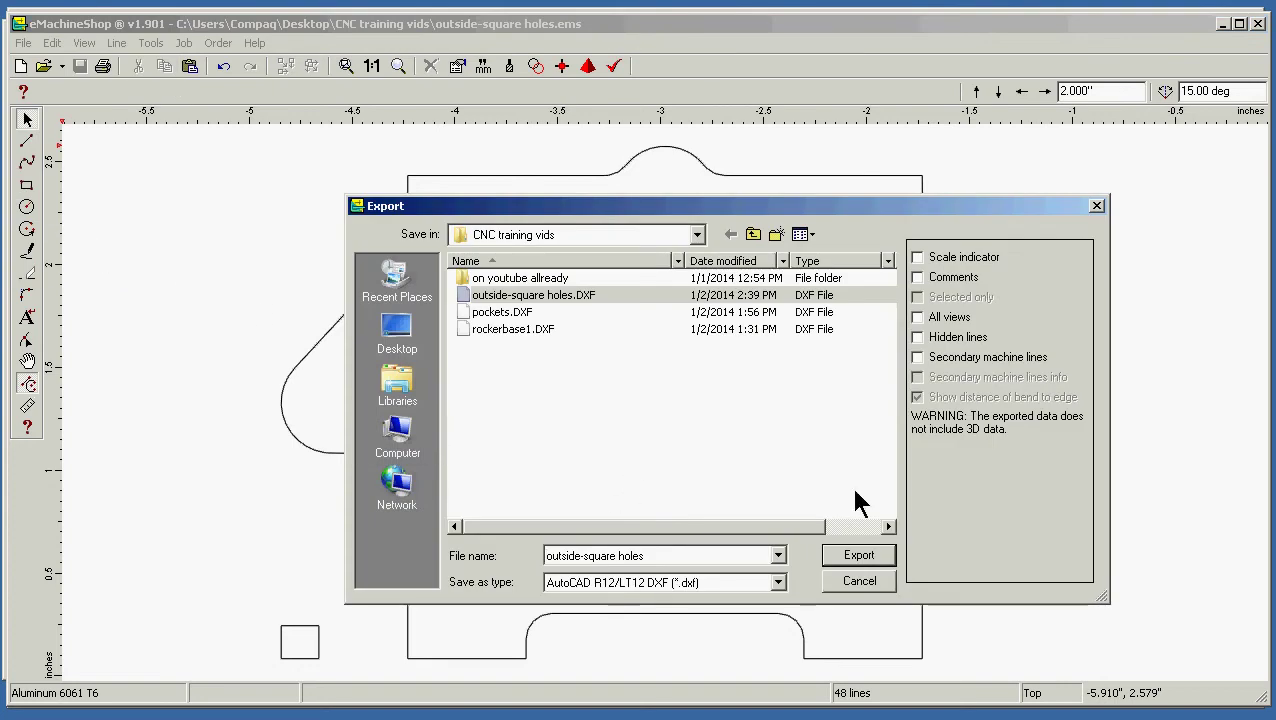
left_click(858, 560)
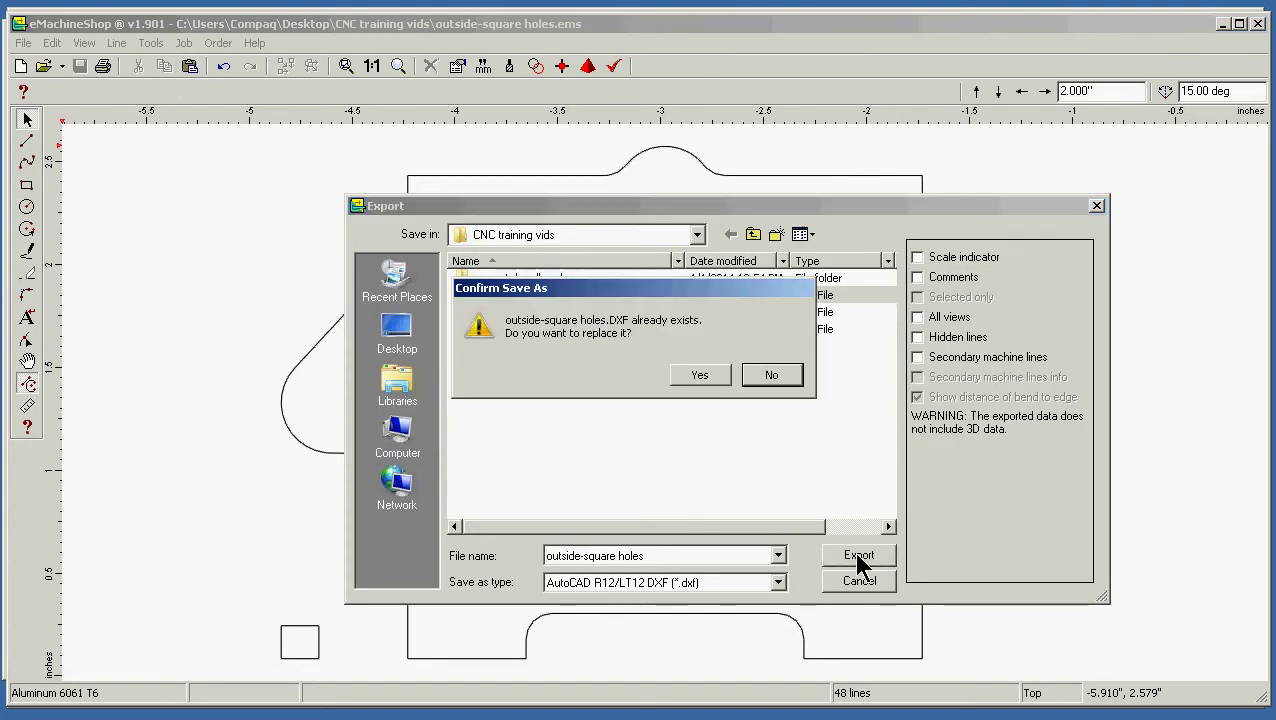
left_click(699, 376)
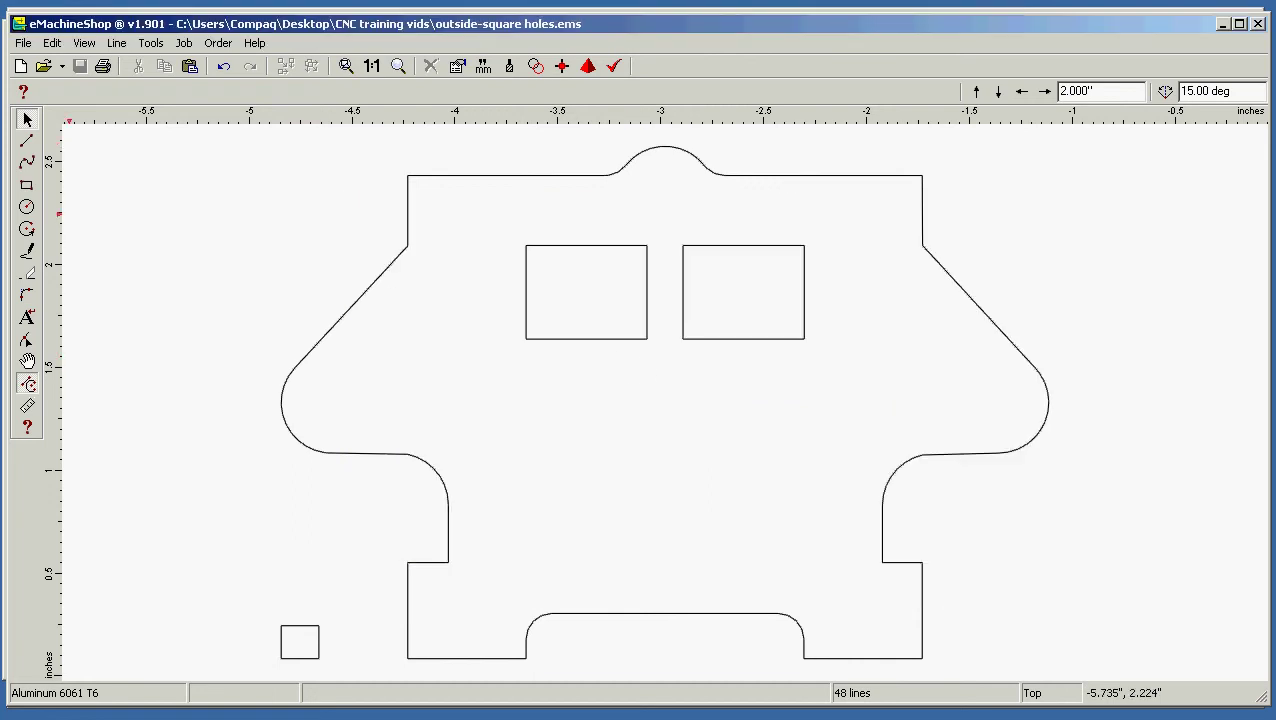
- Return to D2nc, restart the shape, reimport outside-square holes.DXF with all elements unscaled, and place its origin at Bottom Left
left_click(330, 715)
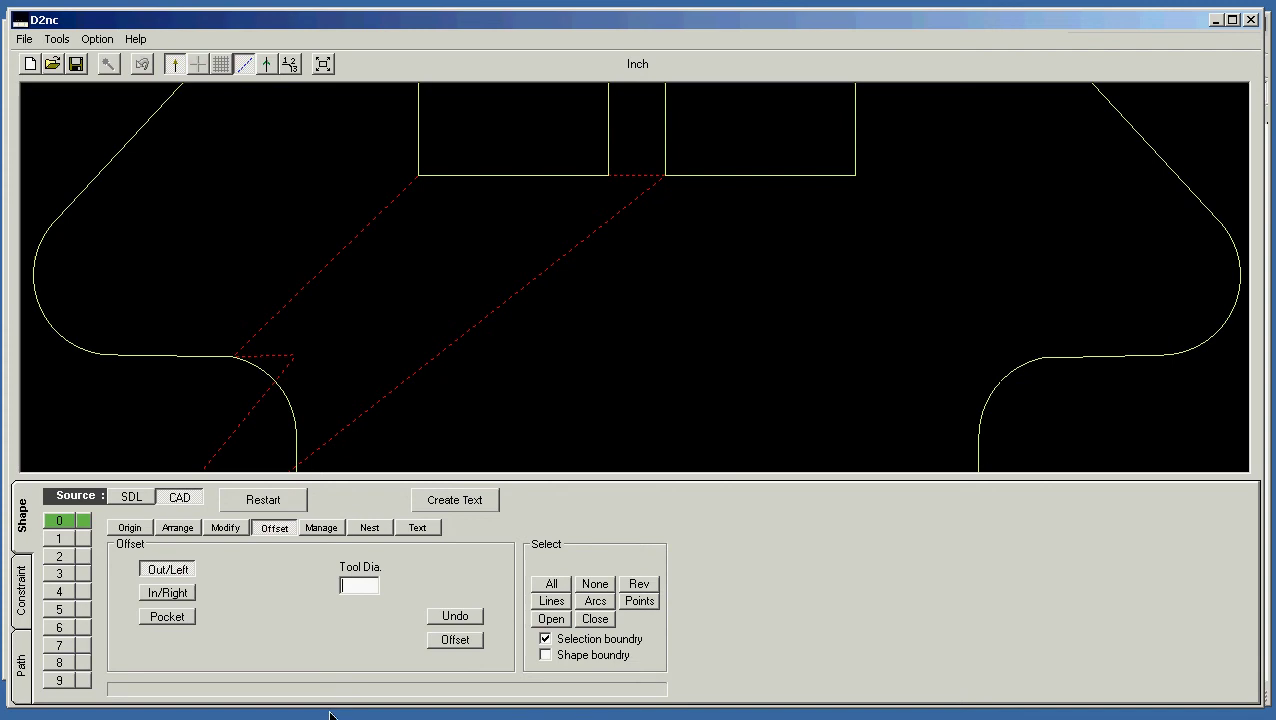
left_click(277, 505)
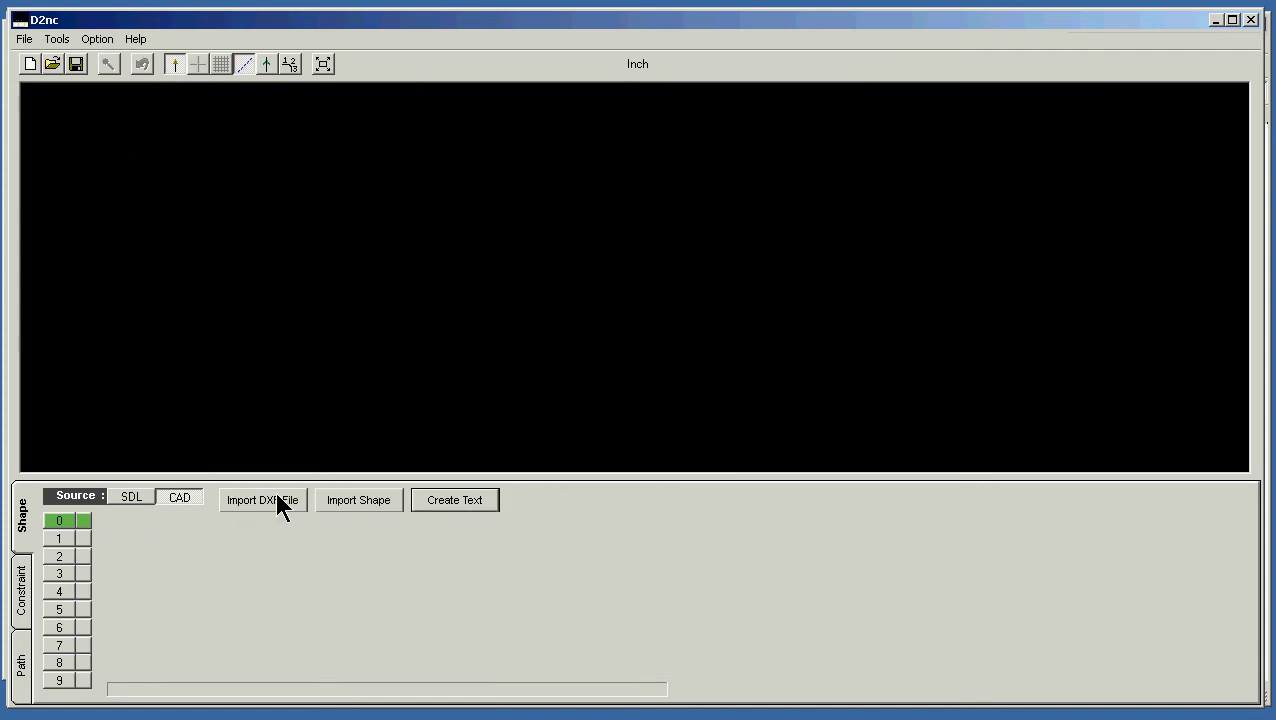
left_click(276, 506)
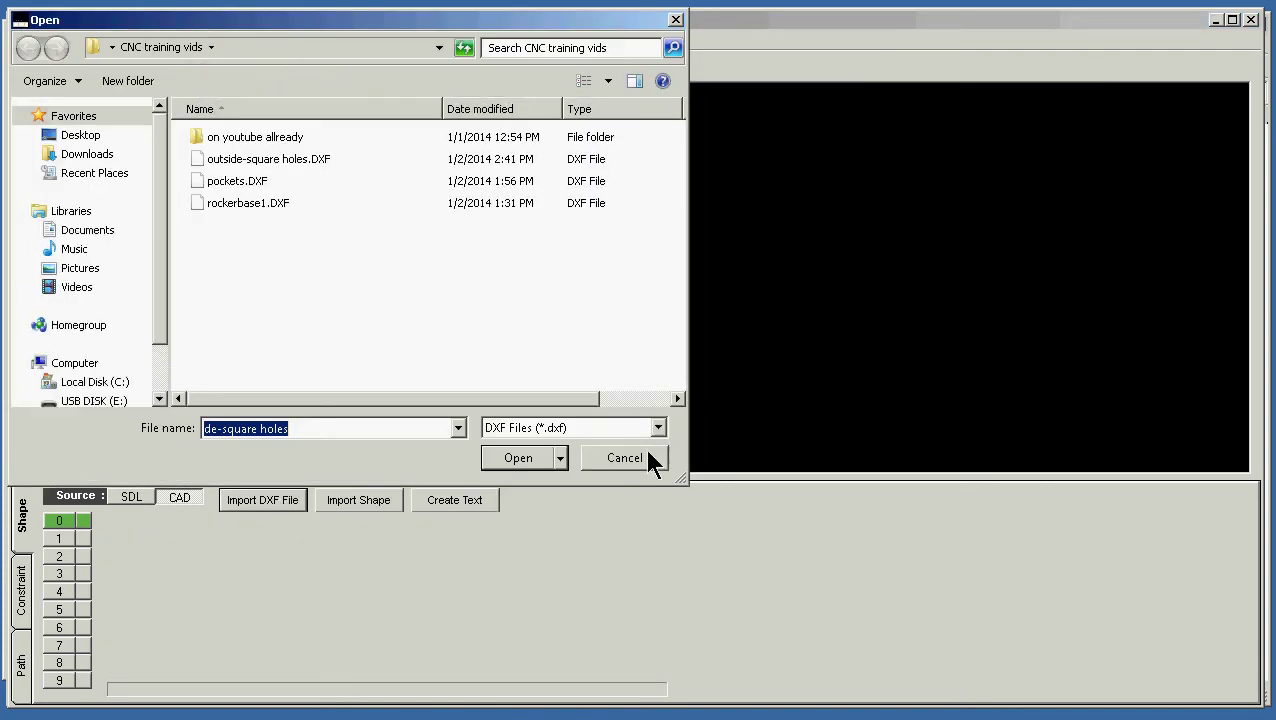
left_click(520, 458)
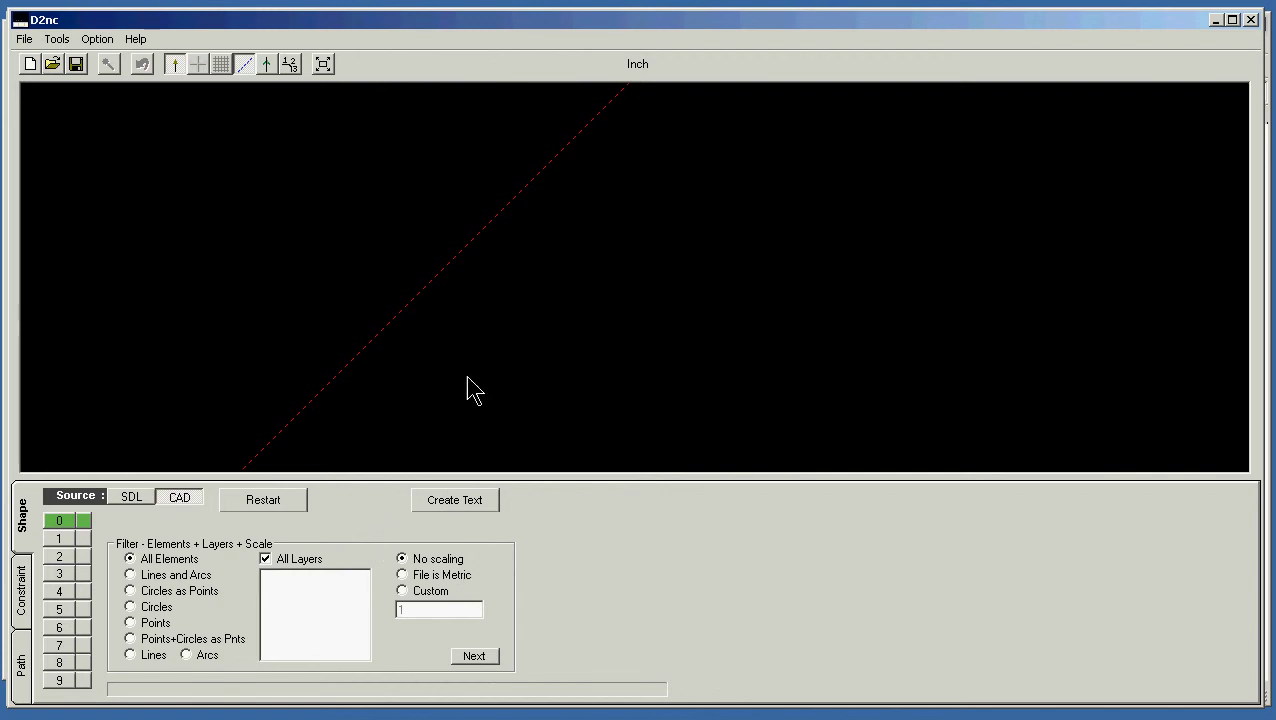
scroll(578, 313, "down", 5)
left_click(323, 64)
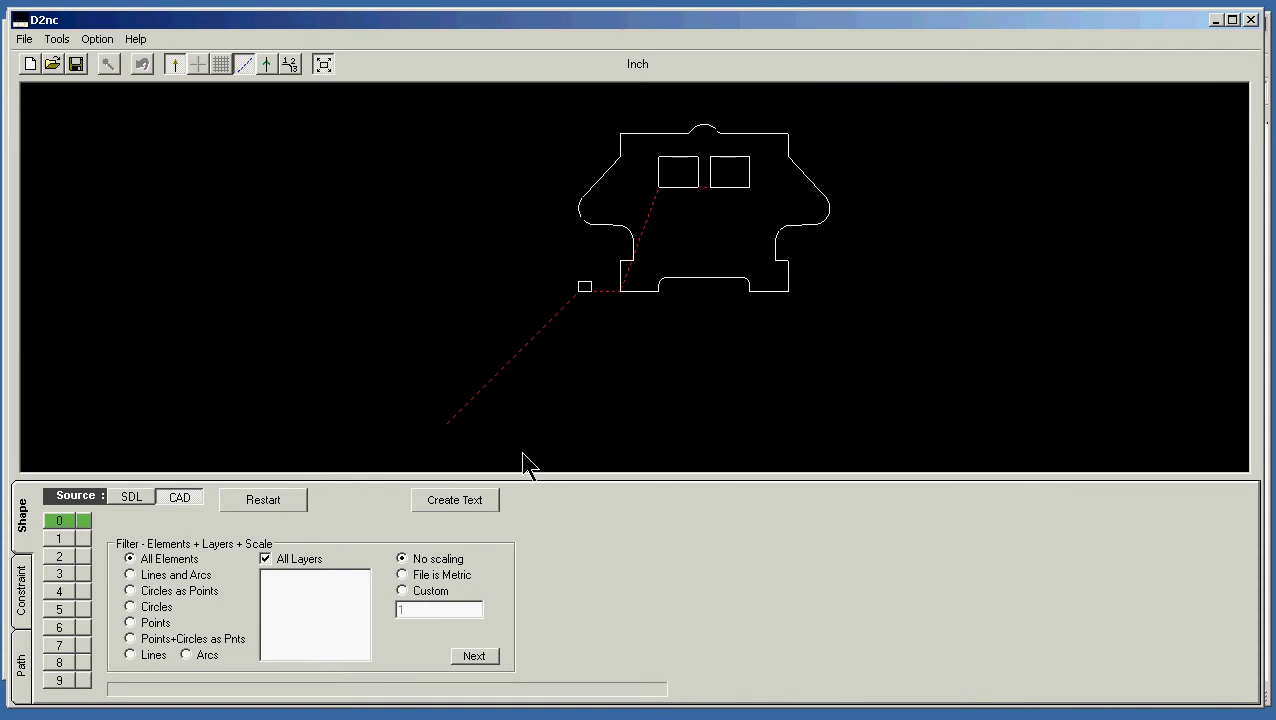
left_click(490, 660)
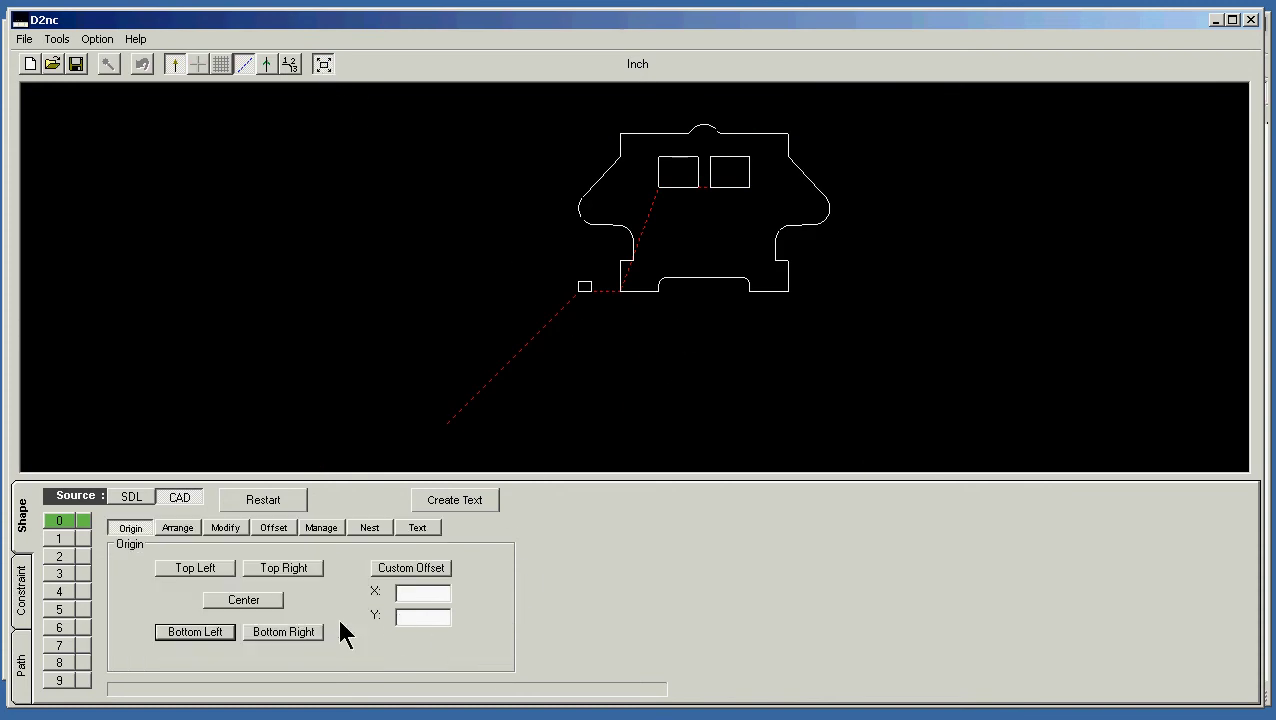
left_click(174, 634)
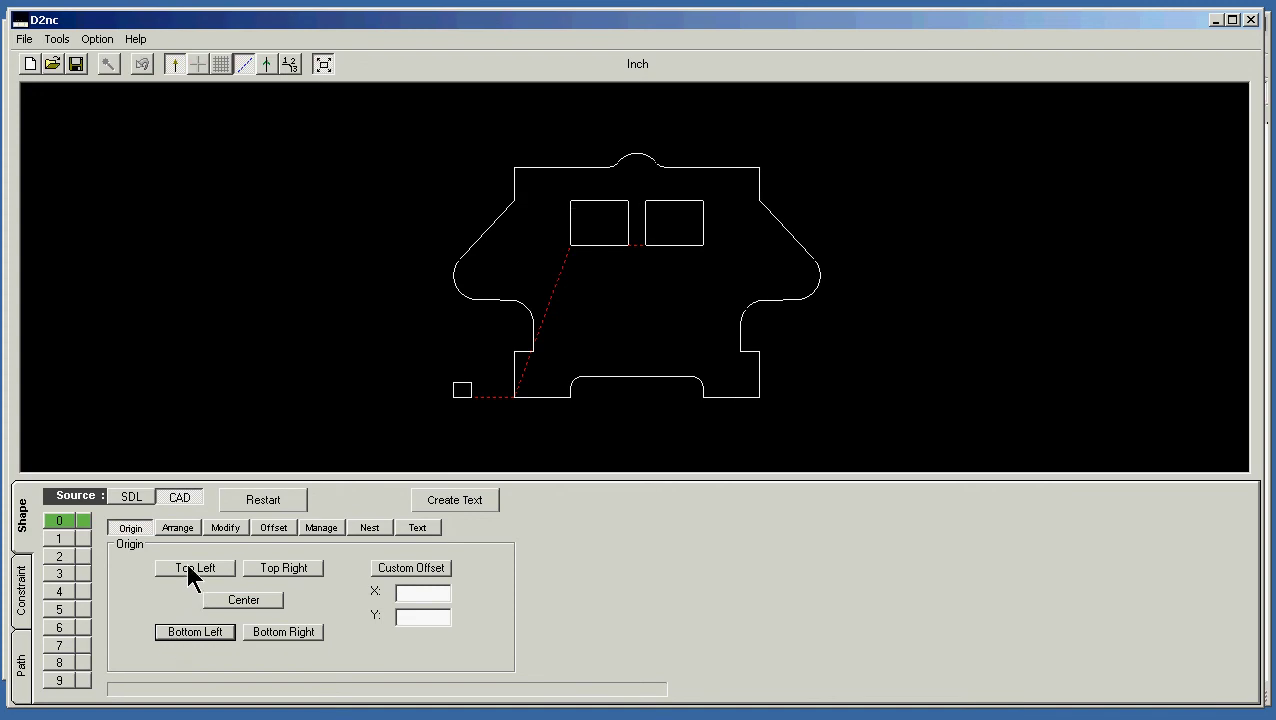
- Enter an offset tool diameter of .250 and select the outer profile and both large rectangular holes
left_click(272, 527)
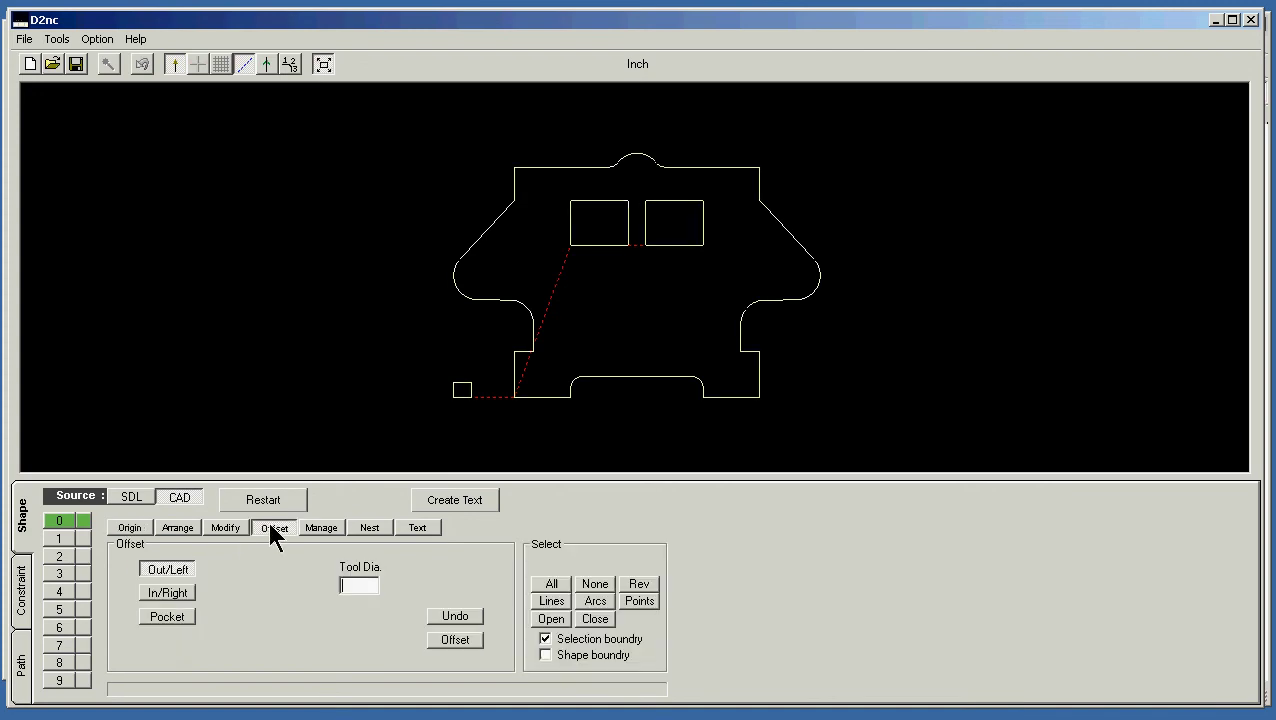
left_click(363, 586)
type(".250")
left_click(610, 379)
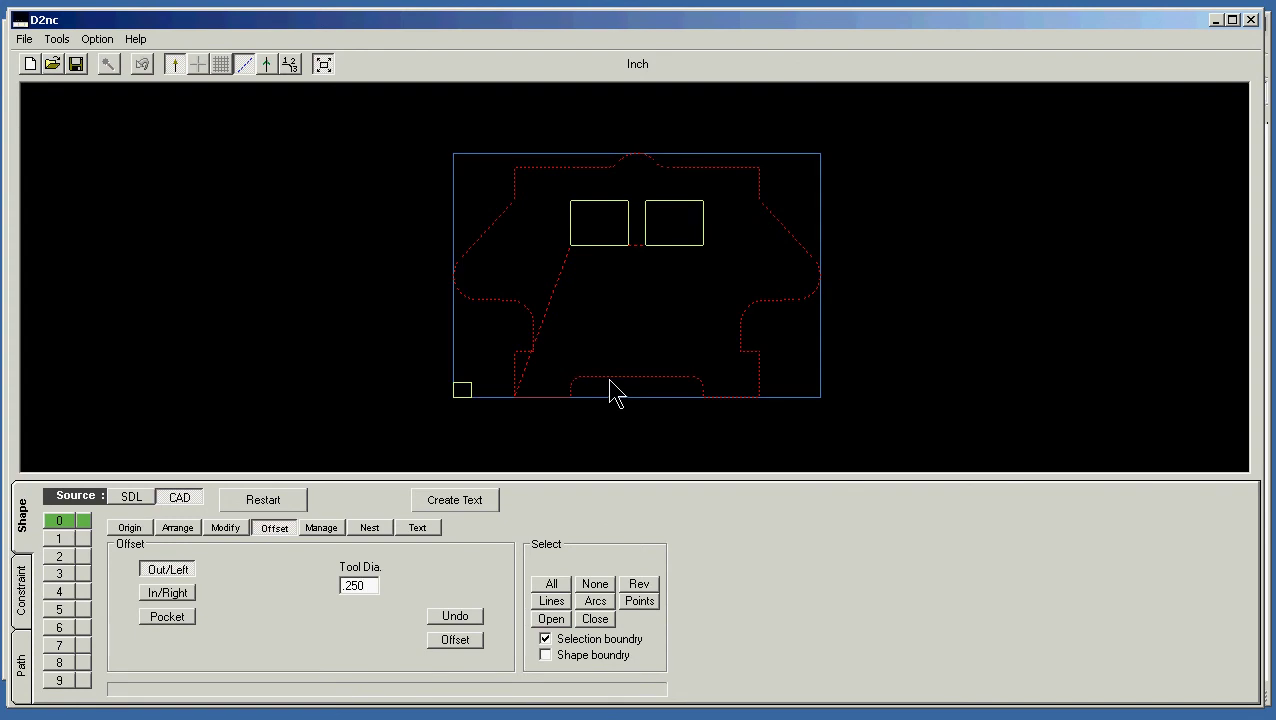
left_click(610, 247)
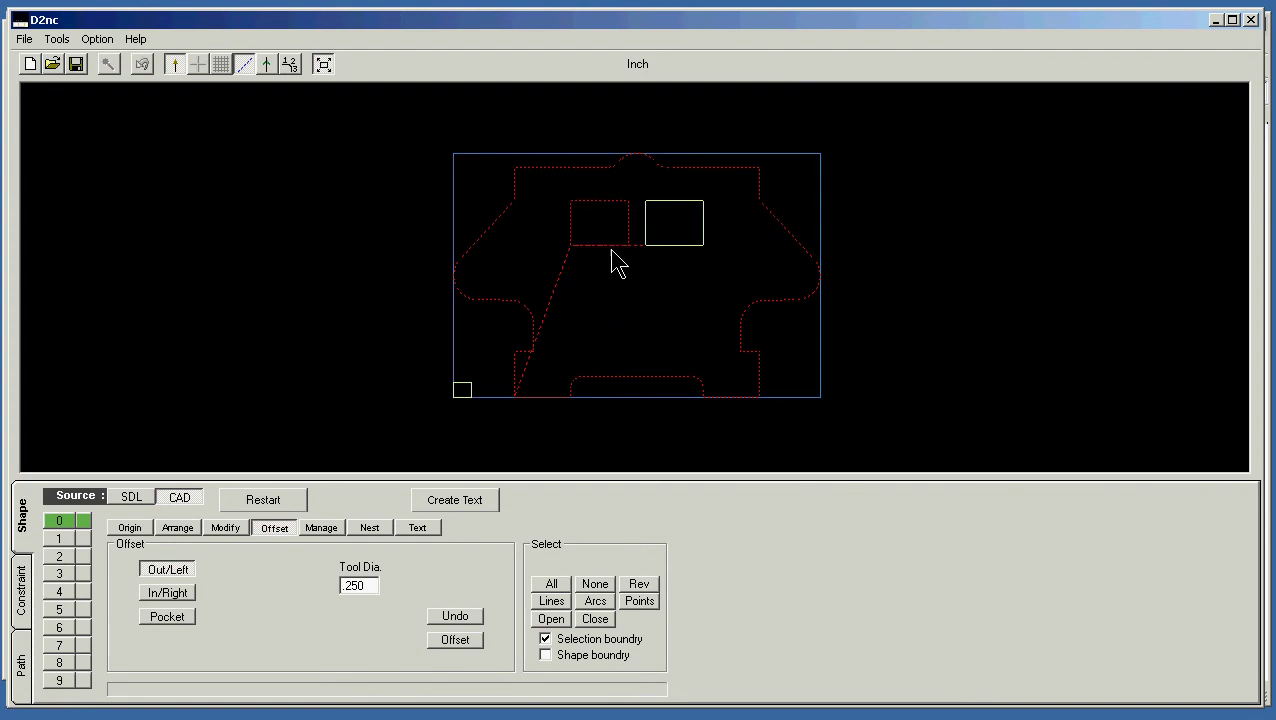
left_click(671, 245)
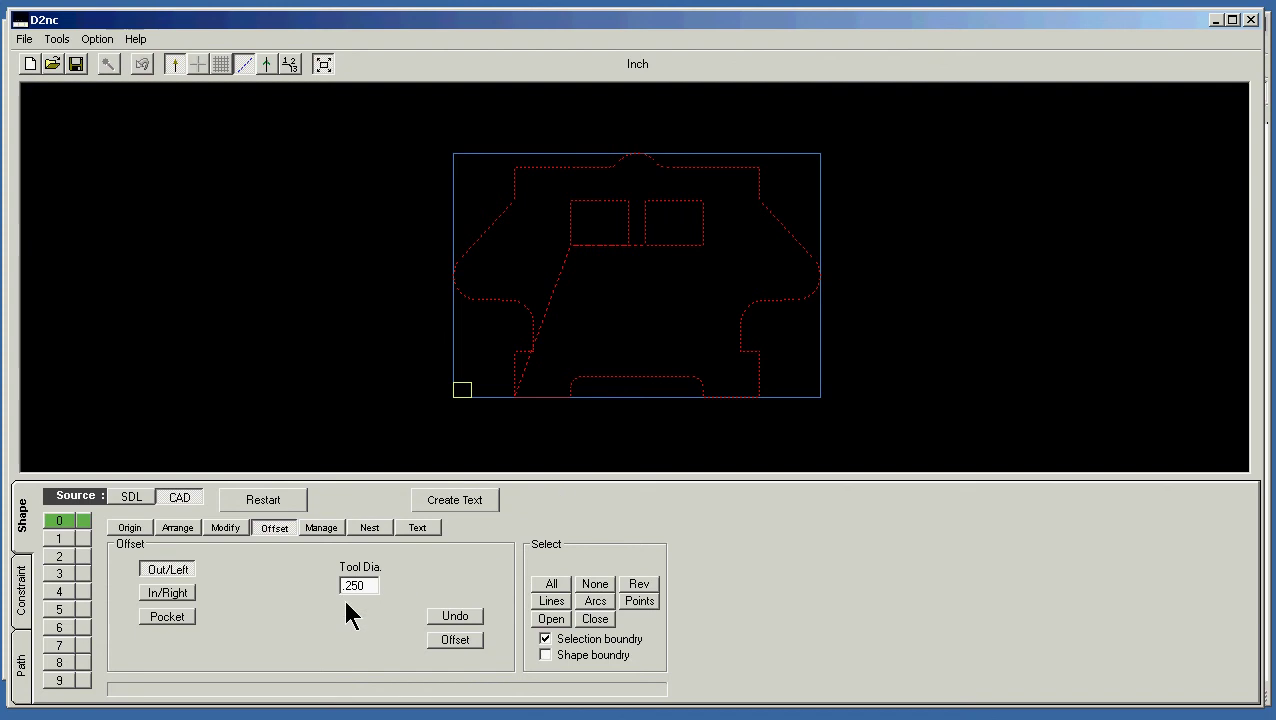
- Start a Contour path with a local shape made from the outer profile and the two large rectangular holes, excluding the small square
left_click(22, 666)
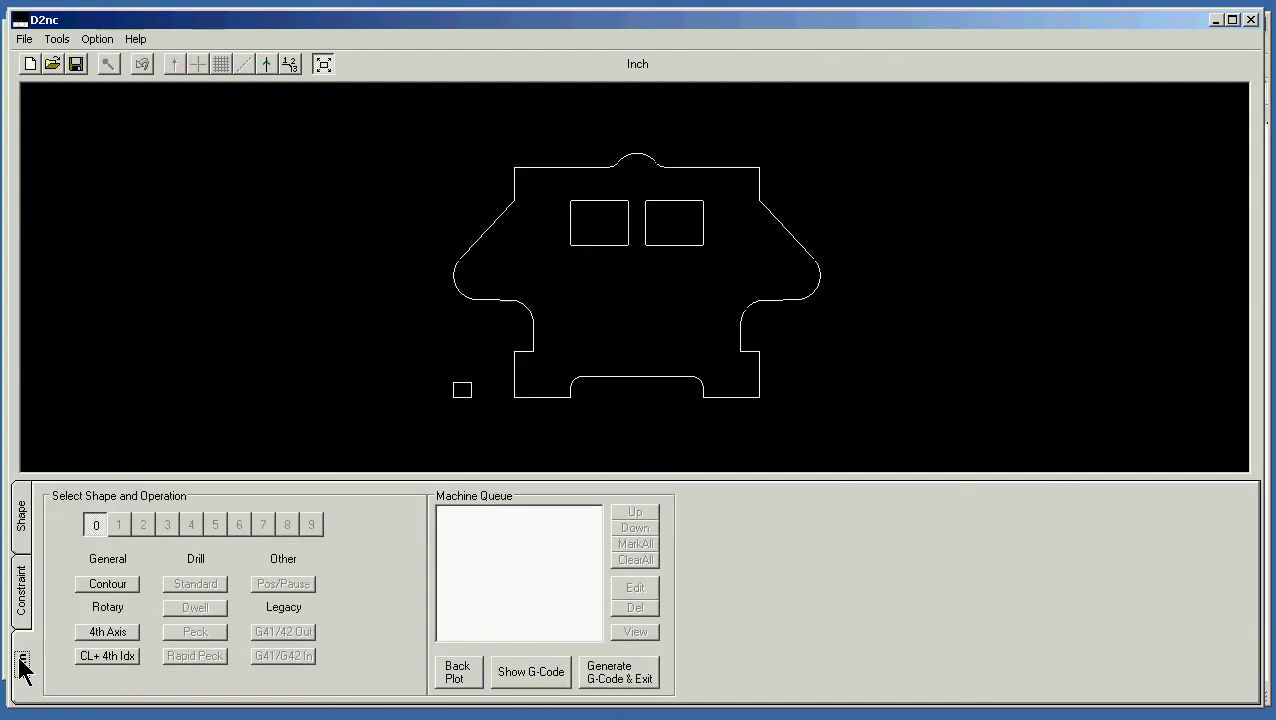
left_click(111, 586)
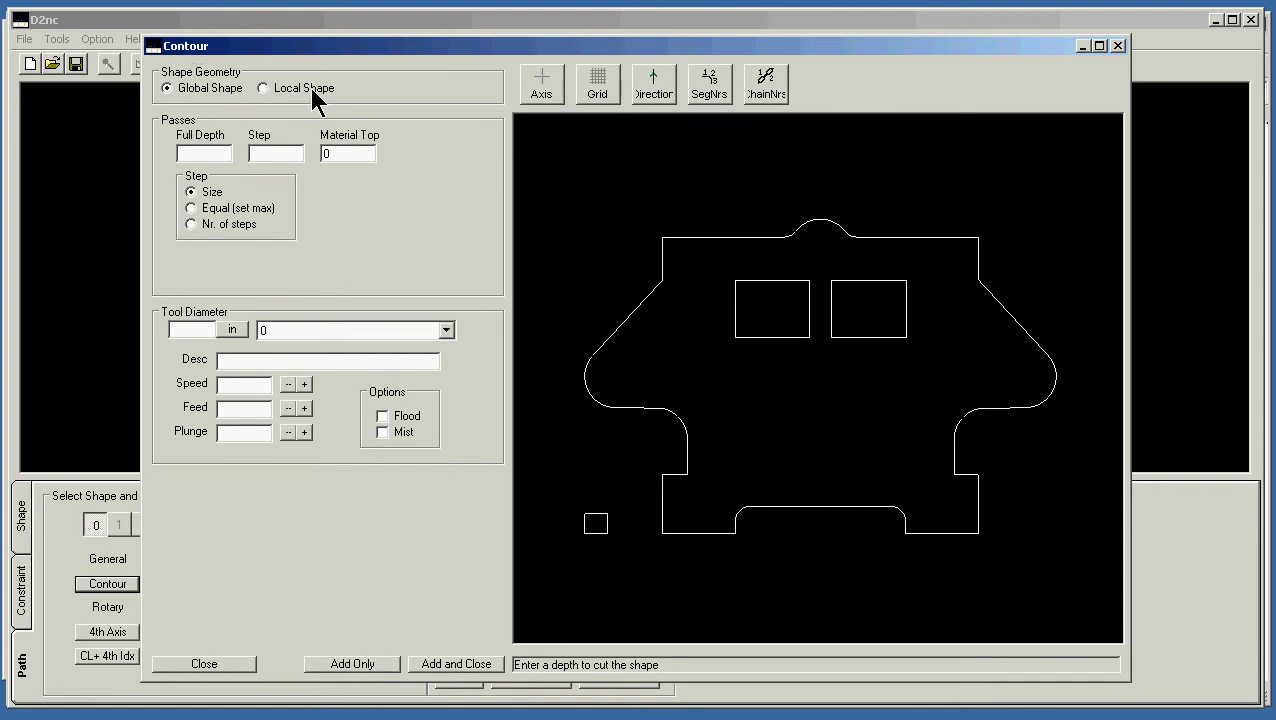
left_click(263, 88)
left_click(238, 144)
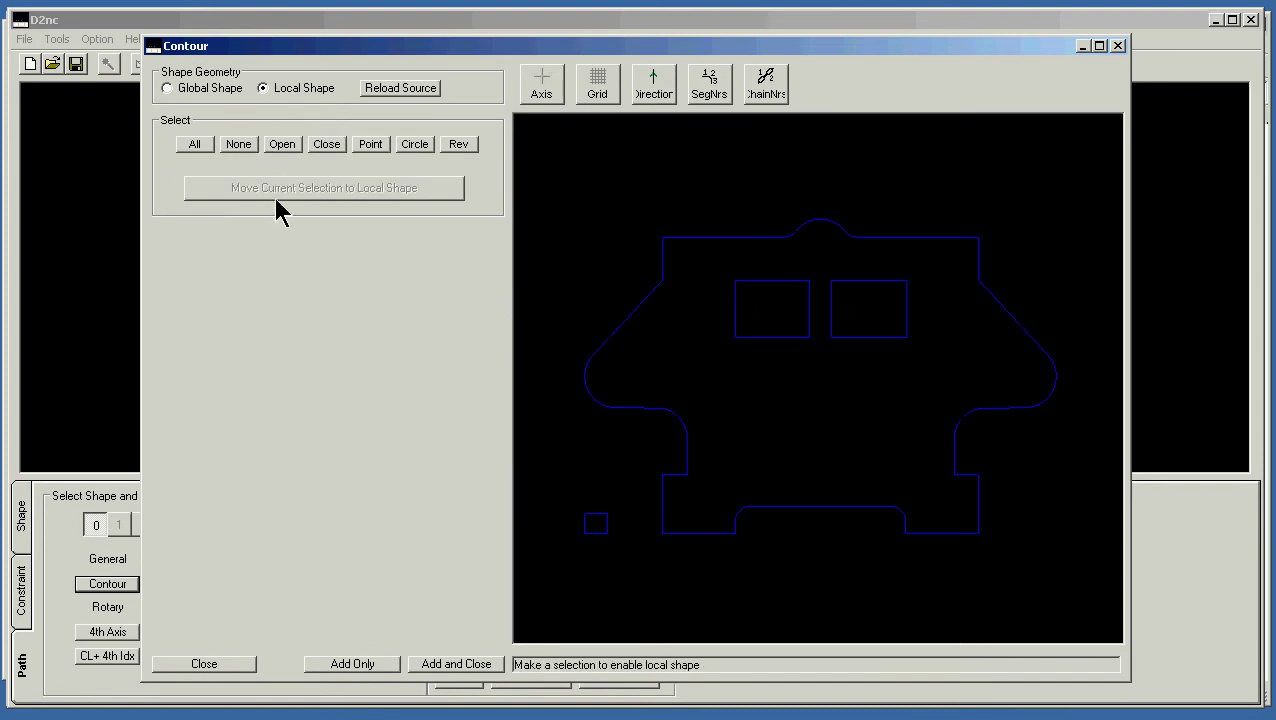
left_click(786, 238)
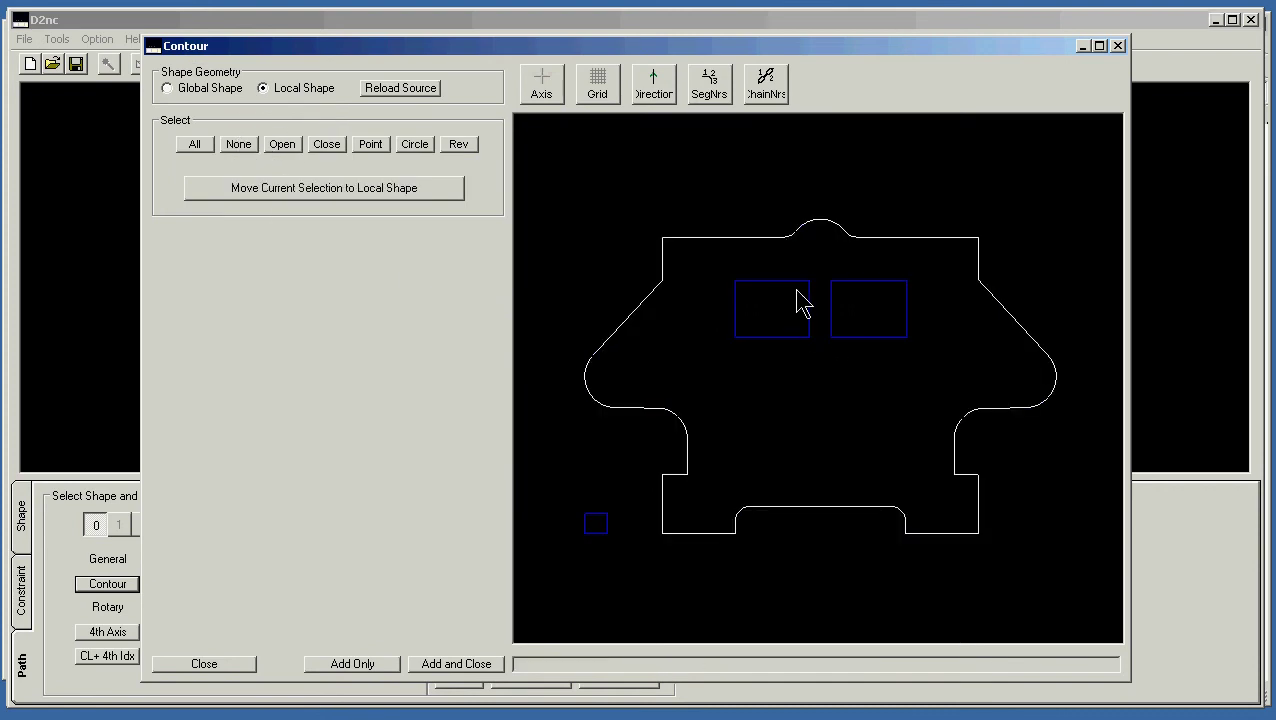
left_click(793, 287)
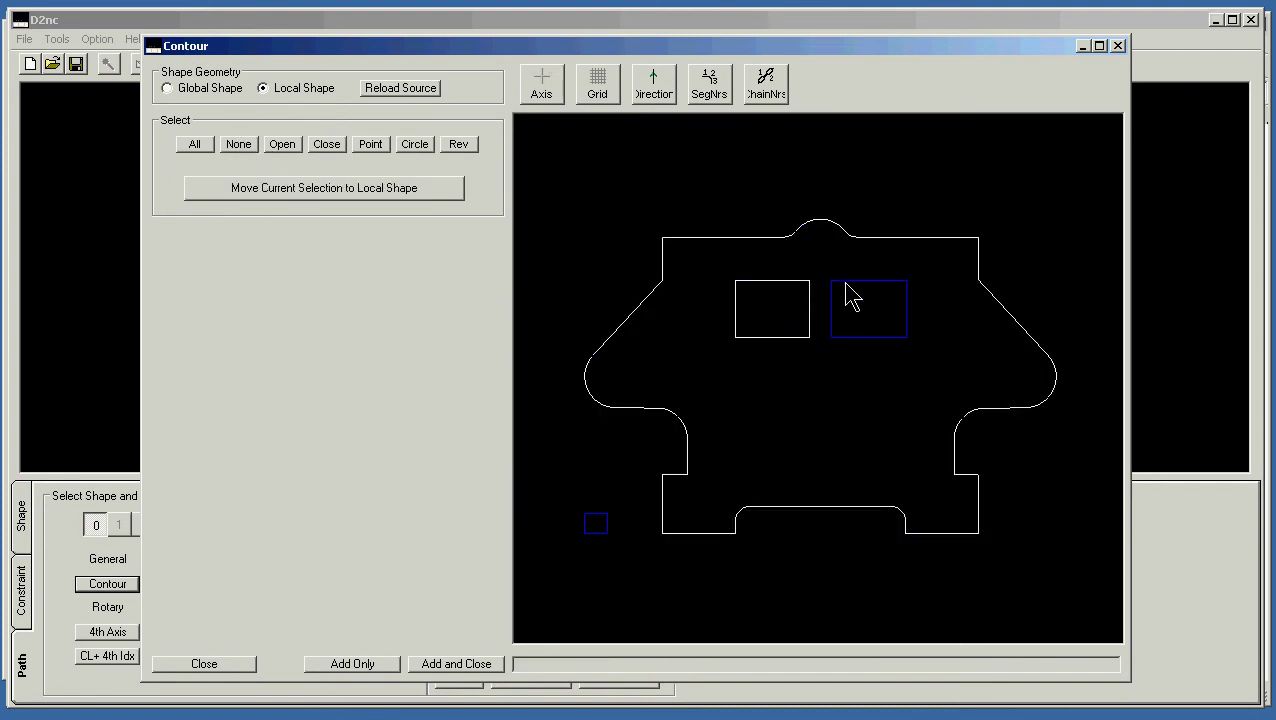
left_click(846, 284)
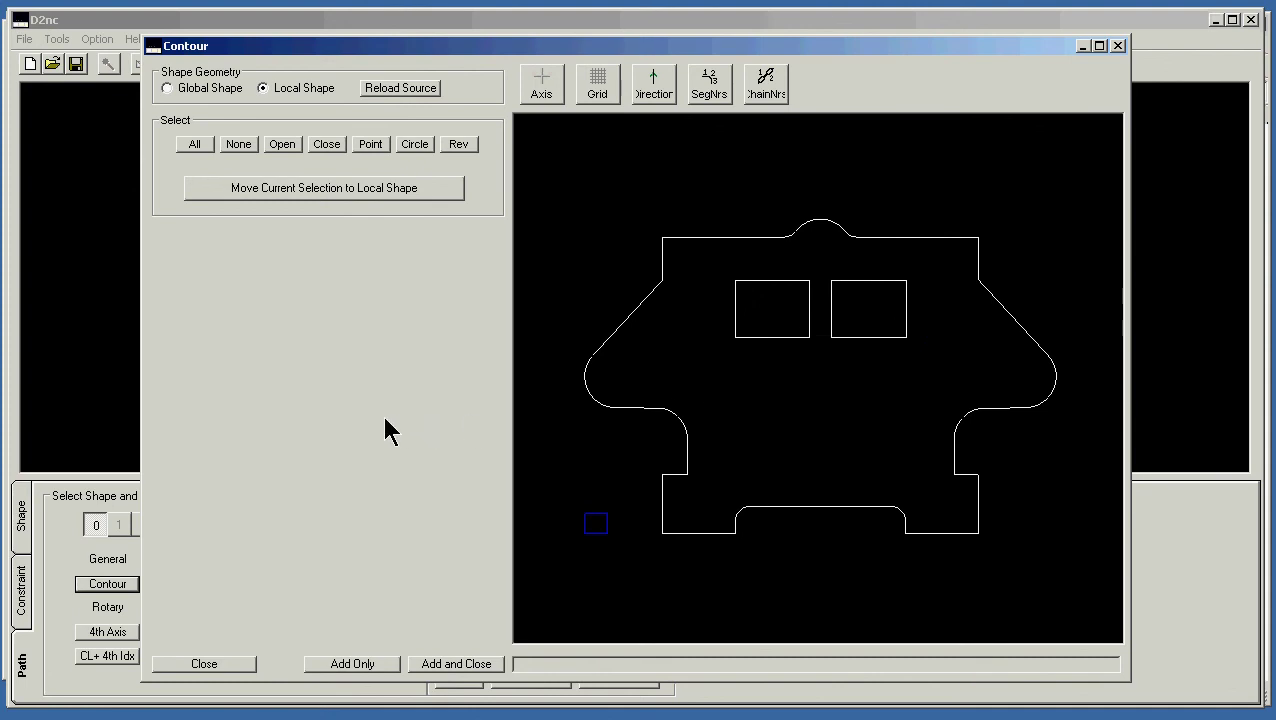
left_click(329, 188)
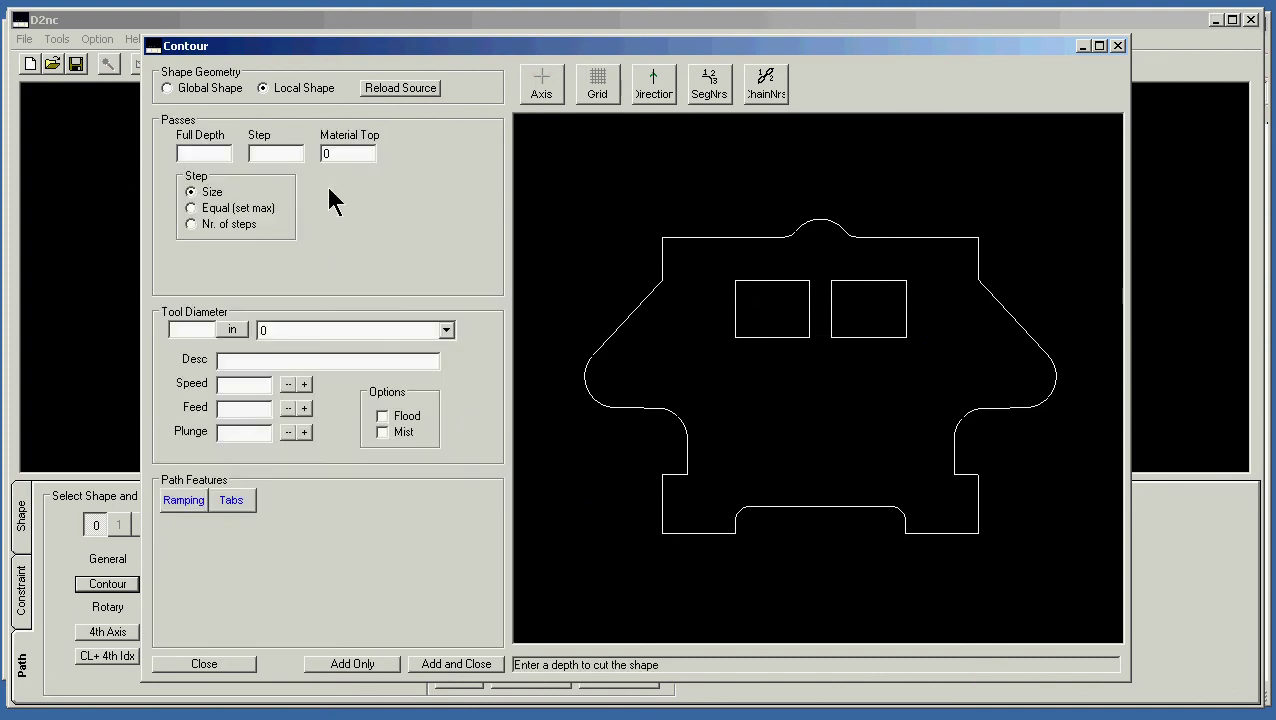
left_click(210, 152)
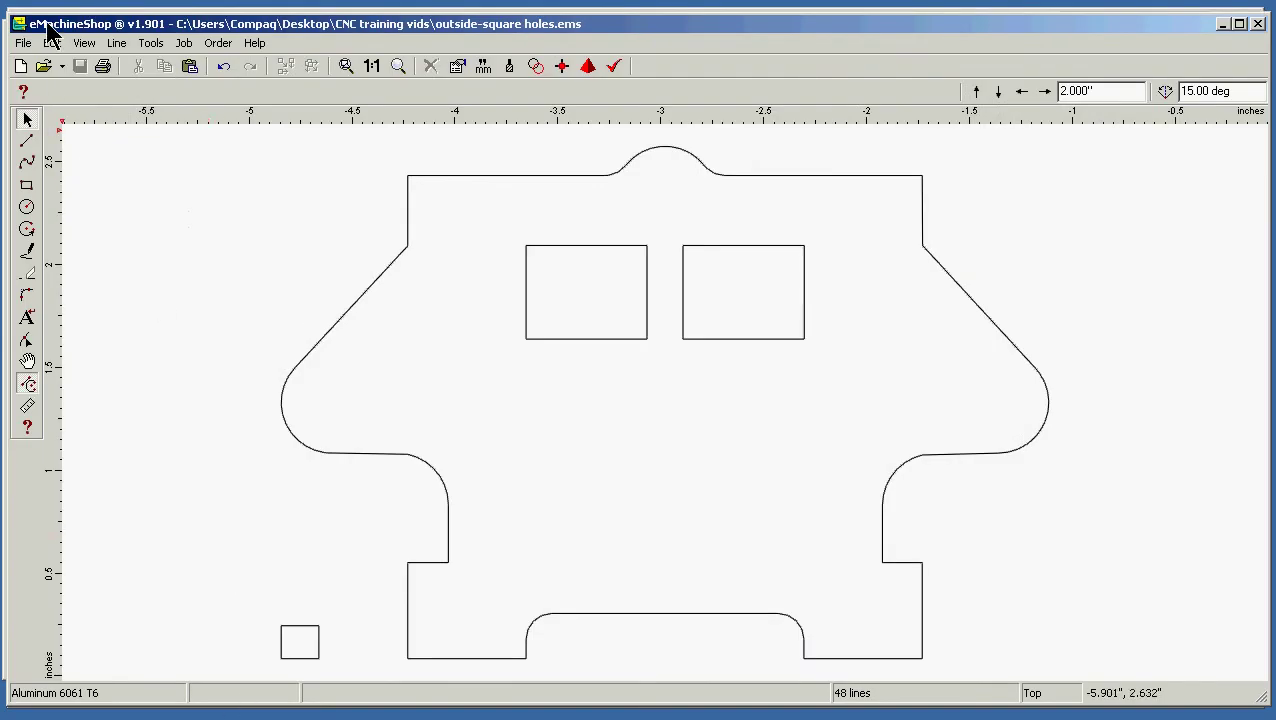
- Switch to eMachineShop and reopen the recent drawing rockerbase1.ems
left_click(23, 43)
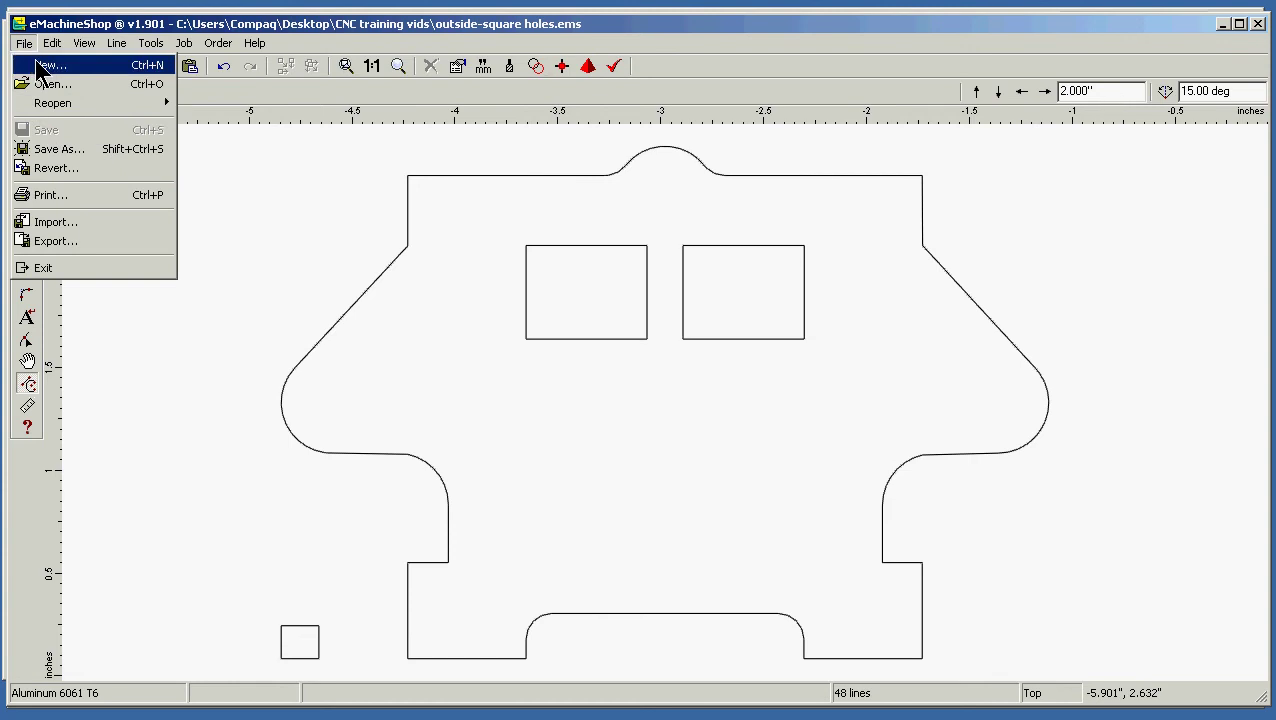
mouse_move(55, 104)
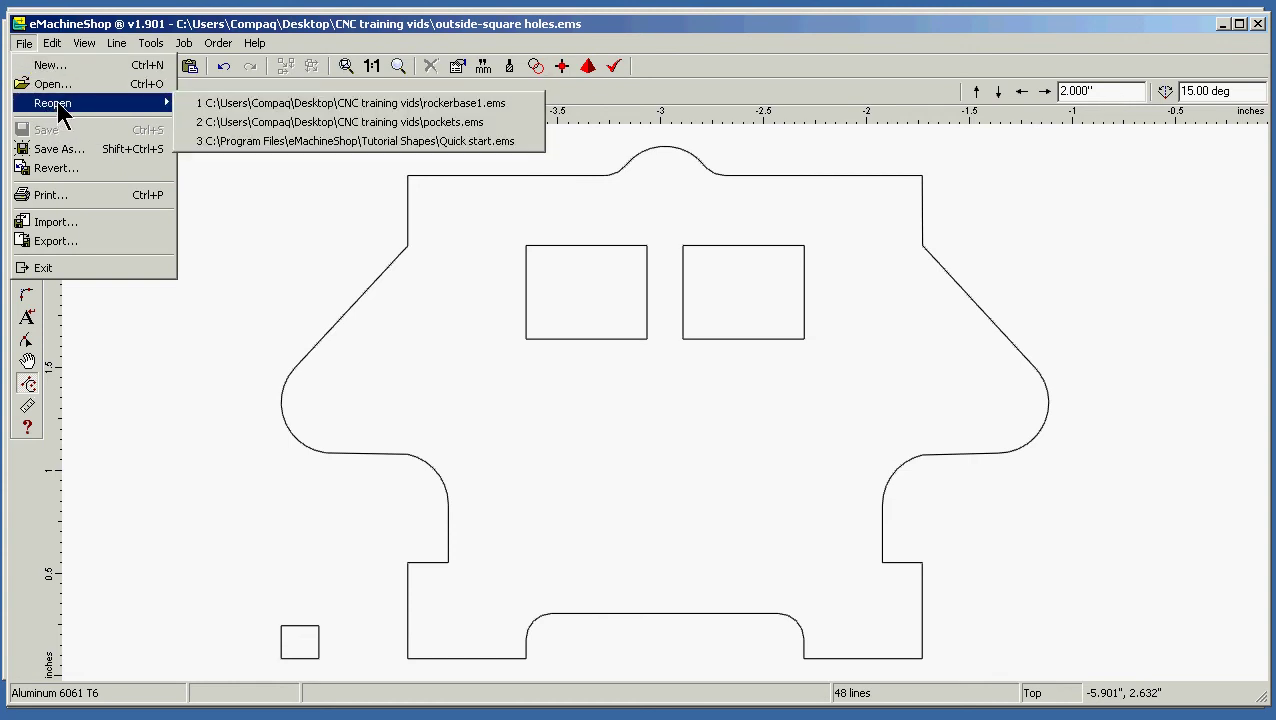
left_click(392, 110)
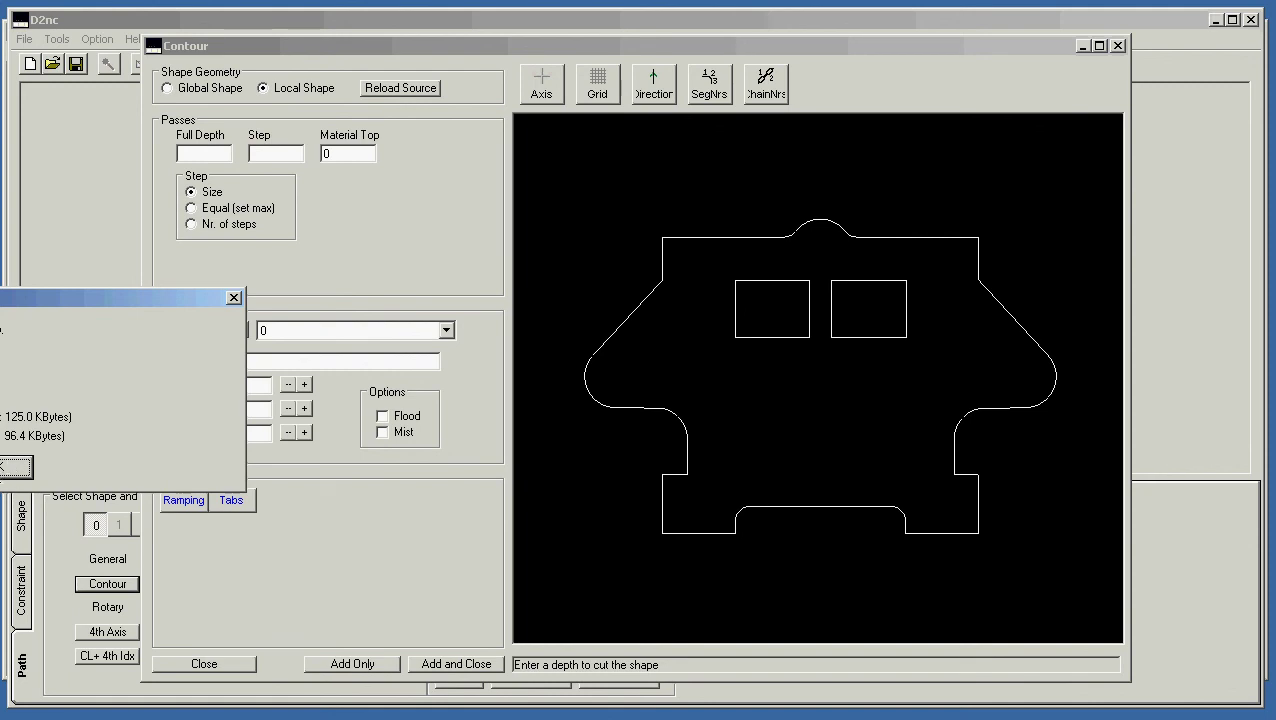
- Maximize rockerbase1.ems and draw a horizontal line about 1.925" long across the tops of the two round bosses in the Front view
left_click(12, 466)
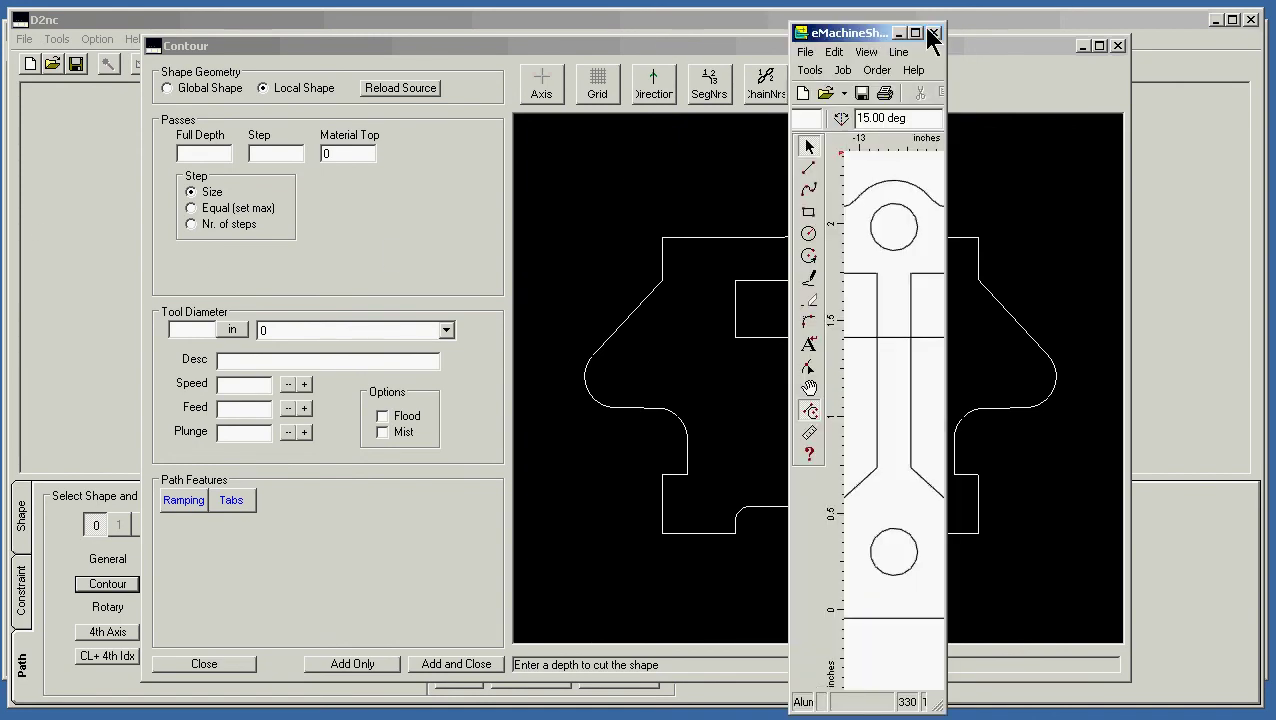
left_click(915, 33)
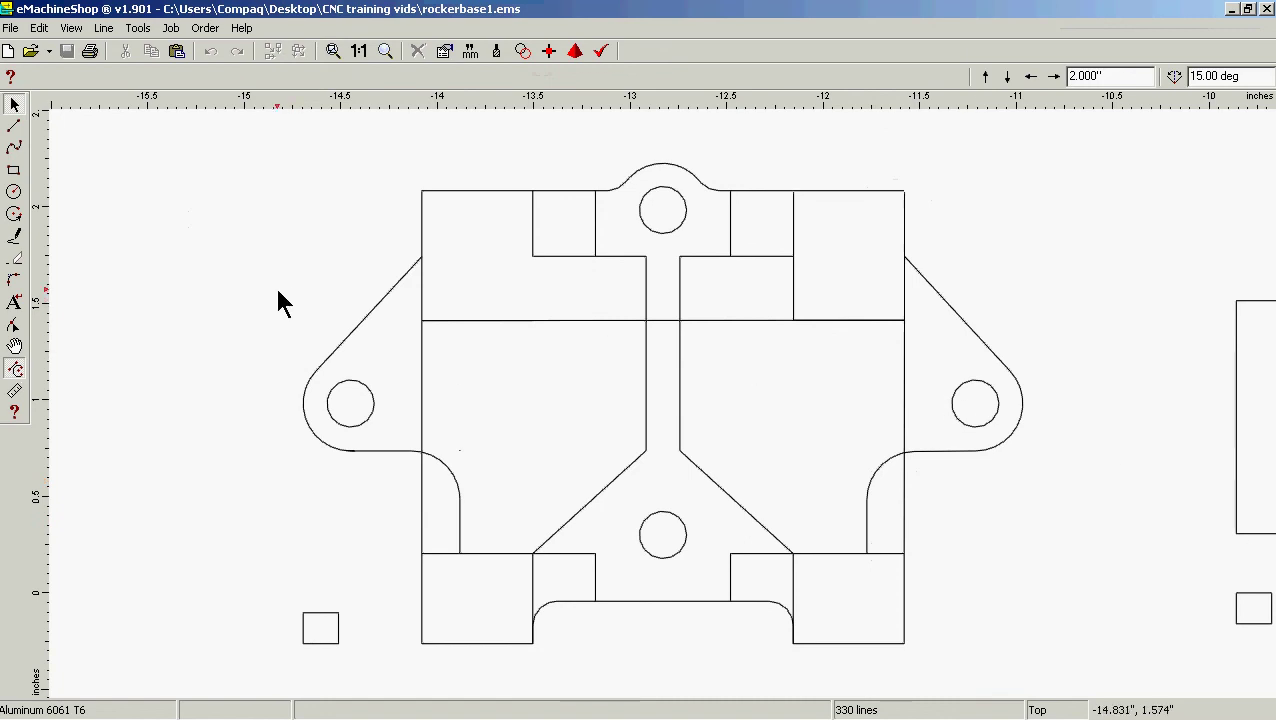
scroll(283, 302, "down", 5)
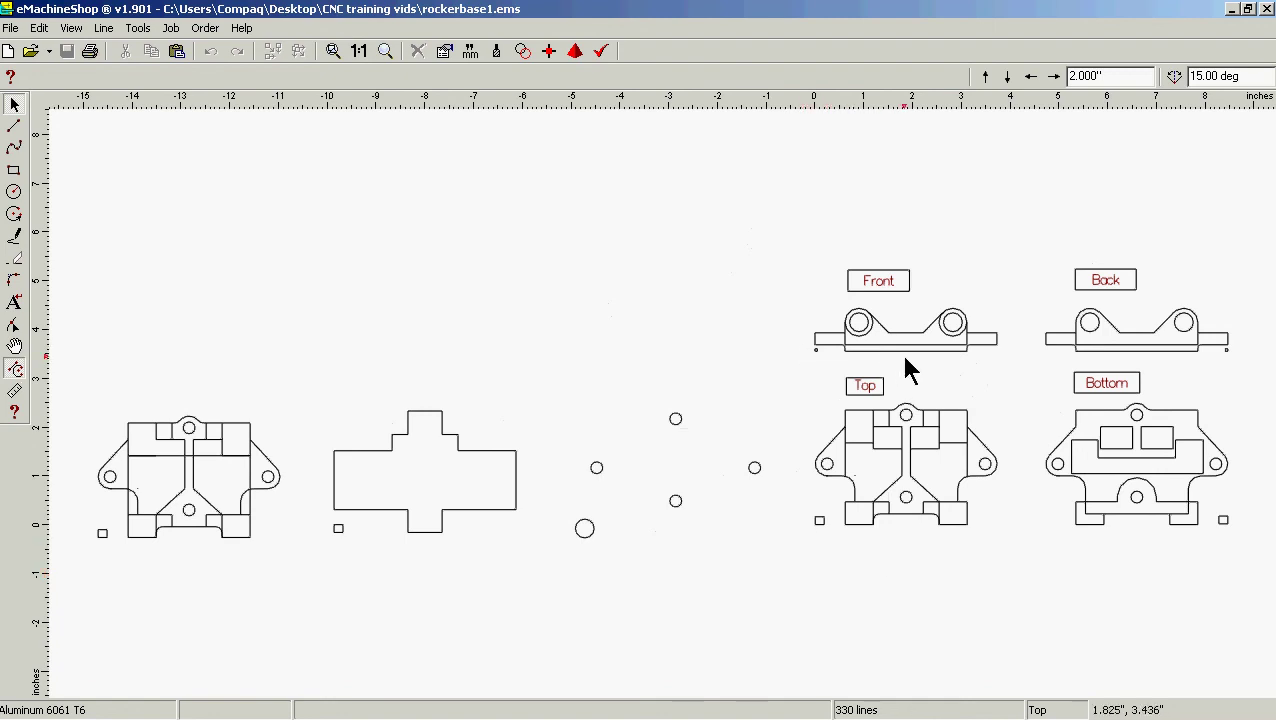
left_click(14, 127)
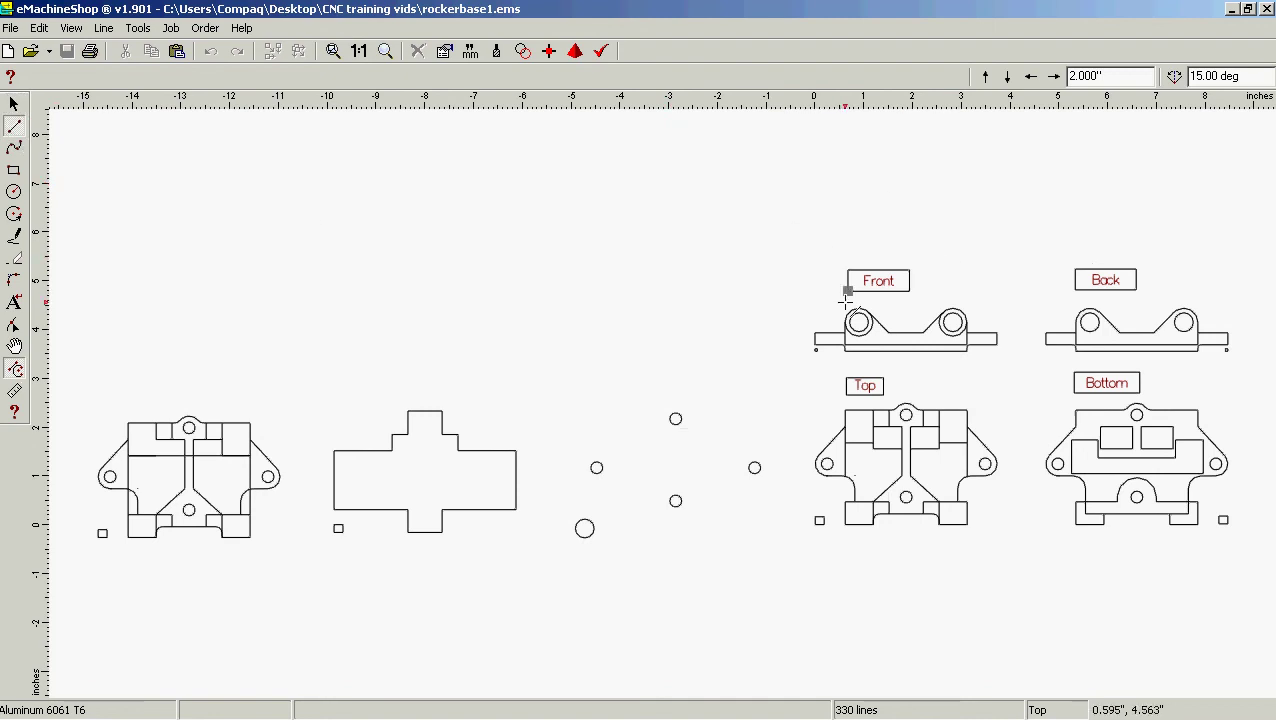
left_click(815, 334)
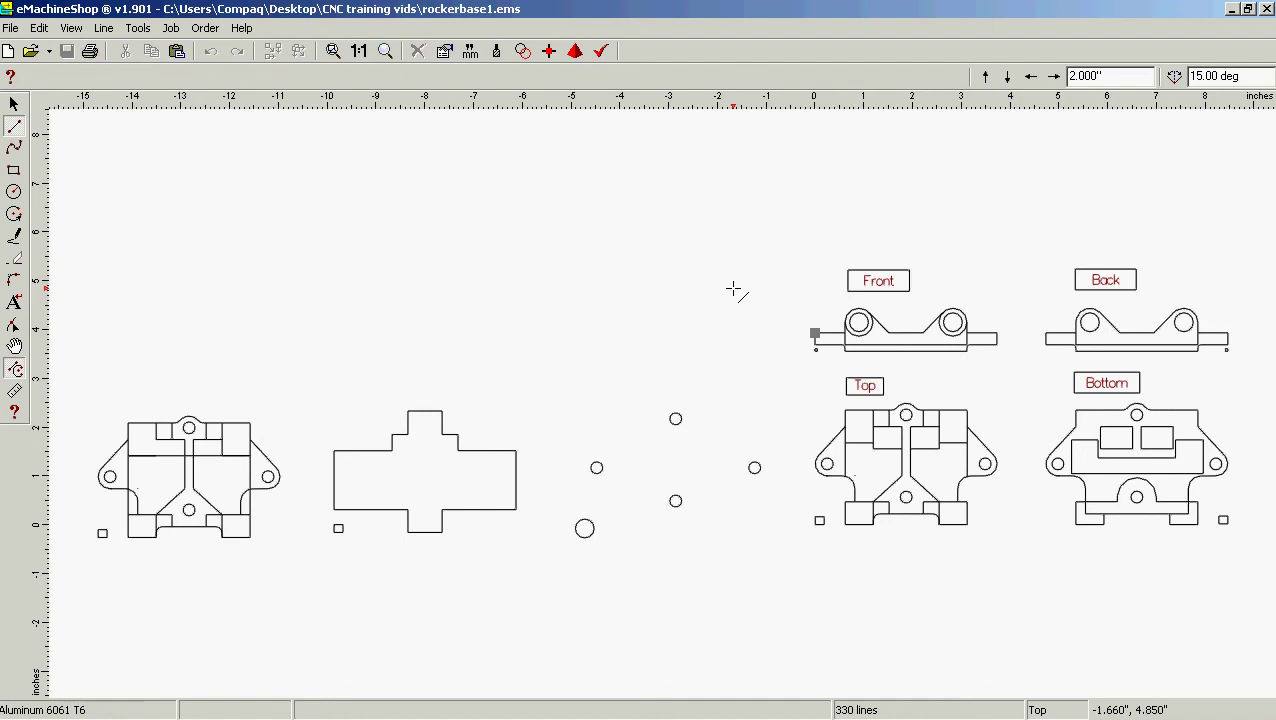
left_click(815, 351)
left_click(14, 192)
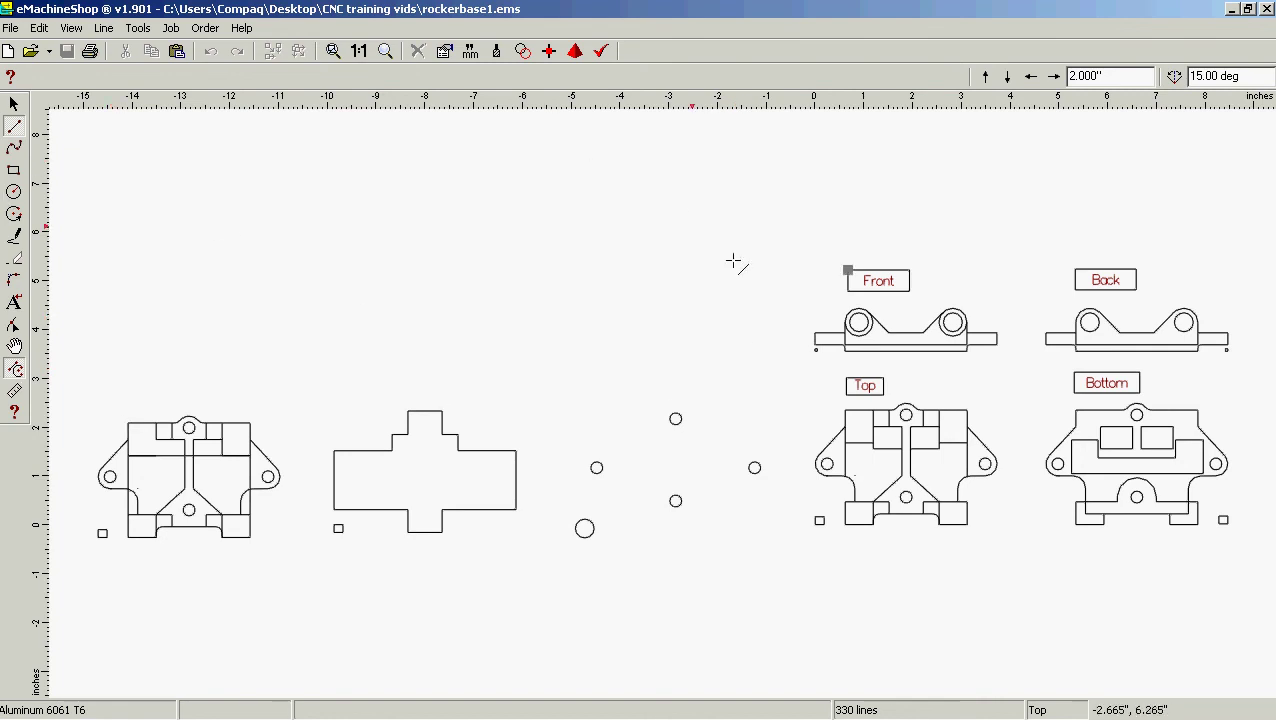
left_click(858, 308)
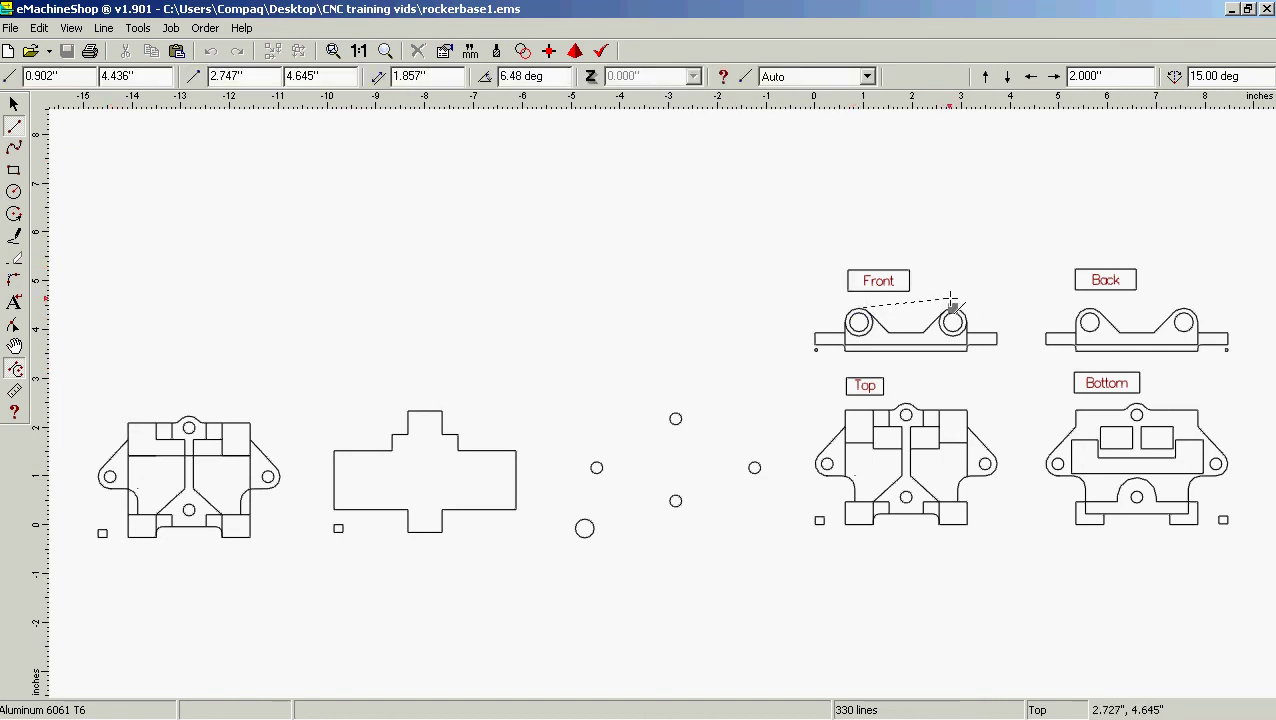
left_click(951, 301)
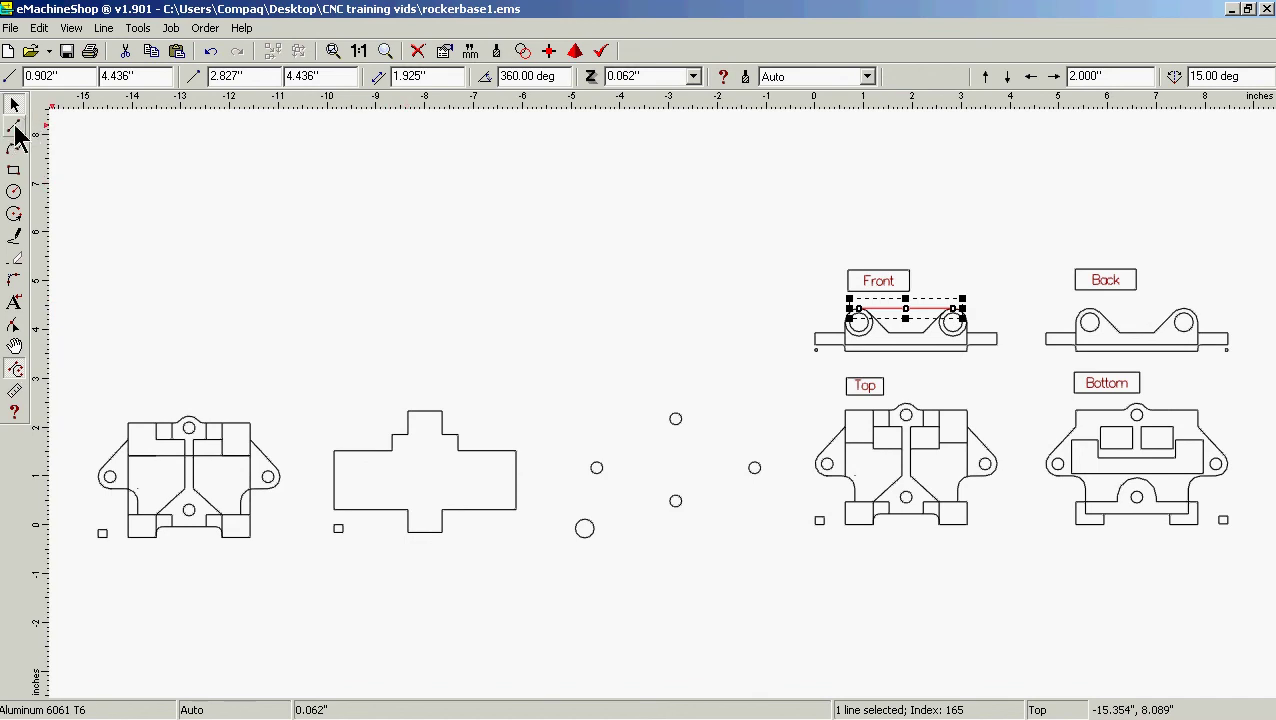
- Draw a vertical line from the Front view's bottom edge up to the midpoint of the new horizontal line
key("Escape")
key("l")
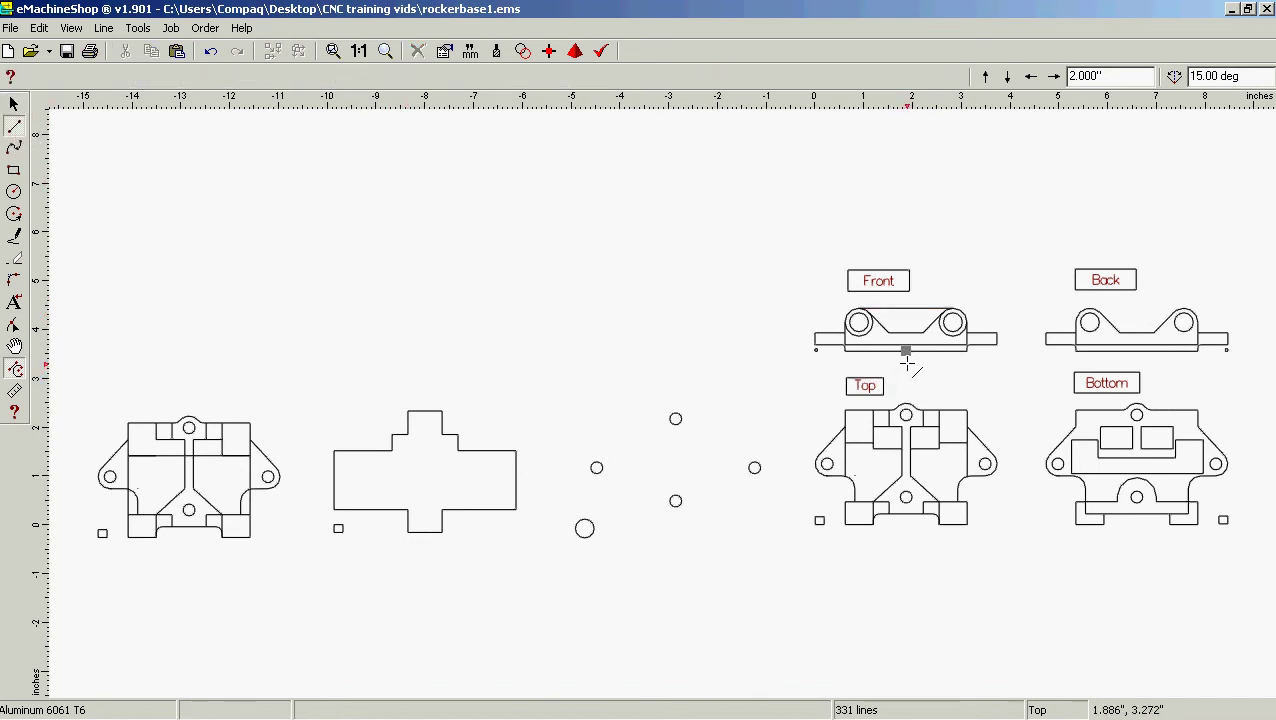
left_click(906, 364)
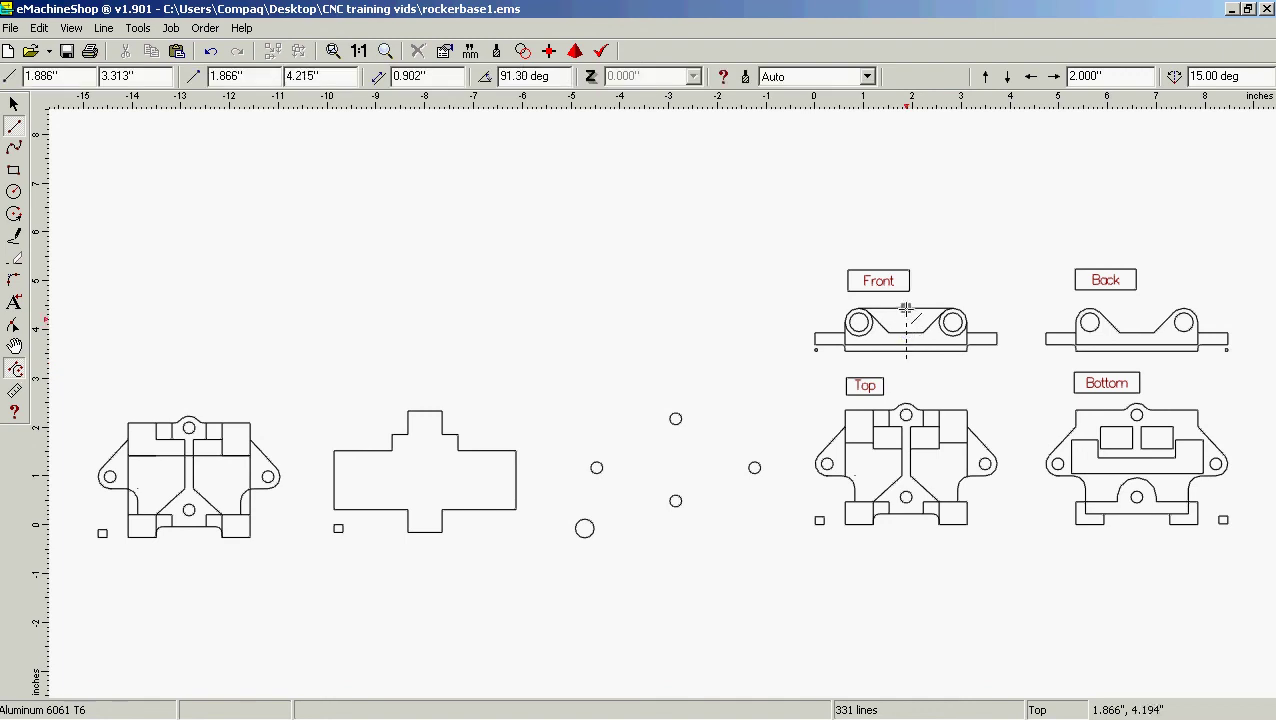
left_click(907, 310)
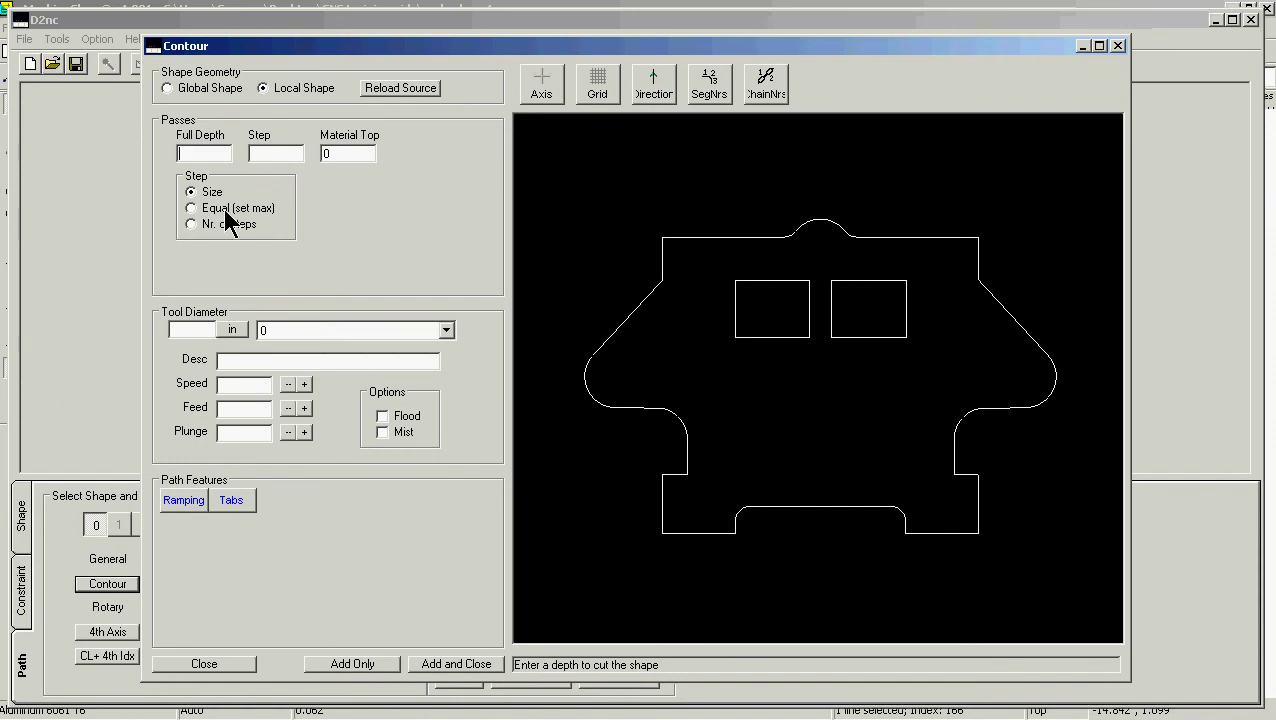
type("1.123")
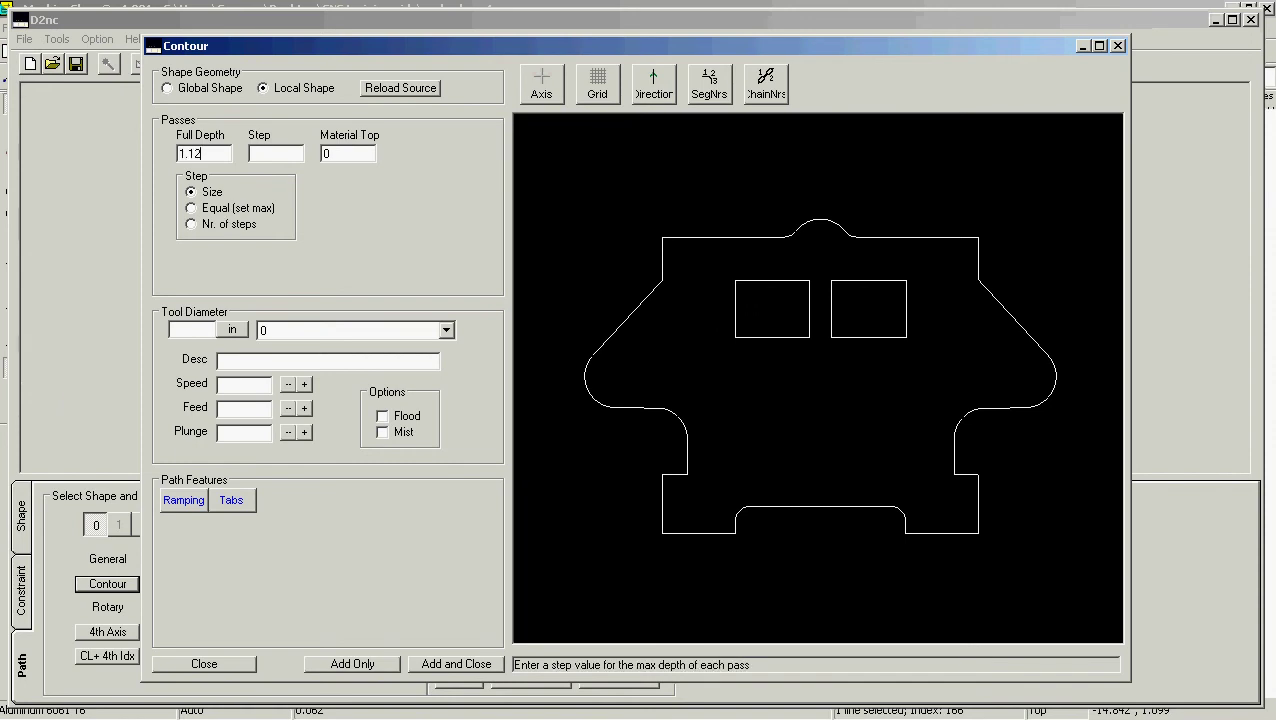
left_click(268, 158)
type(".02")
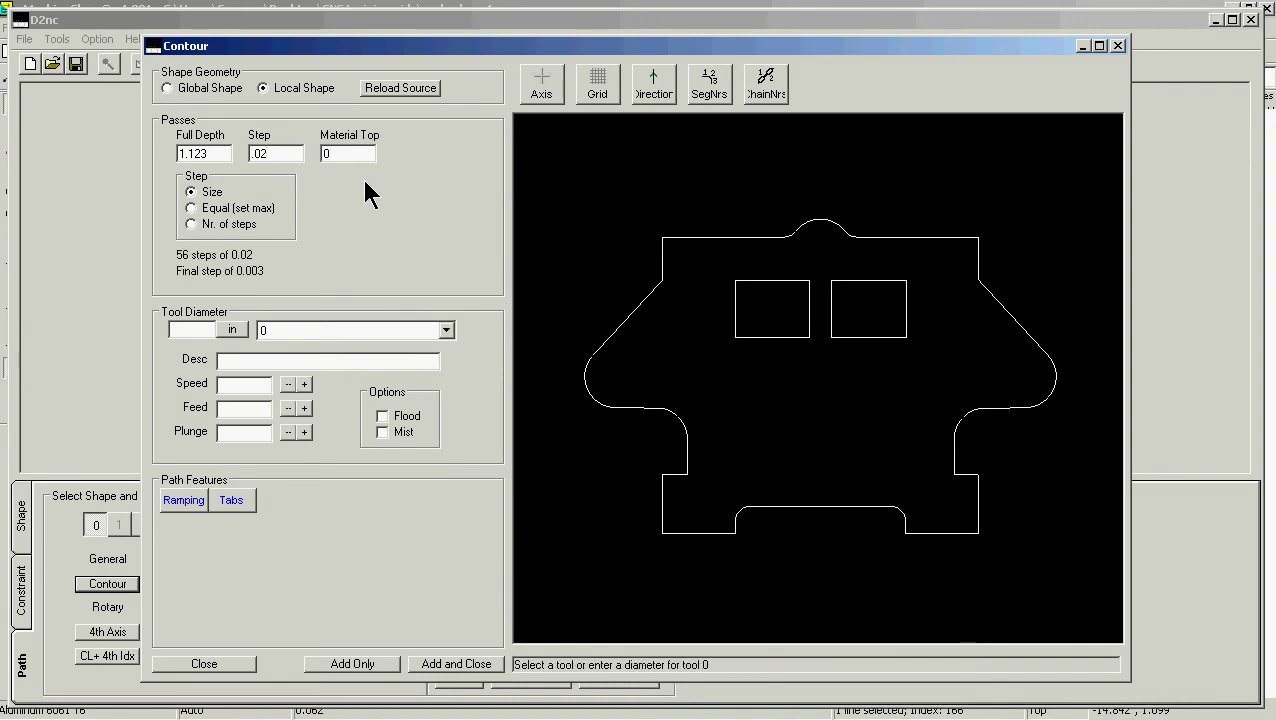
left_click(182, 329)
type(".2")
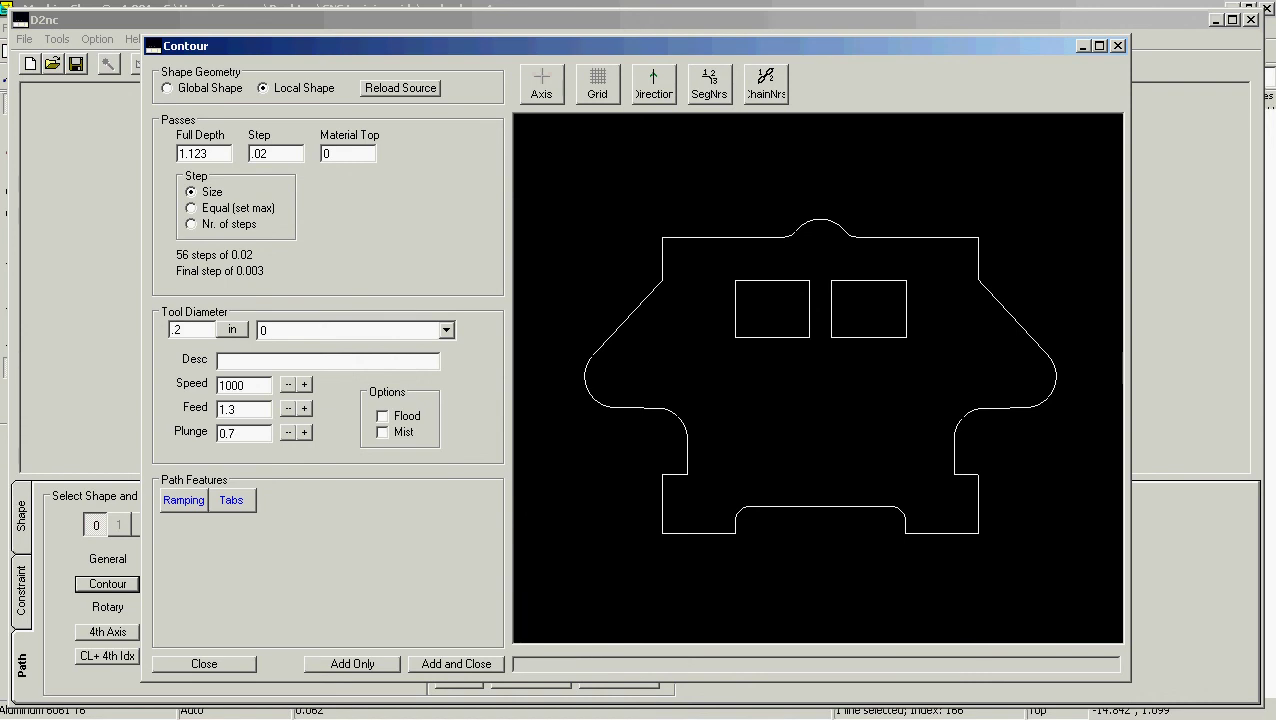
type("50")
left_click(1117, 46)
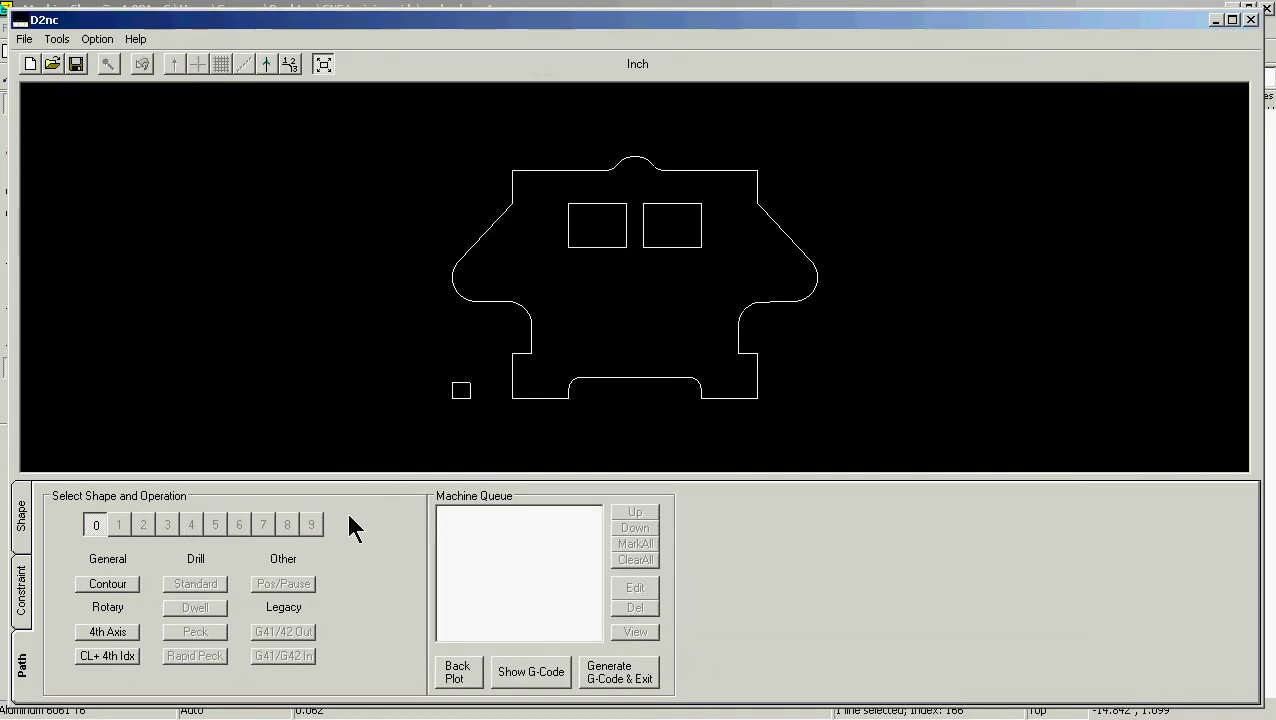
left_click(21, 663)
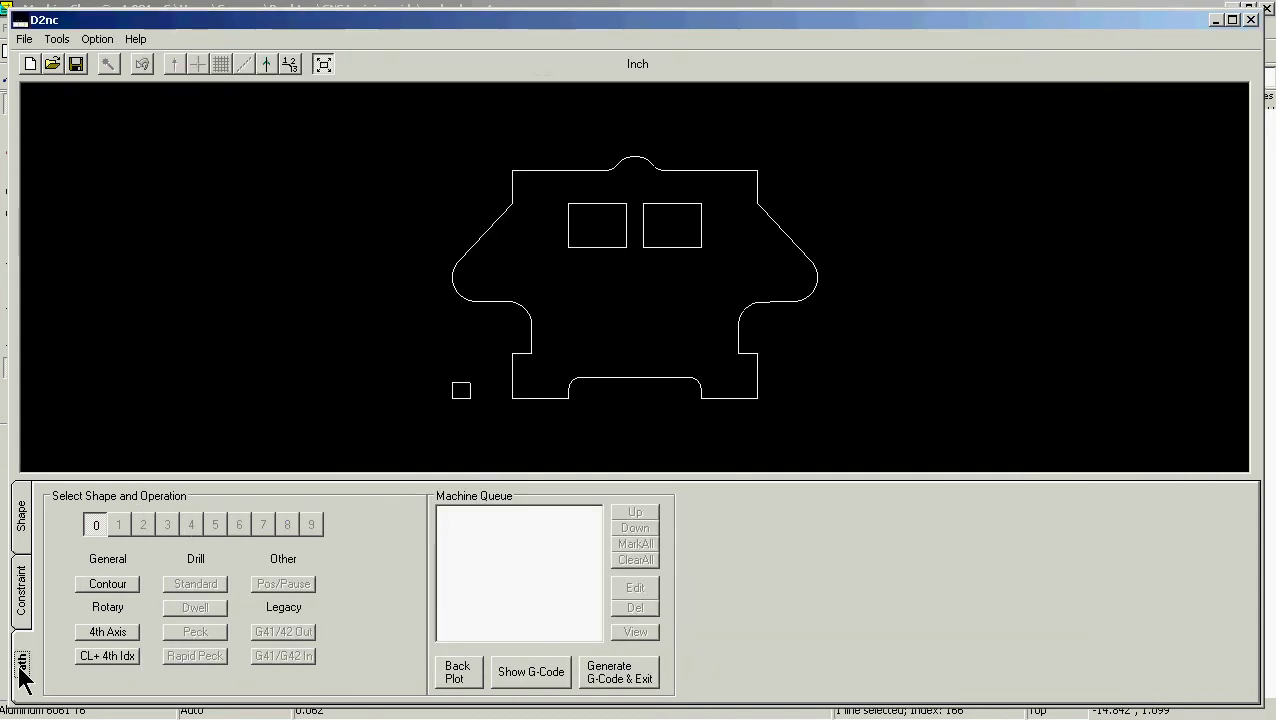
left_click(107, 584)
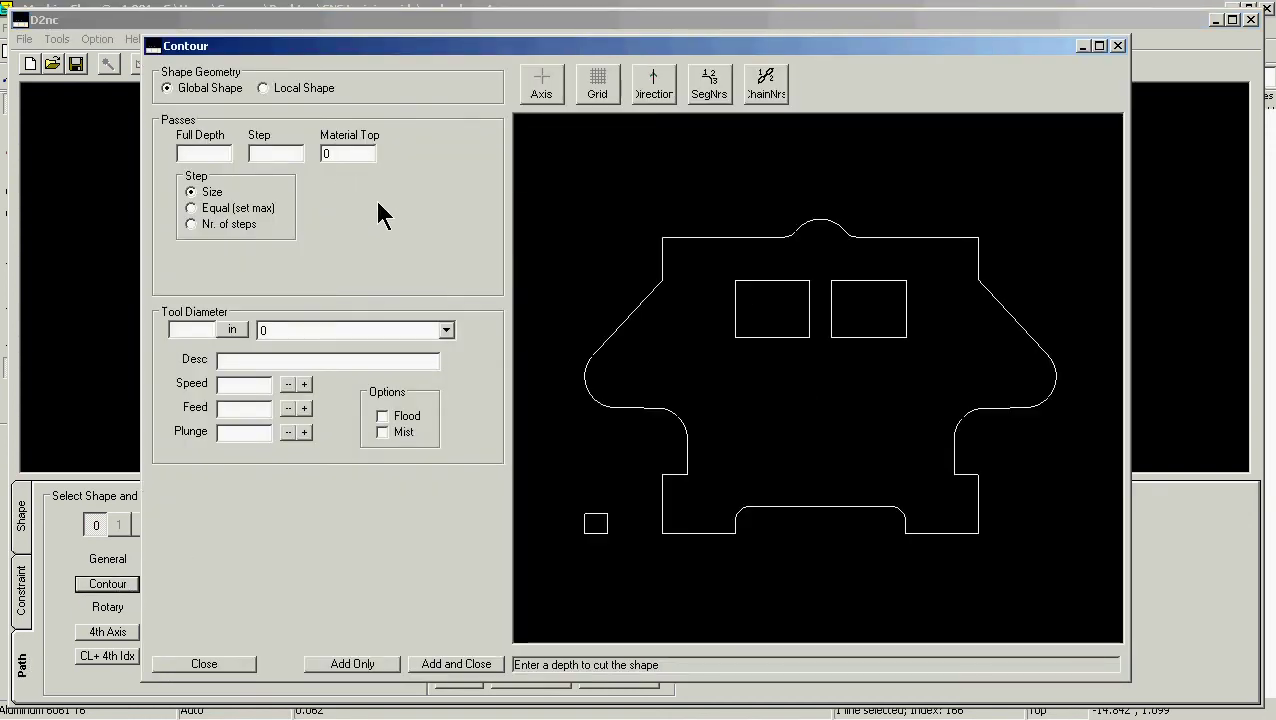
left_click(1117, 46)
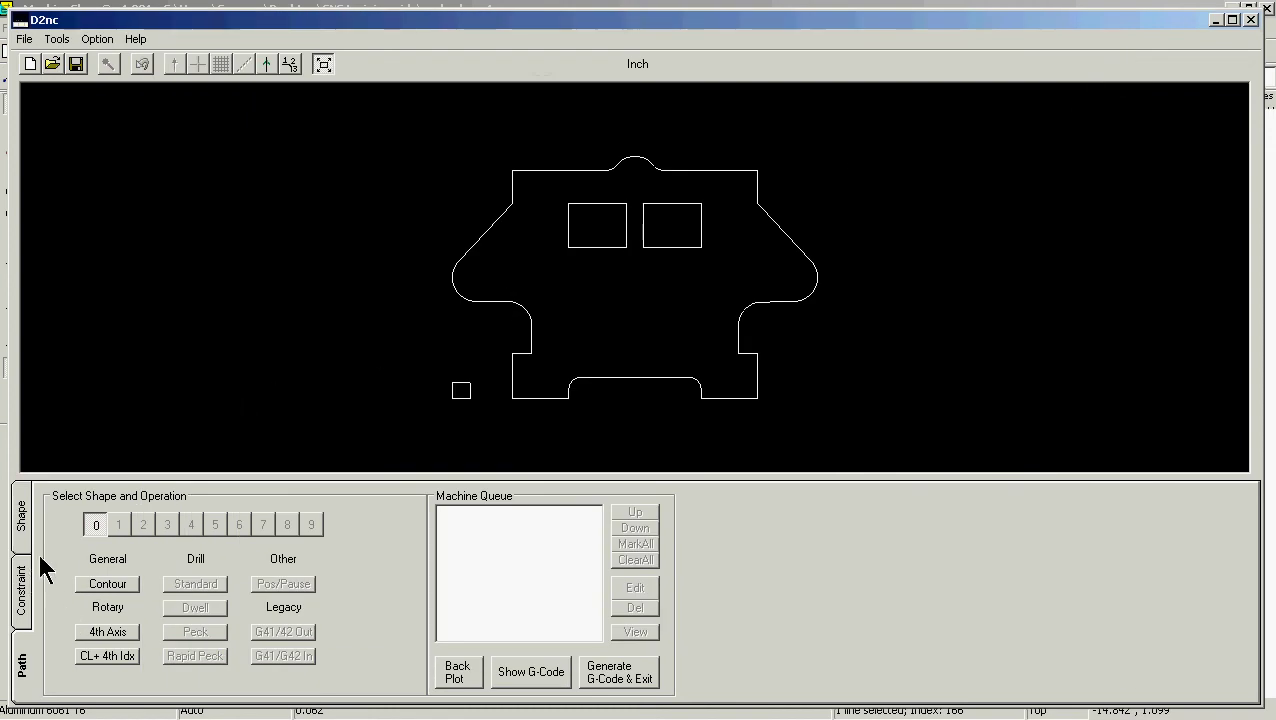
- Offset the outer profile and both large rectangular holes to In/Right for the .250 tool
left_click(22, 518)
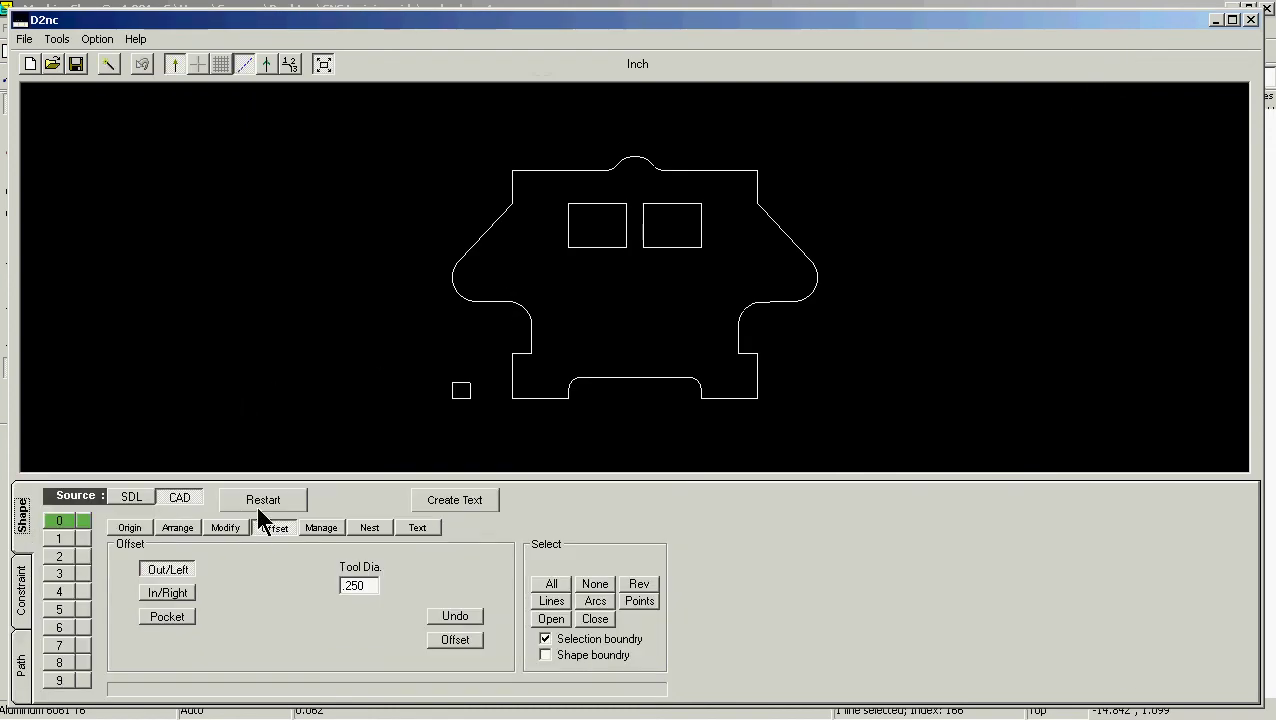
left_click(179, 597)
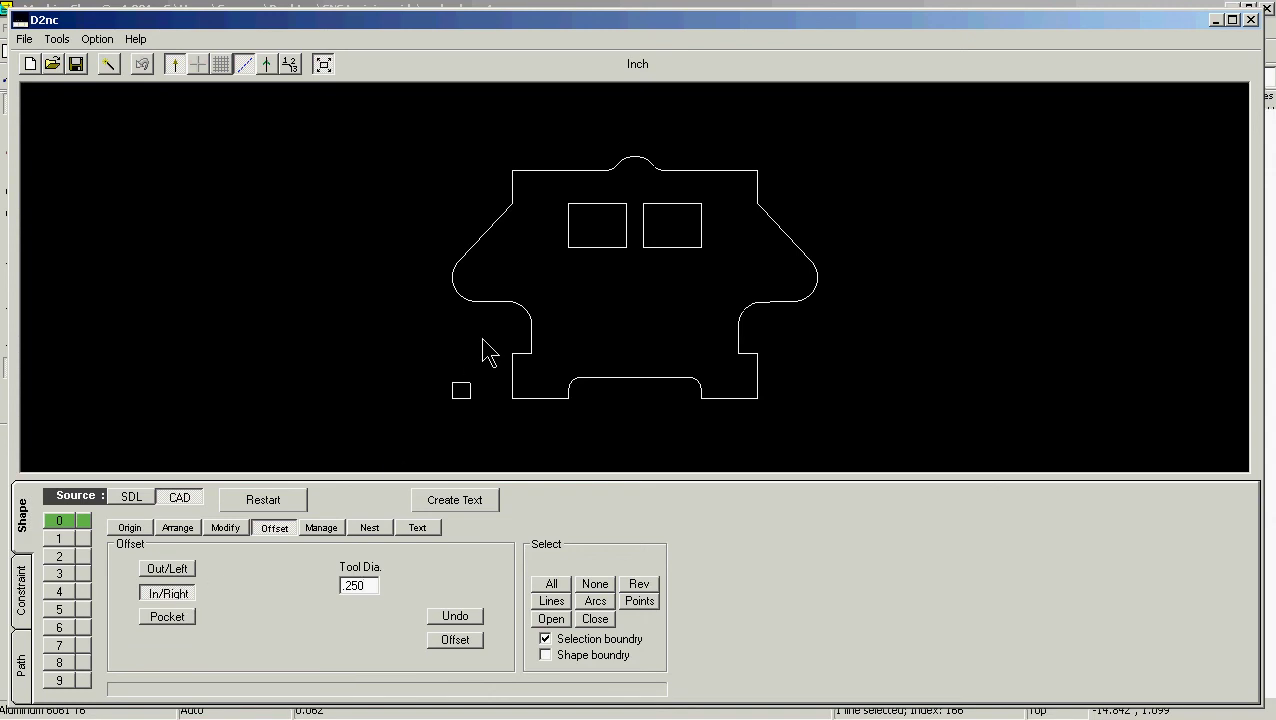
left_click(526, 311)
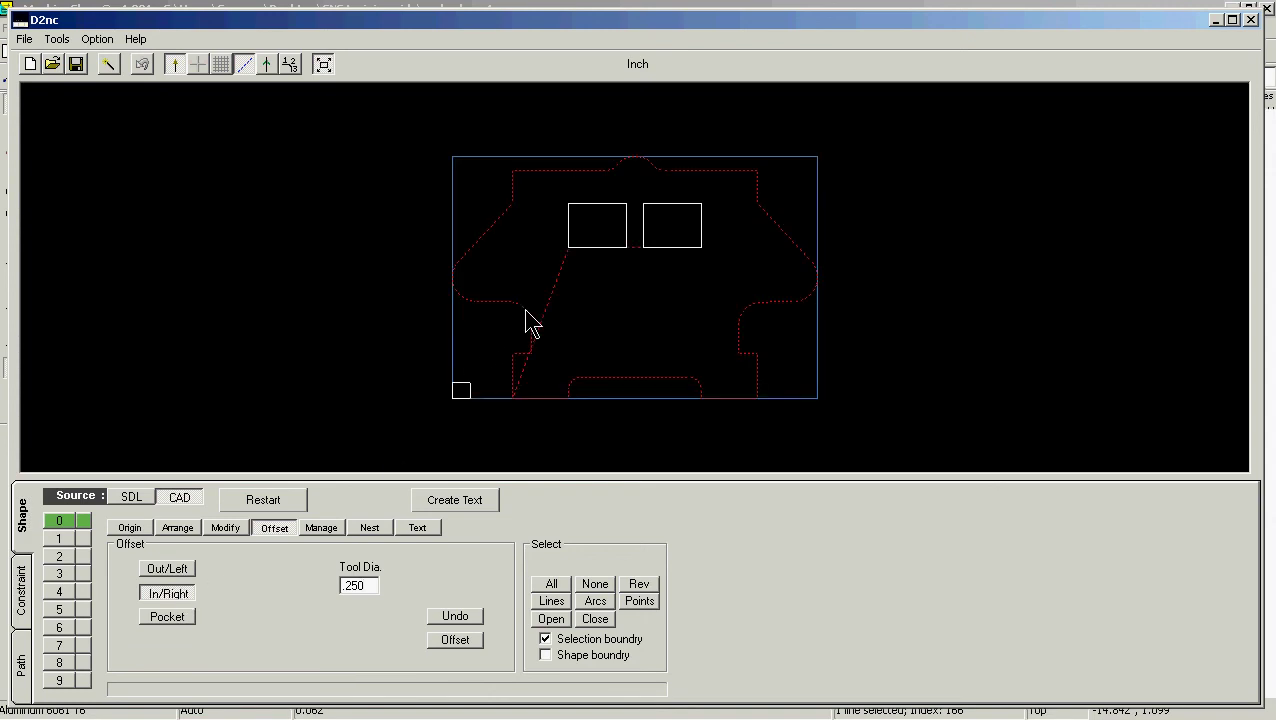
left_click(584, 248)
left_click(650, 250)
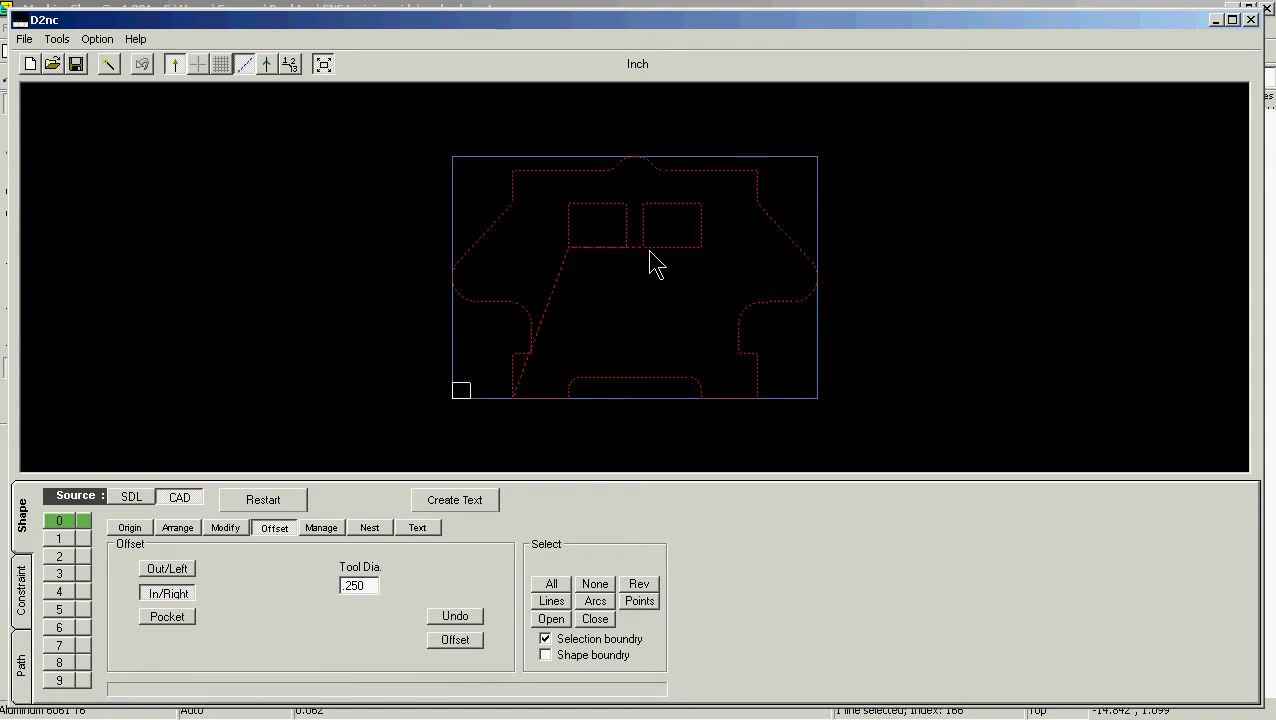
left_click(452, 640)
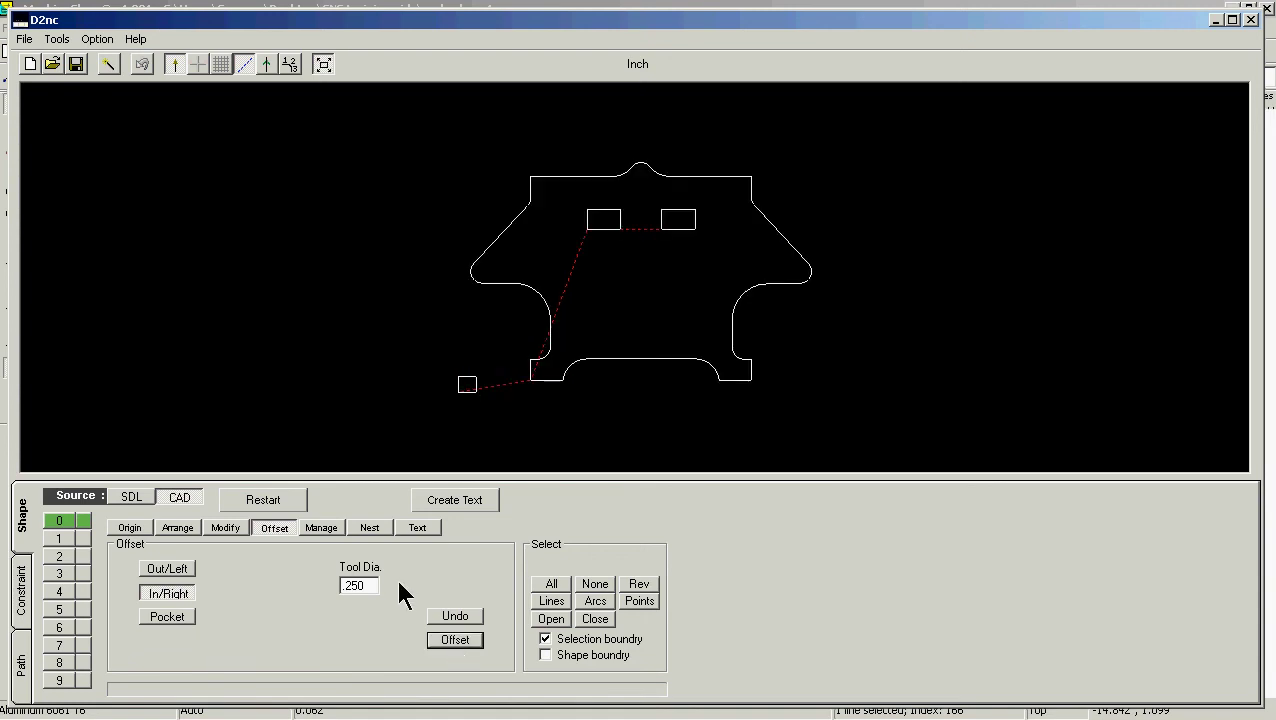
- Start a Contour path with a local shape made from the offset outer profile and the two offset rectangular holes, excluding the small square
left_click(22, 676)
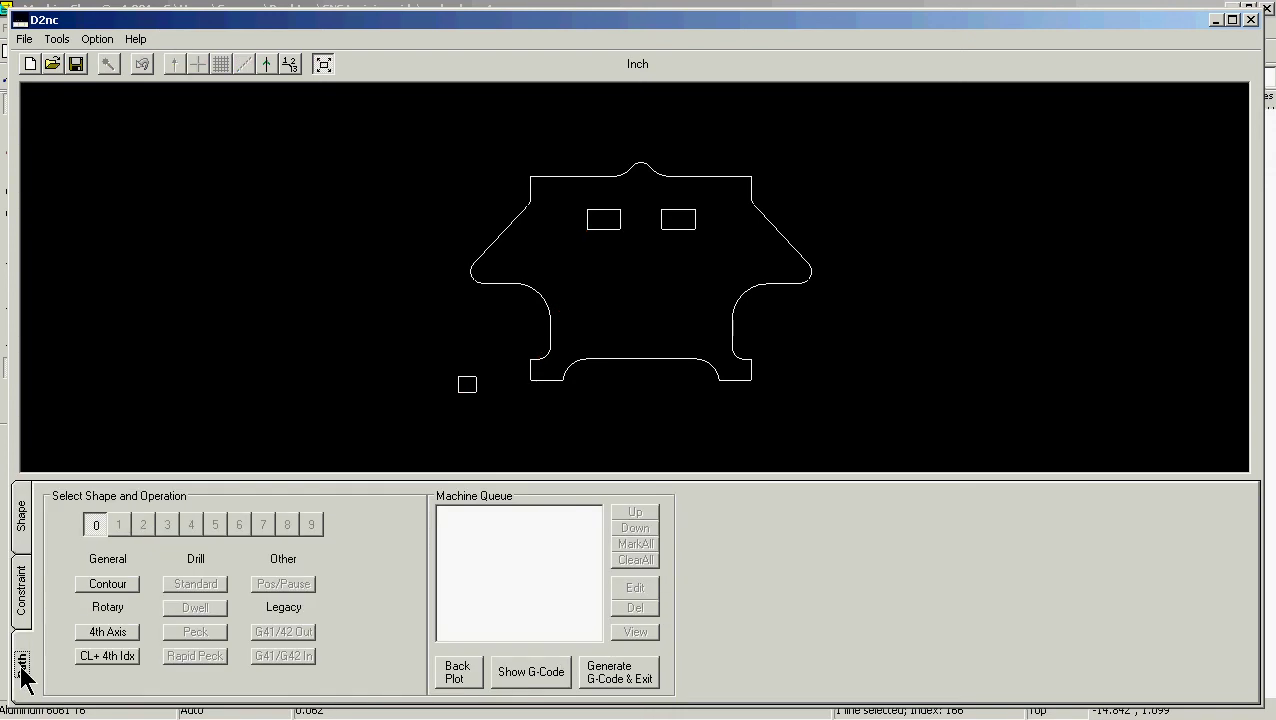
left_click(105, 585)
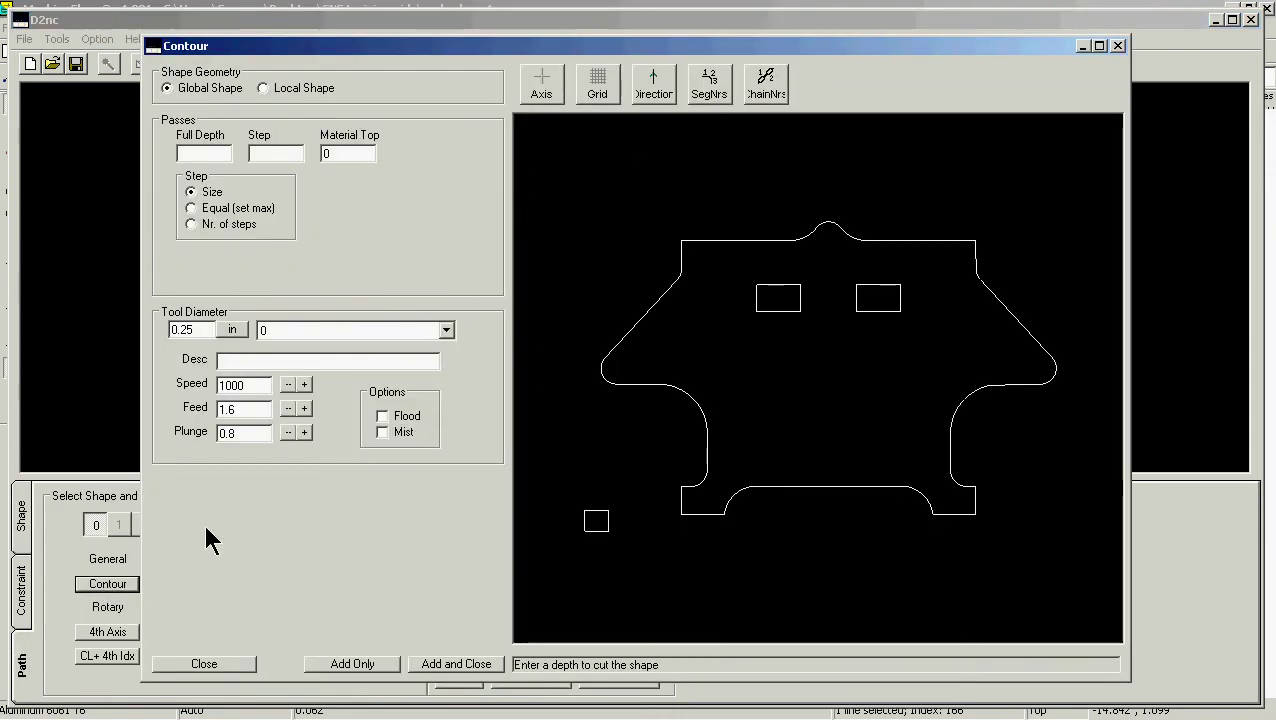
left_click(279, 93)
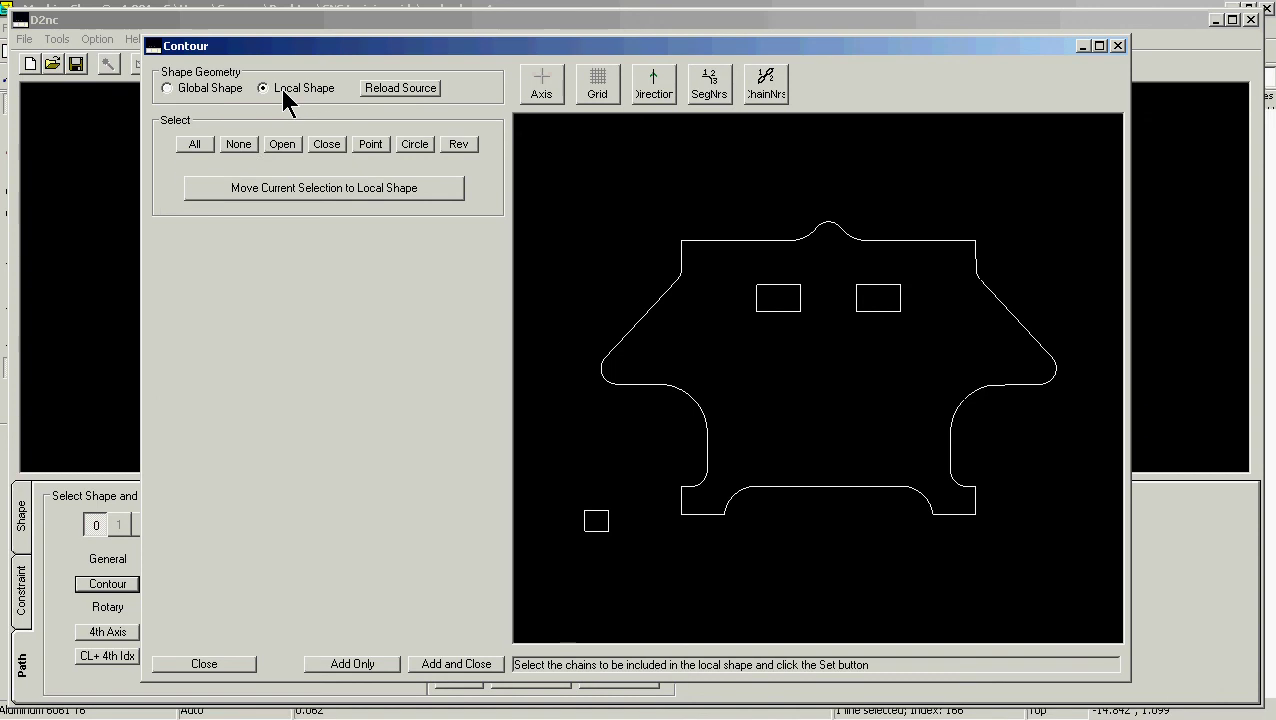
left_click(240, 148)
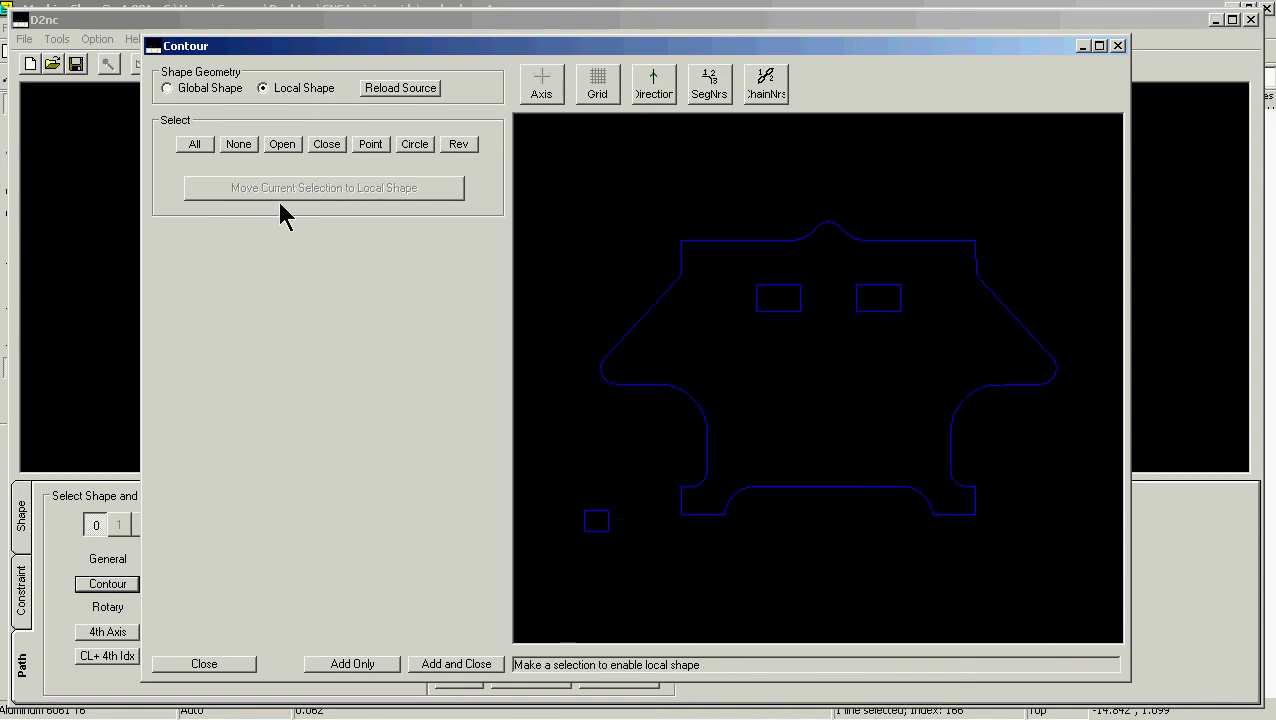
left_click(605, 385)
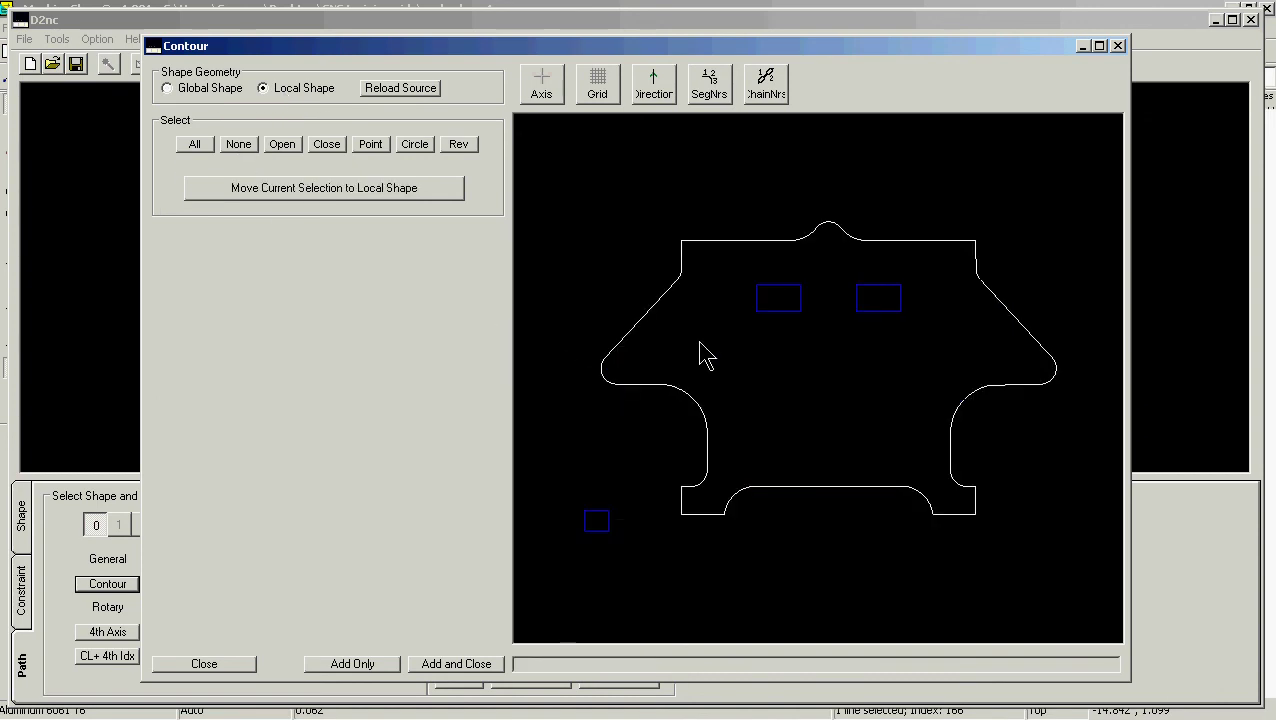
left_click(778, 311)
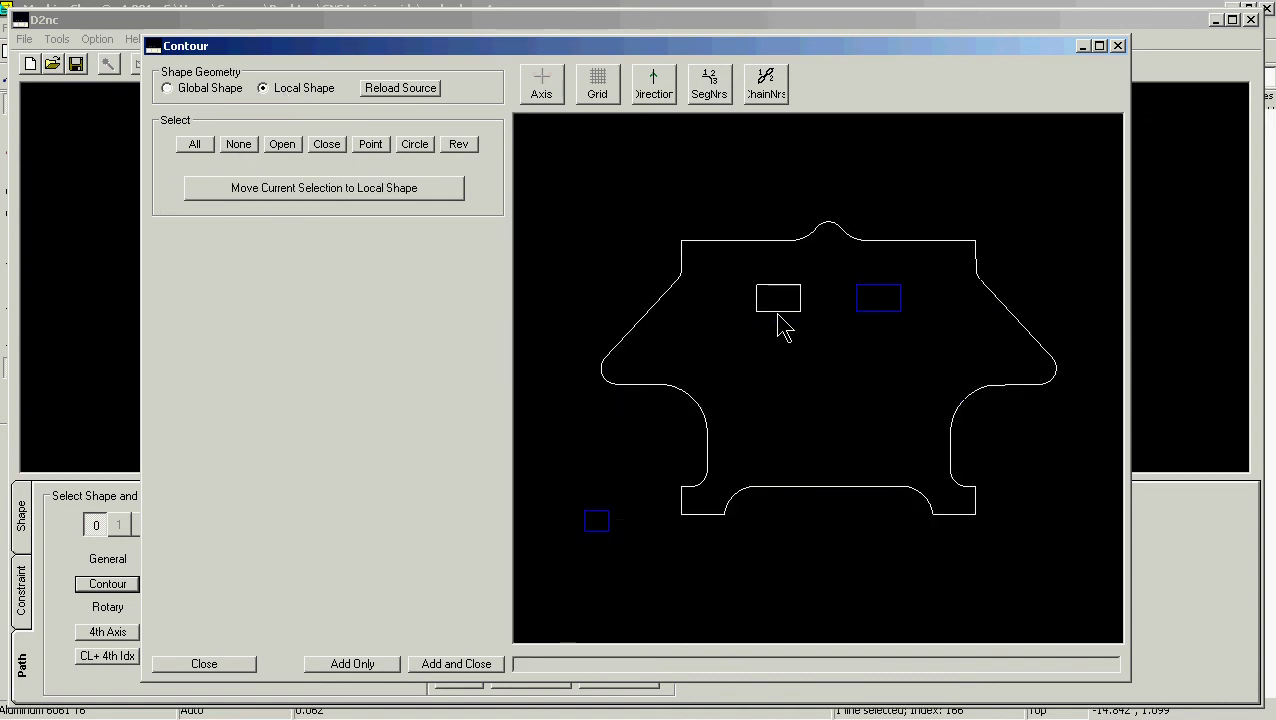
left_click(874, 312)
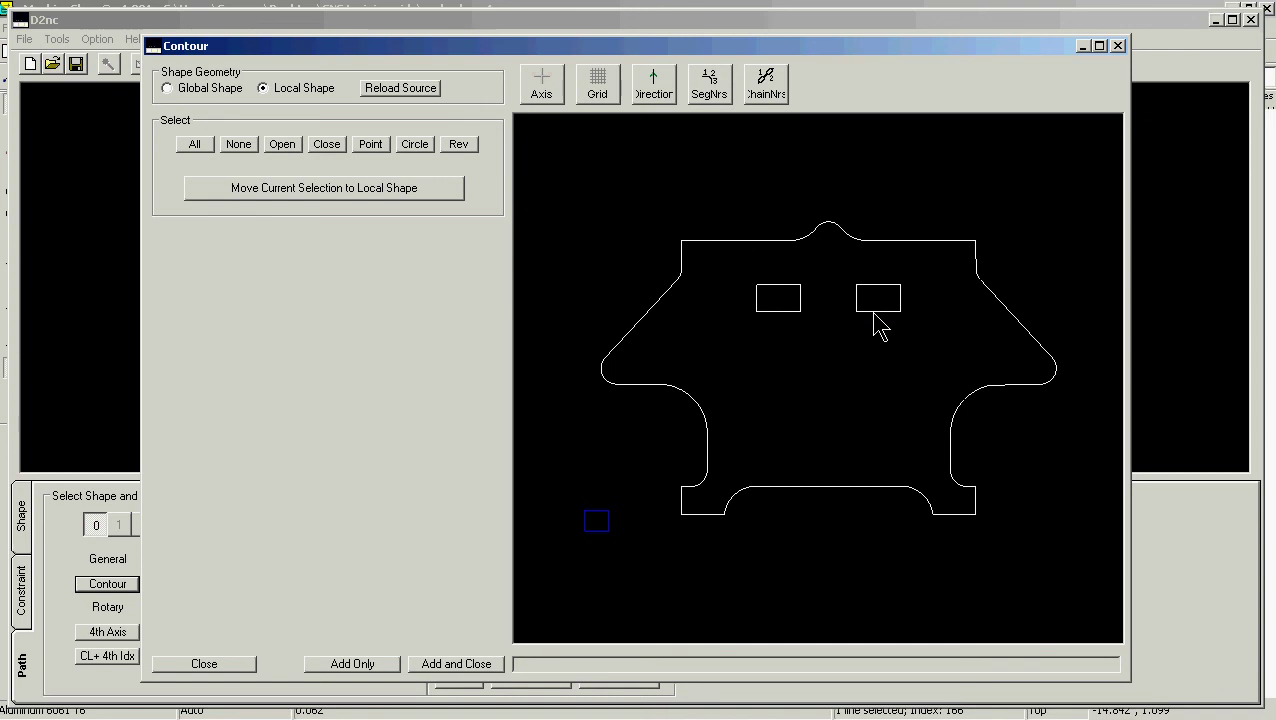
left_click(314, 186)
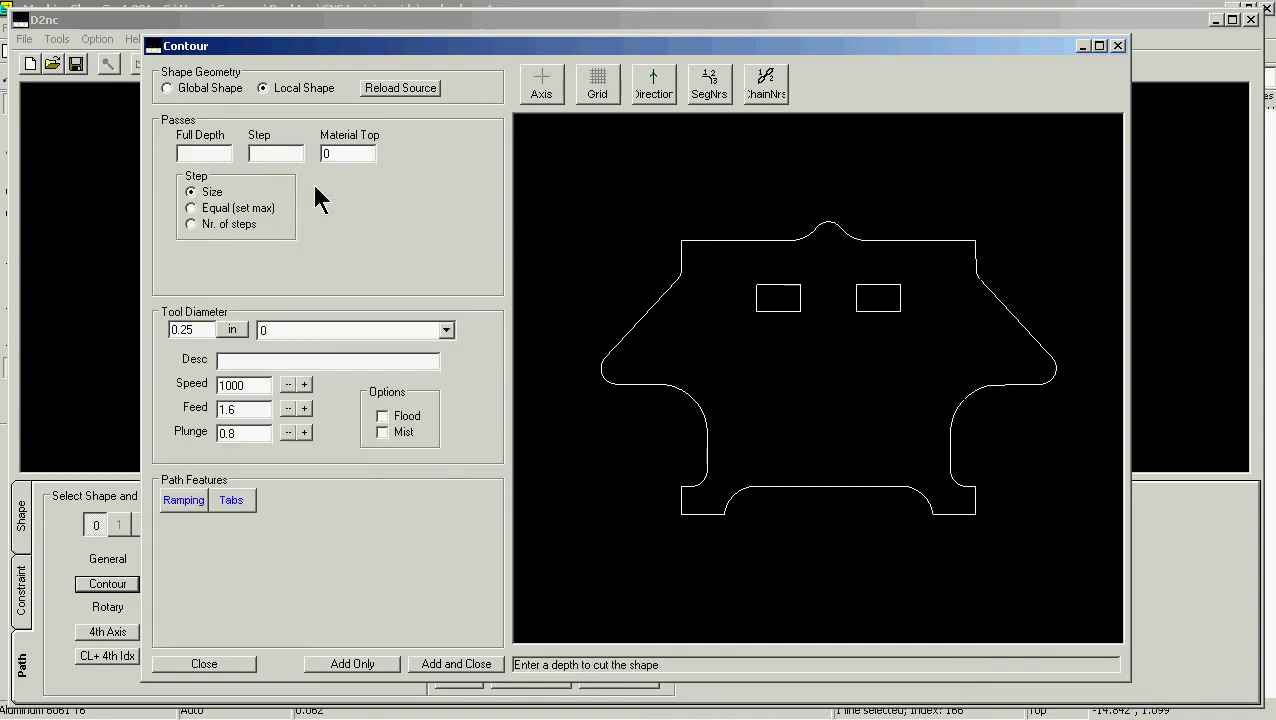
- Set the contour's full depth to 1.125 and its step size to .020
left_click(215, 157)
type("1")
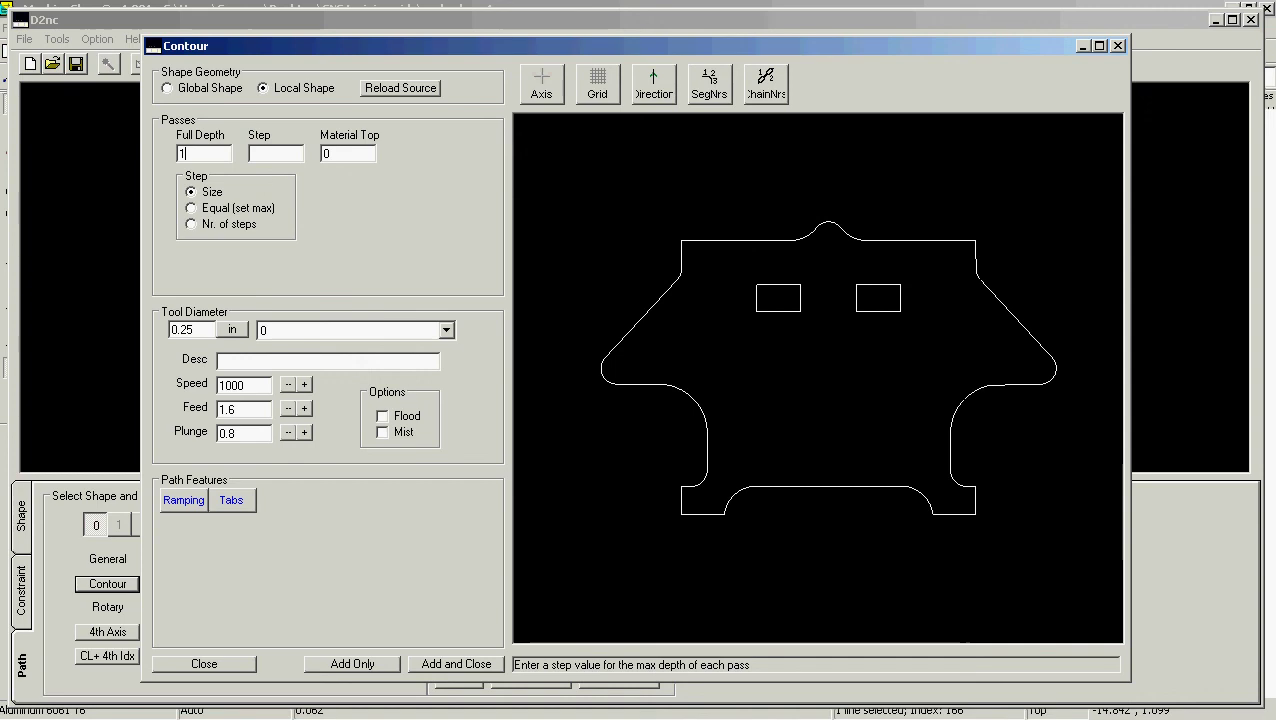
type(".")
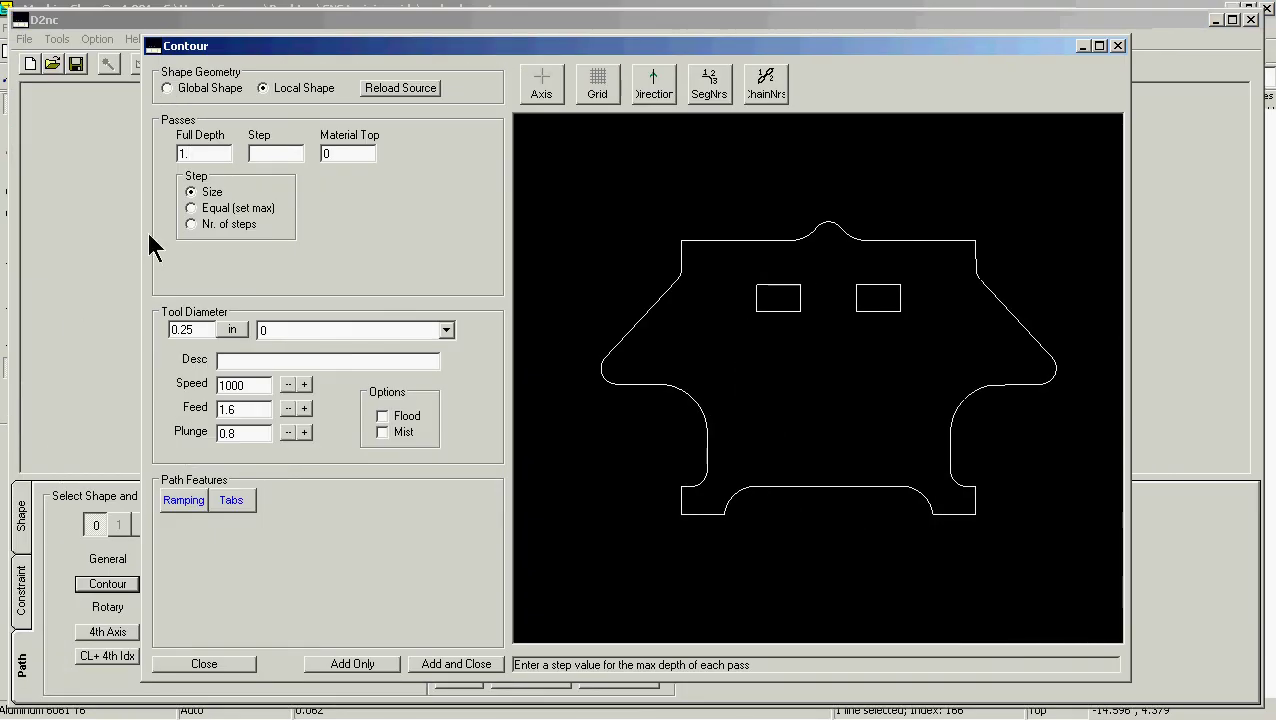
type("125")
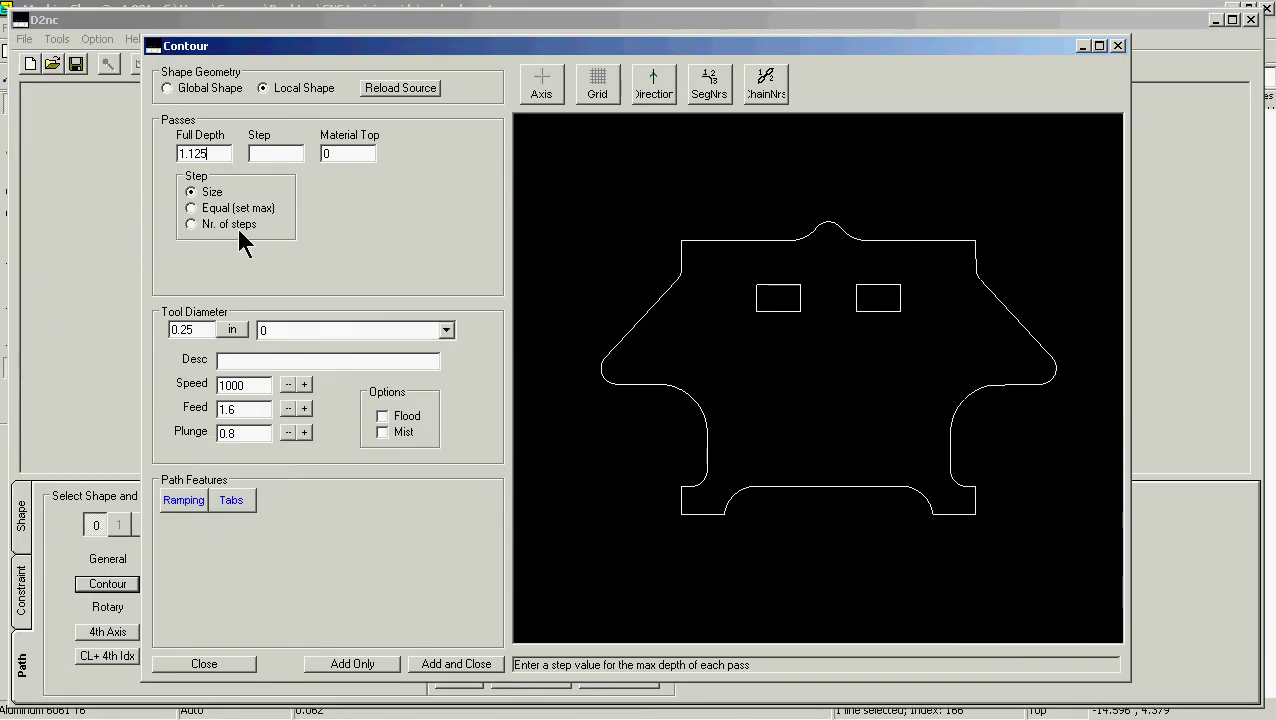
left_click(257, 153)
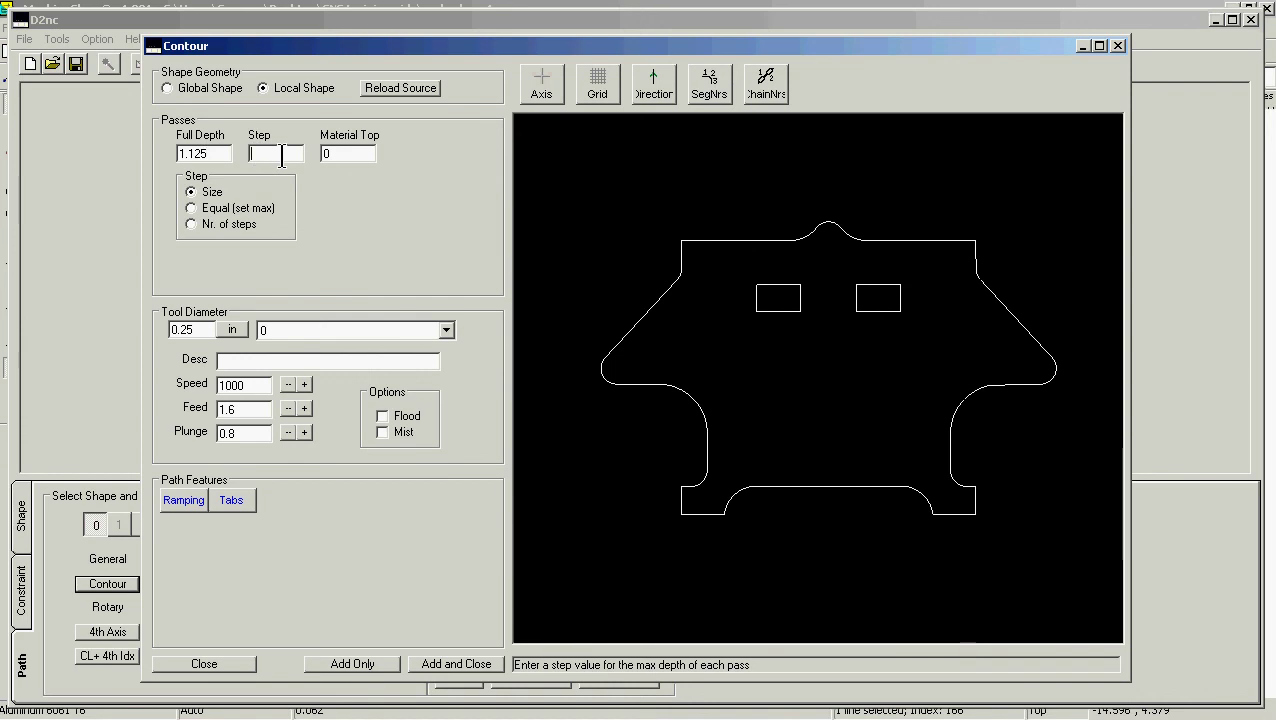
type(".")
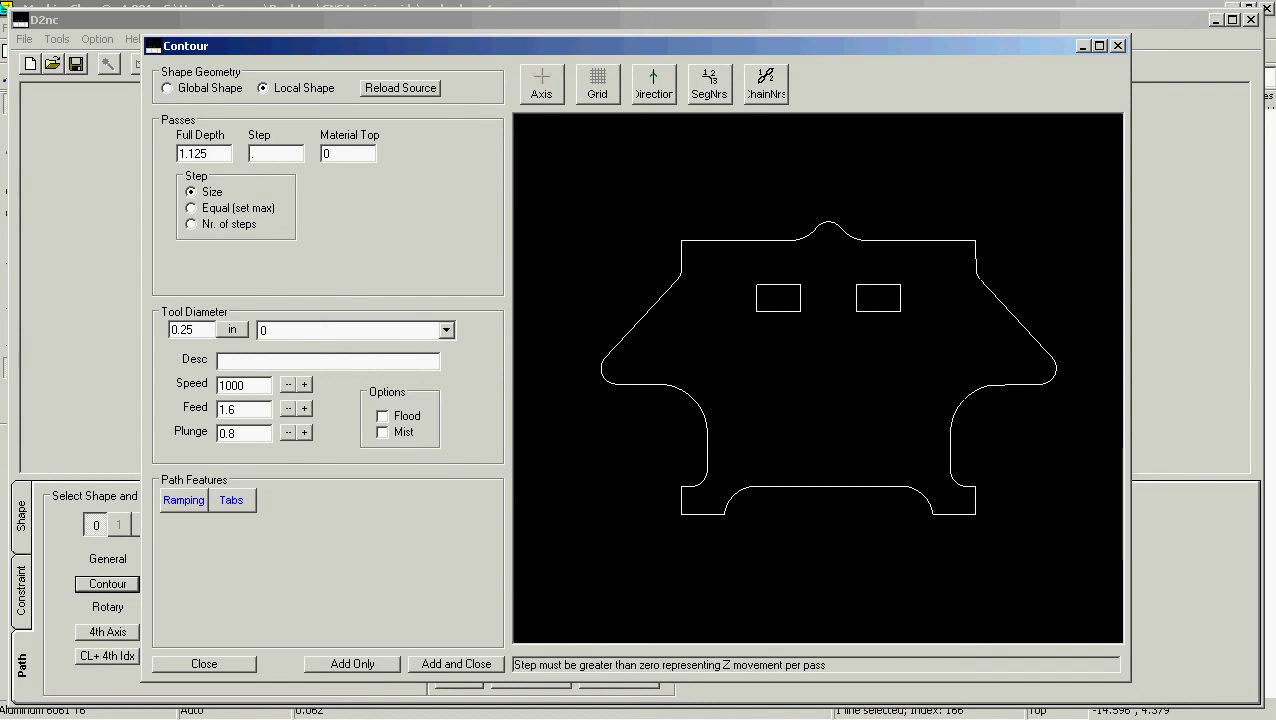
type("020")
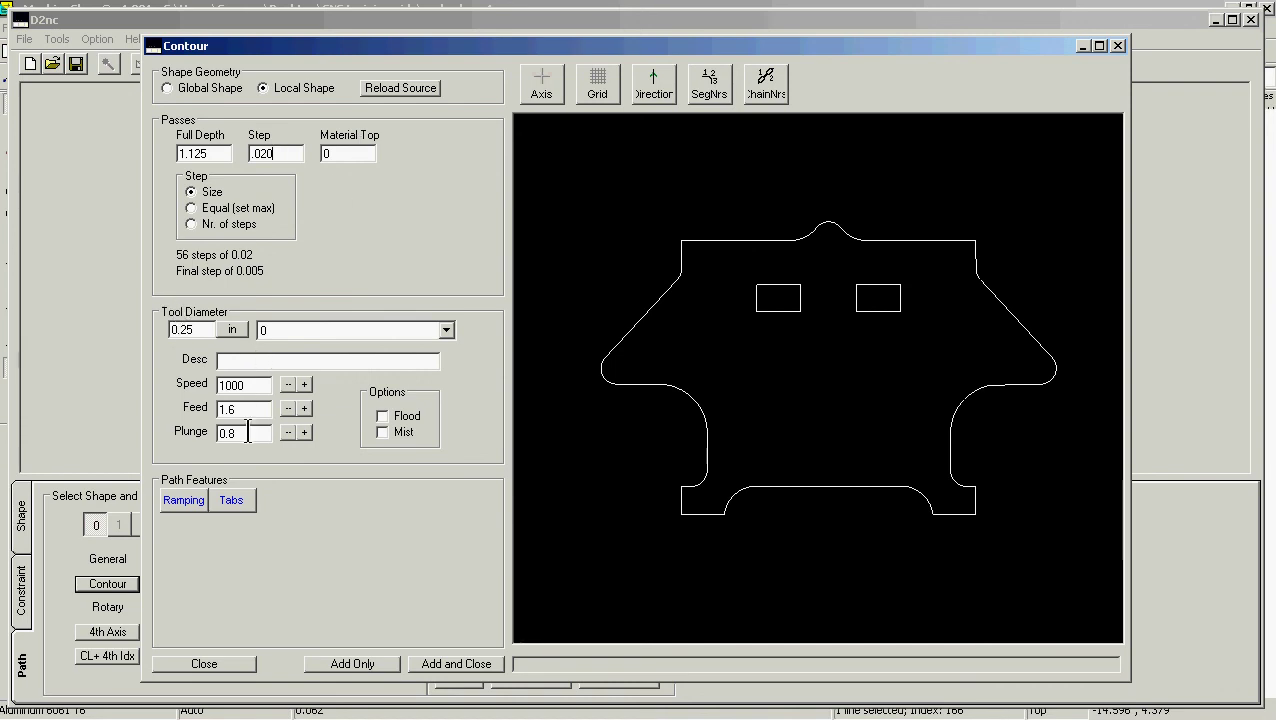
- Raise the contour's spindle speed to 2143, scaling feed and plunge with it, and enable ramping for the path
left_click(305, 384)
left_click(305, 384)
left_click(305, 384)
left_click(305, 384)
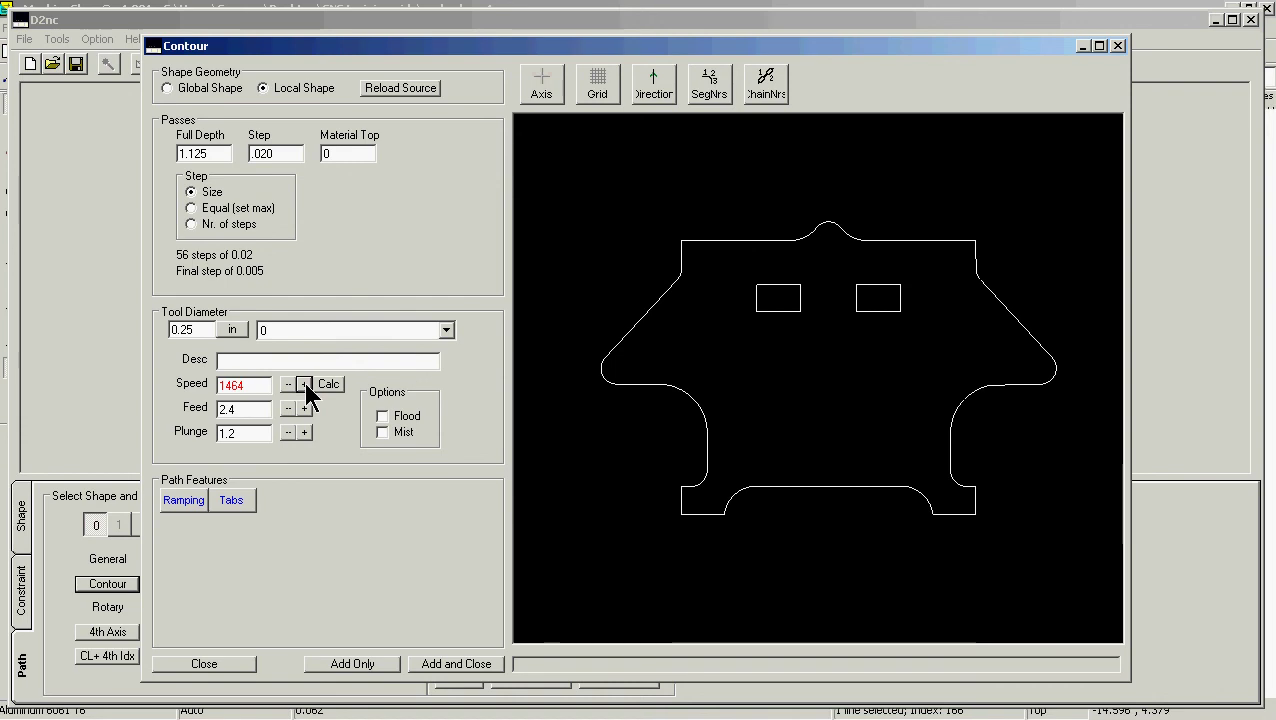
left_click(305, 384)
left_click(305, 384)
left_click(305, 384)
left_click(305, 384)
left_click(190, 504)
left_click(186, 530)
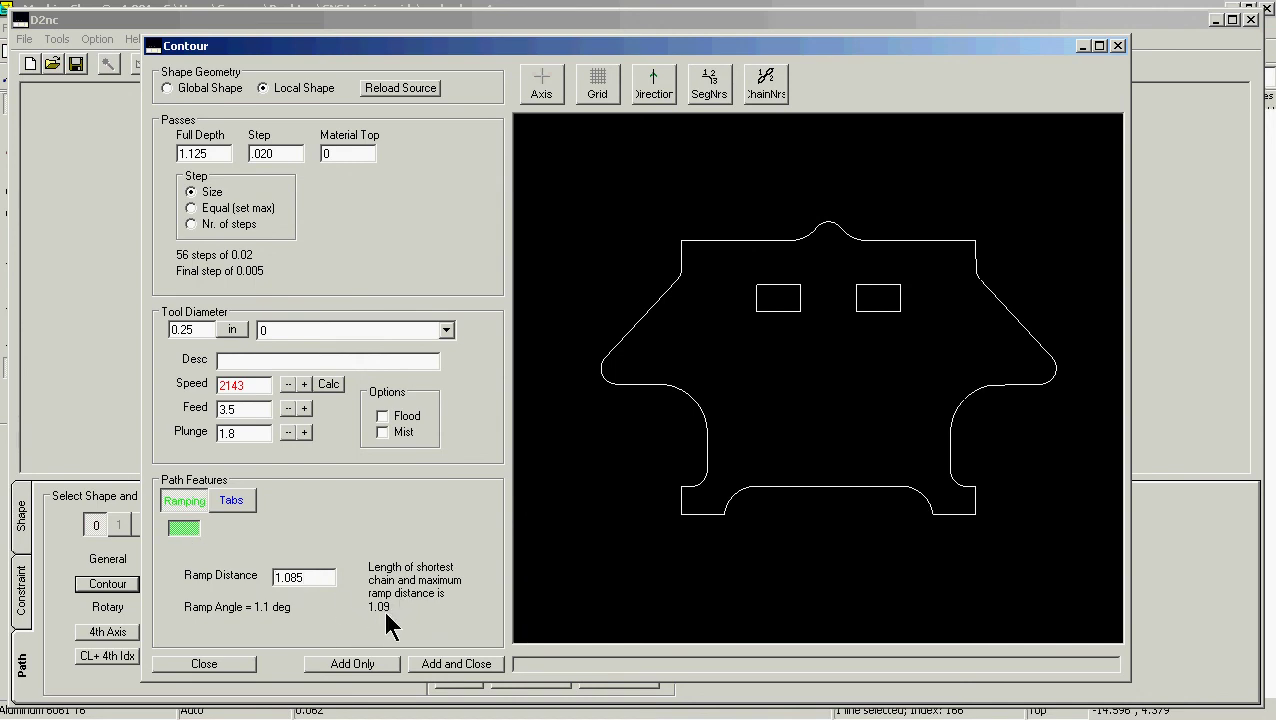
- Add the contour to the machine queue and generate its G-code for Mach3
left_click(431, 668)
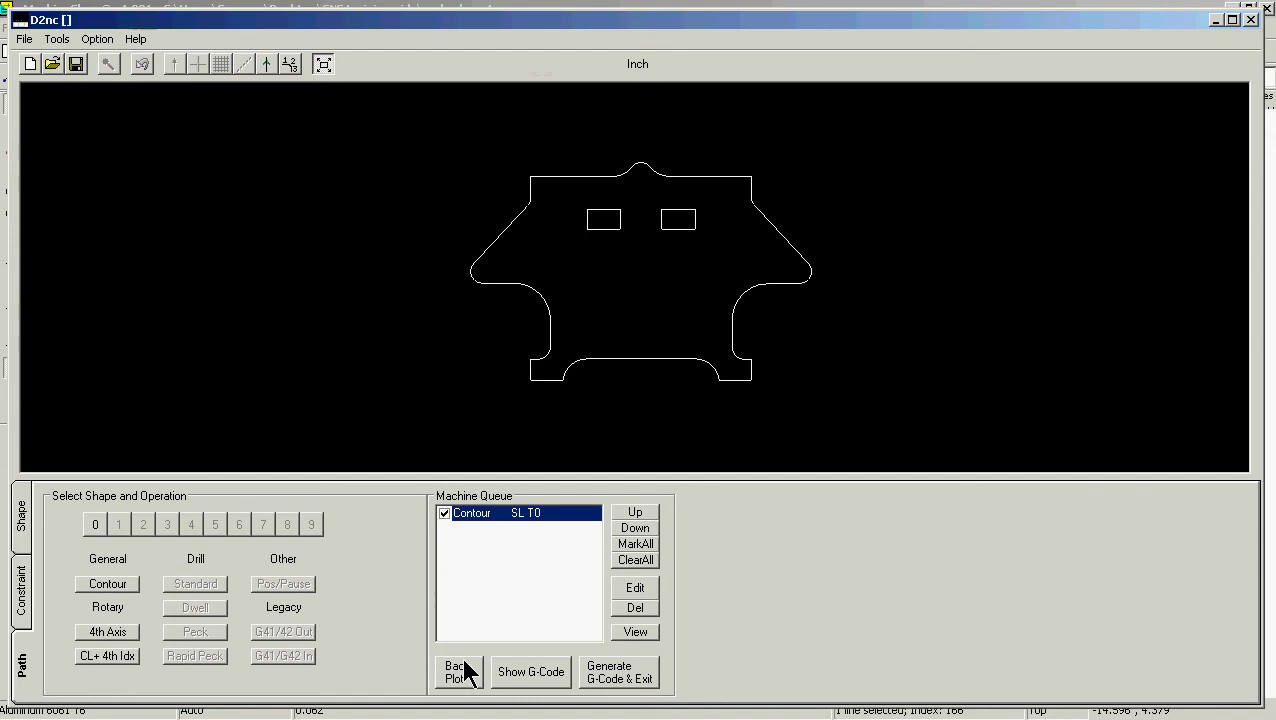
left_click(615, 676)
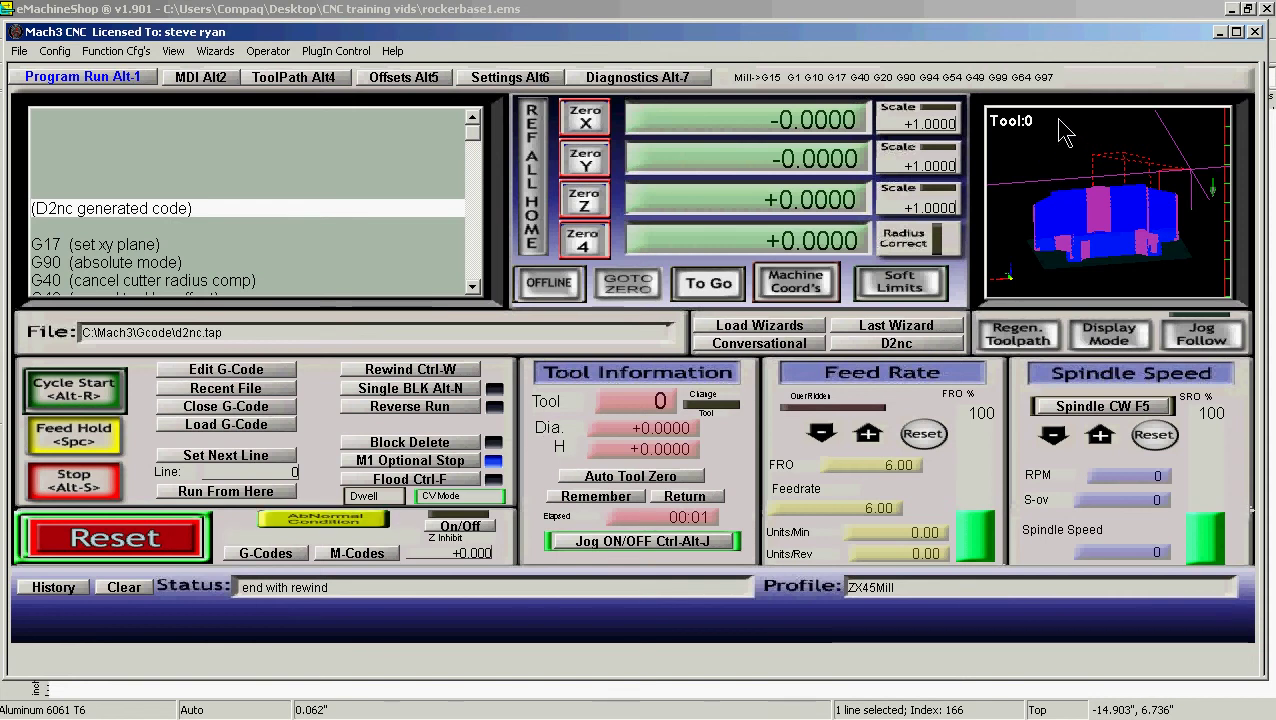
left_click_drag(1060, 110, 1200, 233)
double_click(1200, 233)
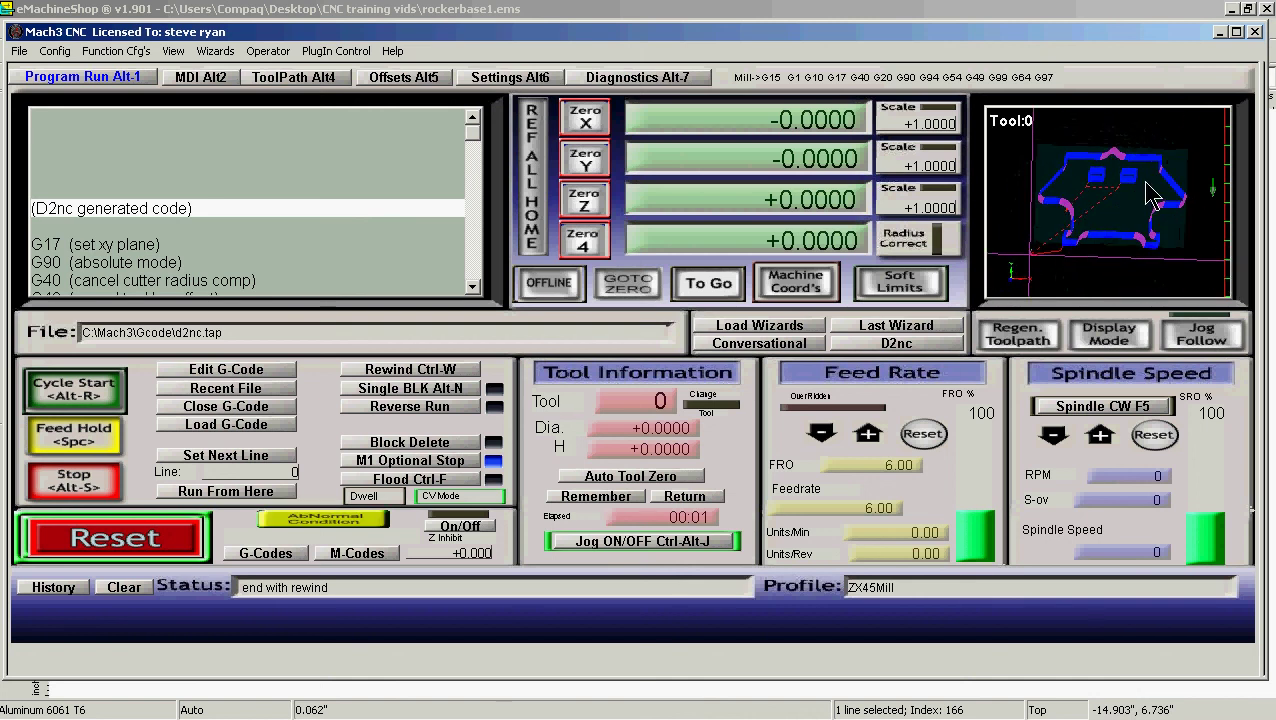
- Open the generated G-code for editing and start saving a copy in the CNC training vids folder on the Desktop
left_click(235, 370)
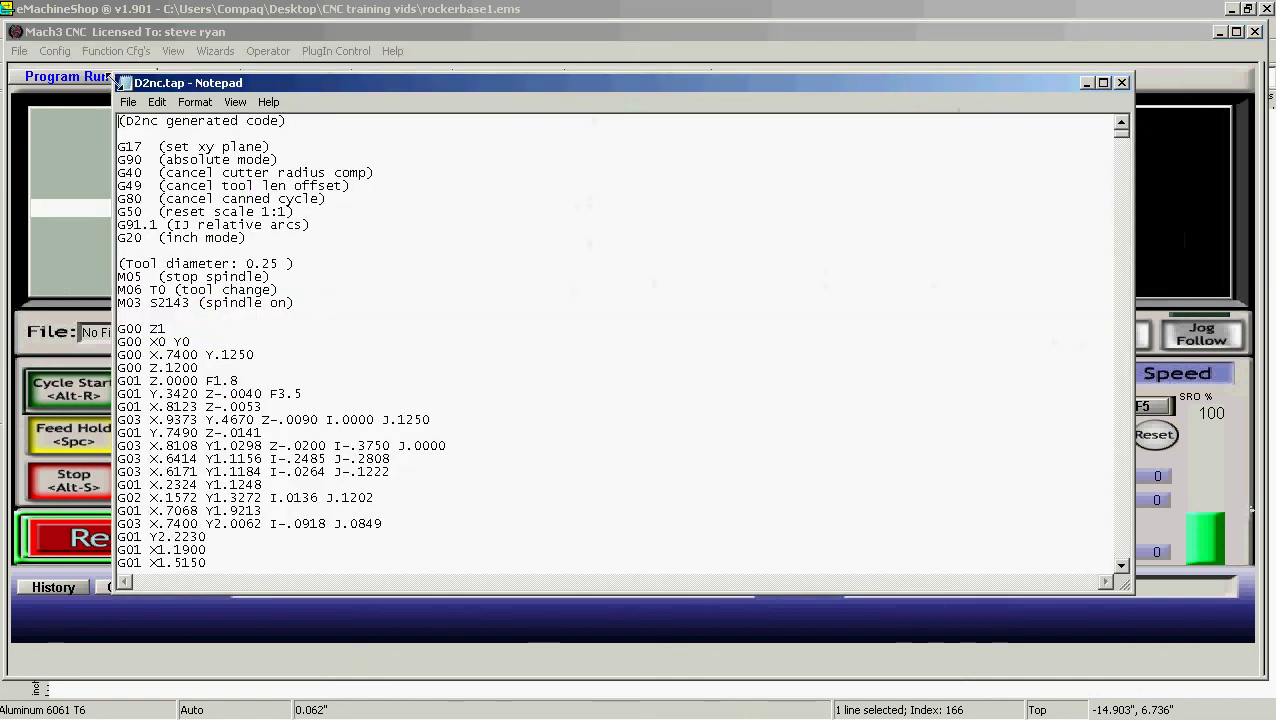
left_click(129, 104)
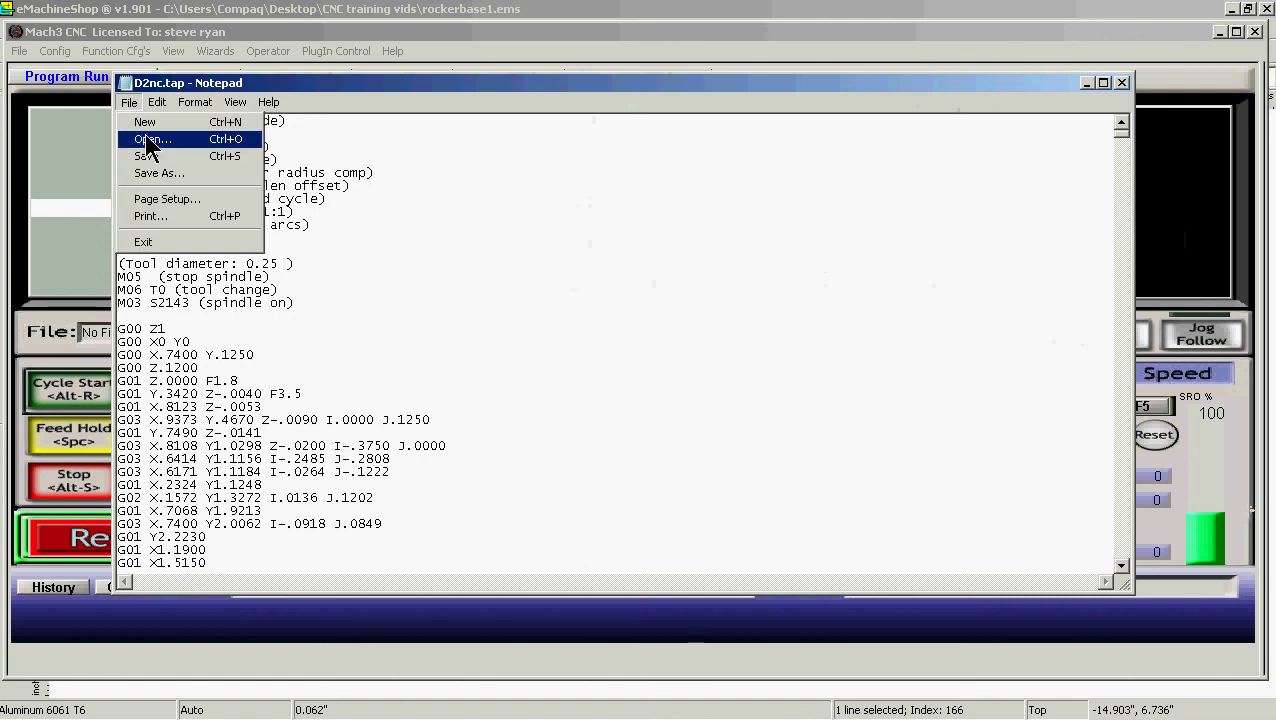
left_click(158, 174)
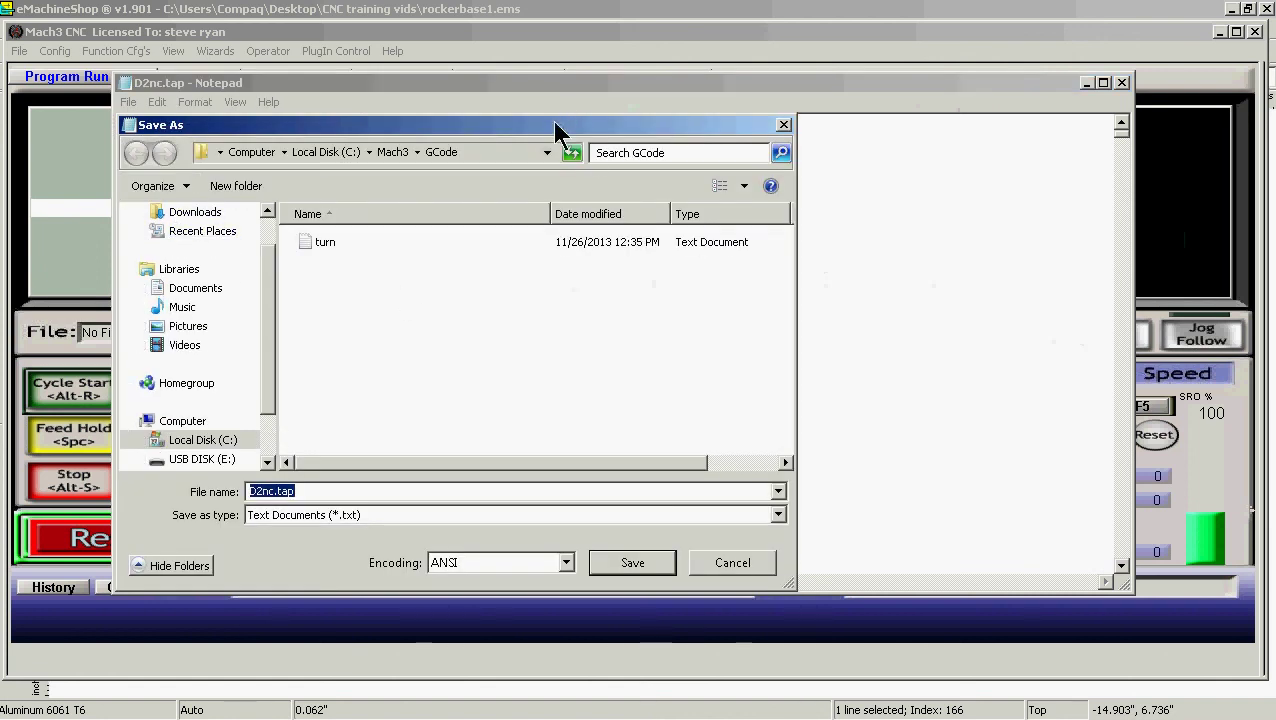
left_click(547, 155)
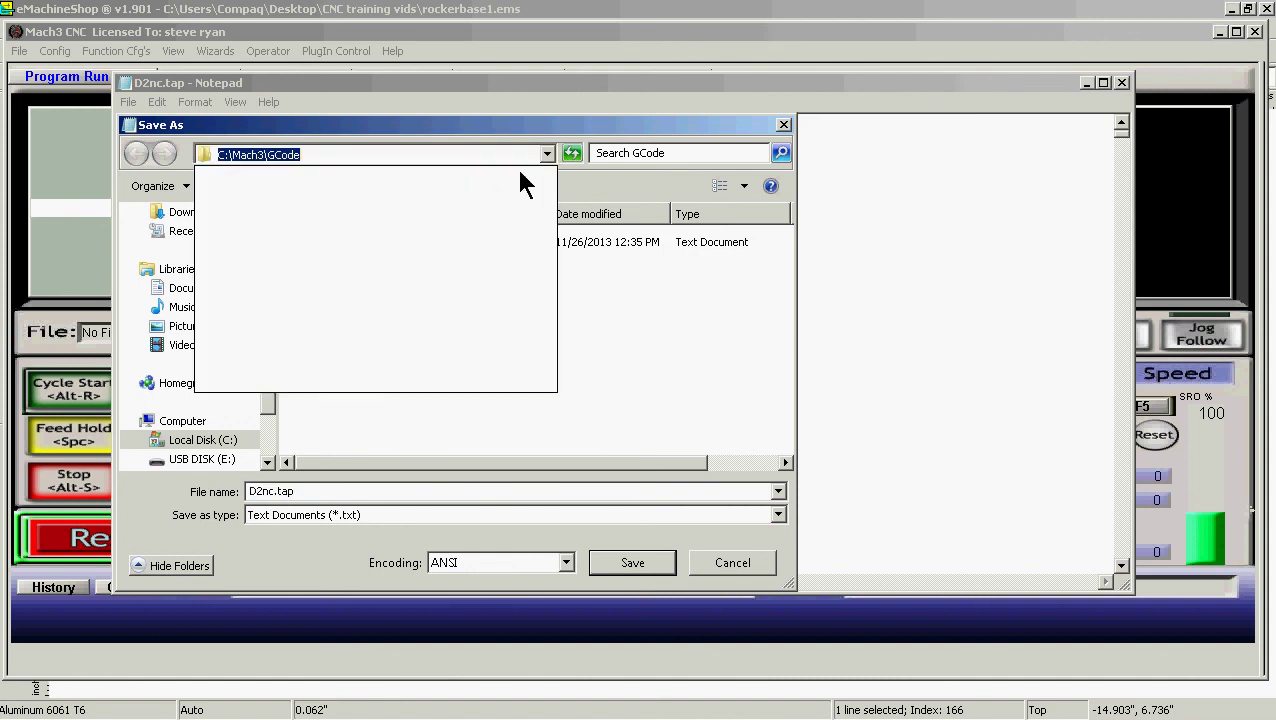
left_click(610, 360)
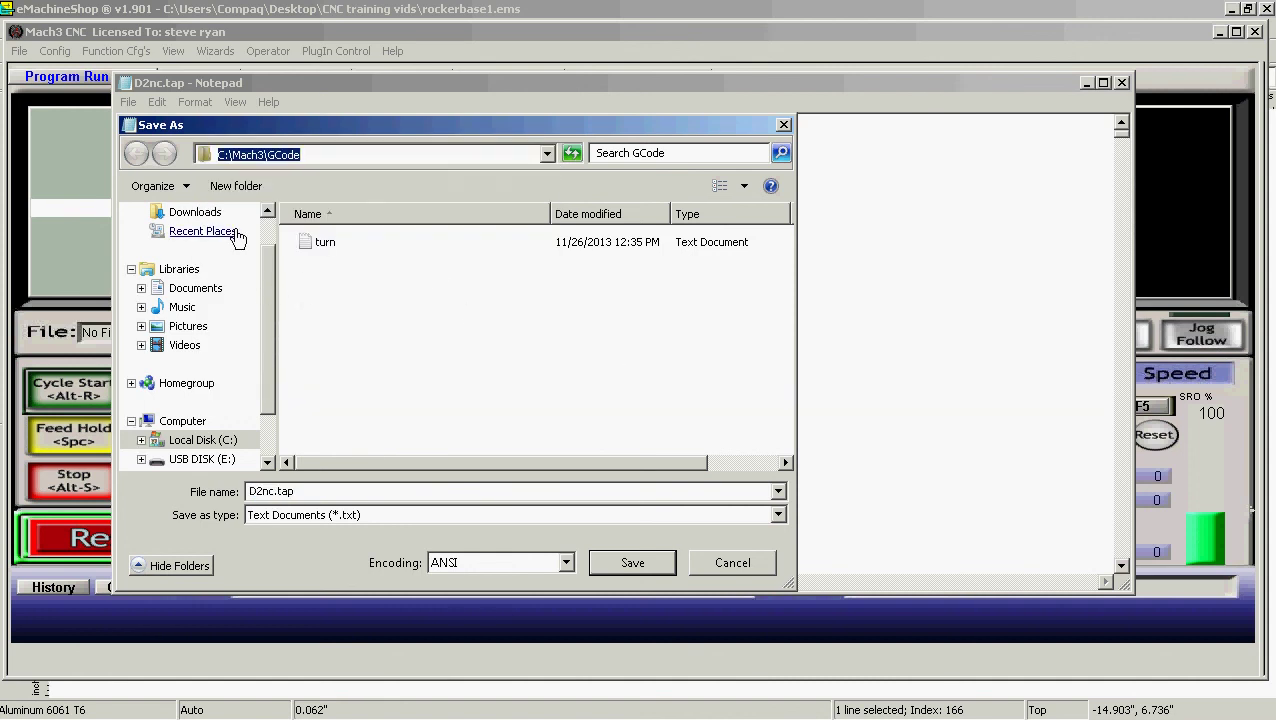
left_click(268, 214)
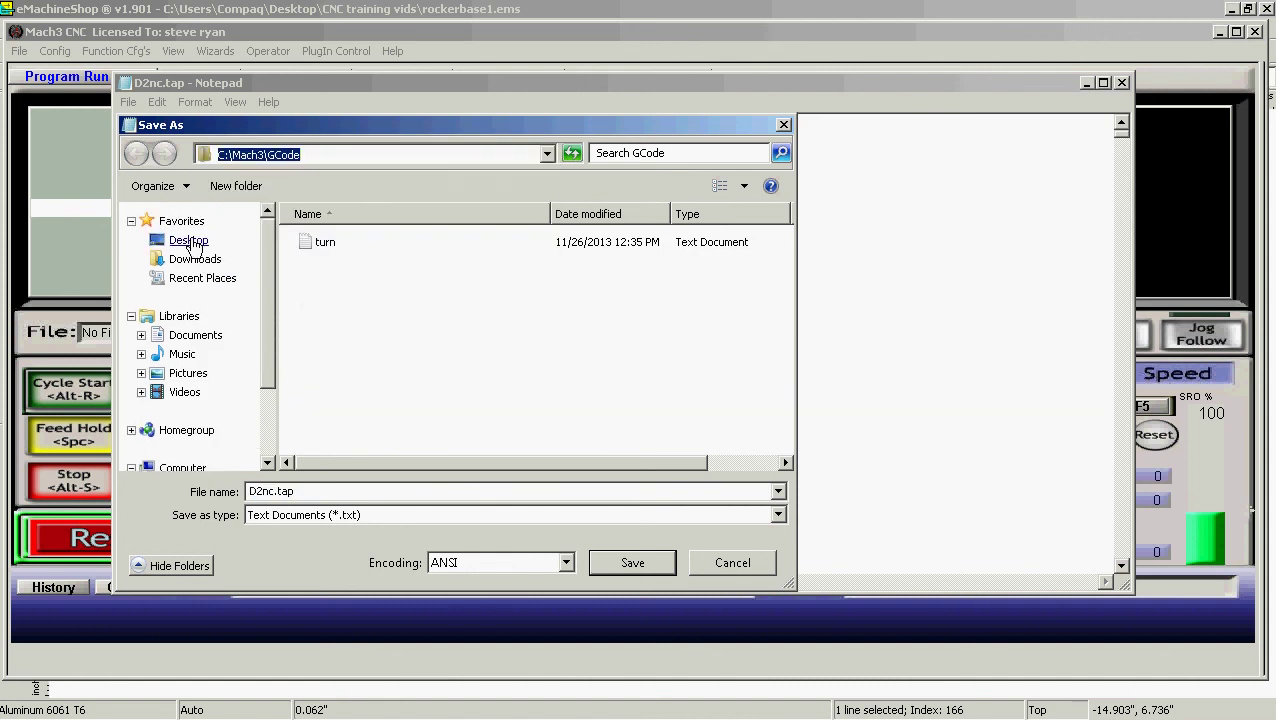
left_click(187, 241)
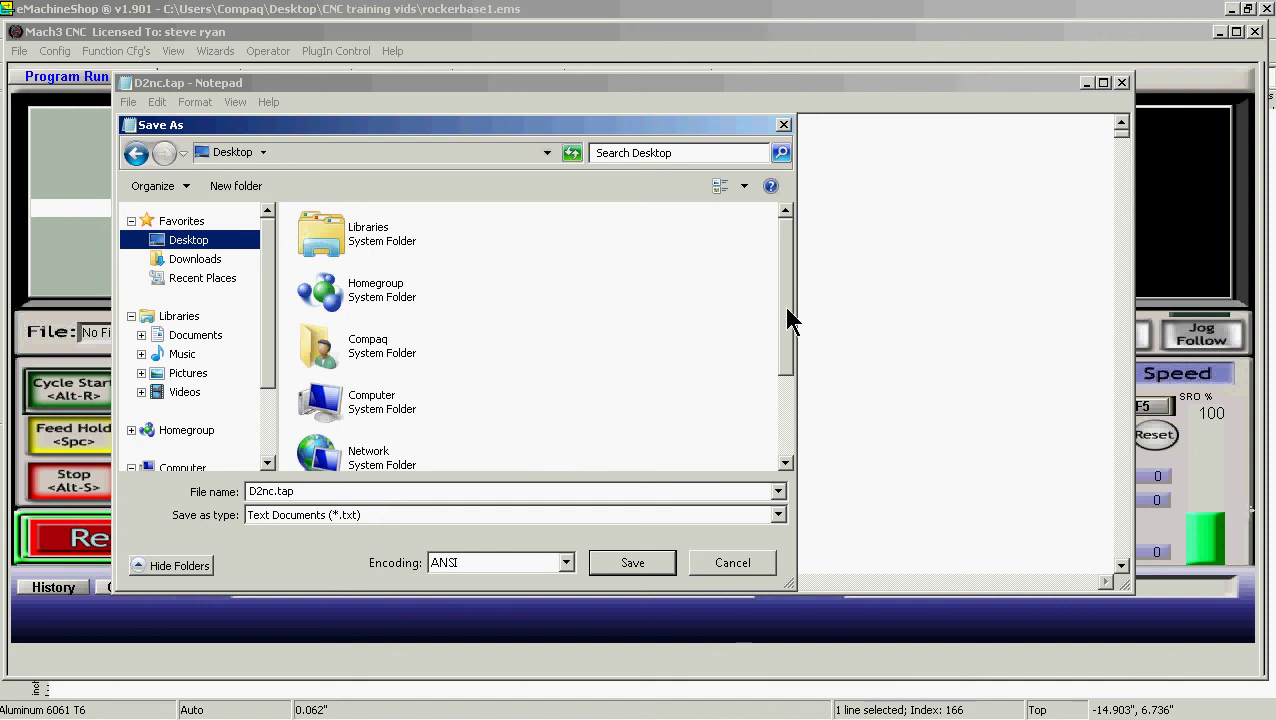
left_click_drag(784, 306, 808, 490)
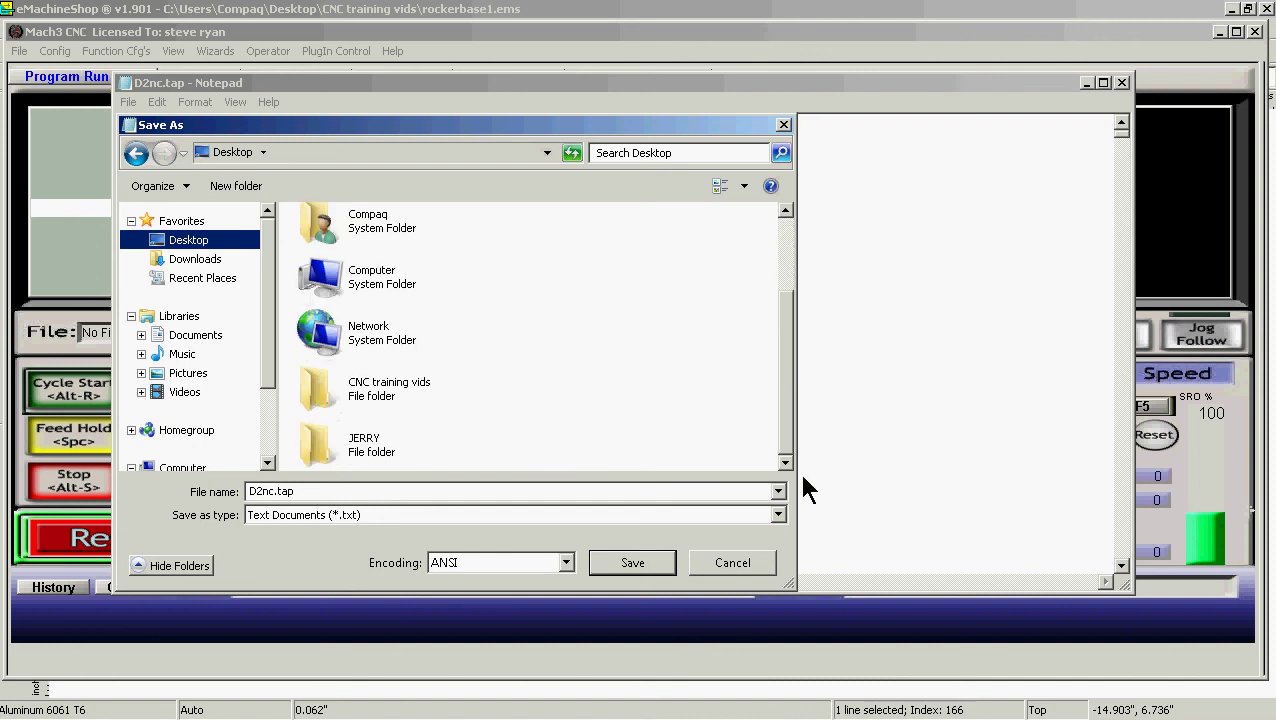
left_click(380, 400)
double_click(378, 398)
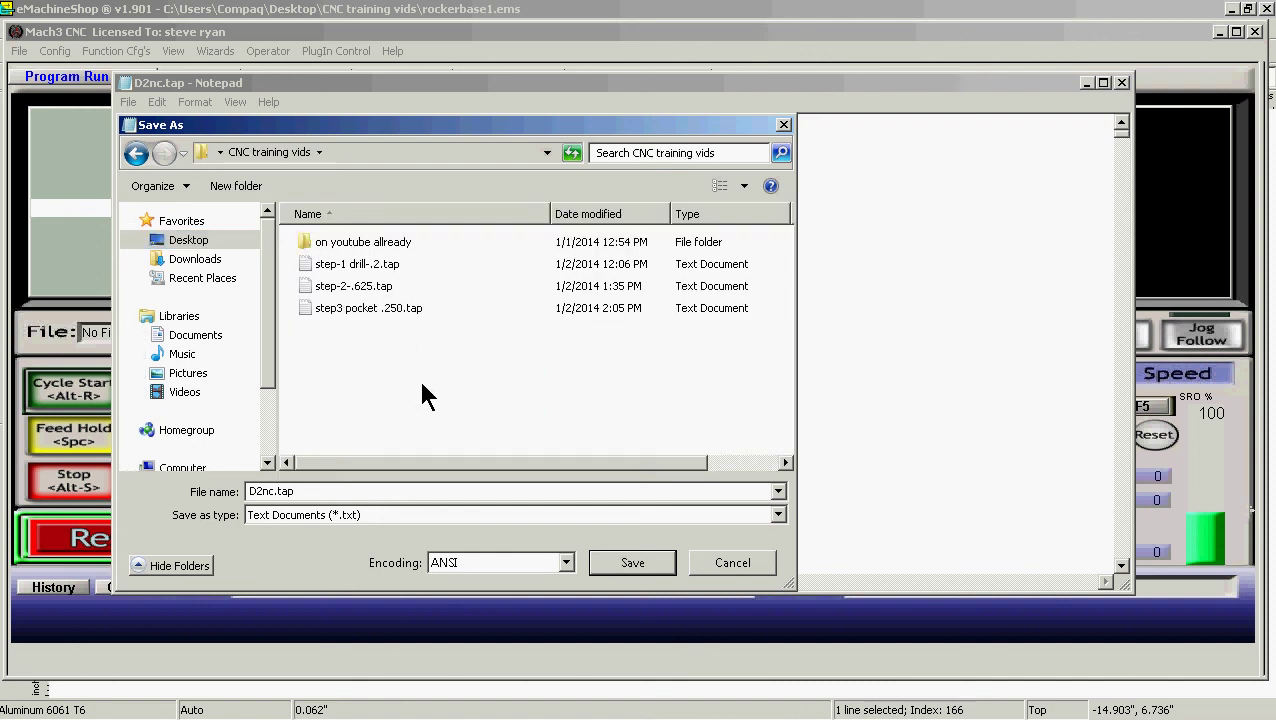
- Save the G-code copy as "step 4 outside square holes.tap" and close the text editor
double_click(272, 491)
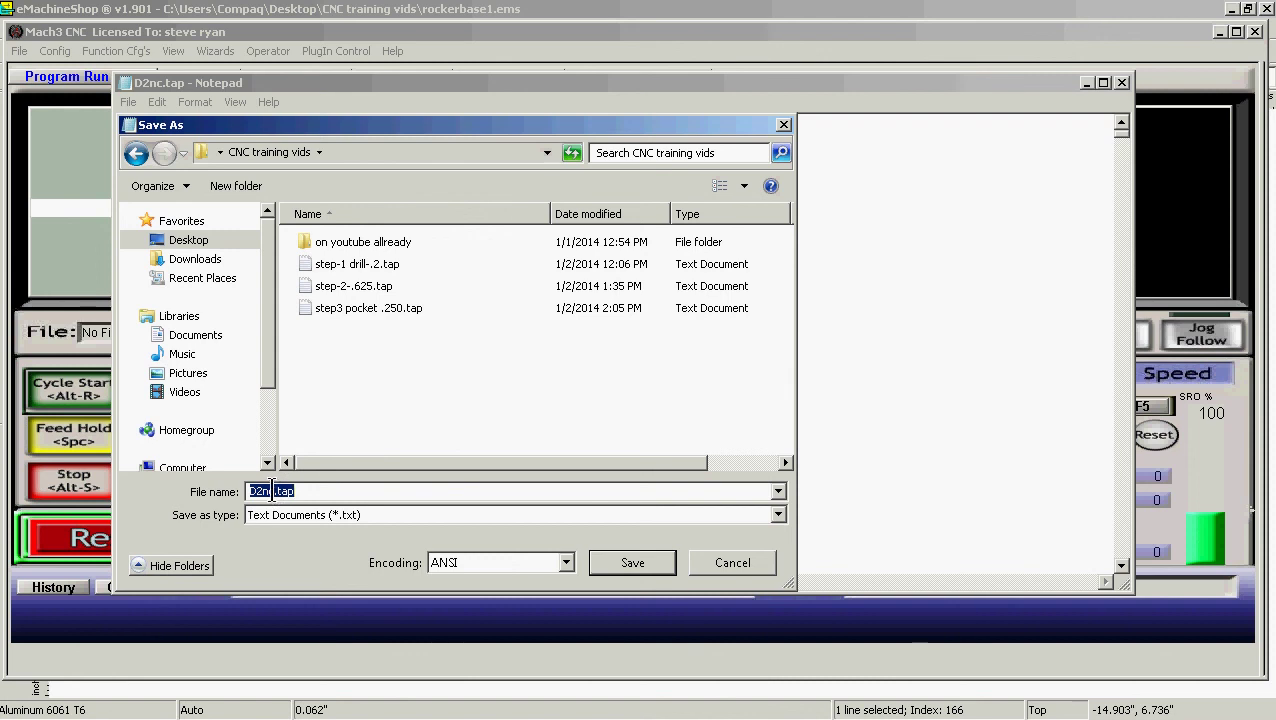
left_click_drag(272, 491, 229, 492)
type("outside sq")
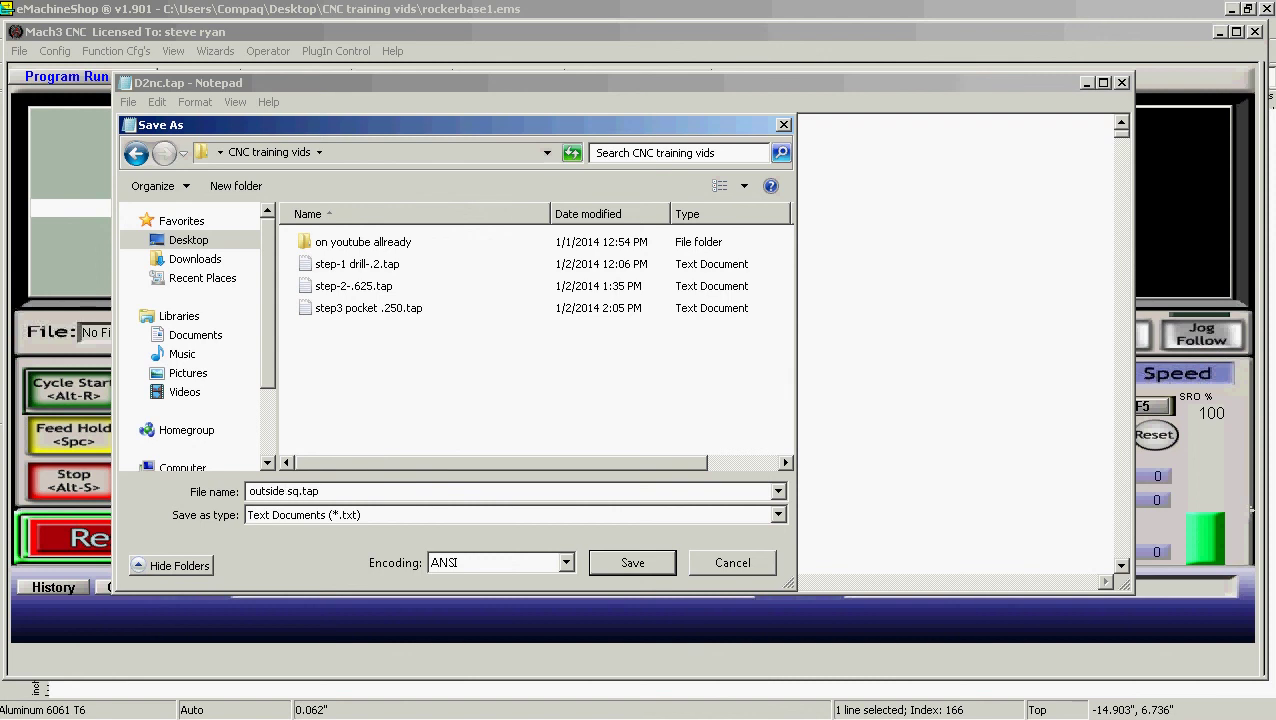
type("uare holes")
left_click(249, 491)
type("step 4")
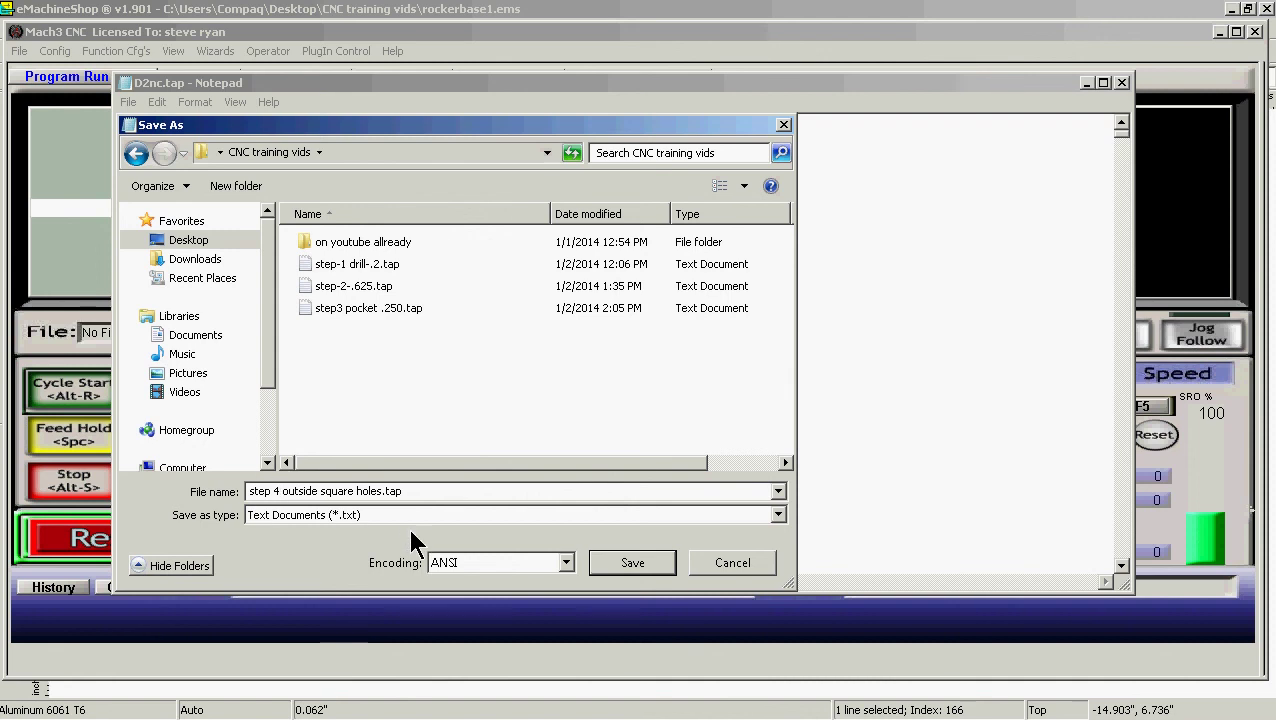
left_click(630, 563)
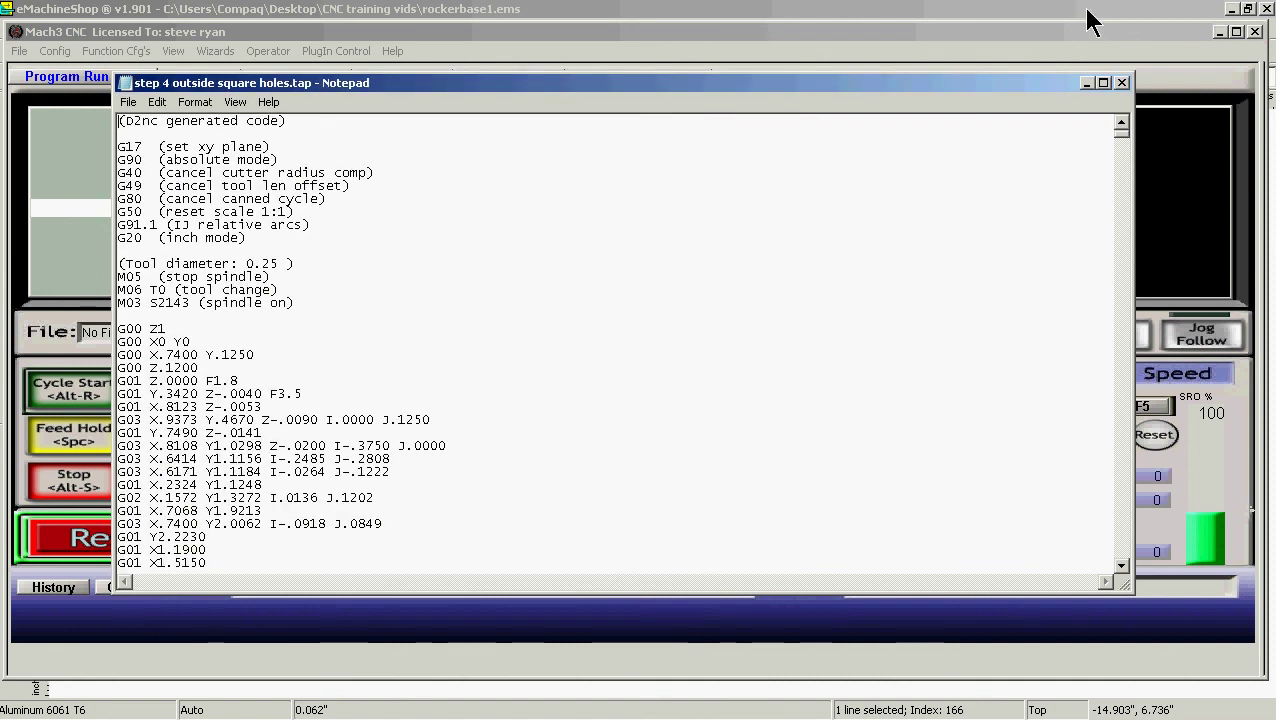
left_click(1122, 82)
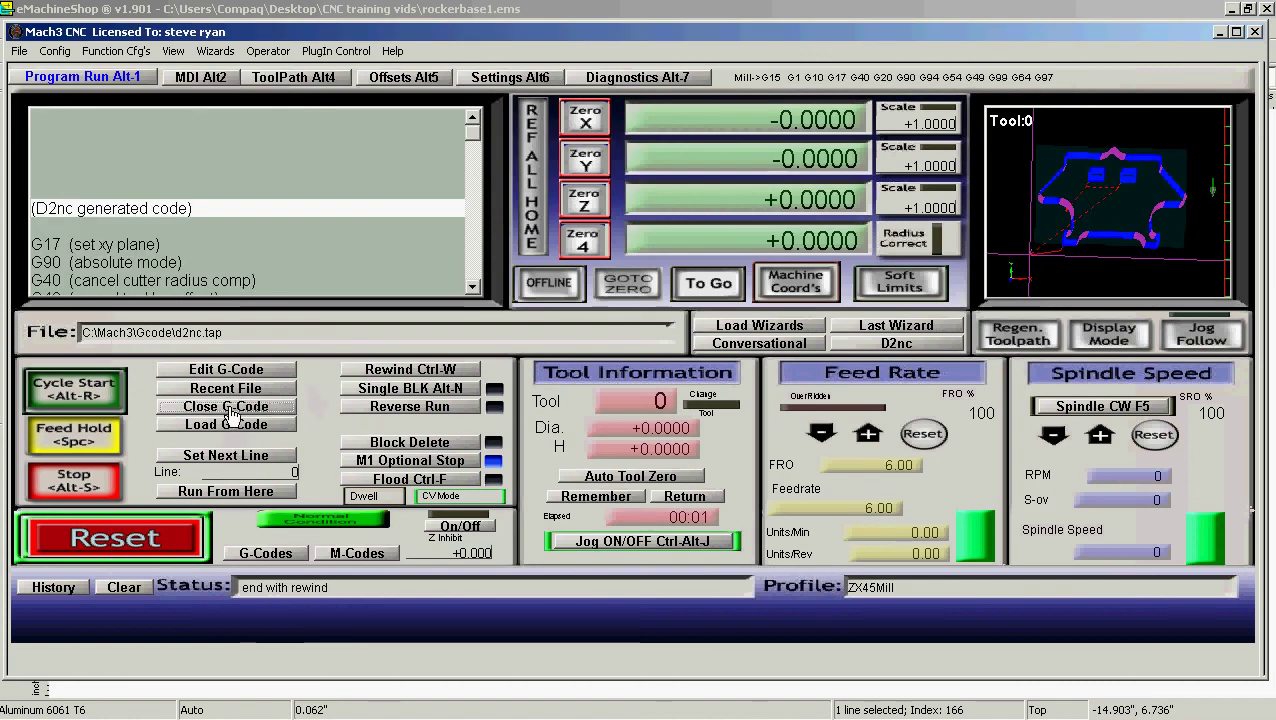
- Close the current G-code in Mach3 and load "step 4 outside square holes.tap" to inspect its toolpath
left_click(231, 408)
left_click(228, 427)
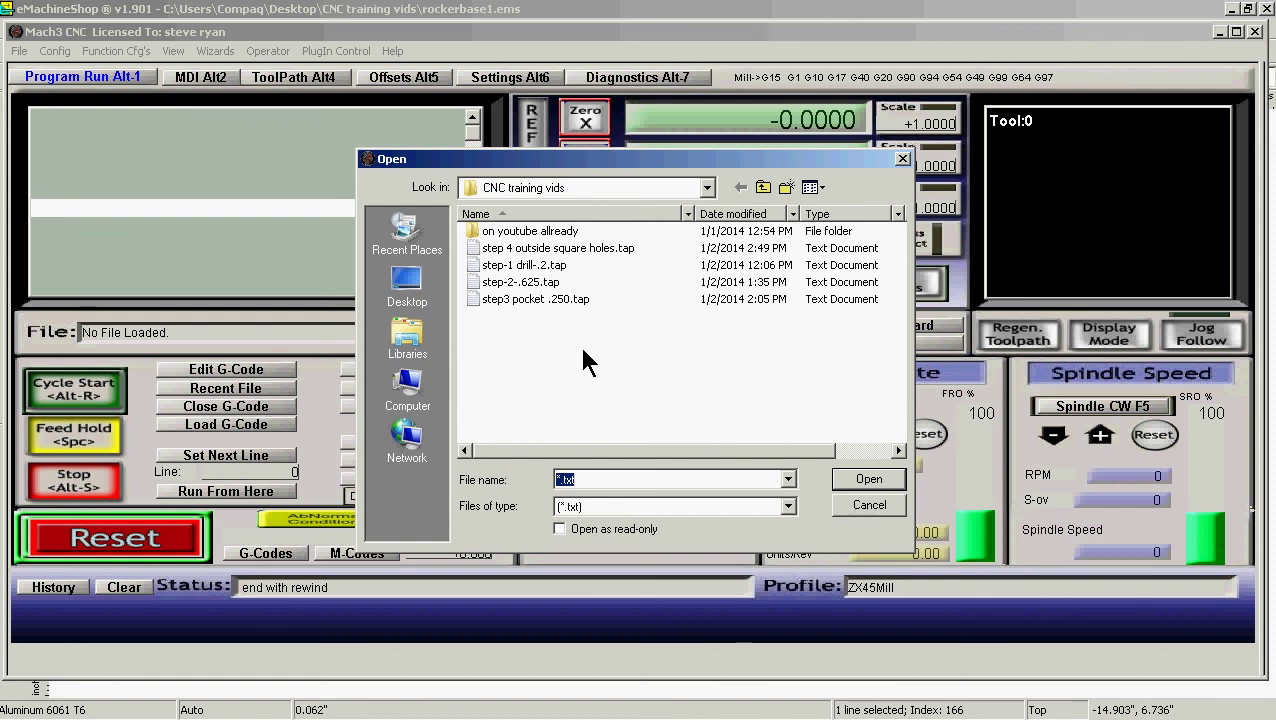
left_click(580, 250)
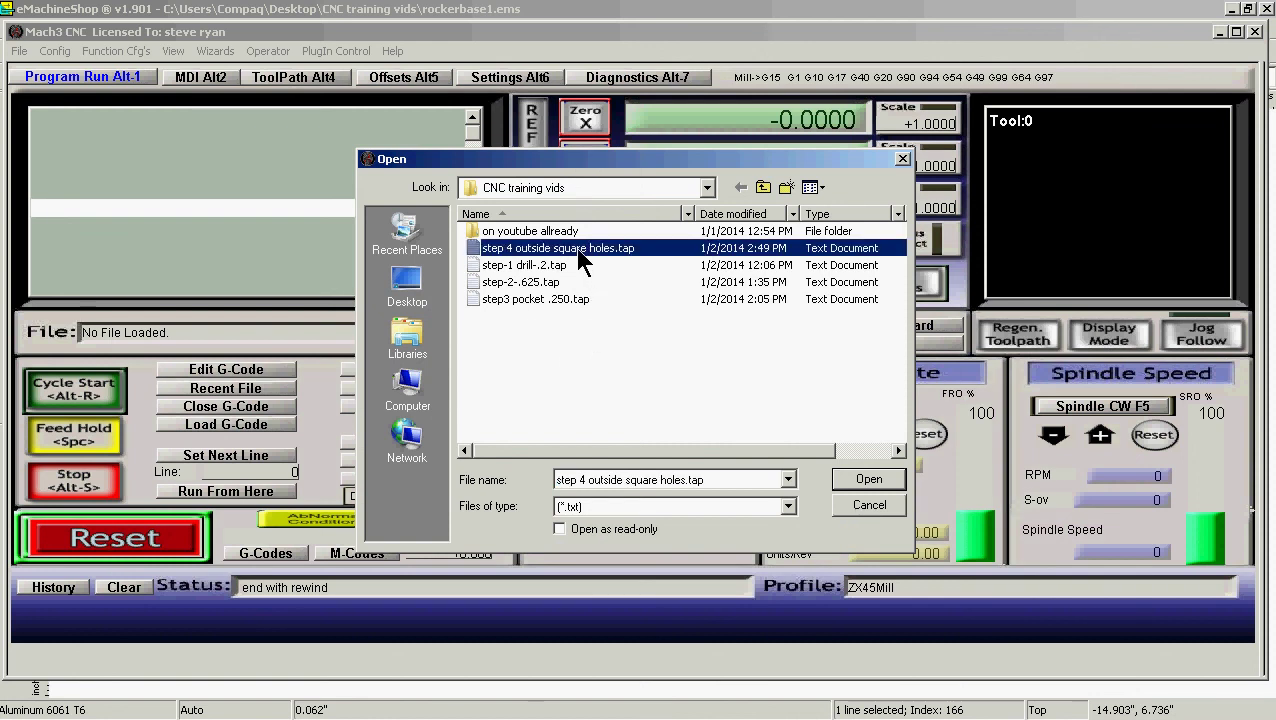
left_click(878, 478)
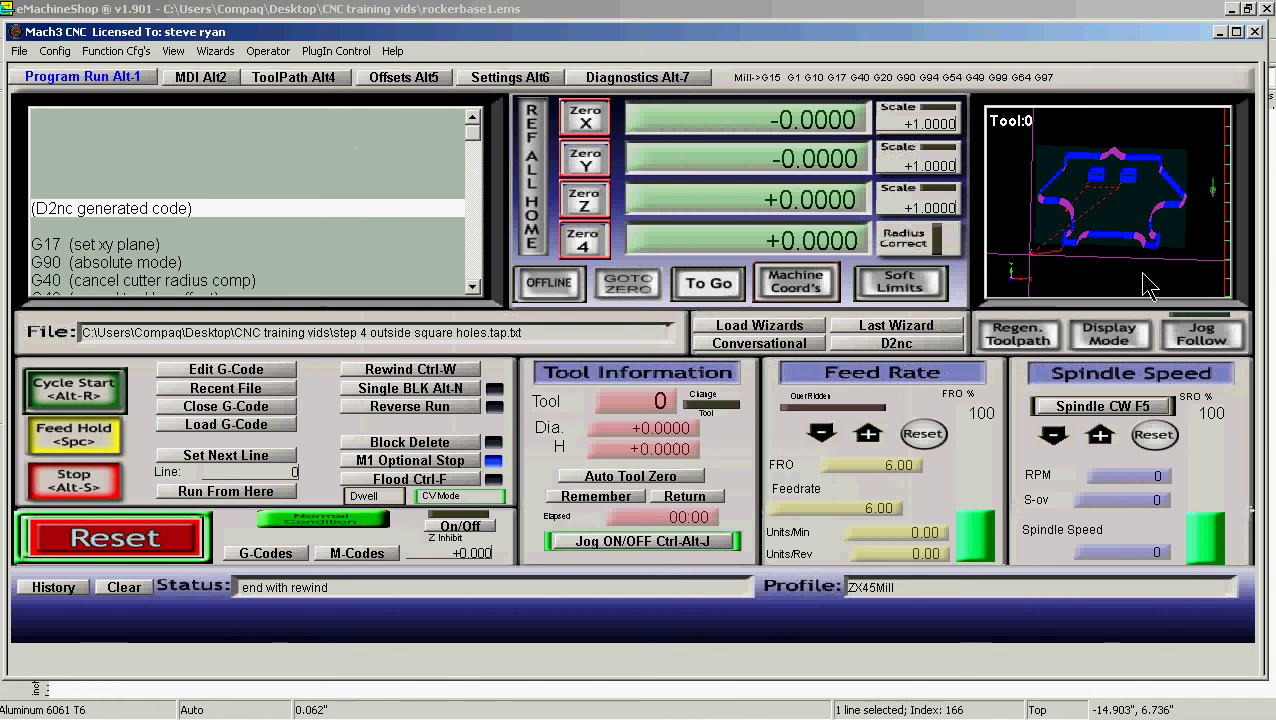
left_click_drag(1140, 265, 1062, 268)
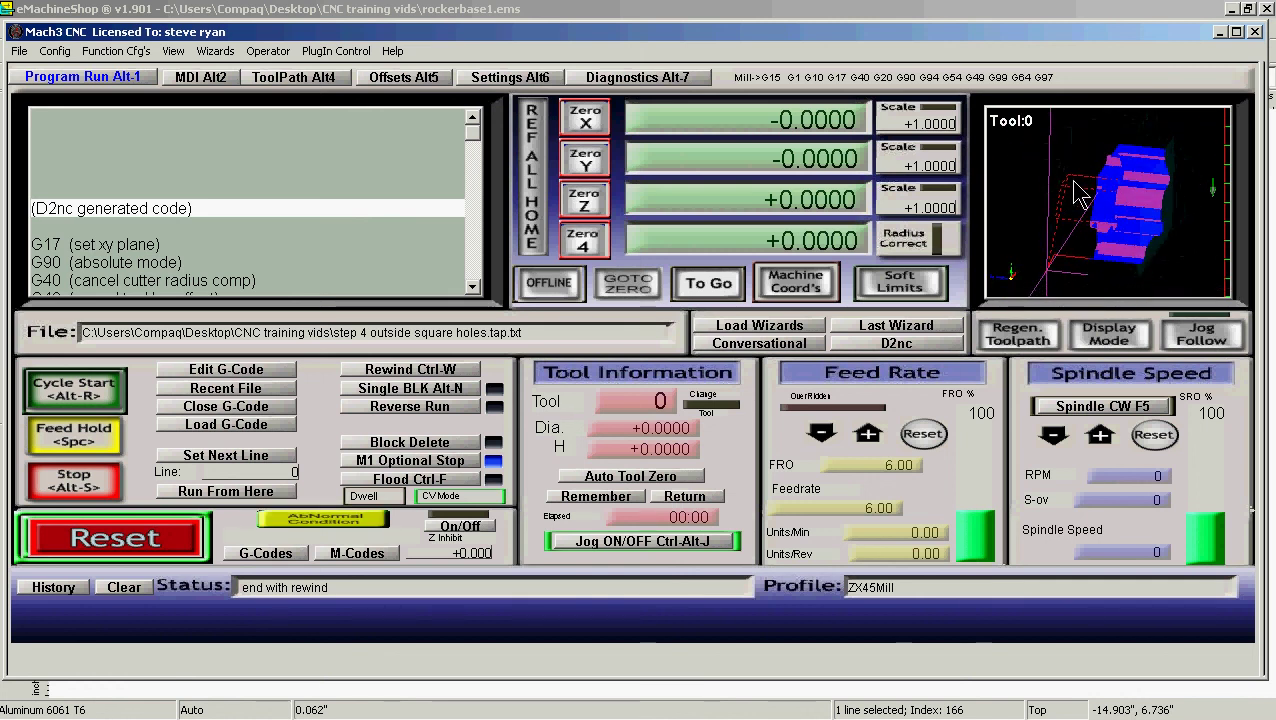
left_click_drag(1085, 165, 1195, 200)
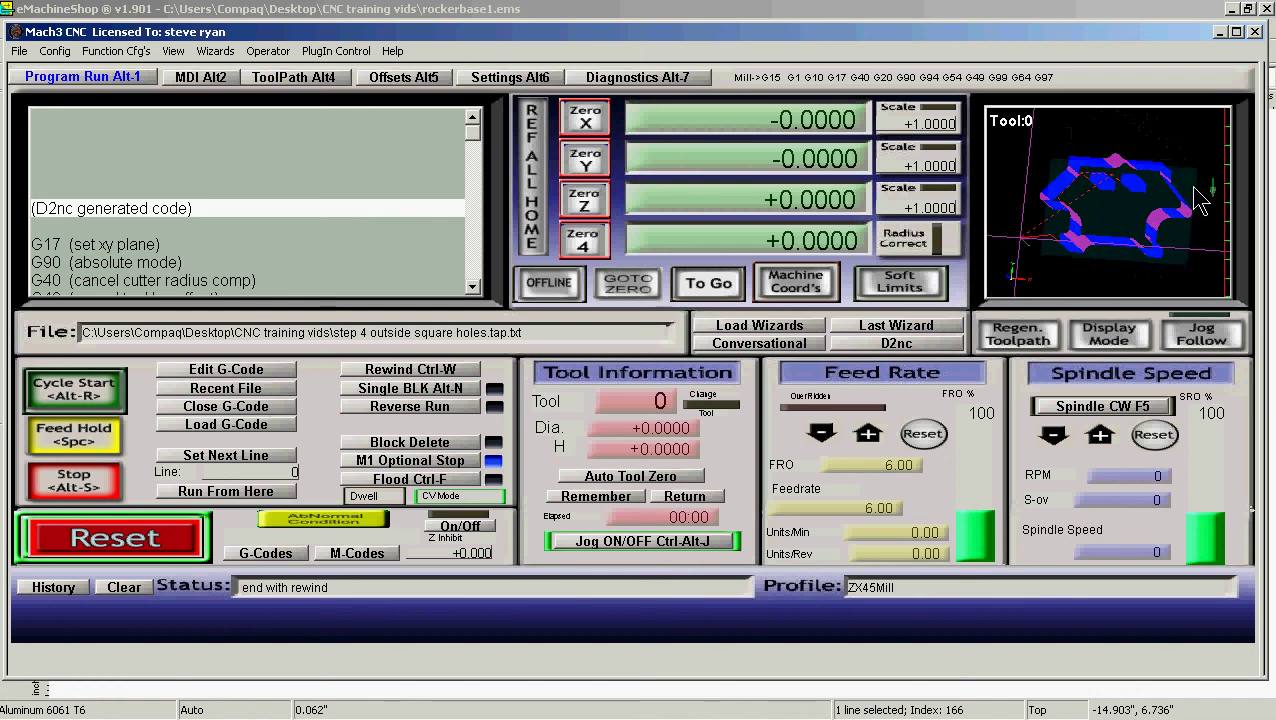